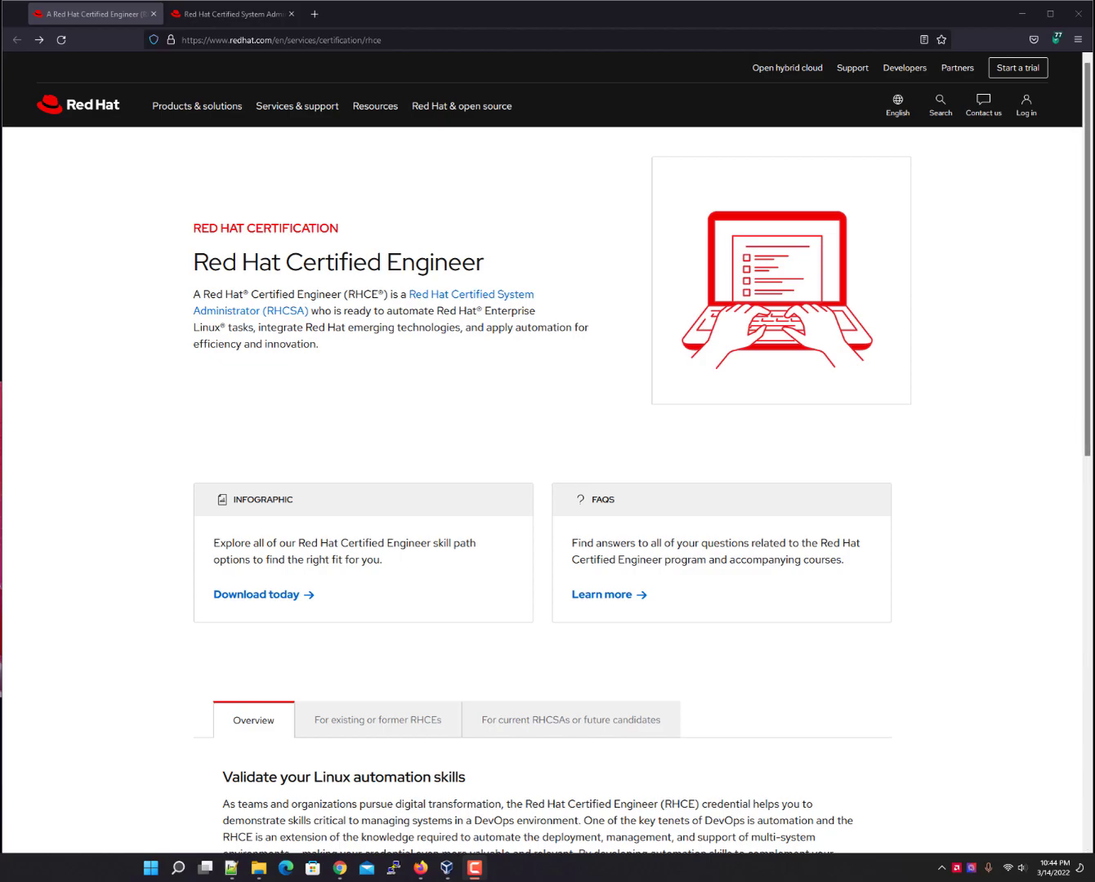
Switch to the RHCSA certification tab showing the EX200 exam skills list.
click(233, 23)
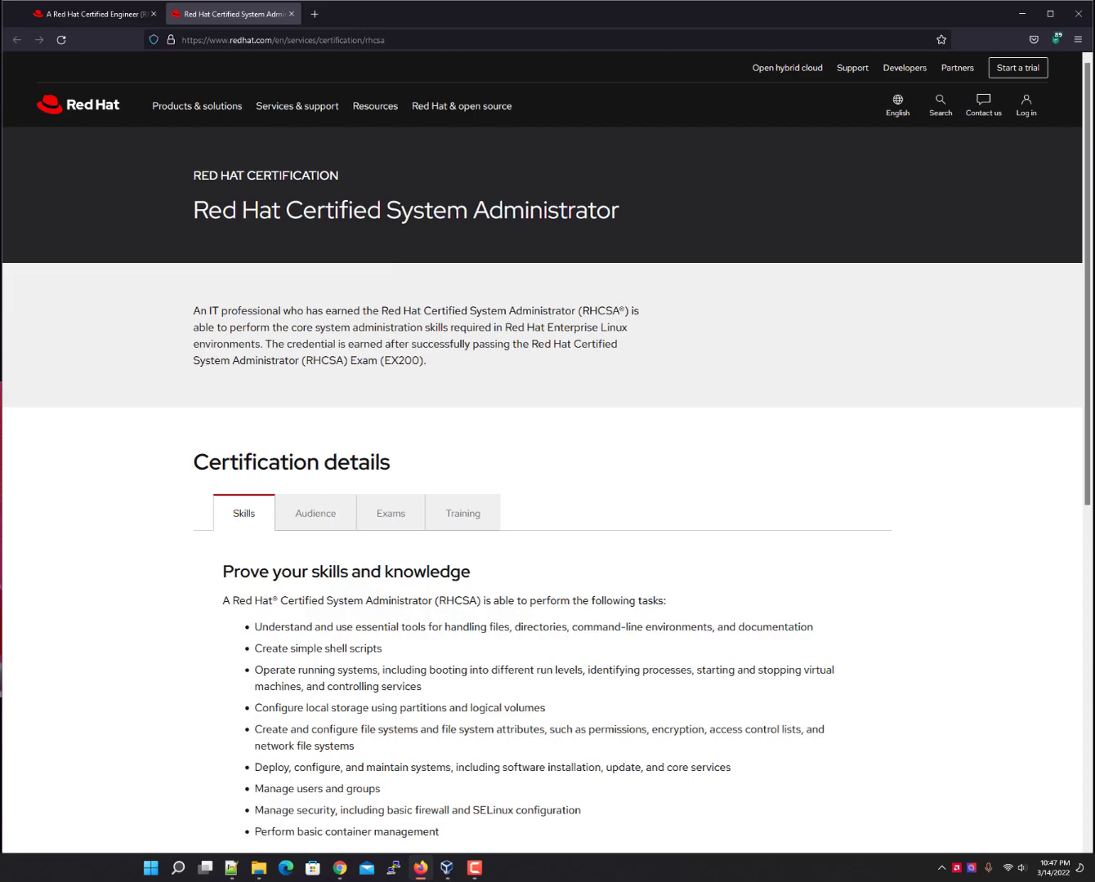
Search Google for 'rhel8 for developers' in a new Firefox tab.
click(314, 14)
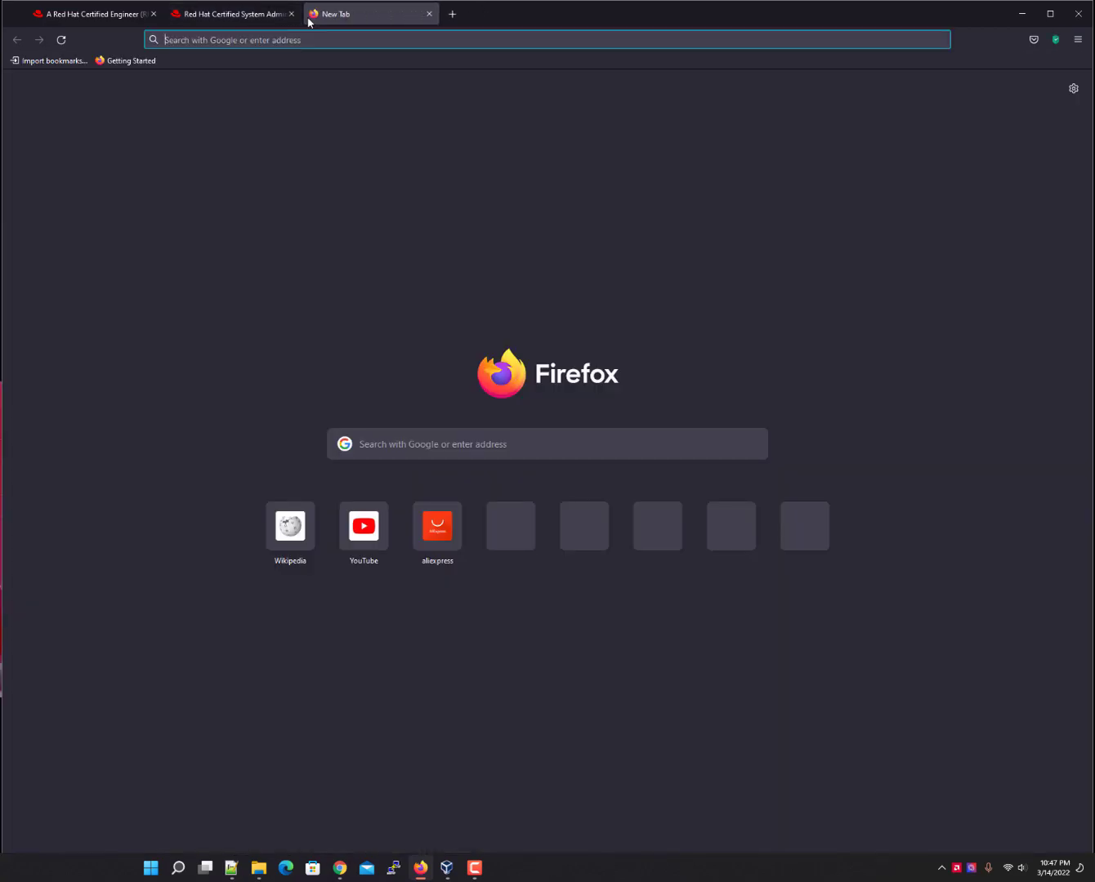
text(redh)
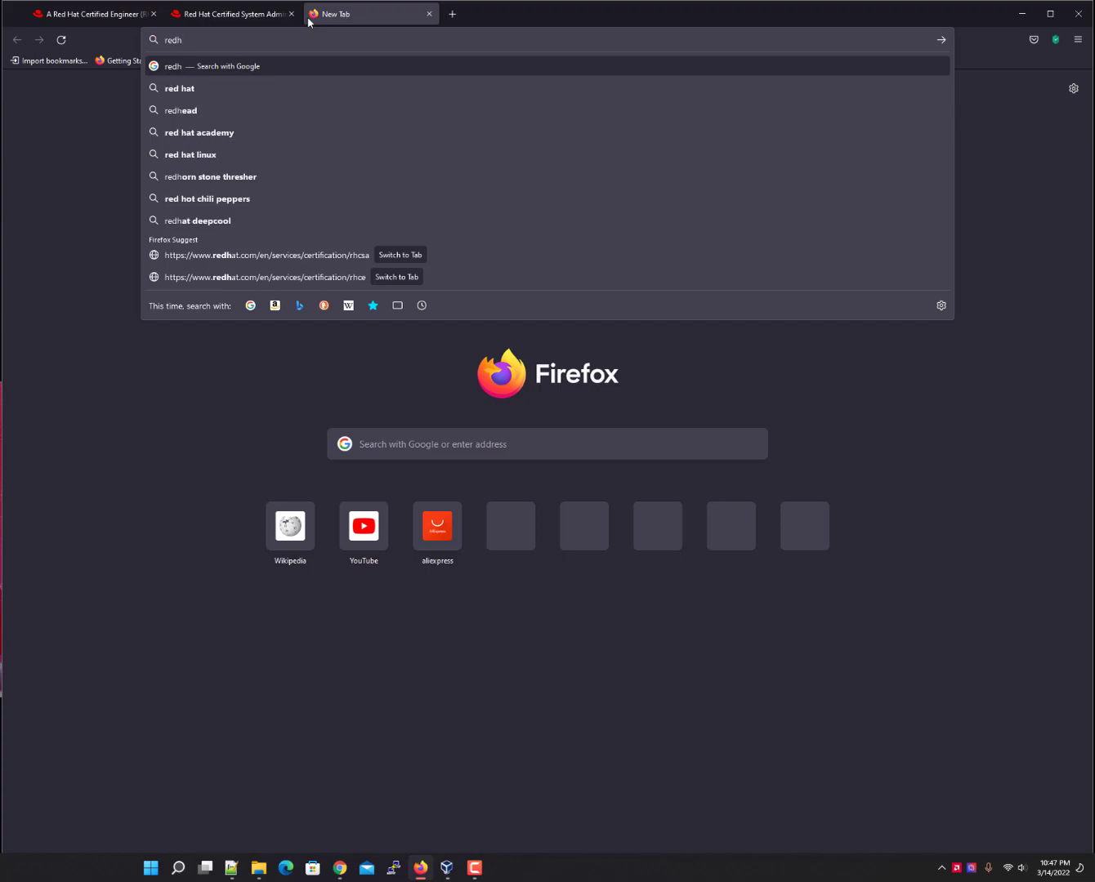
key(BackSpace)
key(BackSpace)
key(BackSpace)
text(he)
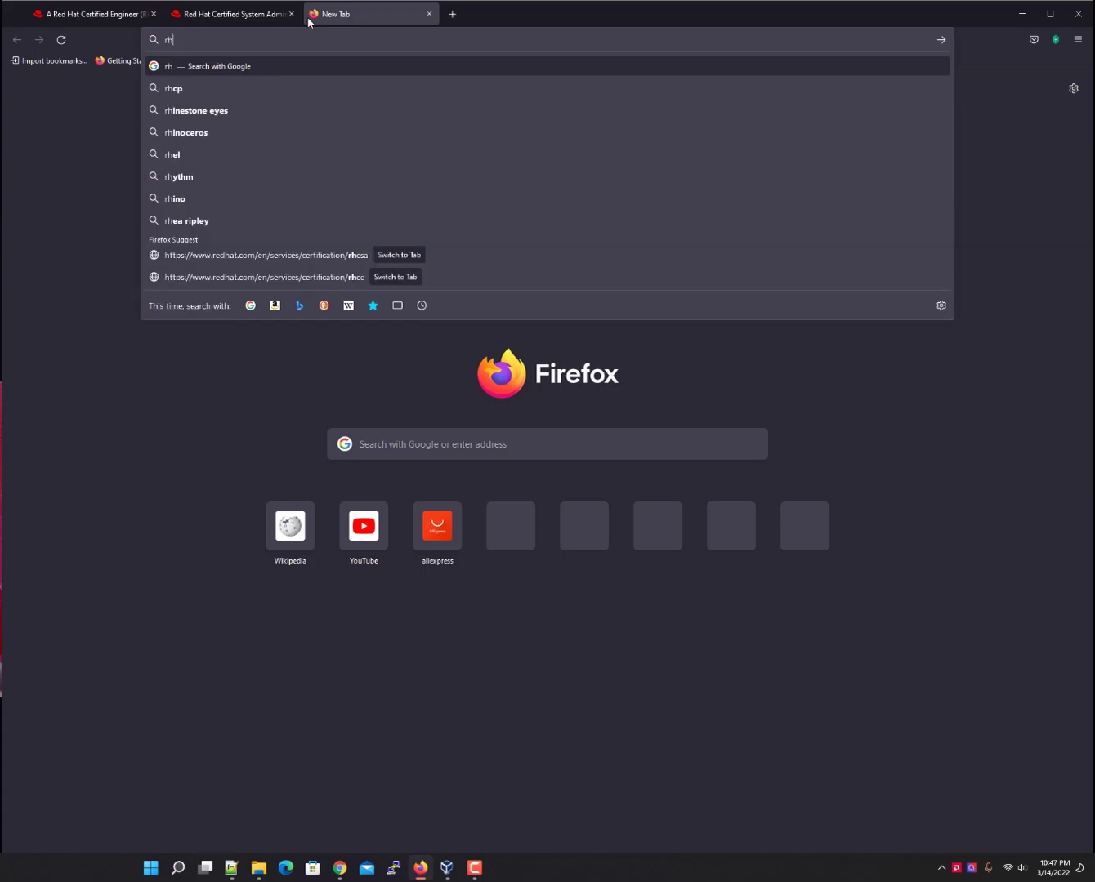
text(l)
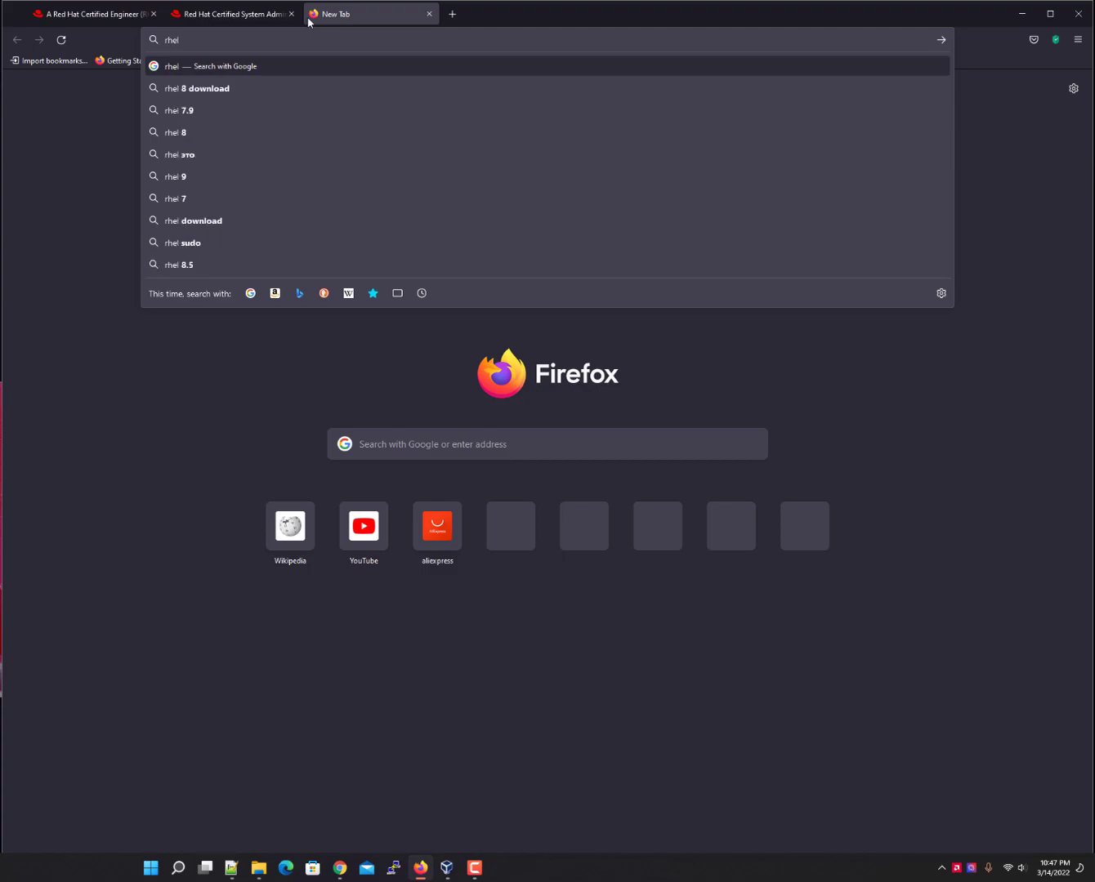
text(8 for)
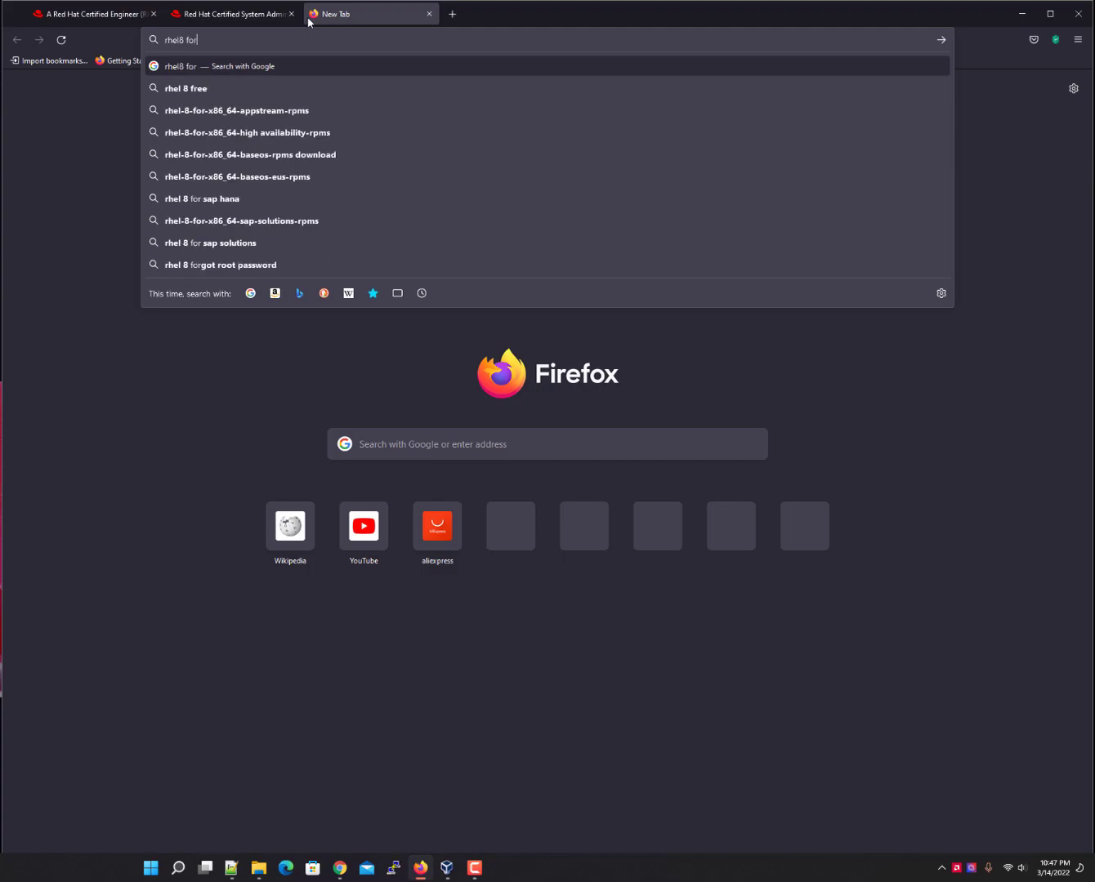
text( developers)
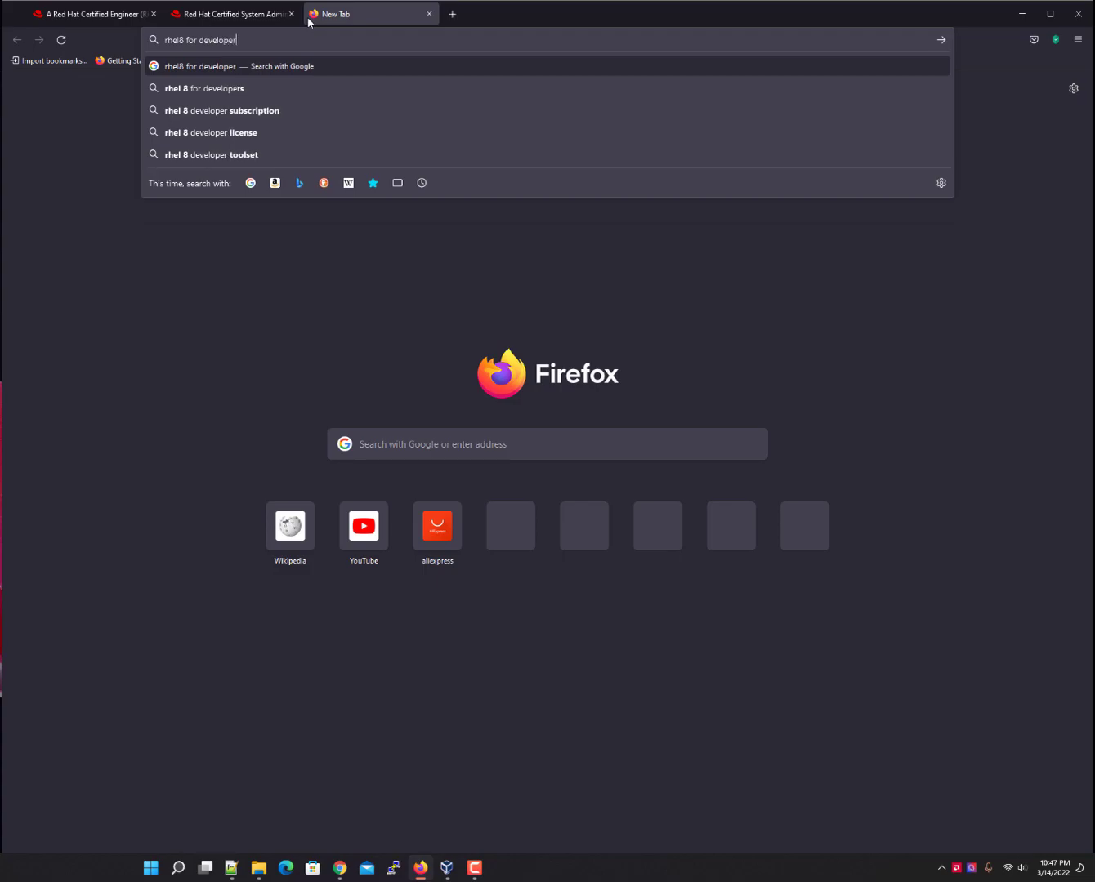
key(Return)
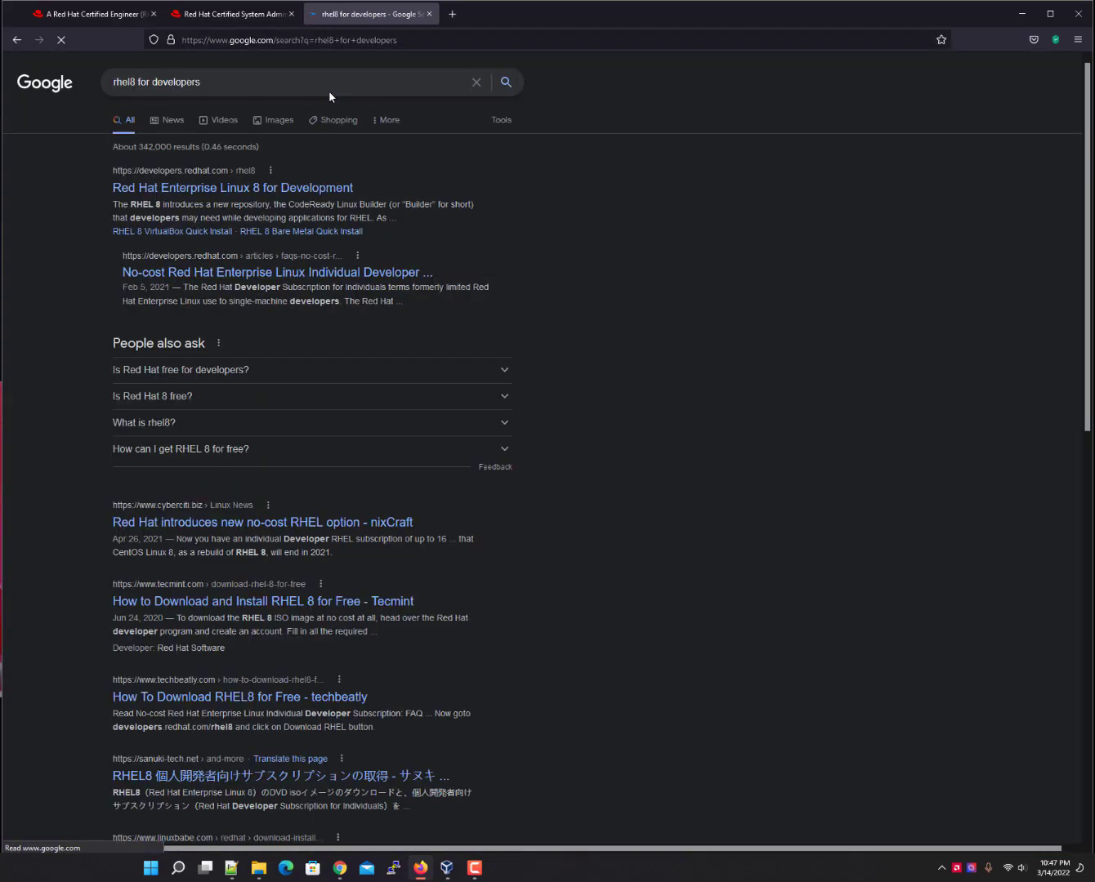
From the RHEL 8 for Development result, request the 9.43 GB RHEL 8.4.0 x86_64 DVD ISO download.
click(290, 188)
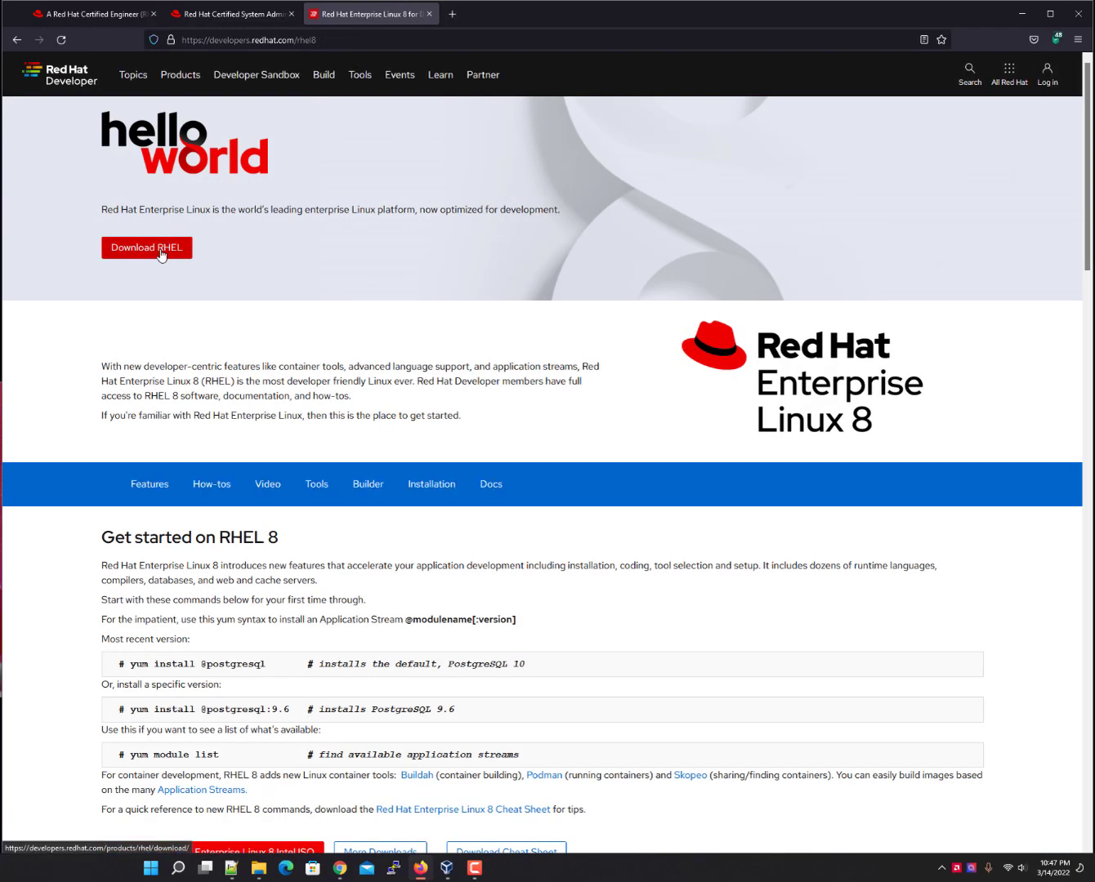
click(177, 246)
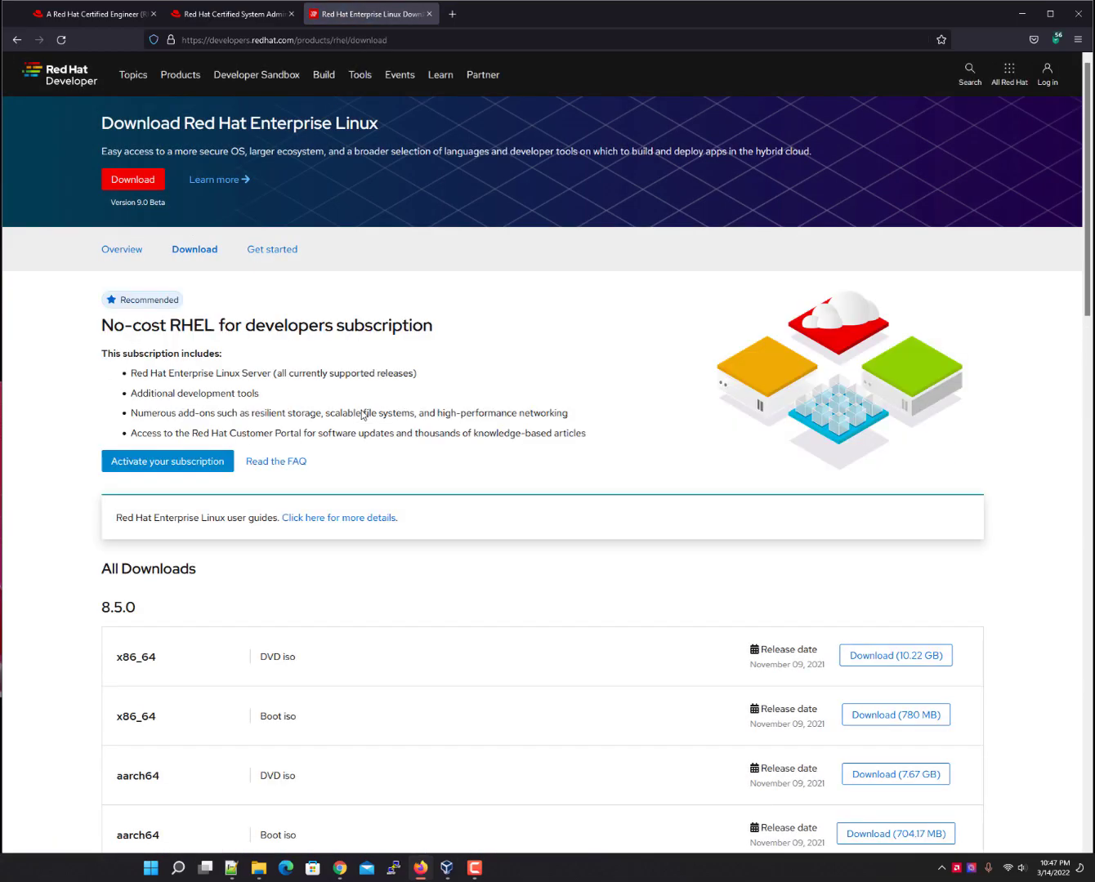
scroll(404, 567, down, 5)
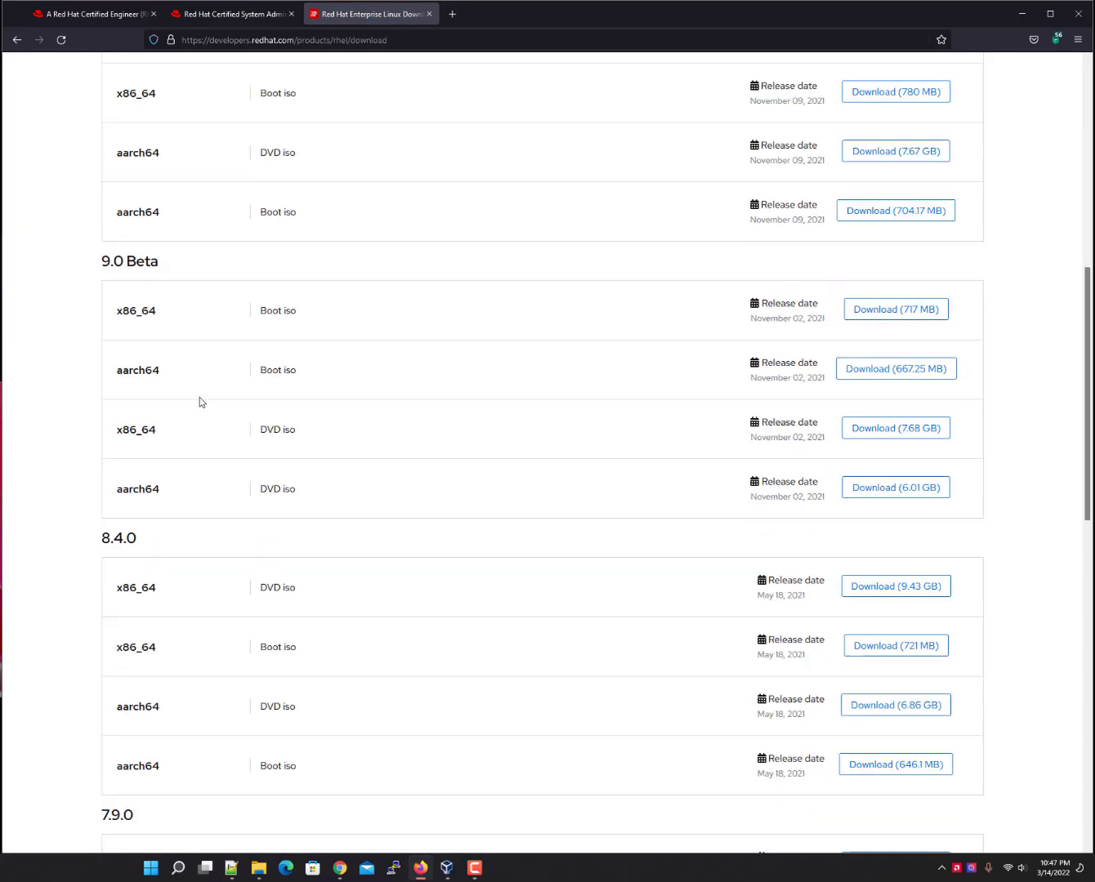
scroll(199, 401, down, 3)
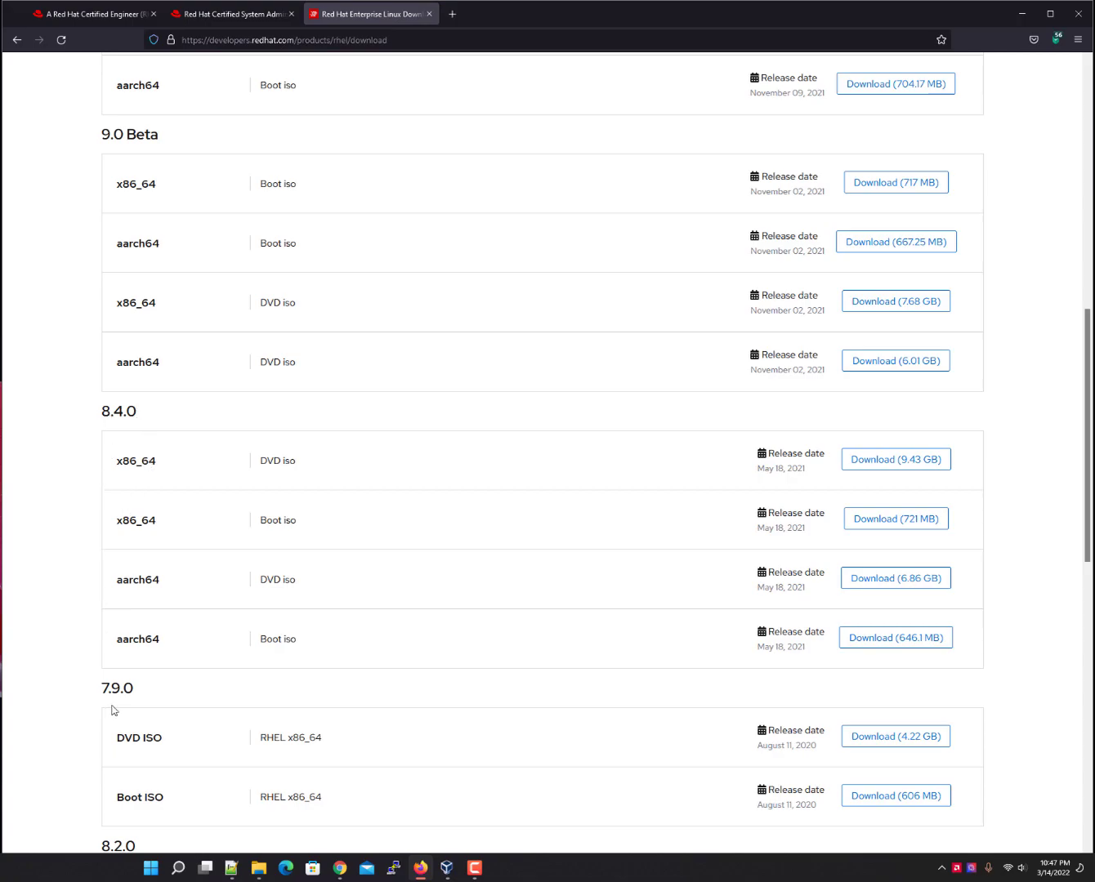
scroll(108, 710, down, 2)
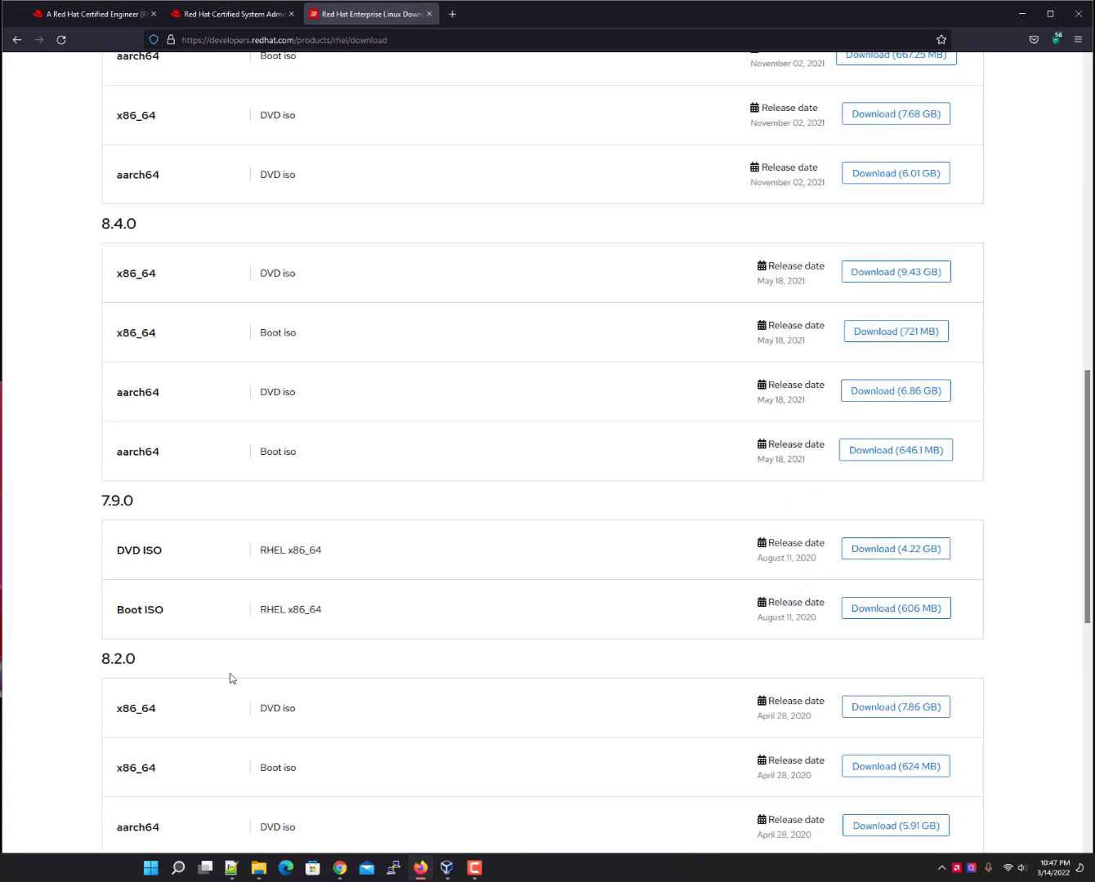
scroll(228, 678, up, 4)
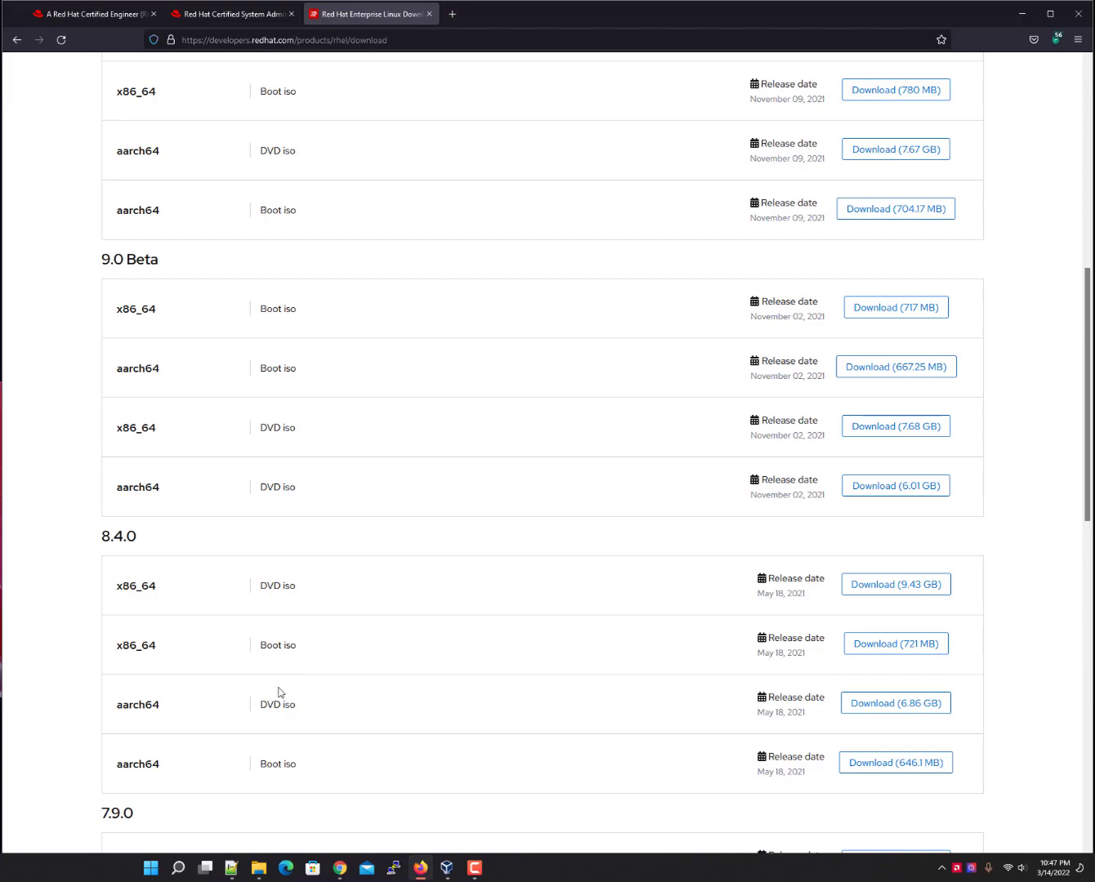
click(908, 585)
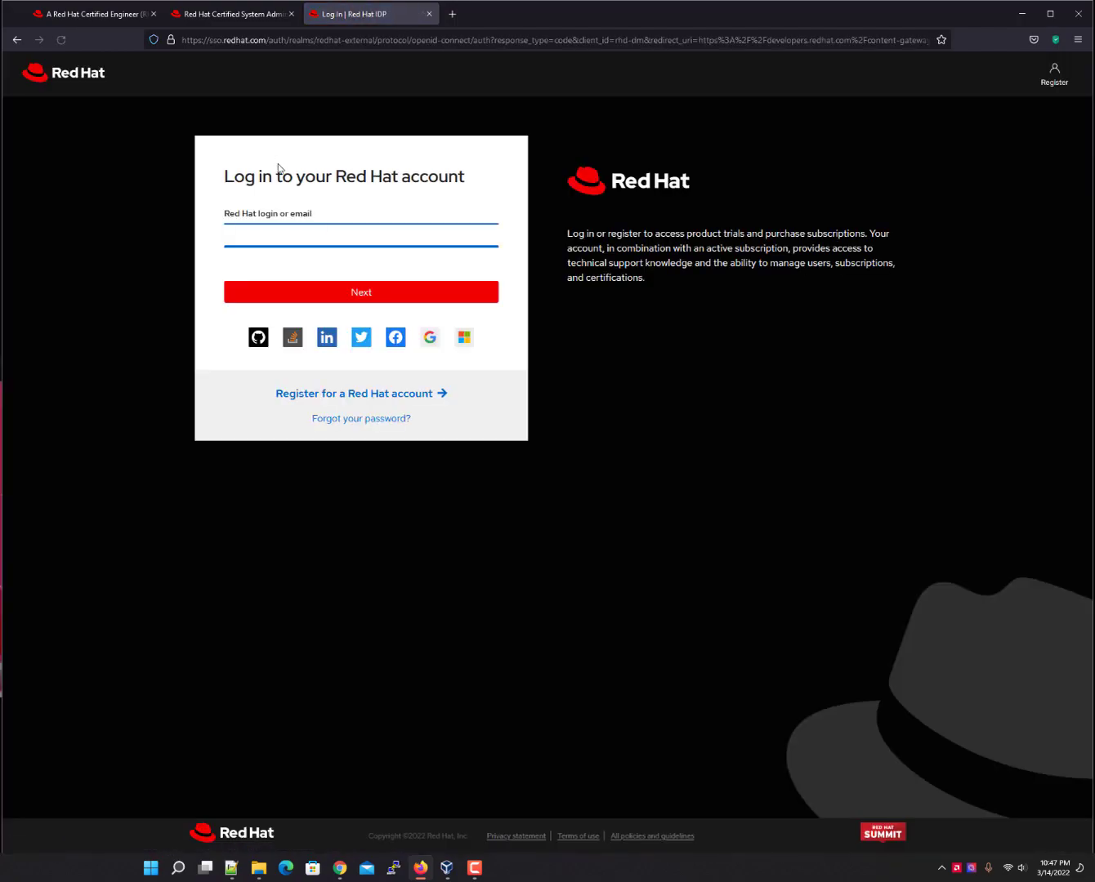
Open the Red Hat account registration form, glancing at the RHCSA tab before returning.
click(278, 231)
click(383, 392)
click(459, 384)
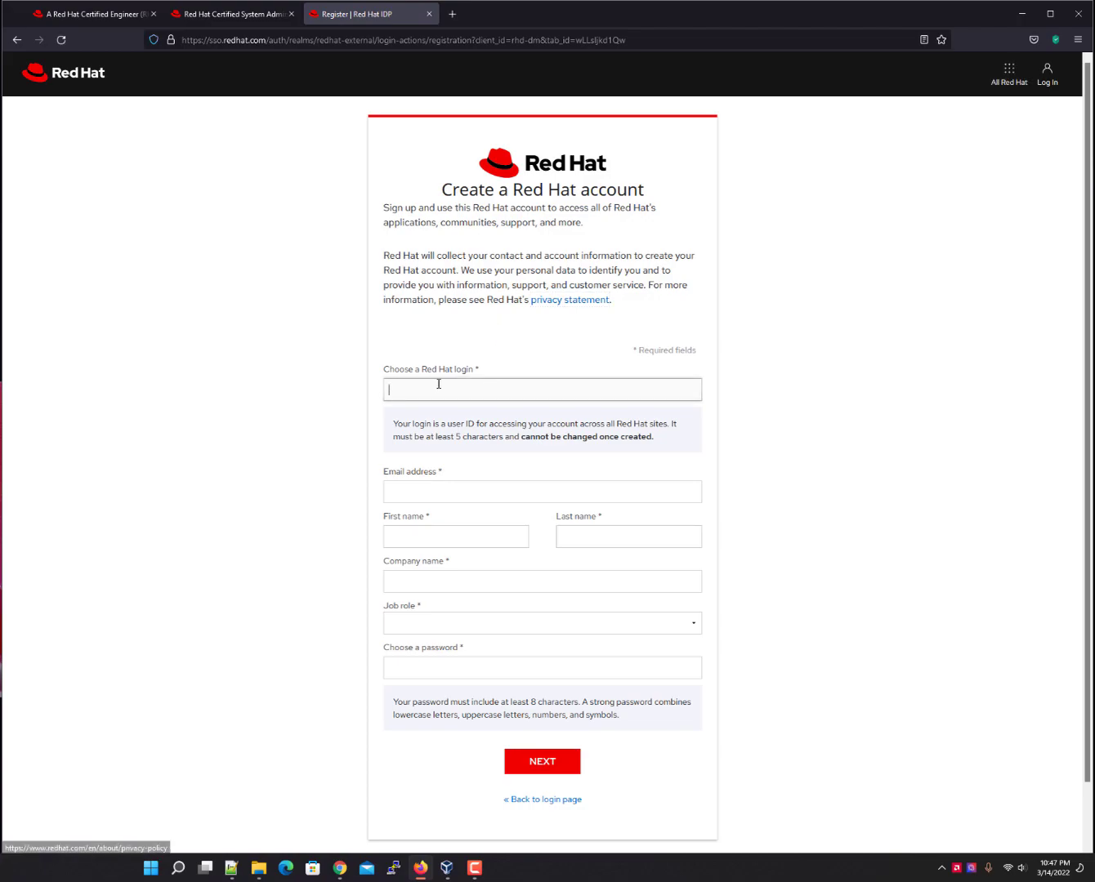
double_click(447, 370)
drag(445, 372, 461, 373)
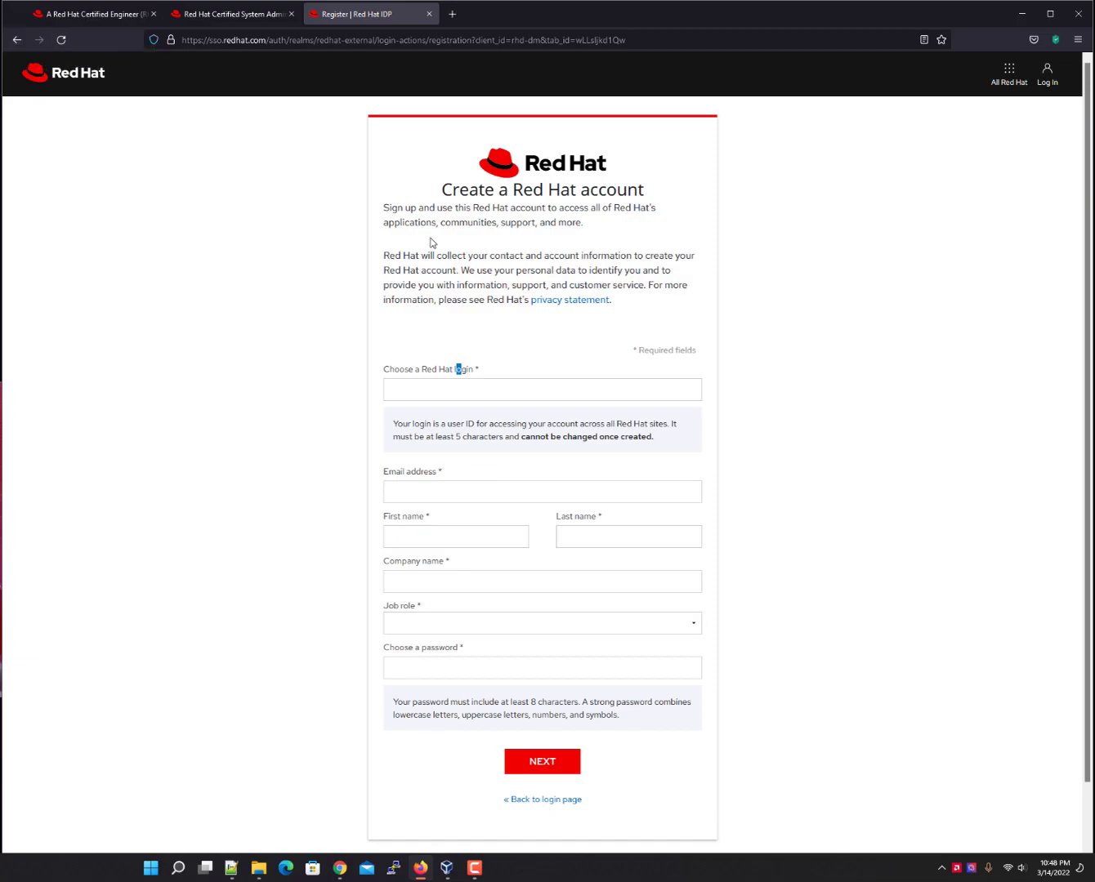
click(190, 21)
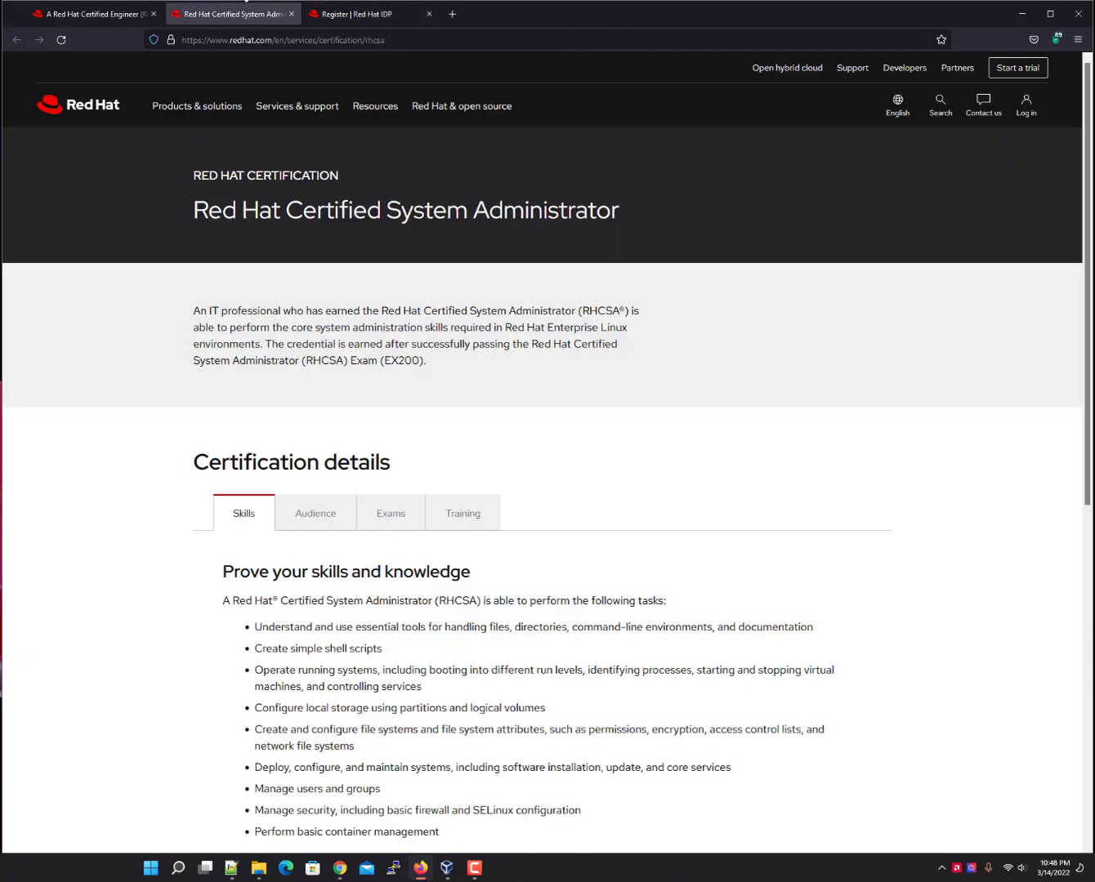
click(335, 25)
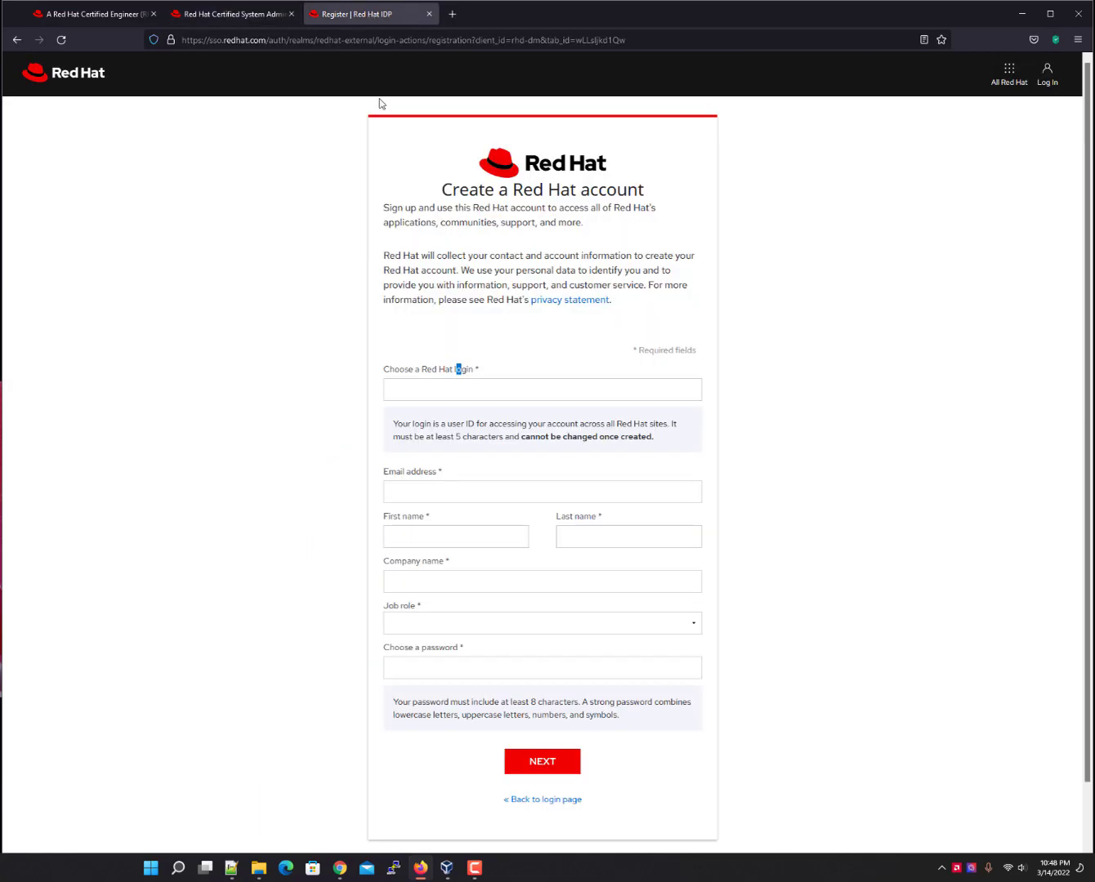
Glance at the VirtualBox machine list, then show the RHCE certification page in Firefox.
click(447, 868)
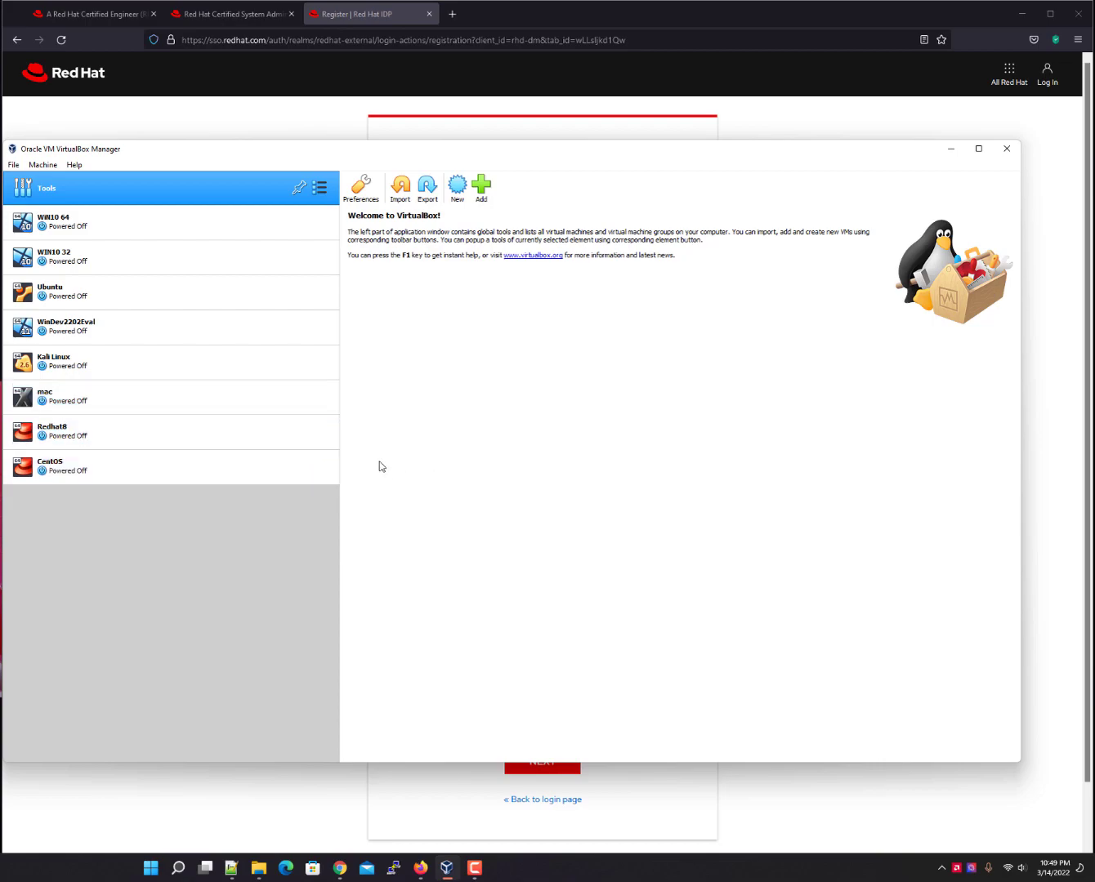
click(383, 123)
click(94, 13)
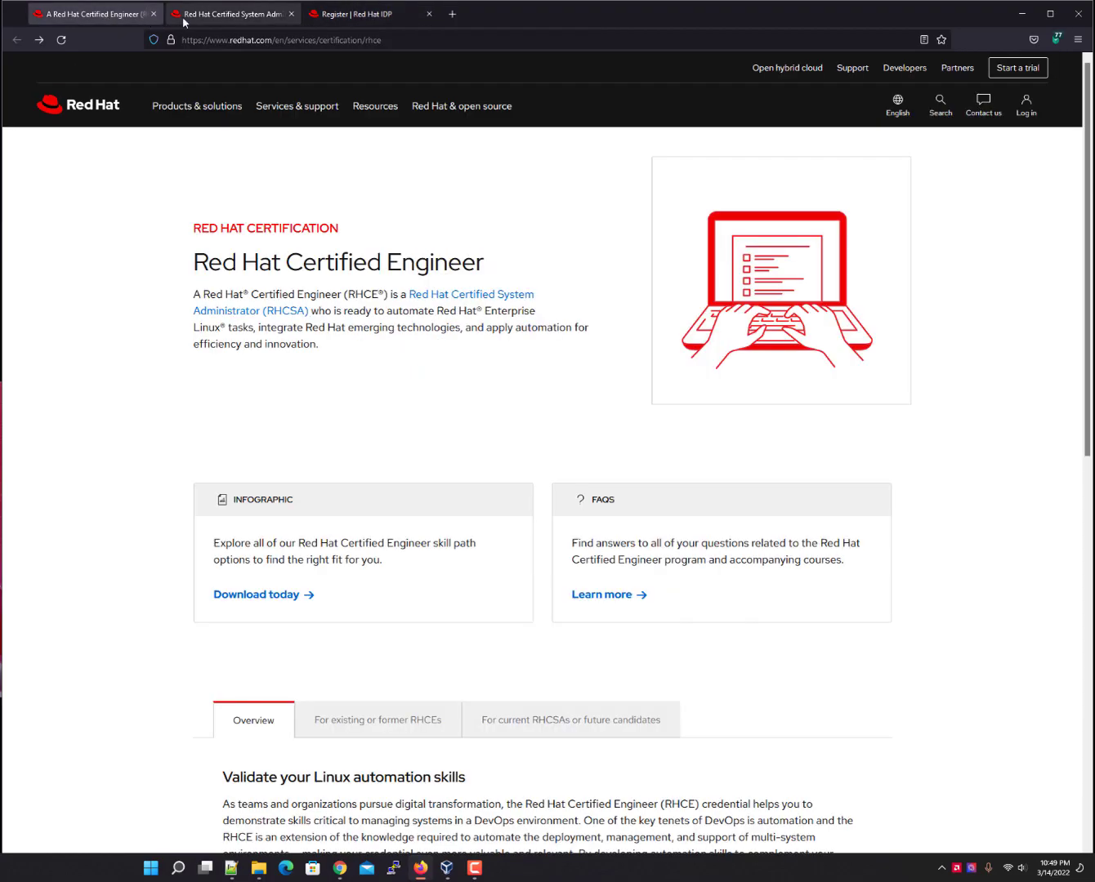
From the RHCSA tab's Products & solutions, open Red Hat Enterprise Linux in a new tab.
click(213, 14)
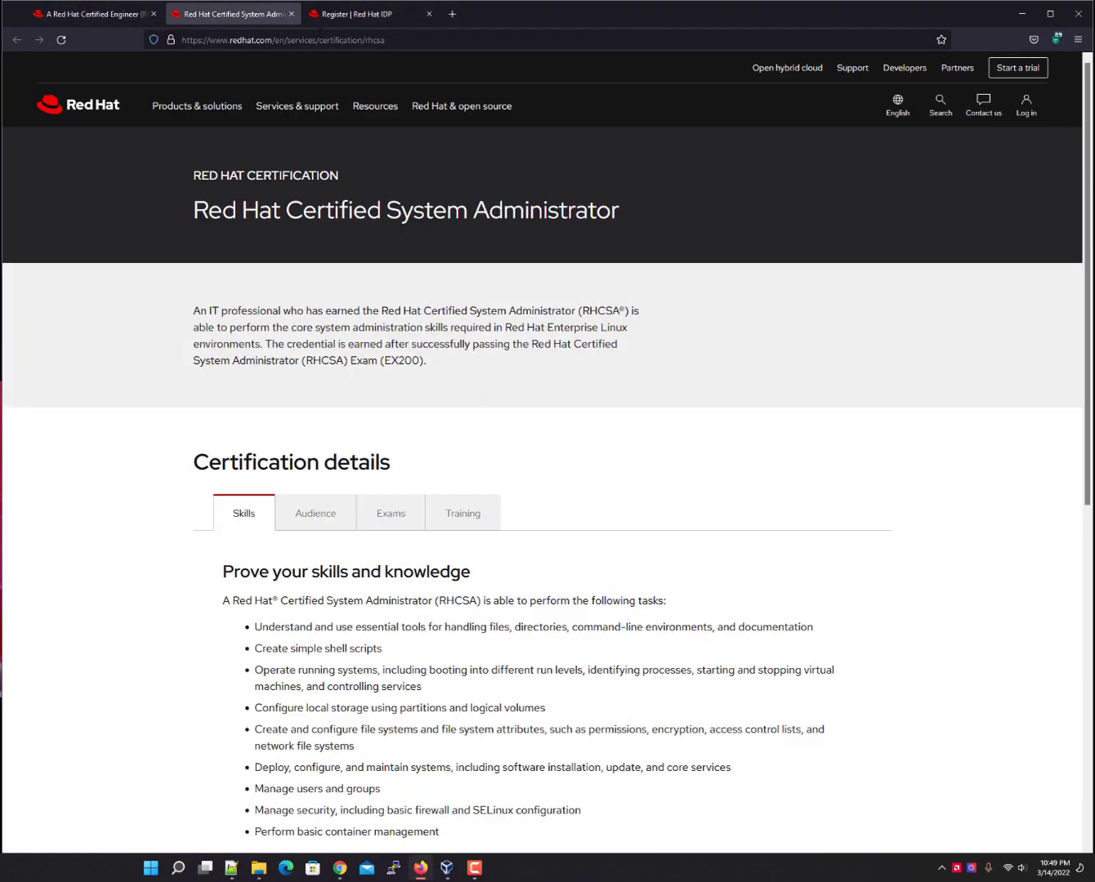
click(196, 110)
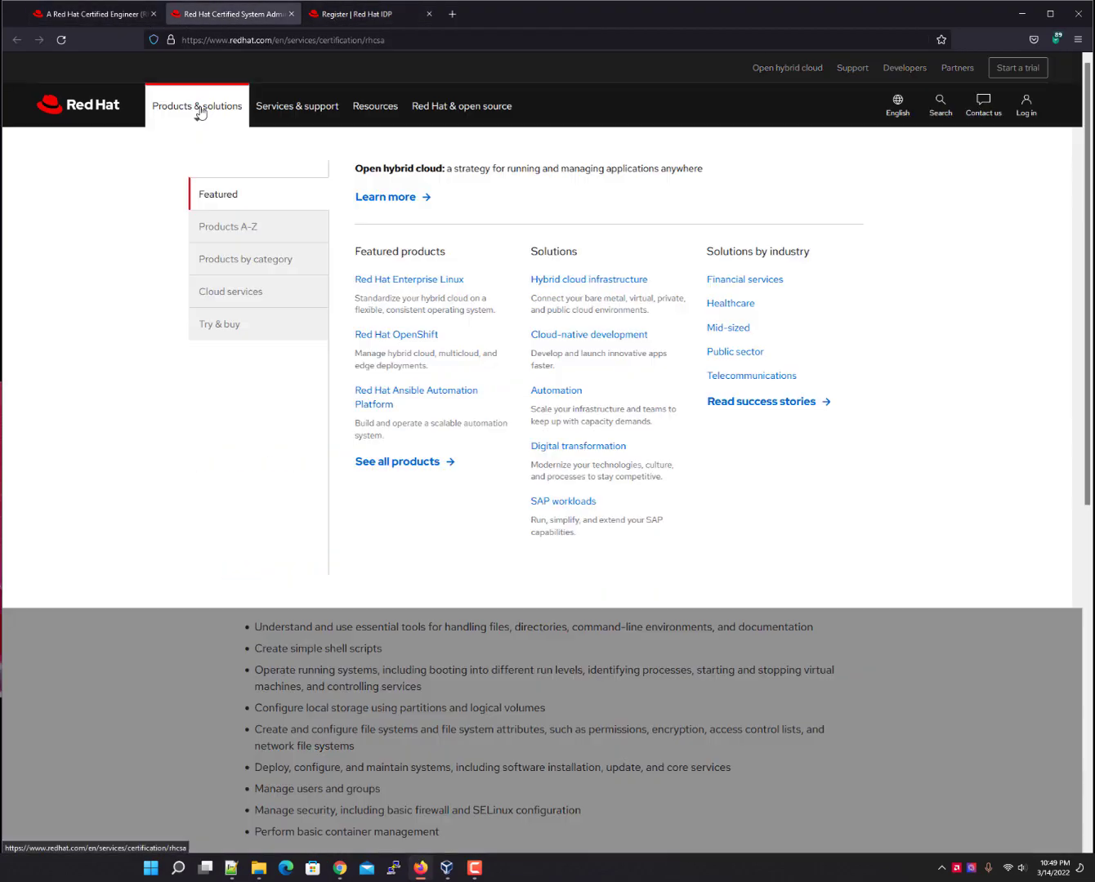
right_click(403, 283)
click(439, 293)
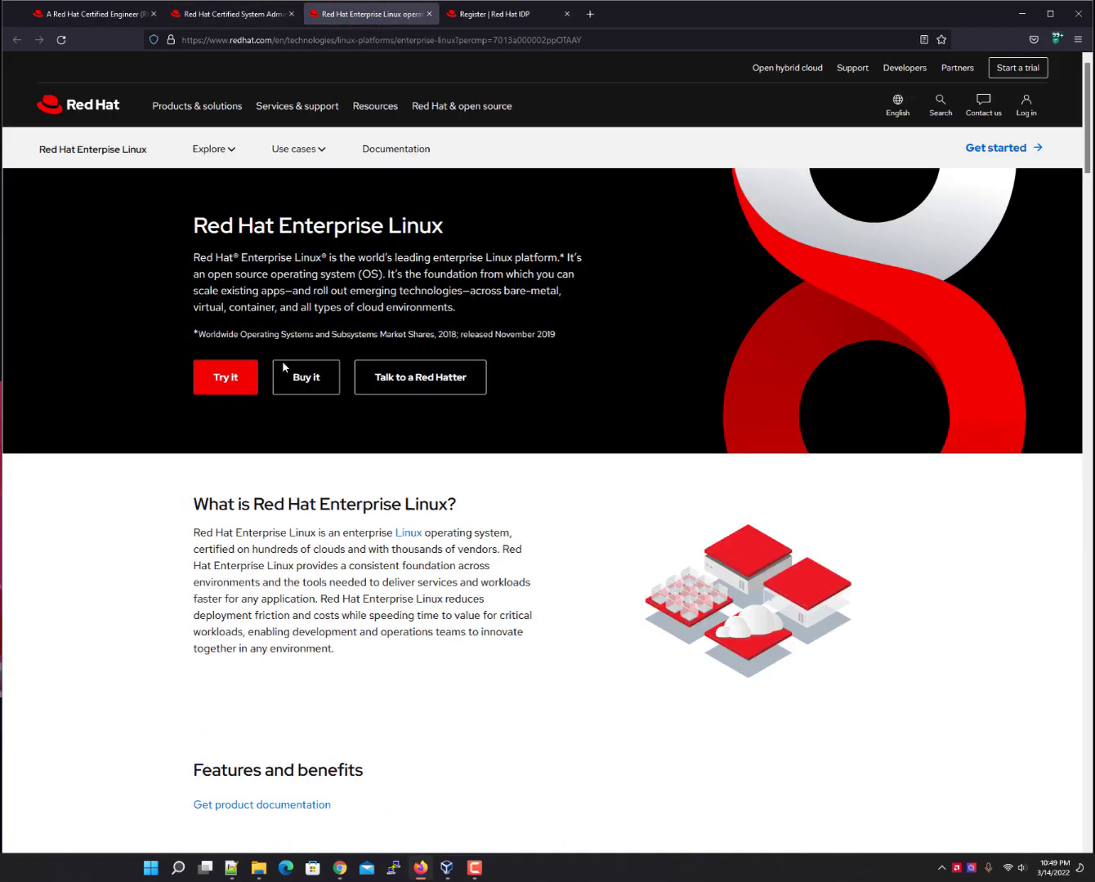
Go to the RHEL Server 60-day trial page and highlight its trial description.
click(236, 386)
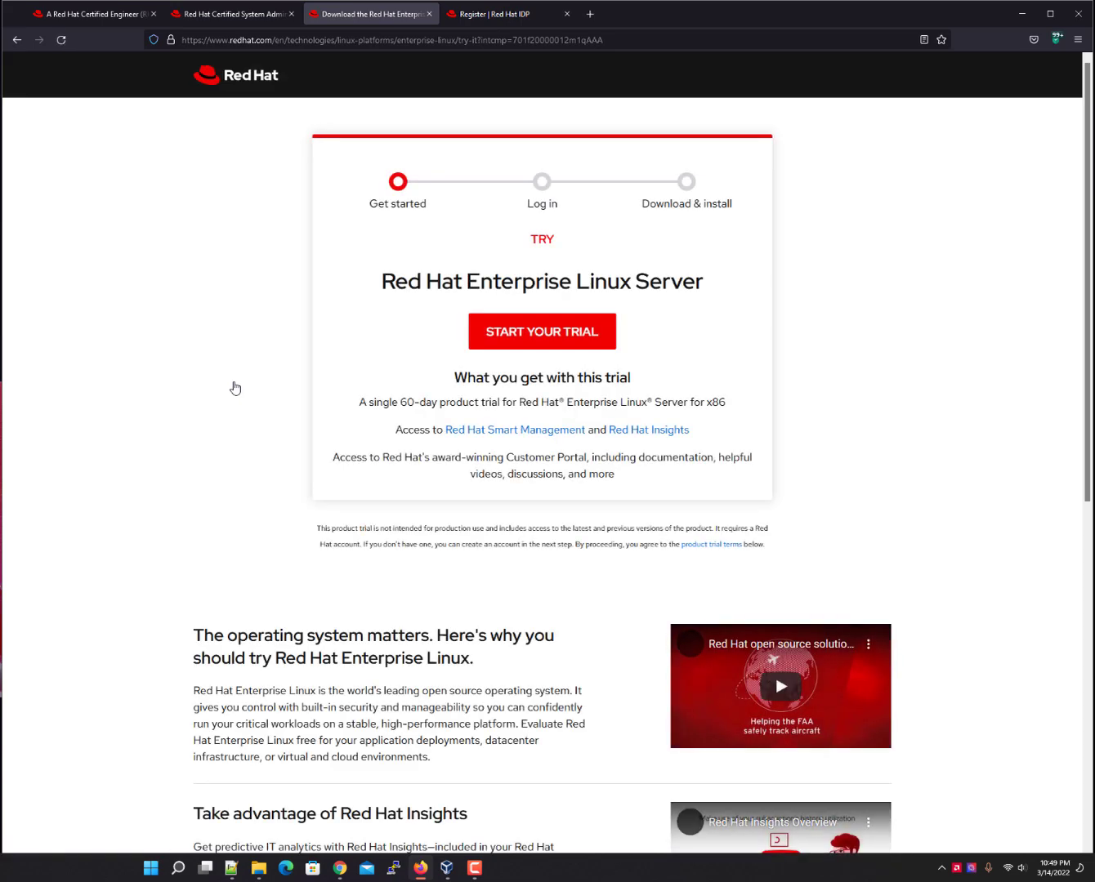
triple_click(417, 402)
double_click(417, 403)
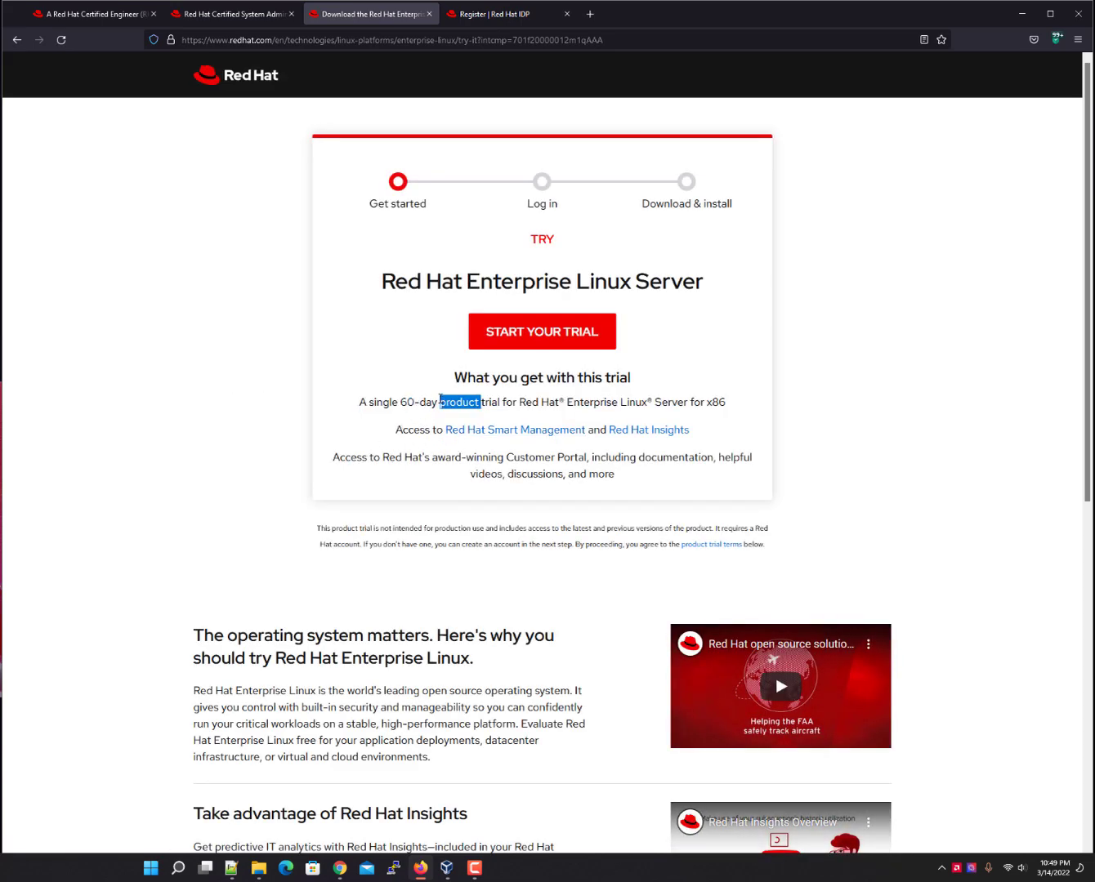
triple_click(464, 400)
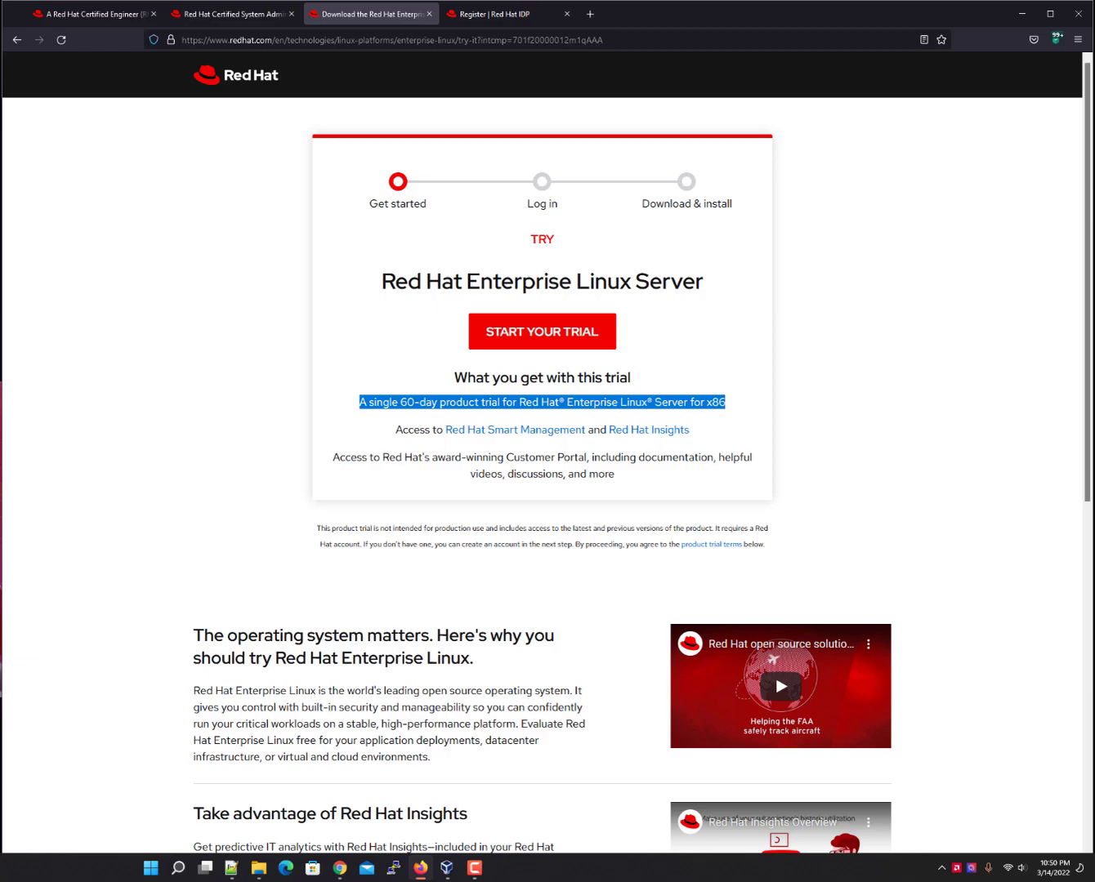
Load the Red Hat Customer Portal home page at access.redhat.com in the third tab.
click(218, 41)
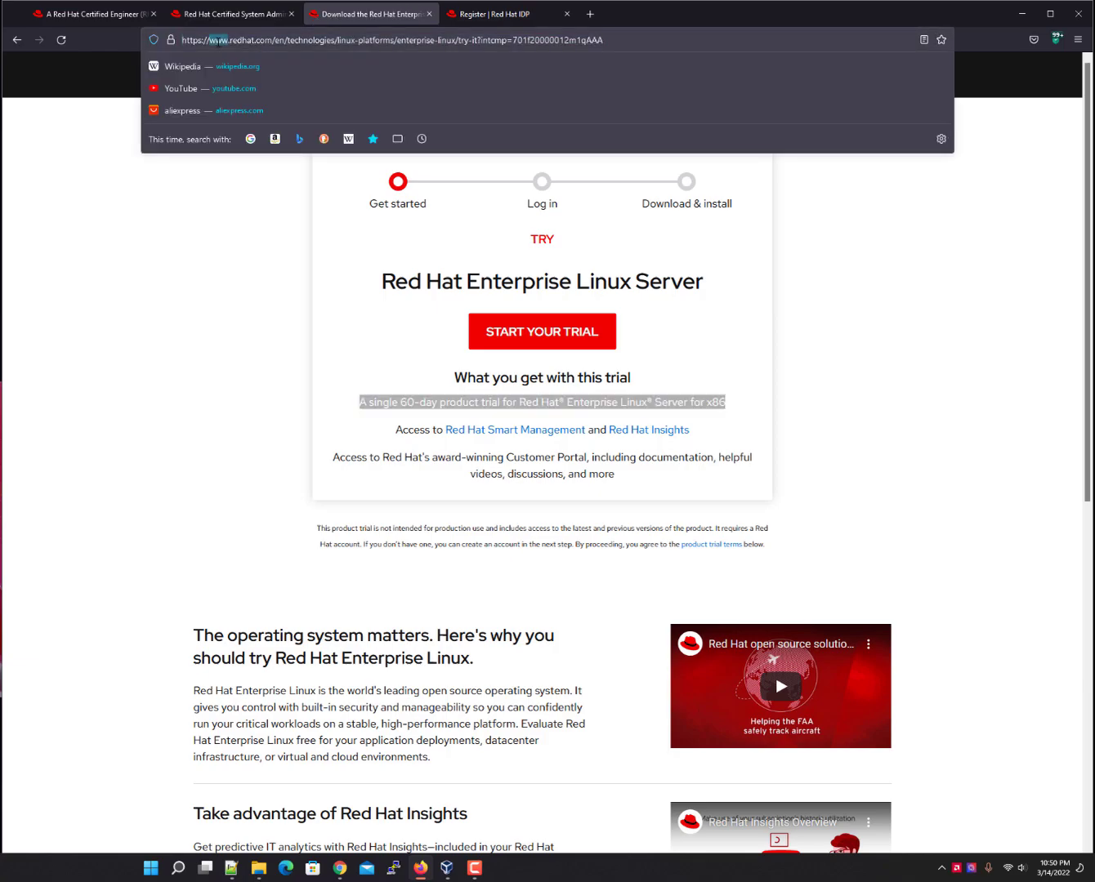
text(access)
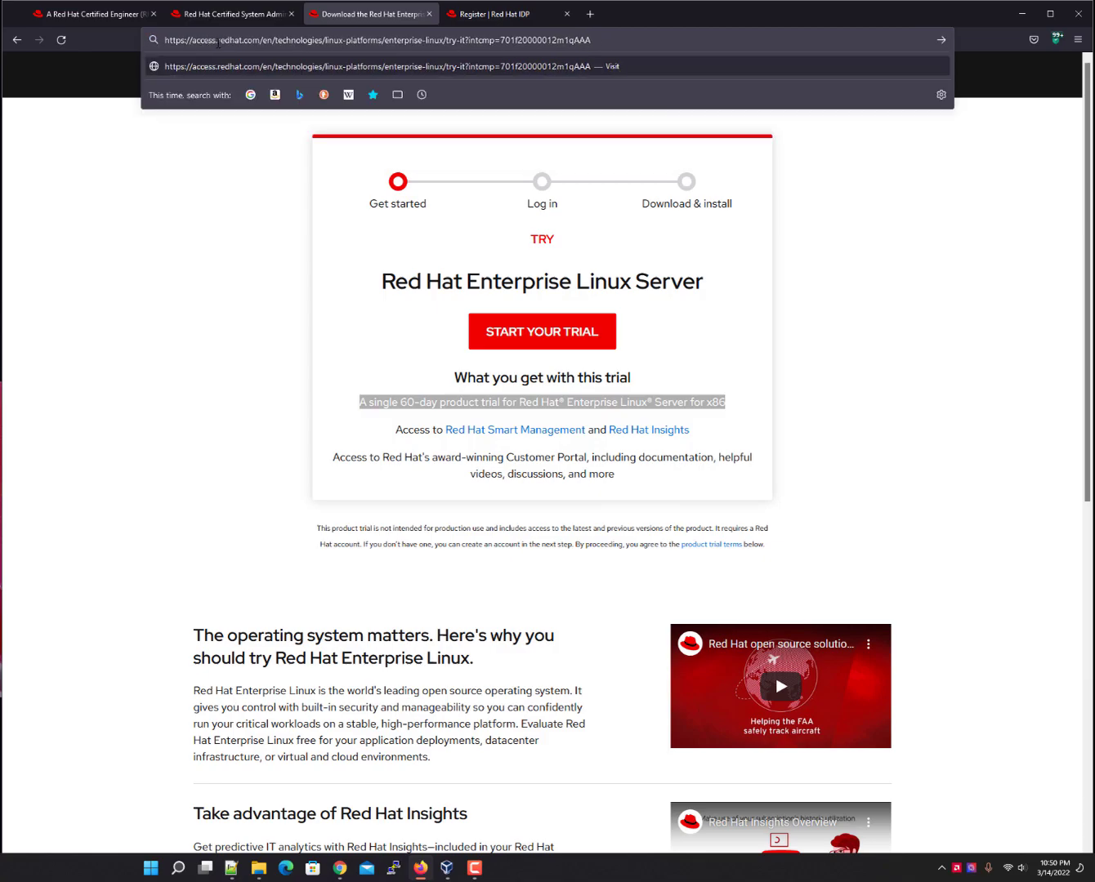
drag(265, 41, 590, 42)
key(BackSpace)
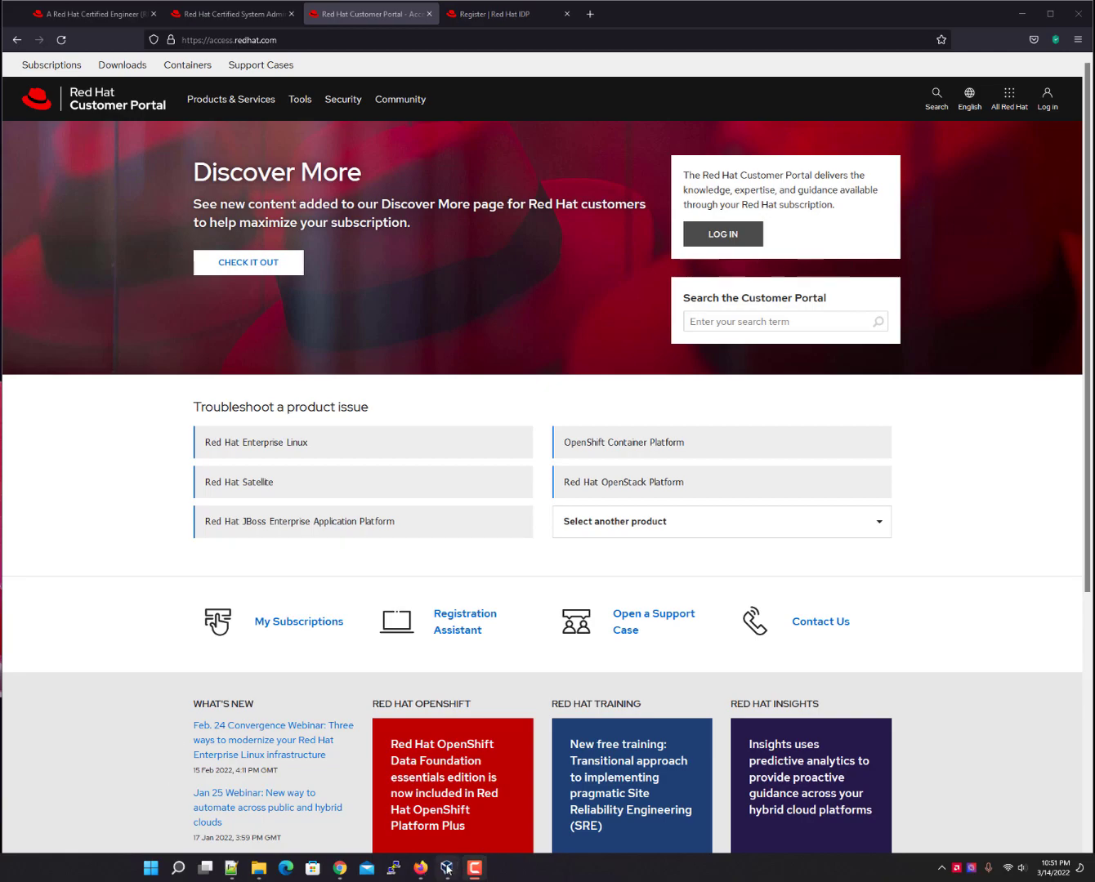
click(448, 868)
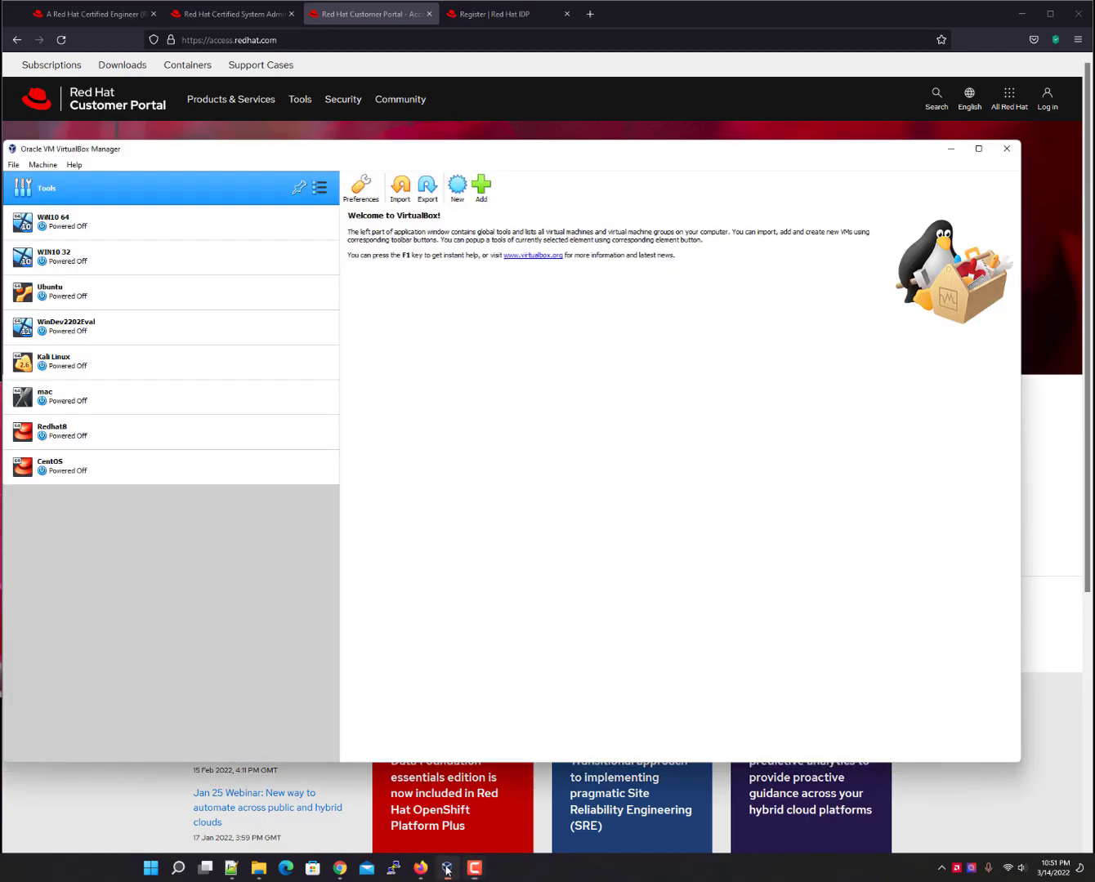
Start a new Red Hat (64-bit) VM named RHEL8 and choose Other... for its machine folder.
click(459, 188)
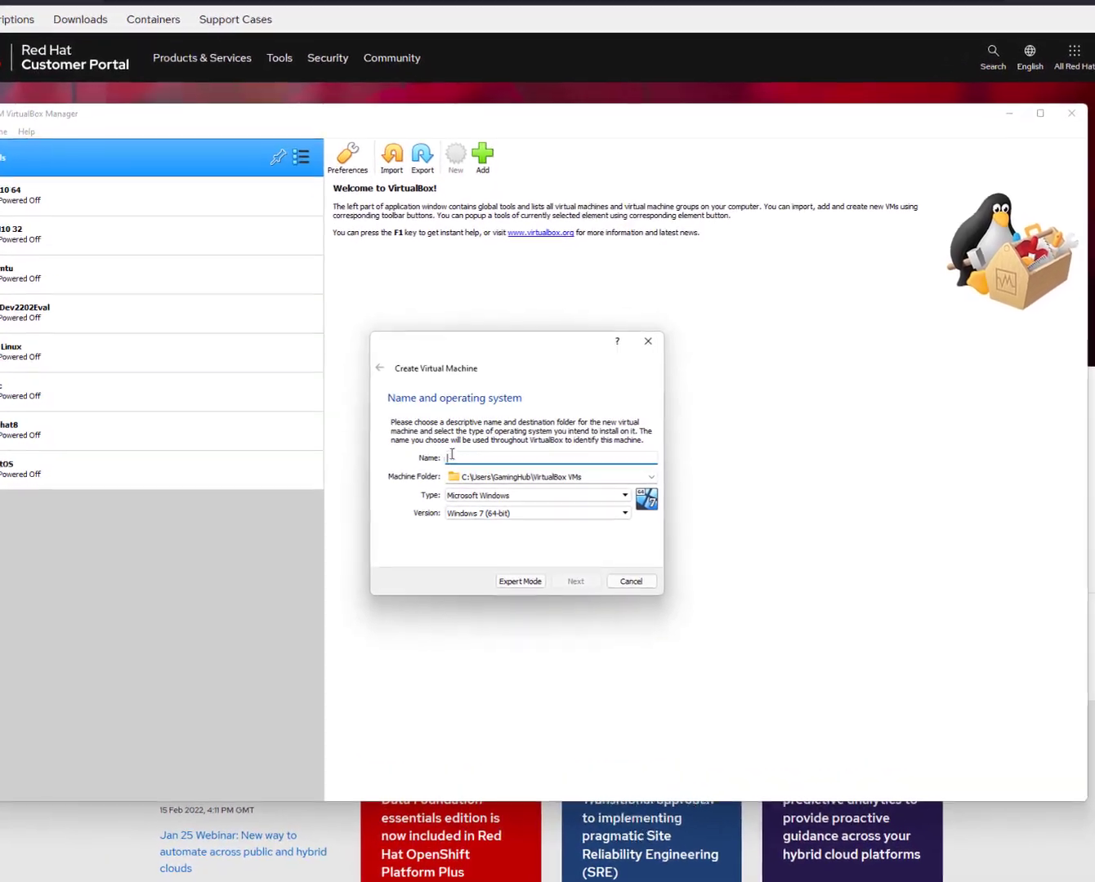
text(R)
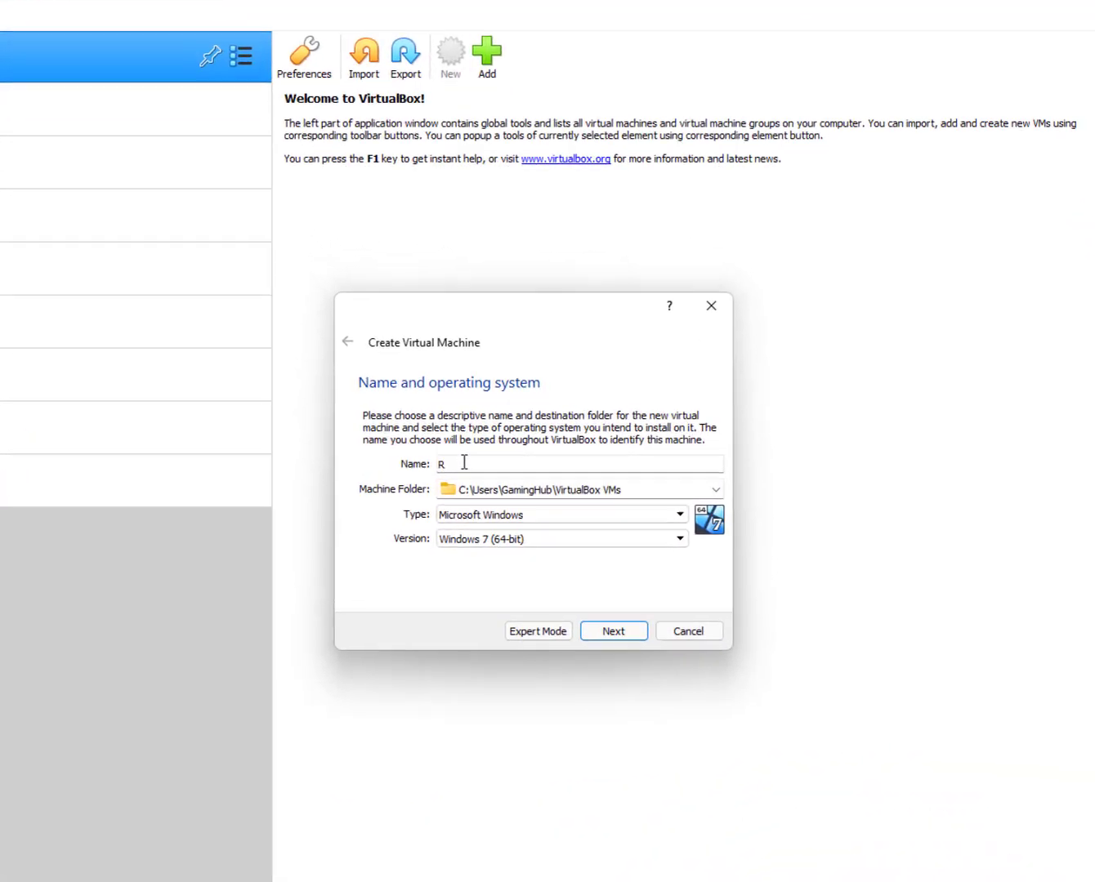
text(HEL)
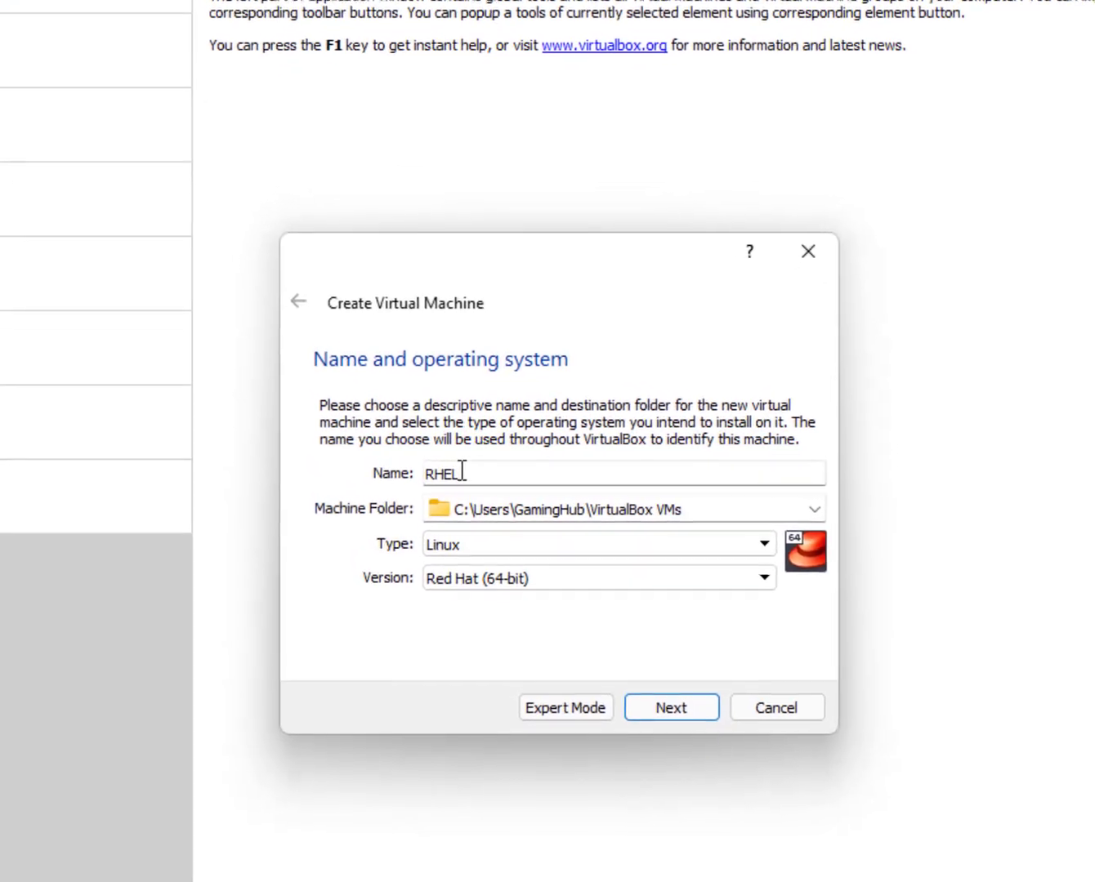
text(8)
click(889, 523)
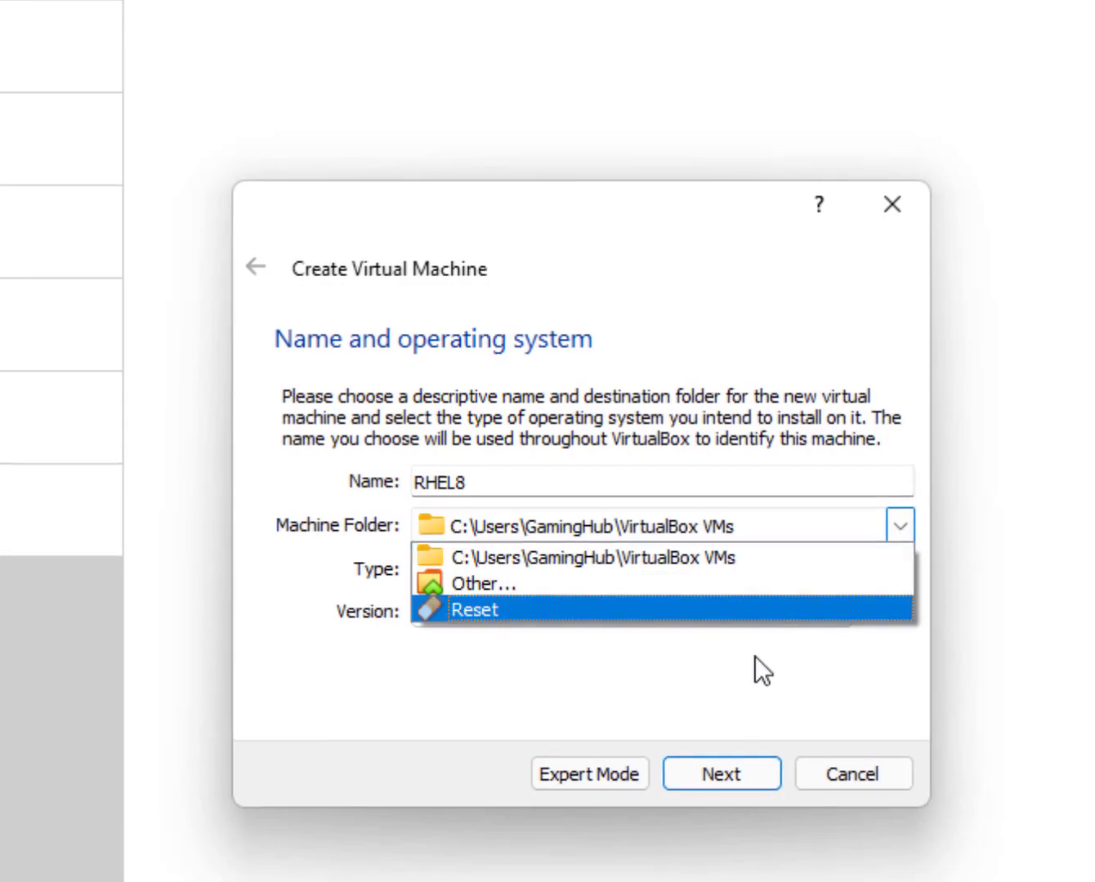
click(713, 609)
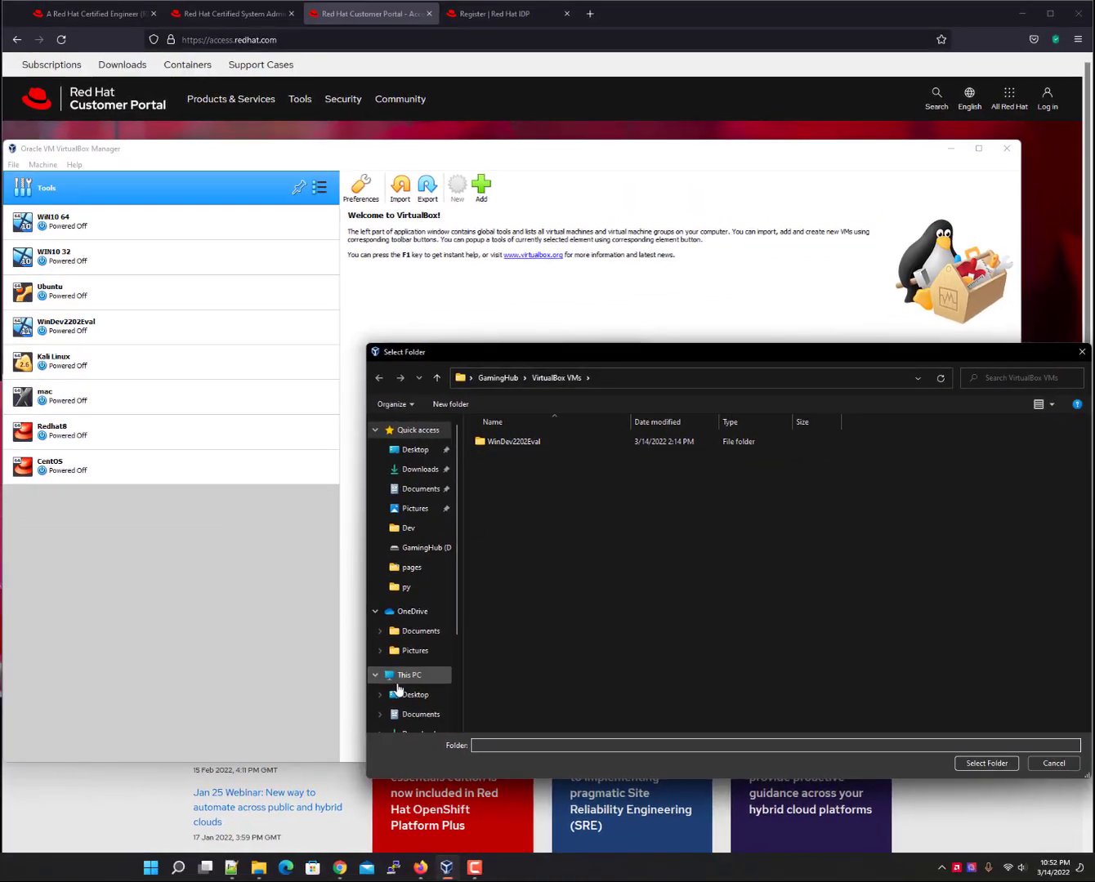
Set the machine folder to D:\redhat8dev on the GamingHub (D:) drive.
scroll(400, 691, down, 3)
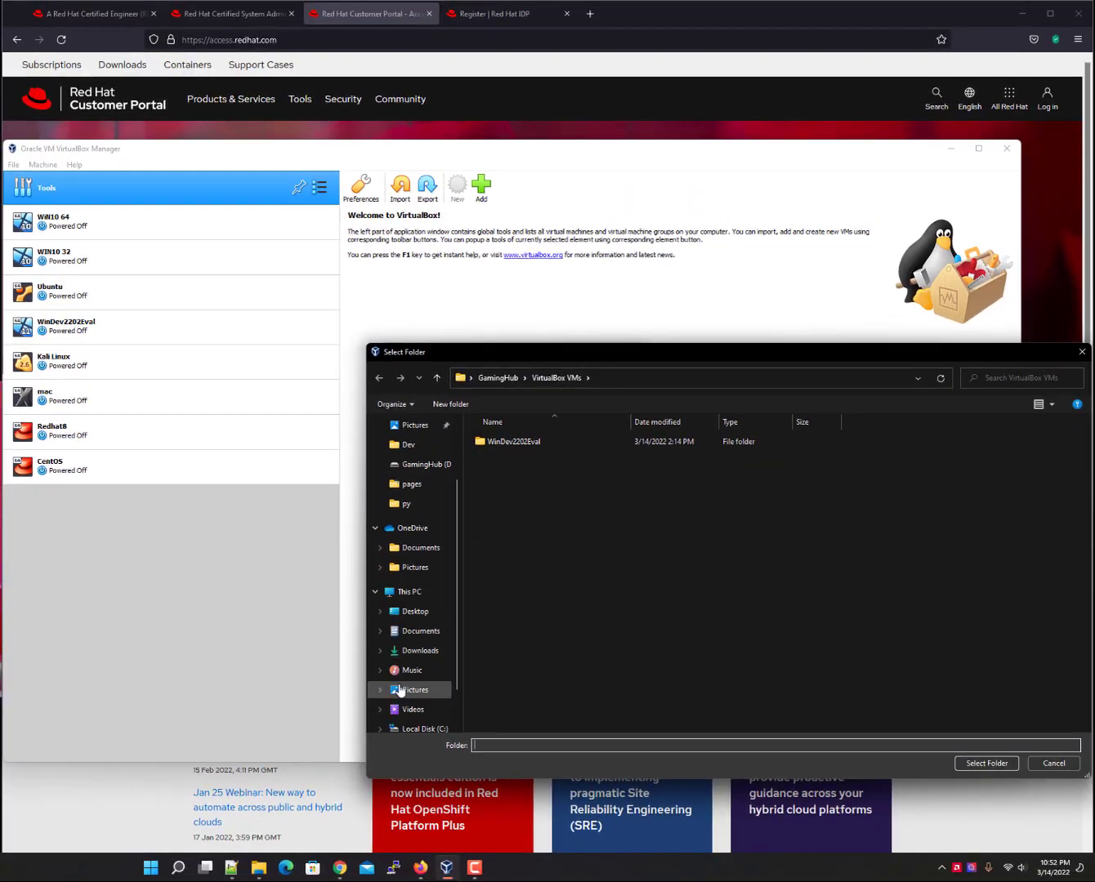
click(423, 692)
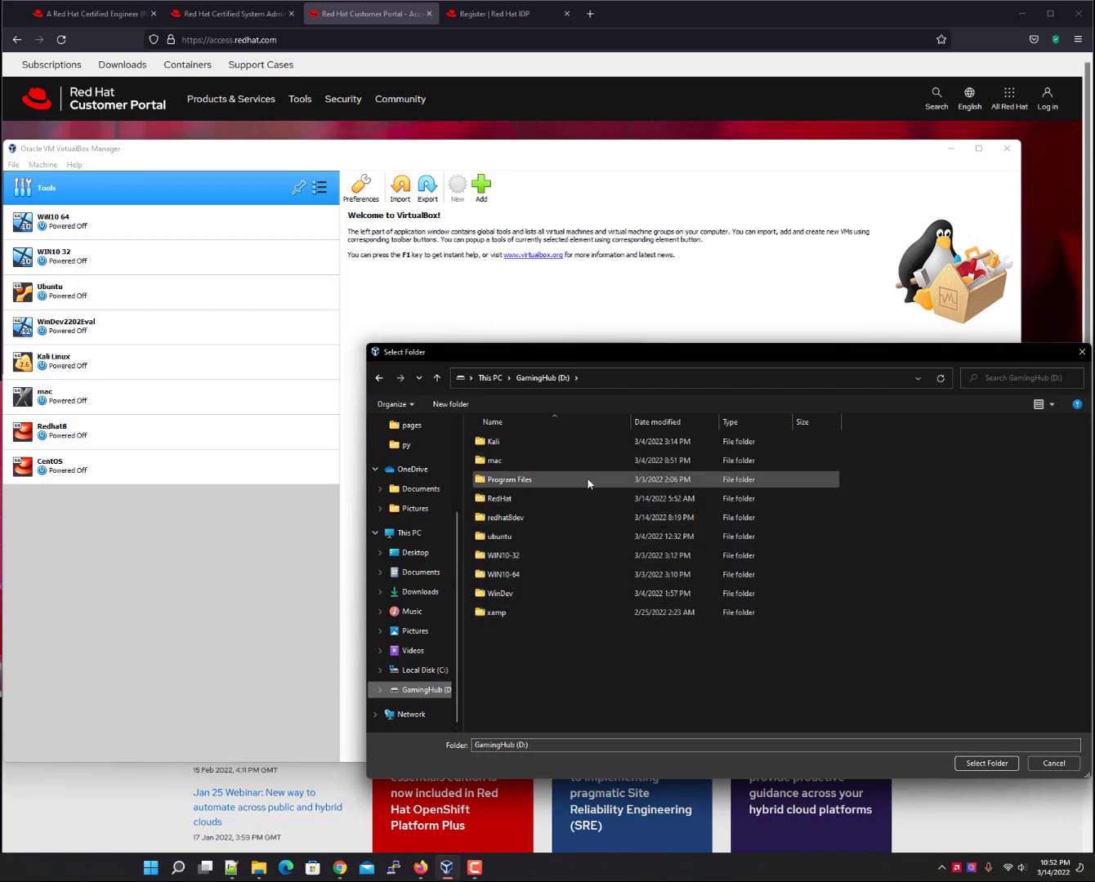
double_click(536, 517)
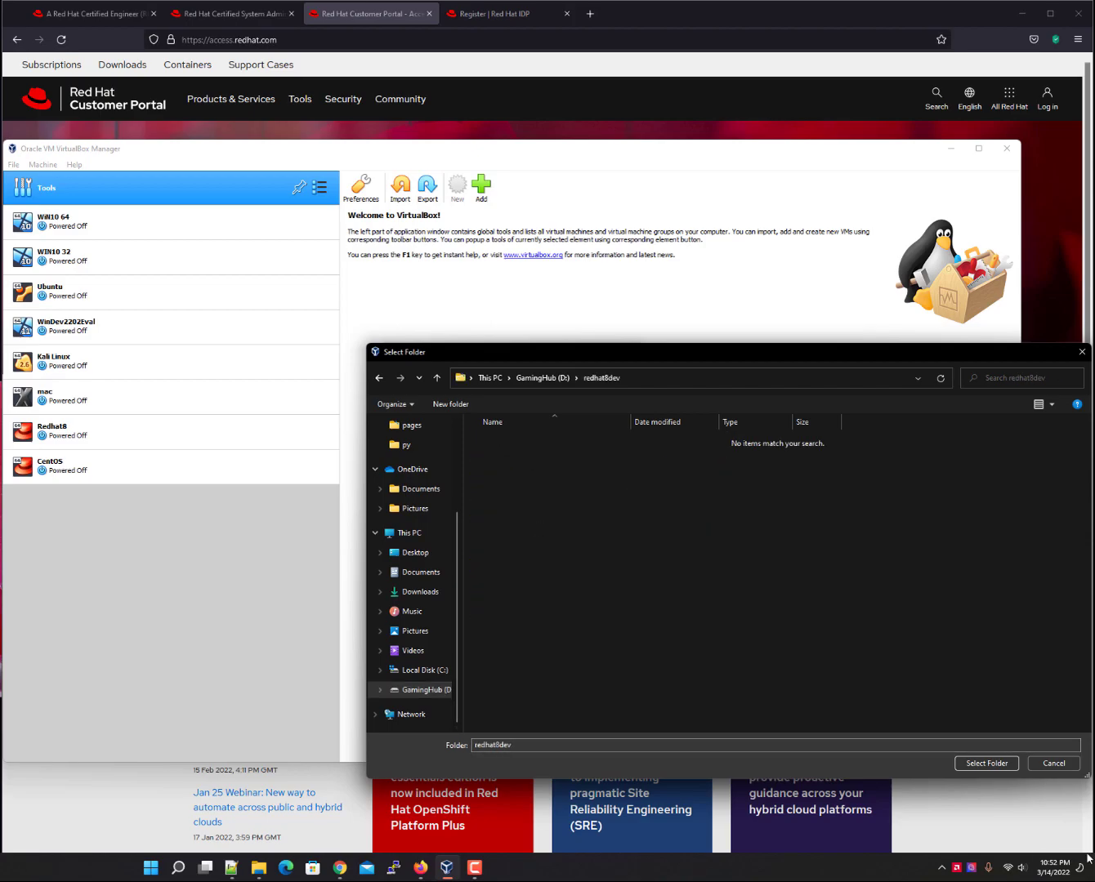
click(984, 762)
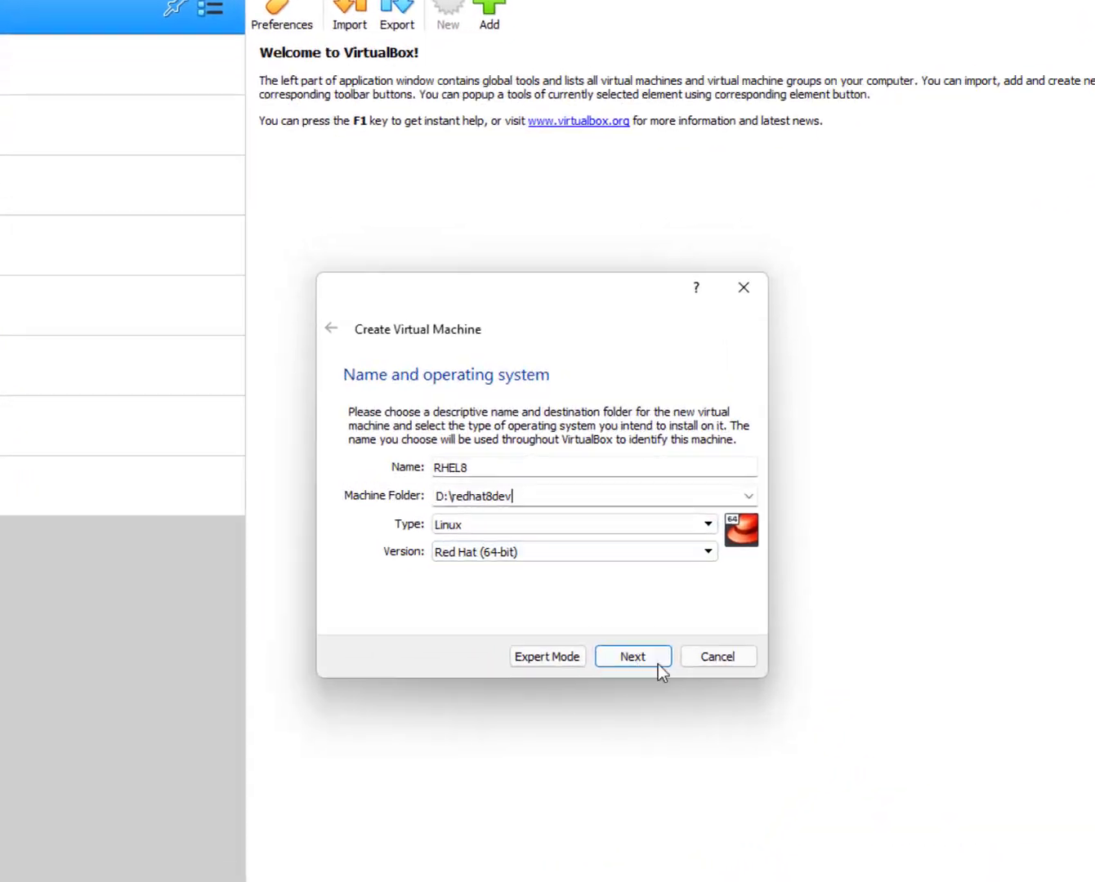
Raise RHEL8's memory to 4096 MB and choose to create a new virtual hard disk.
click(727, 746)
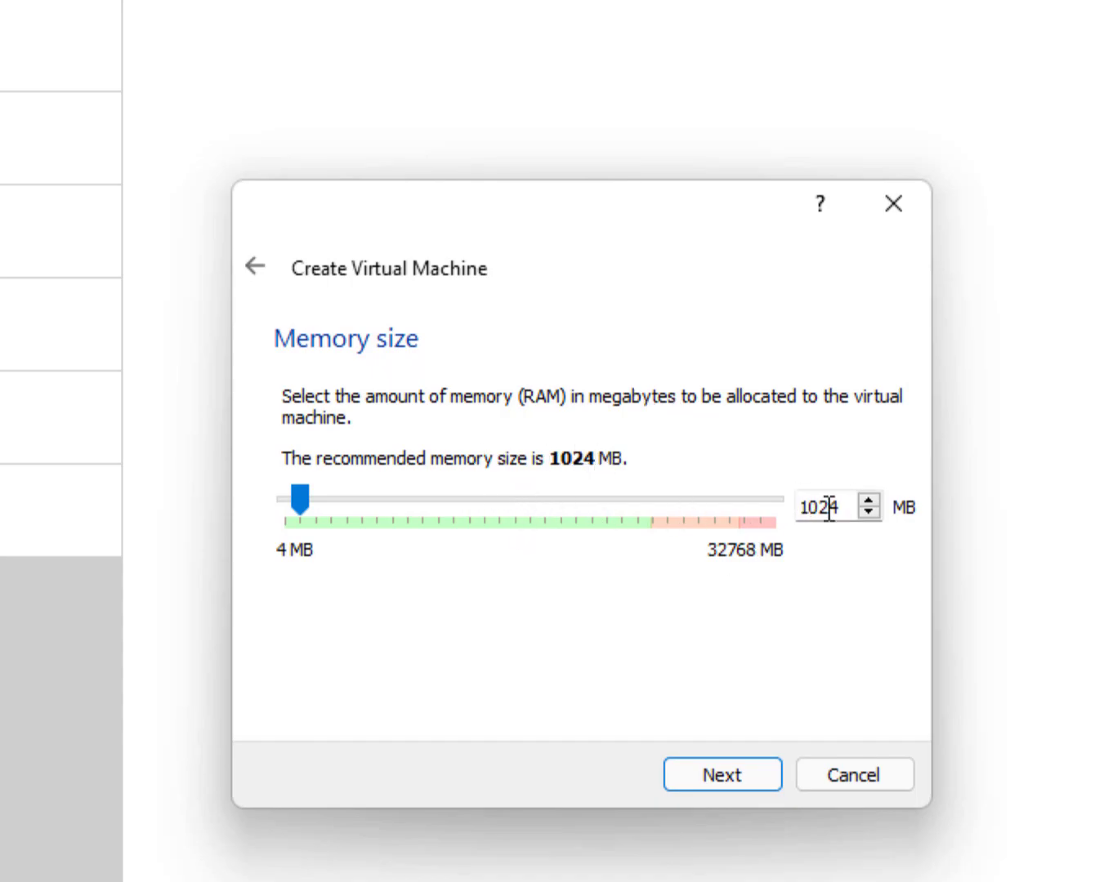
click(336, 508)
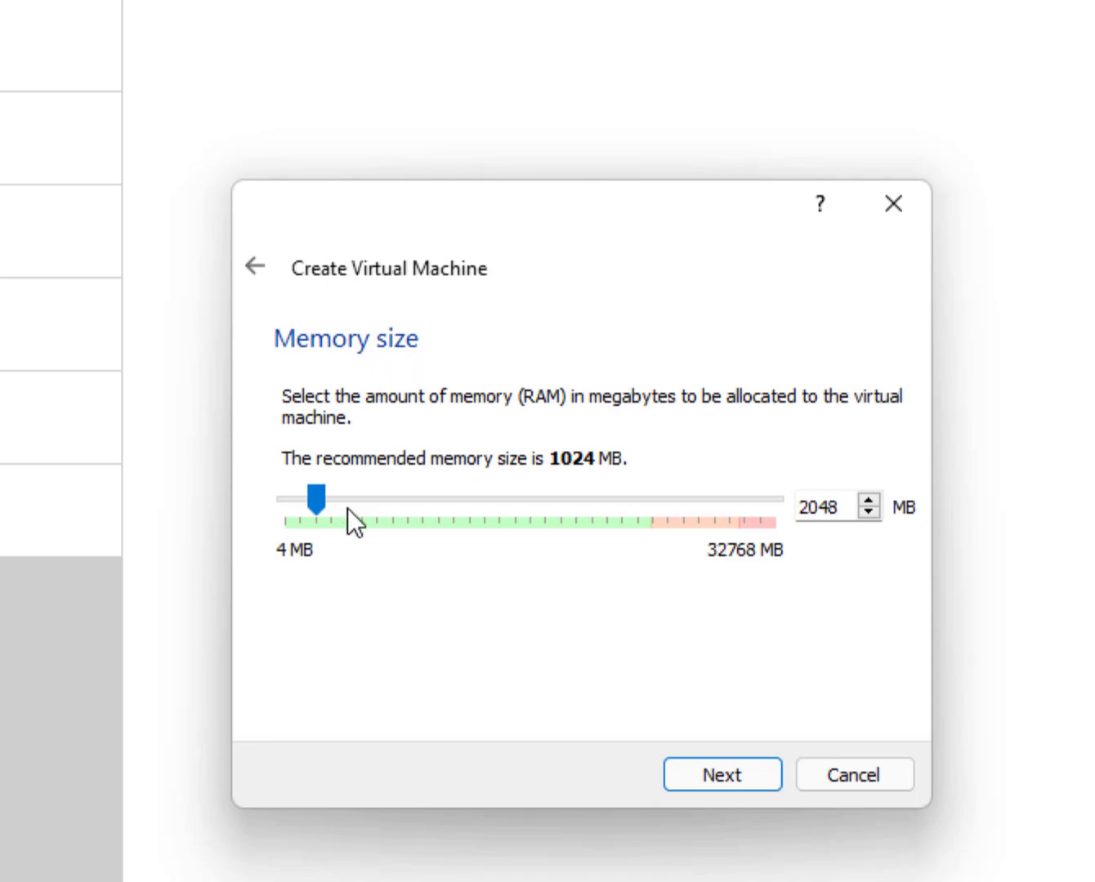
click(347, 509)
click(355, 508)
click(738, 768)
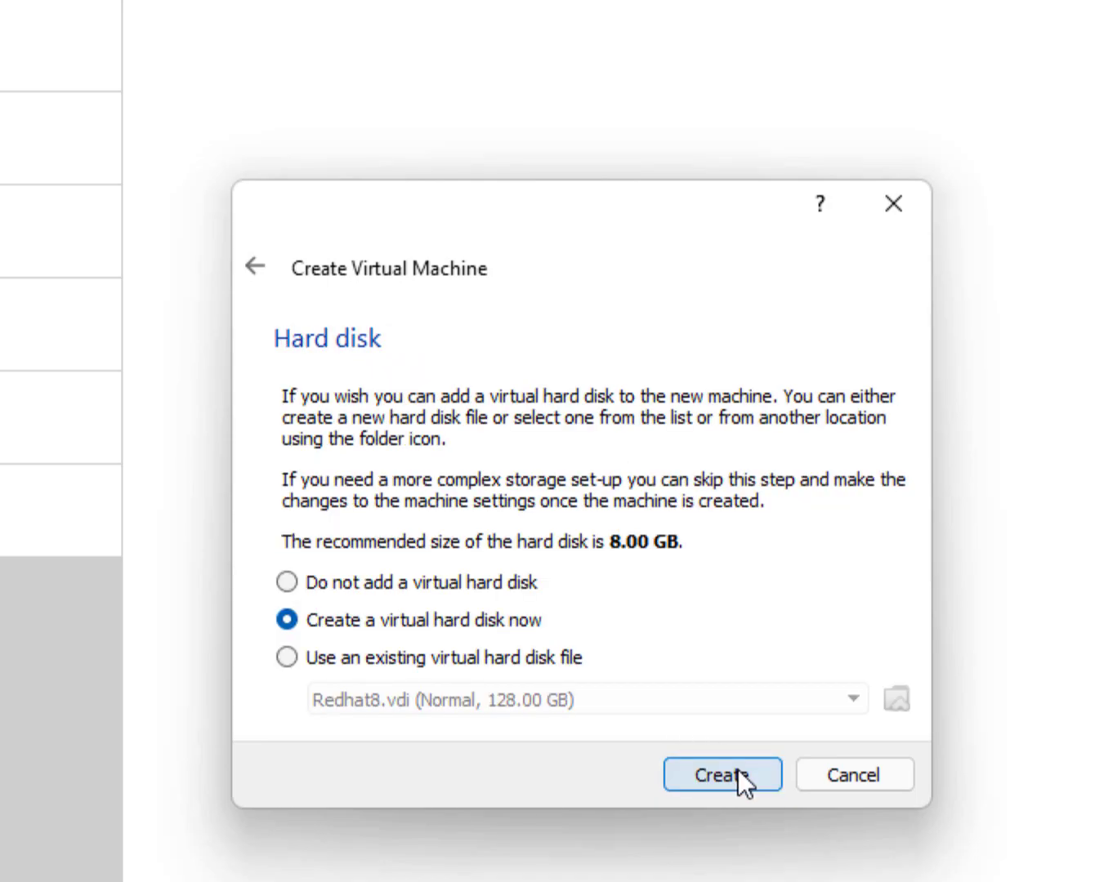
click(738, 770)
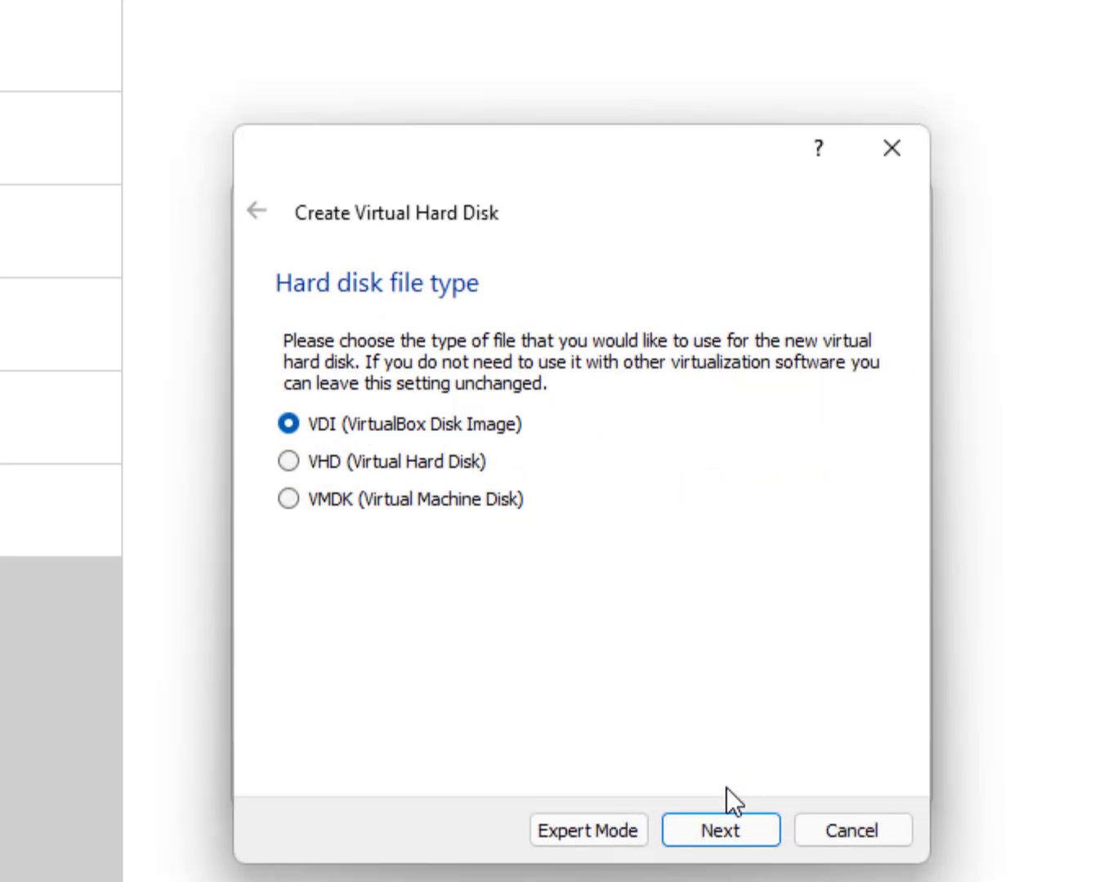
Choose VHD as the disk file type and keep it dynamically allocated.
click(401, 463)
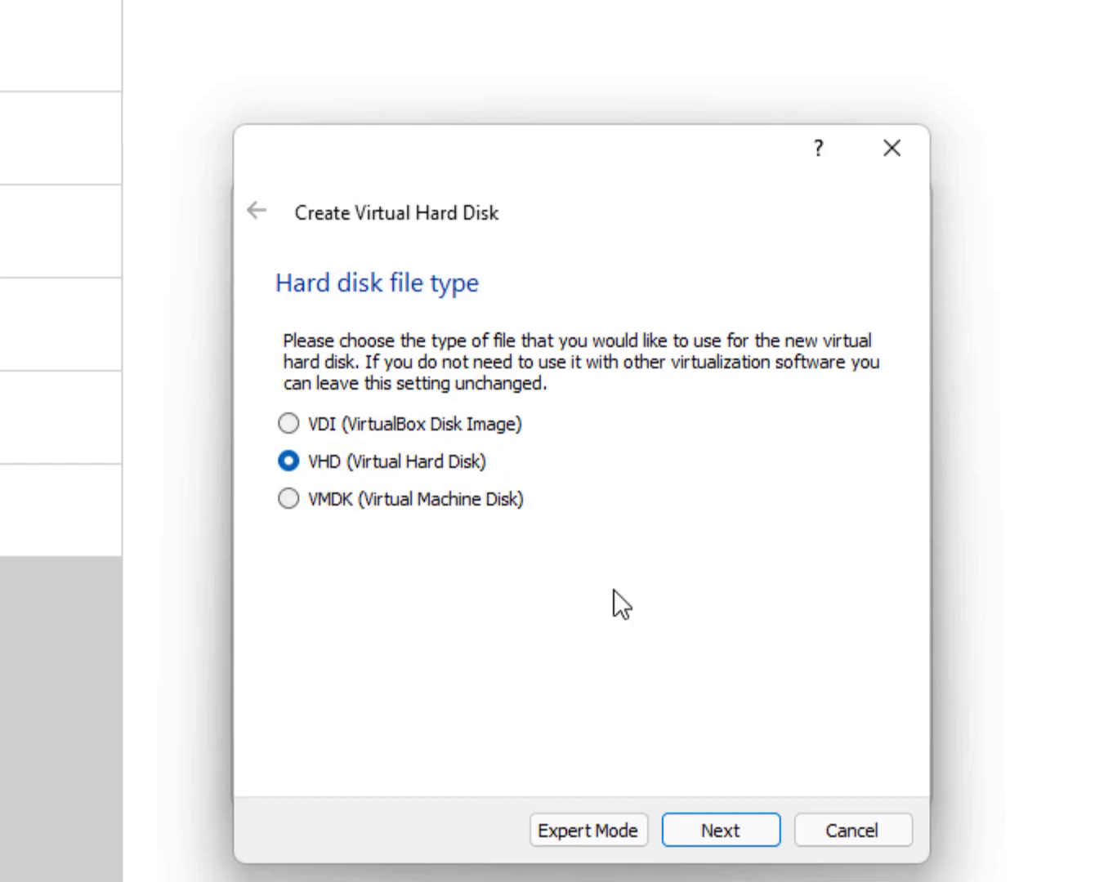
click(716, 829)
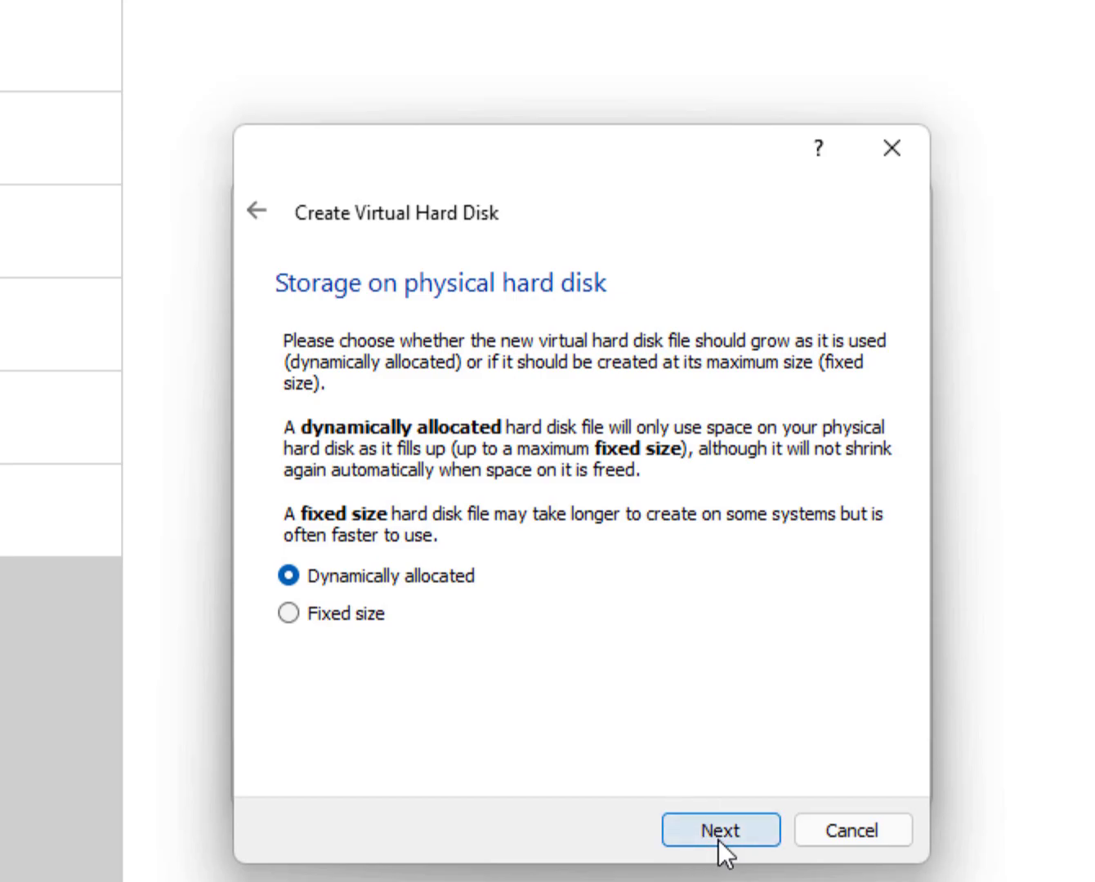
click(719, 839)
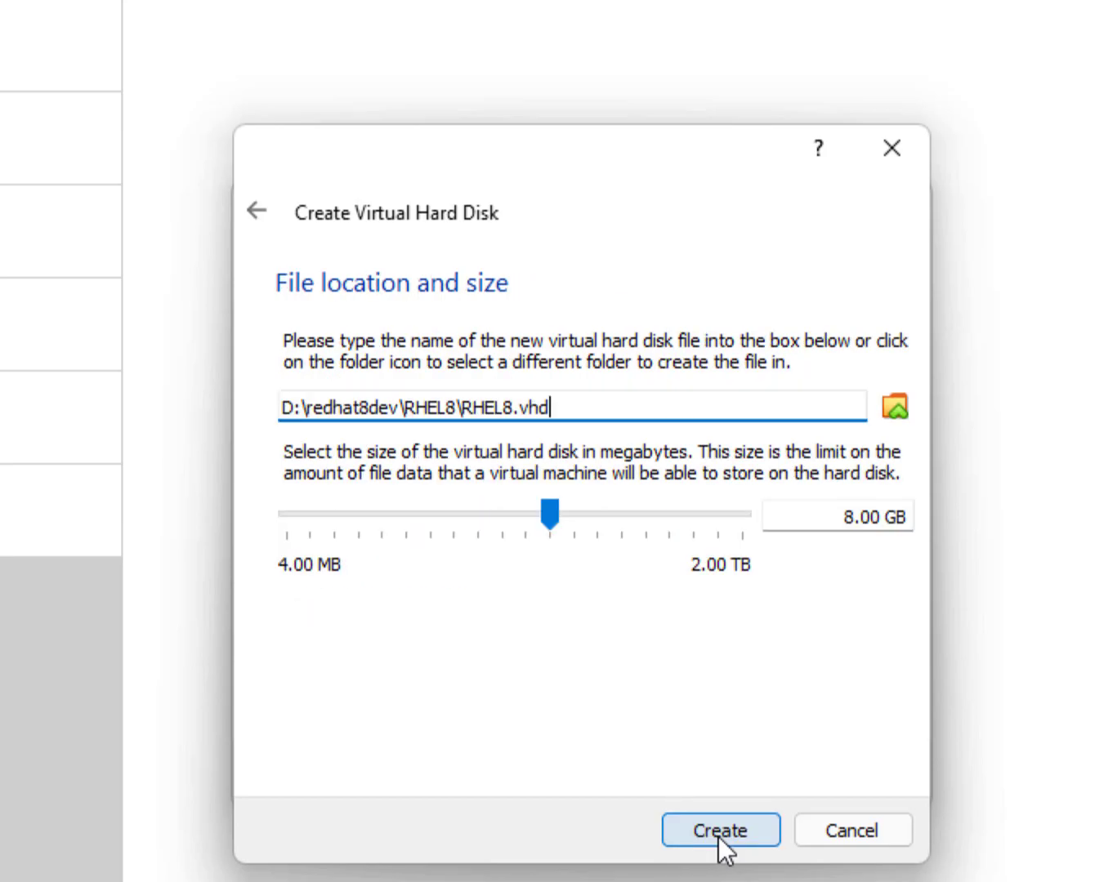
Set the virtual disk size to 64.00 GB and create the RHEL8 machine.
click(627, 515)
click(651, 521)
click(645, 511)
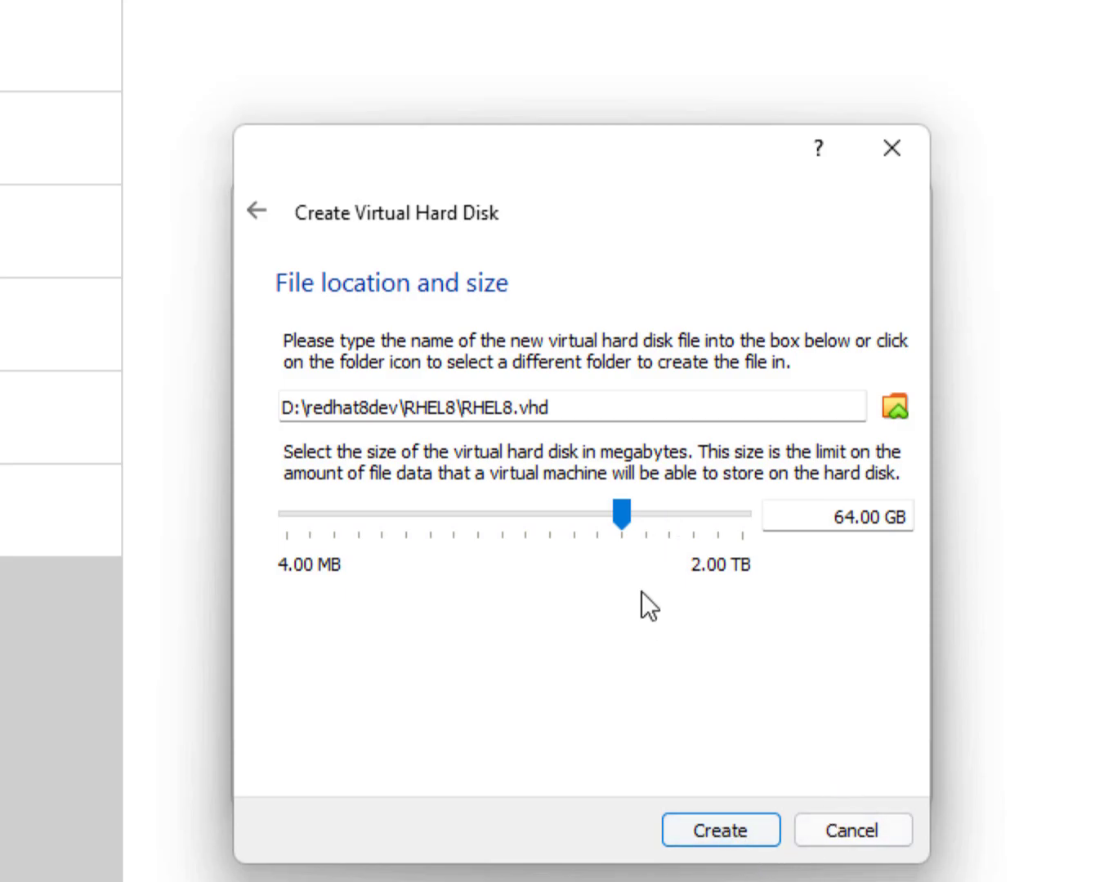
click(607, 518)
click(621, 517)
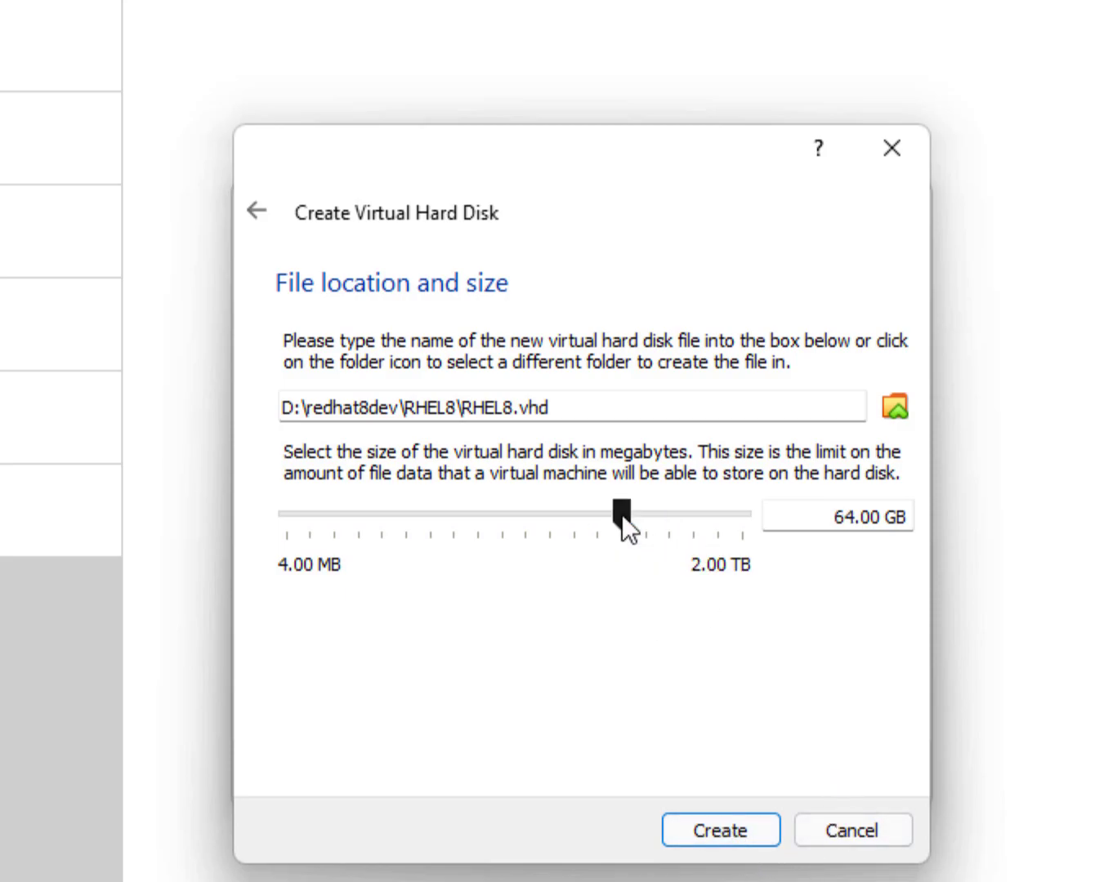
click(727, 823)
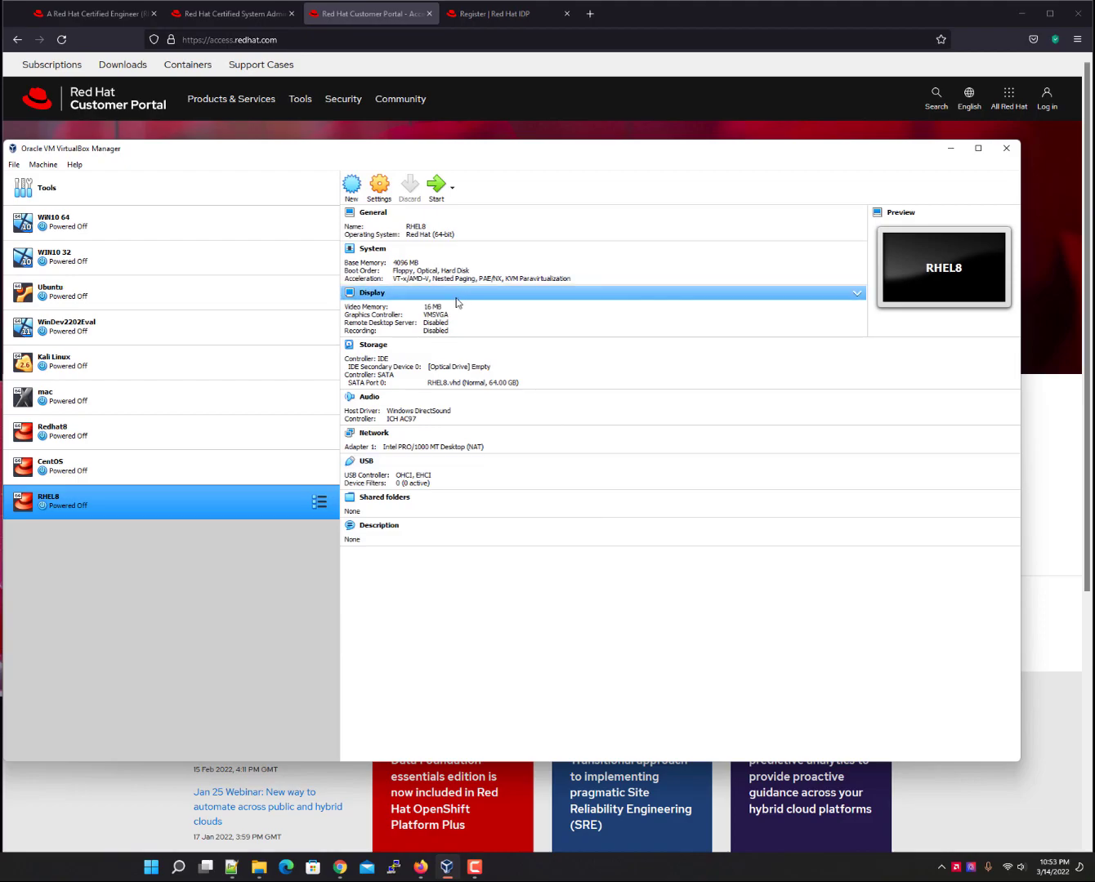
In RHEL8's settings, raise Display video memory from 16 MB to 128 MB.
click(380, 194)
click(465, 351)
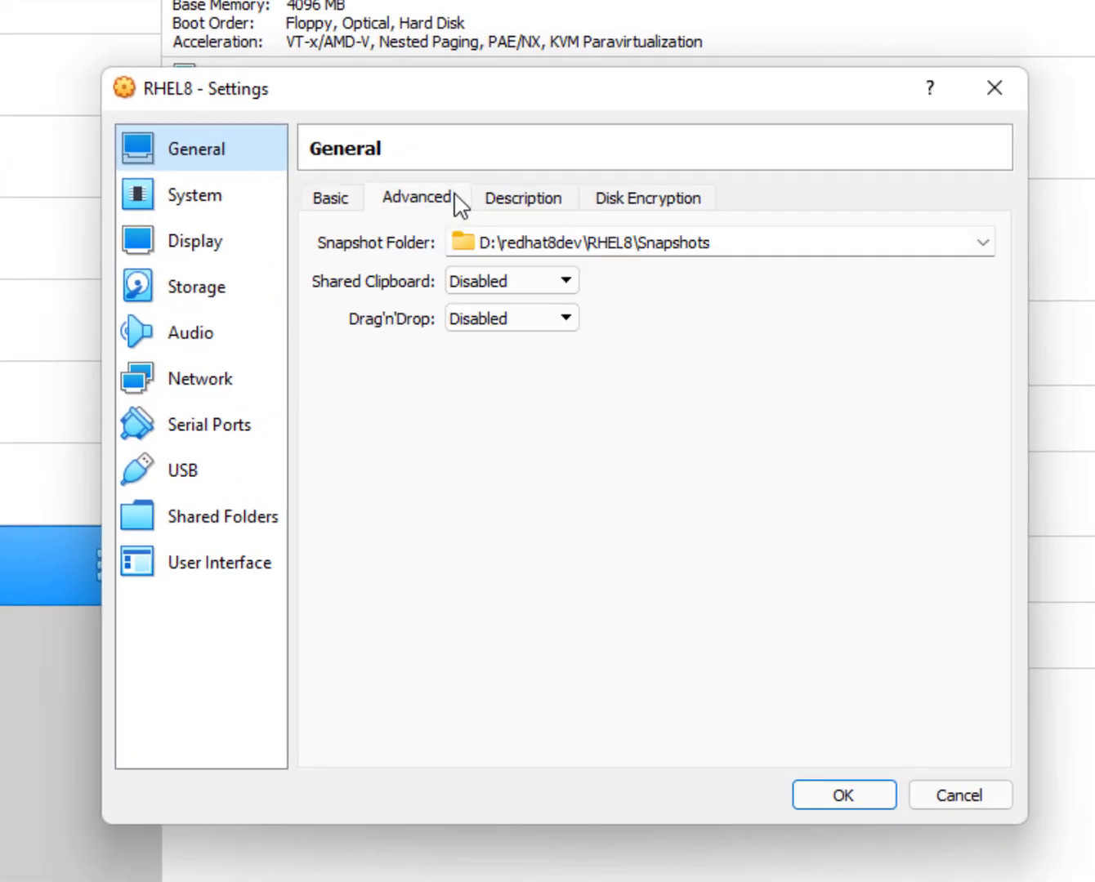
click(500, 199)
click(646, 205)
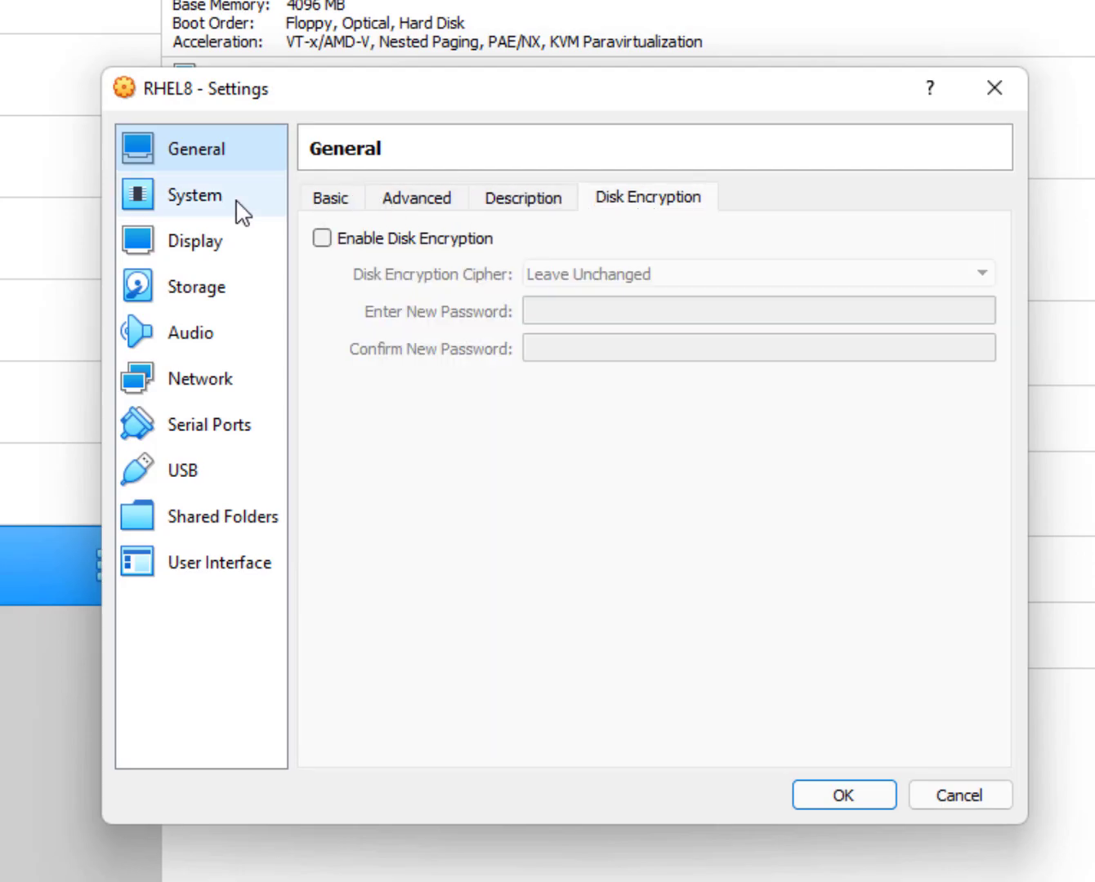
click(347, 200)
click(269, 226)
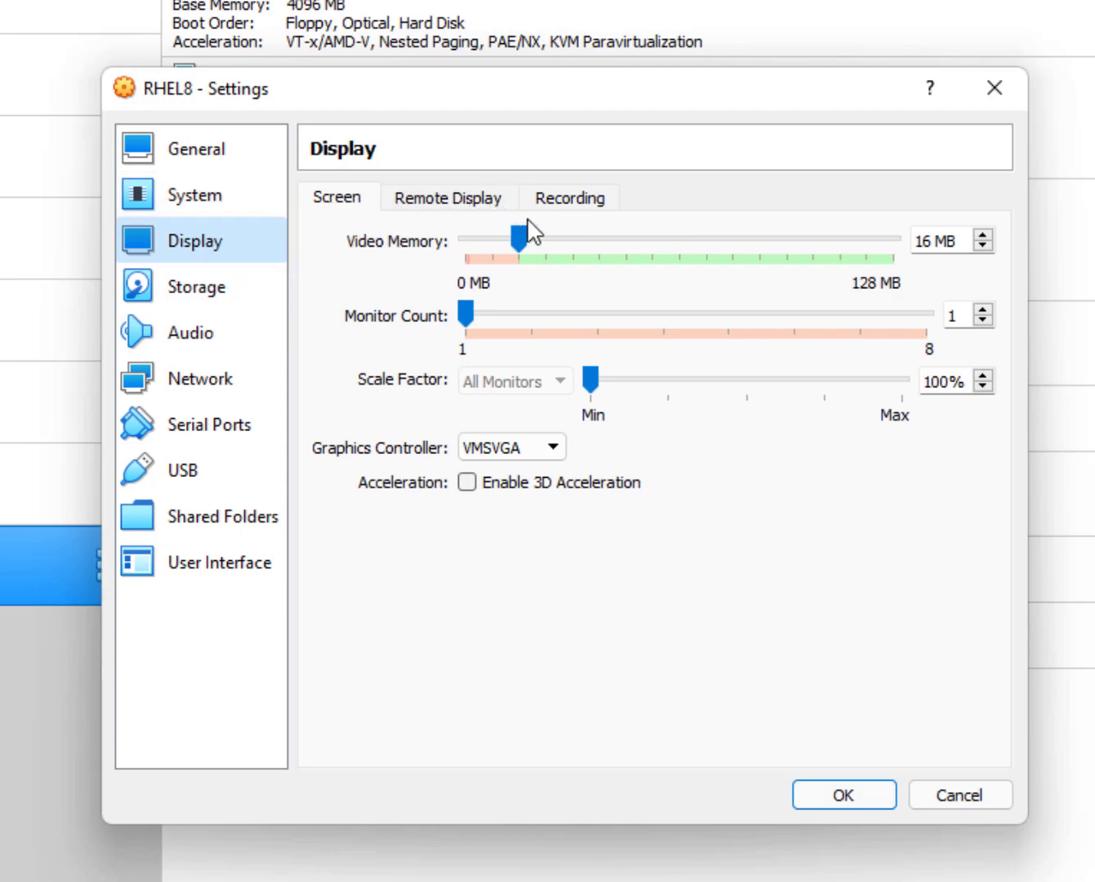
click(550, 238)
click(548, 238)
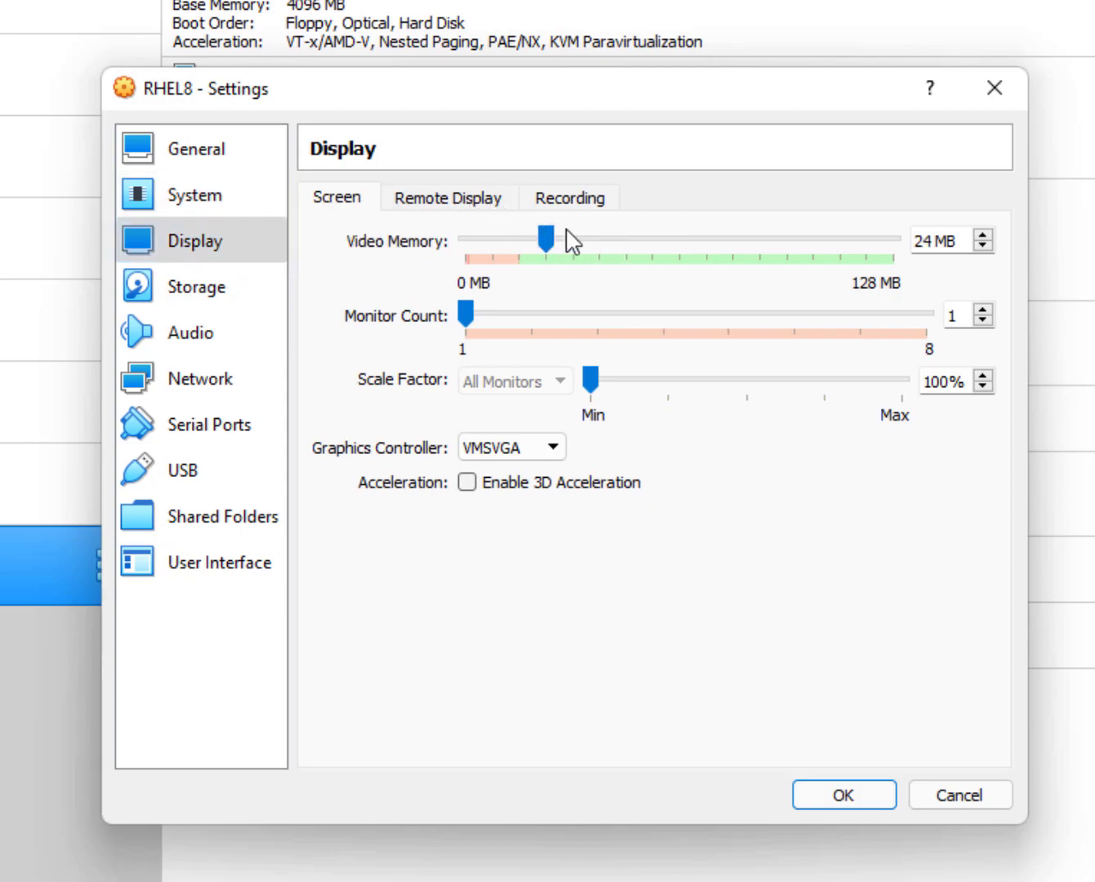
drag(552, 243, 941, 276)
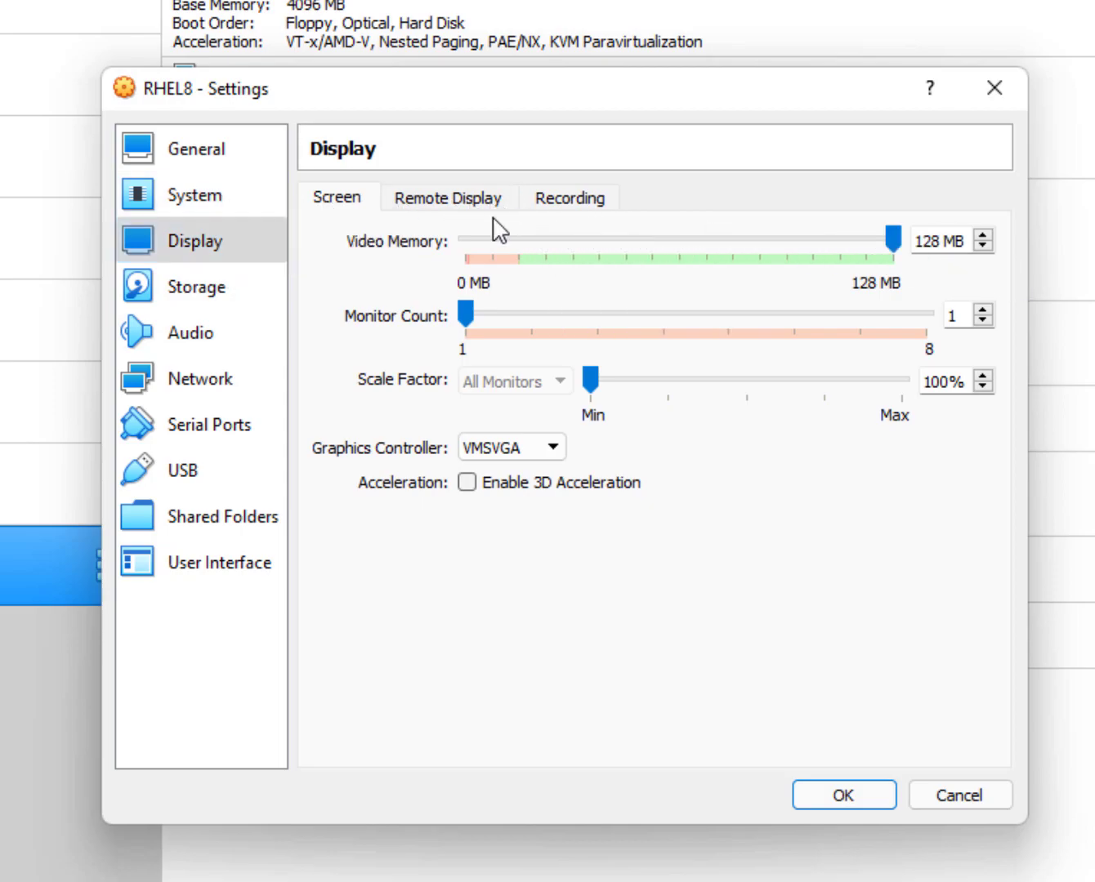
Load rhel-8.5-x86_64-dvd.iso into the empty optical drive under Controller: IDE.
click(239, 299)
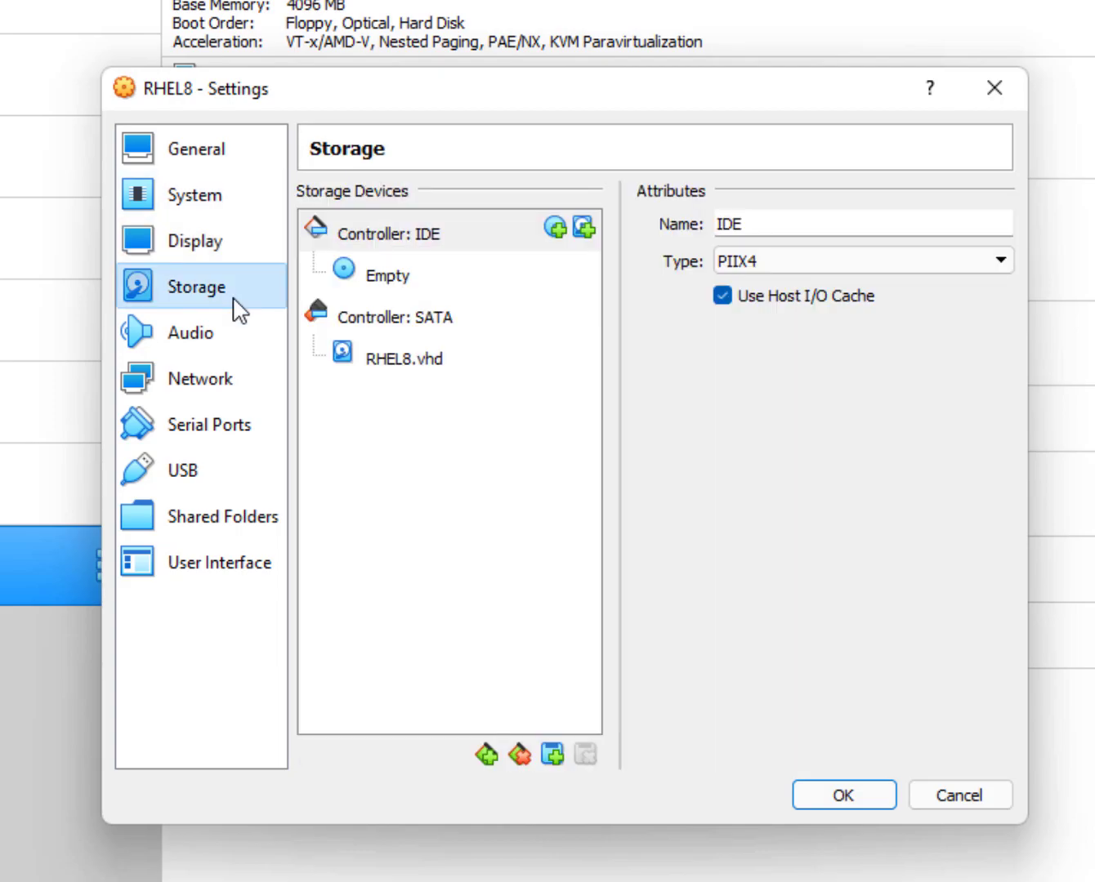
click(390, 277)
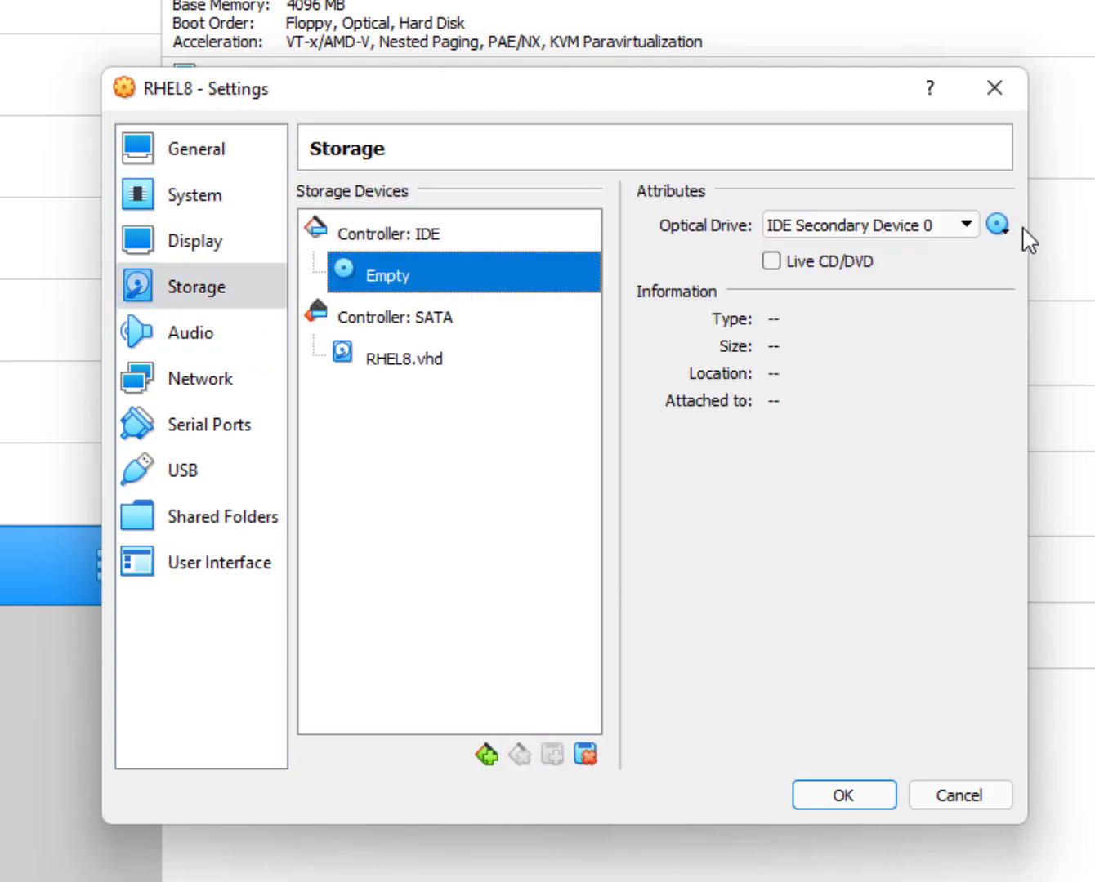
click(997, 225)
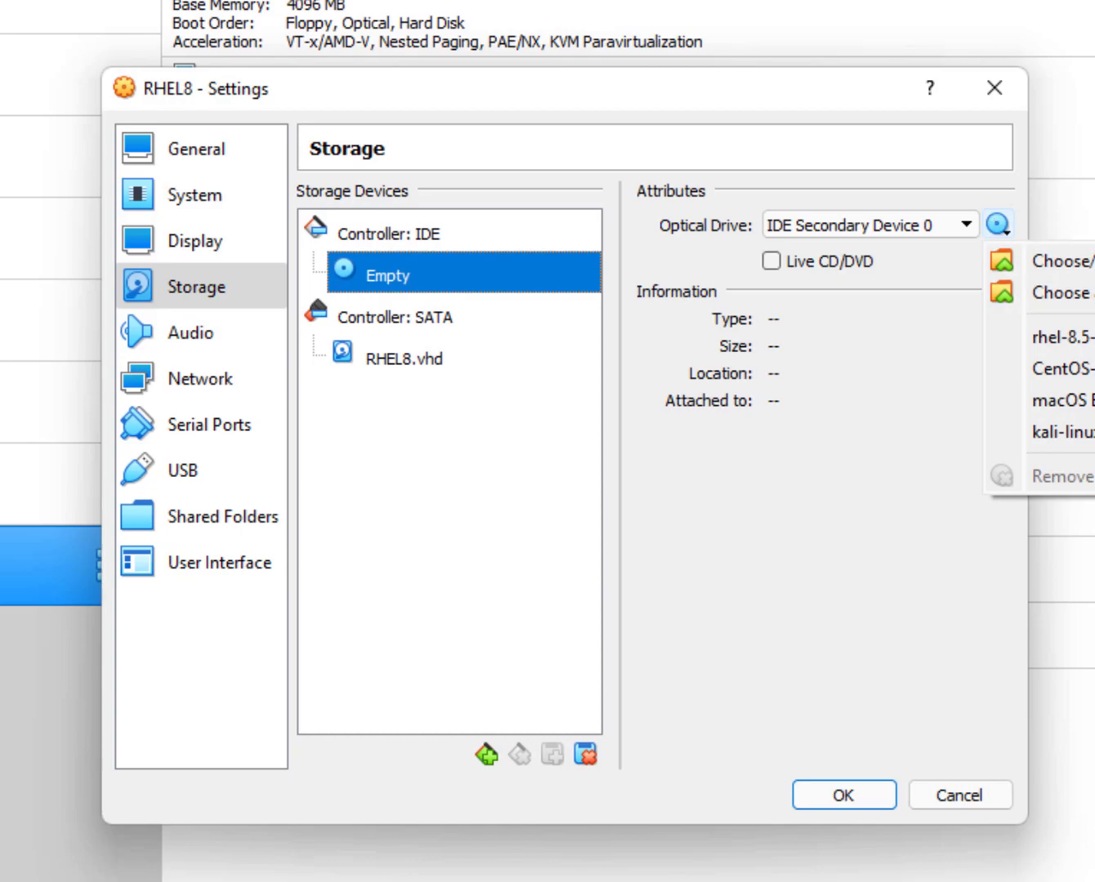
click(1079, 337)
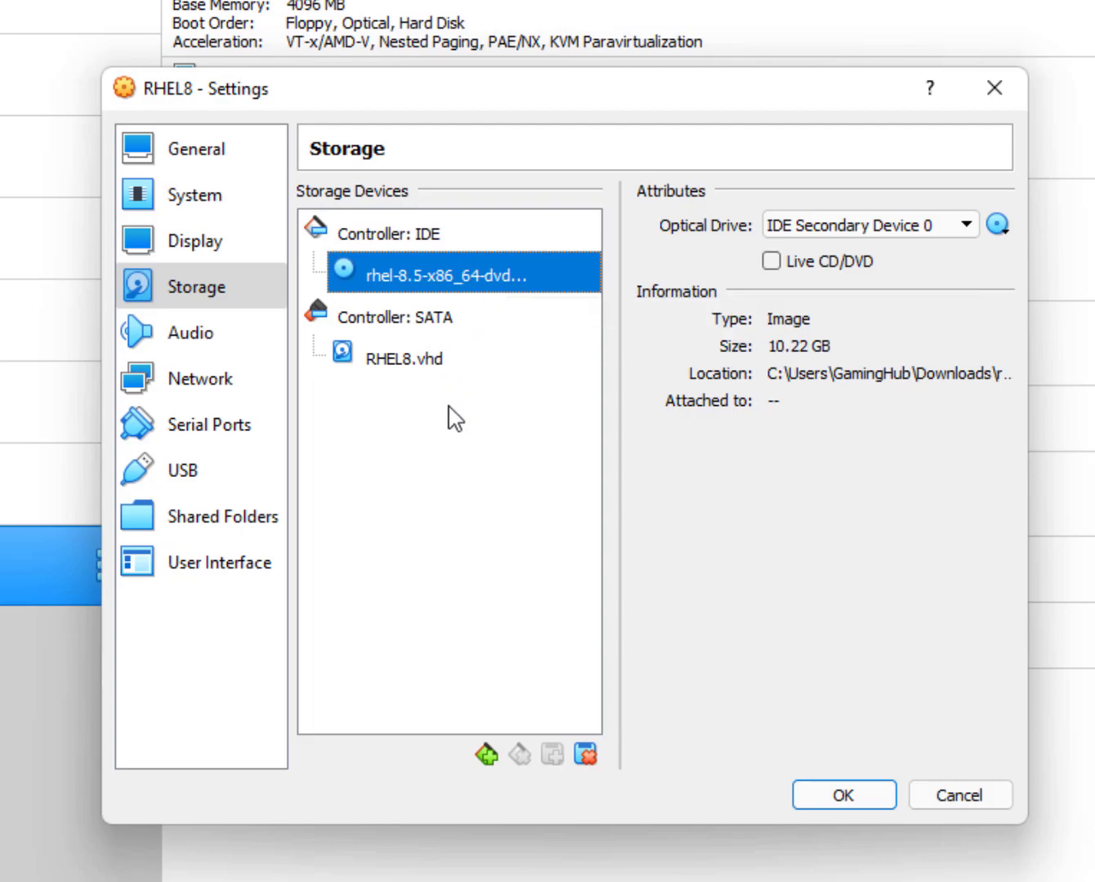
Review audio and network settings, trying Bridged Adapter and Allow All, then returning to NAT.
click(208, 338)
click(217, 374)
click(214, 356)
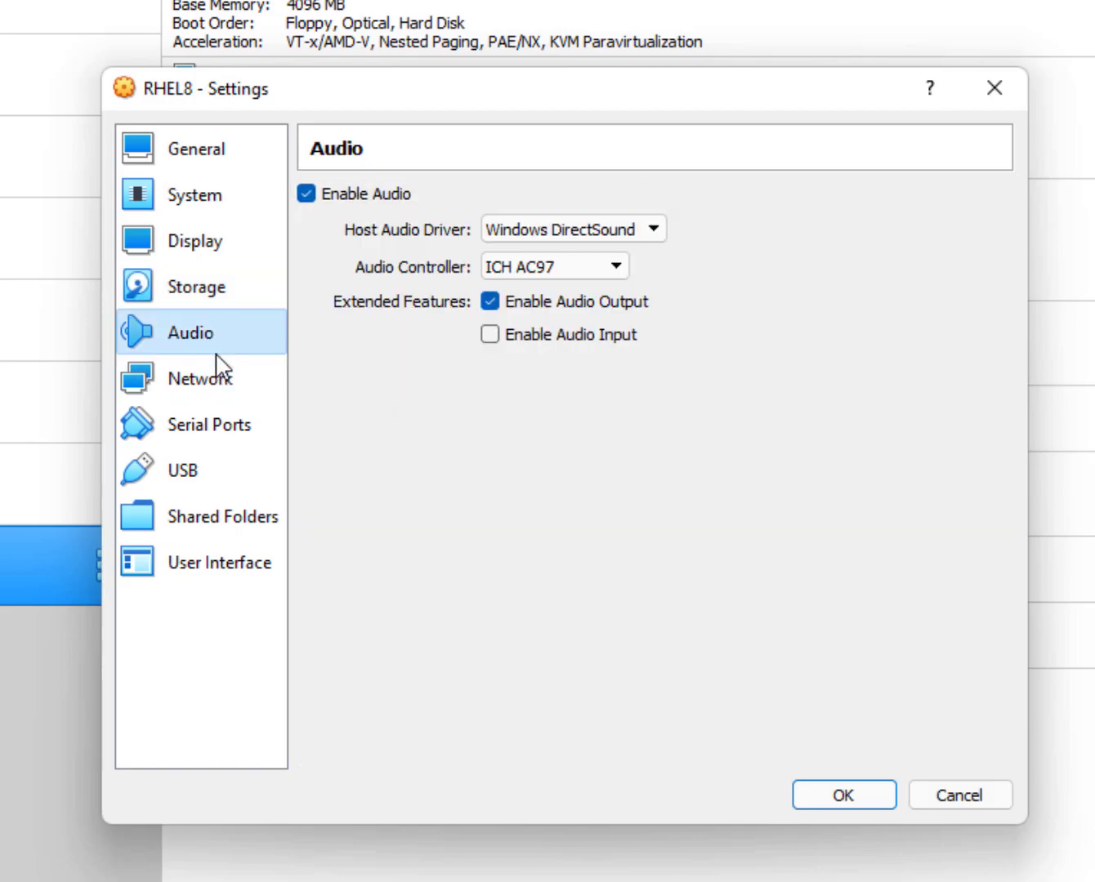
click(227, 390)
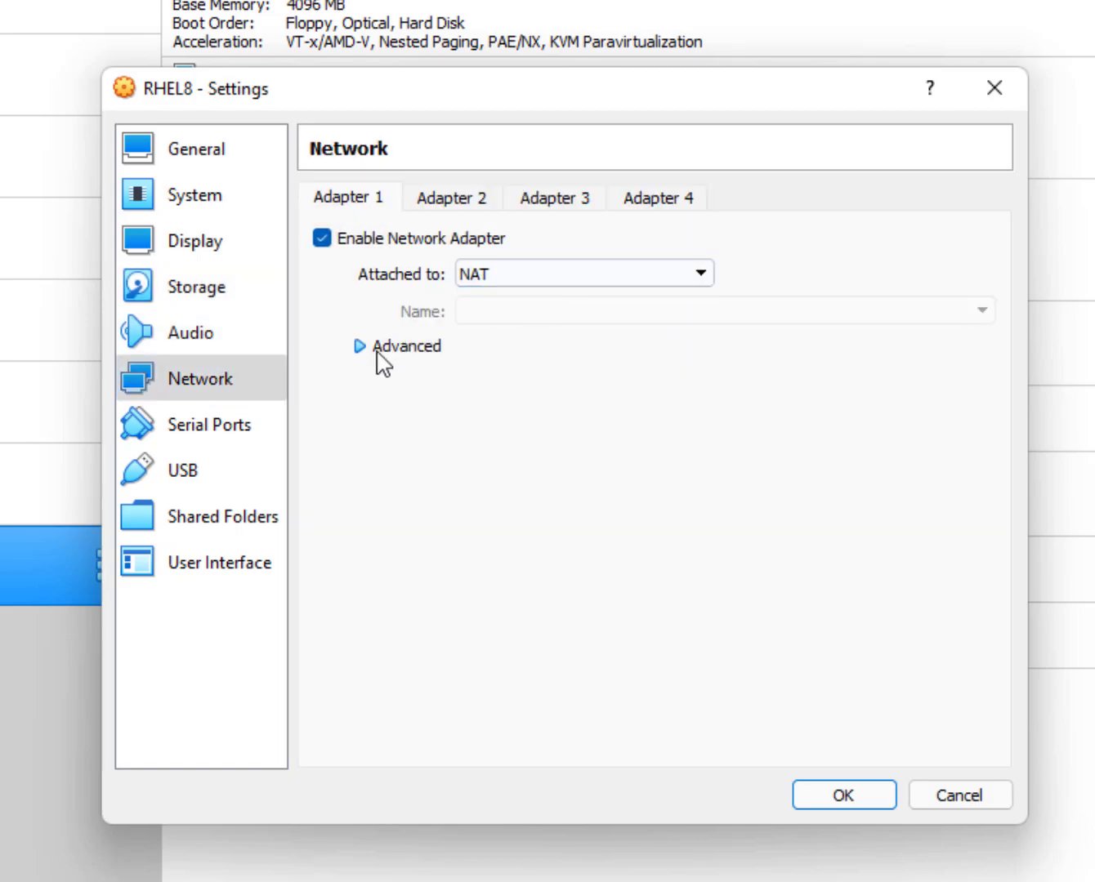
click(376, 349)
click(525, 276)
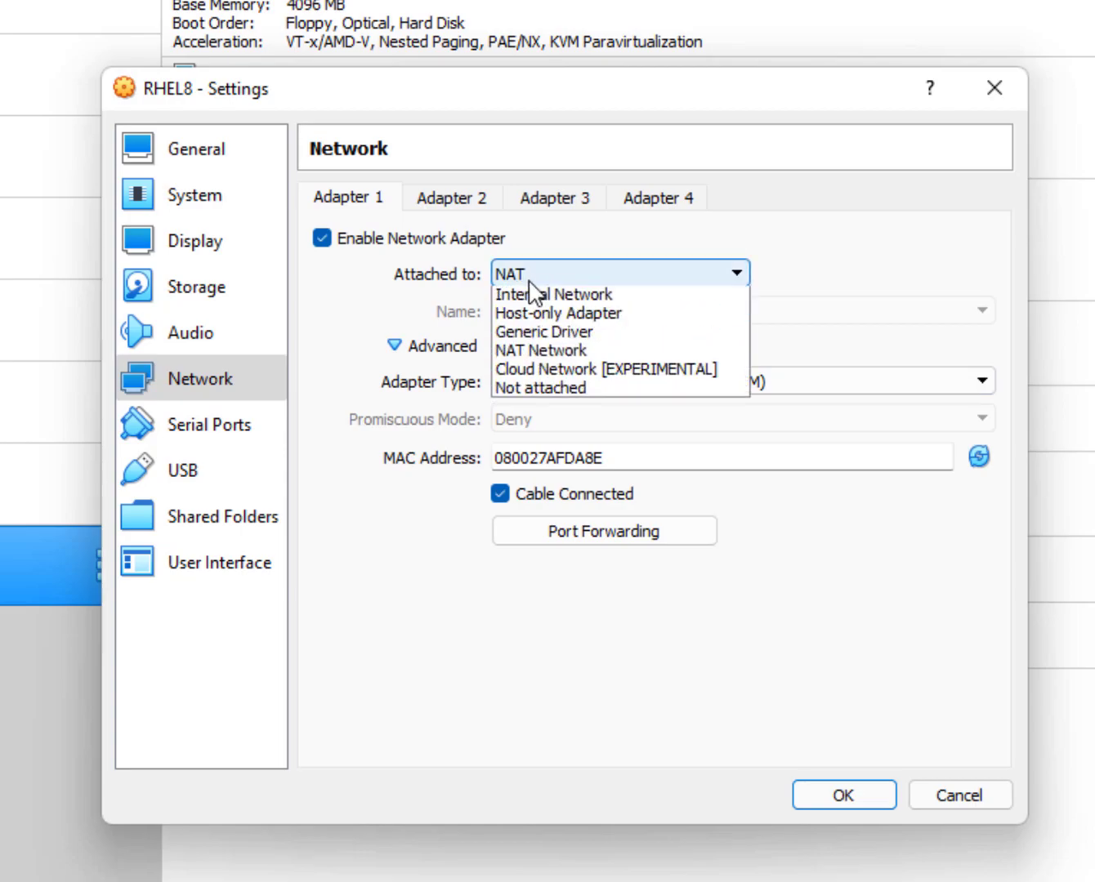
click(579, 317)
click(546, 420)
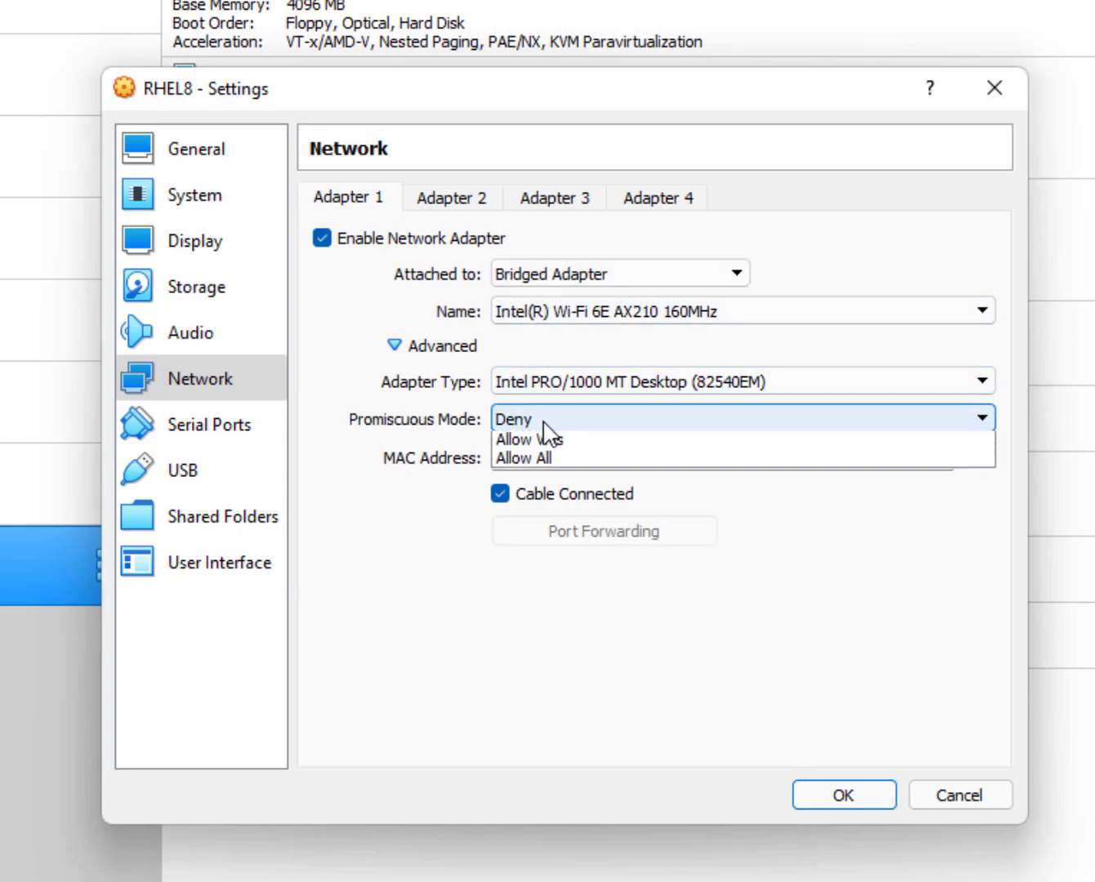
click(542, 475)
click(570, 284)
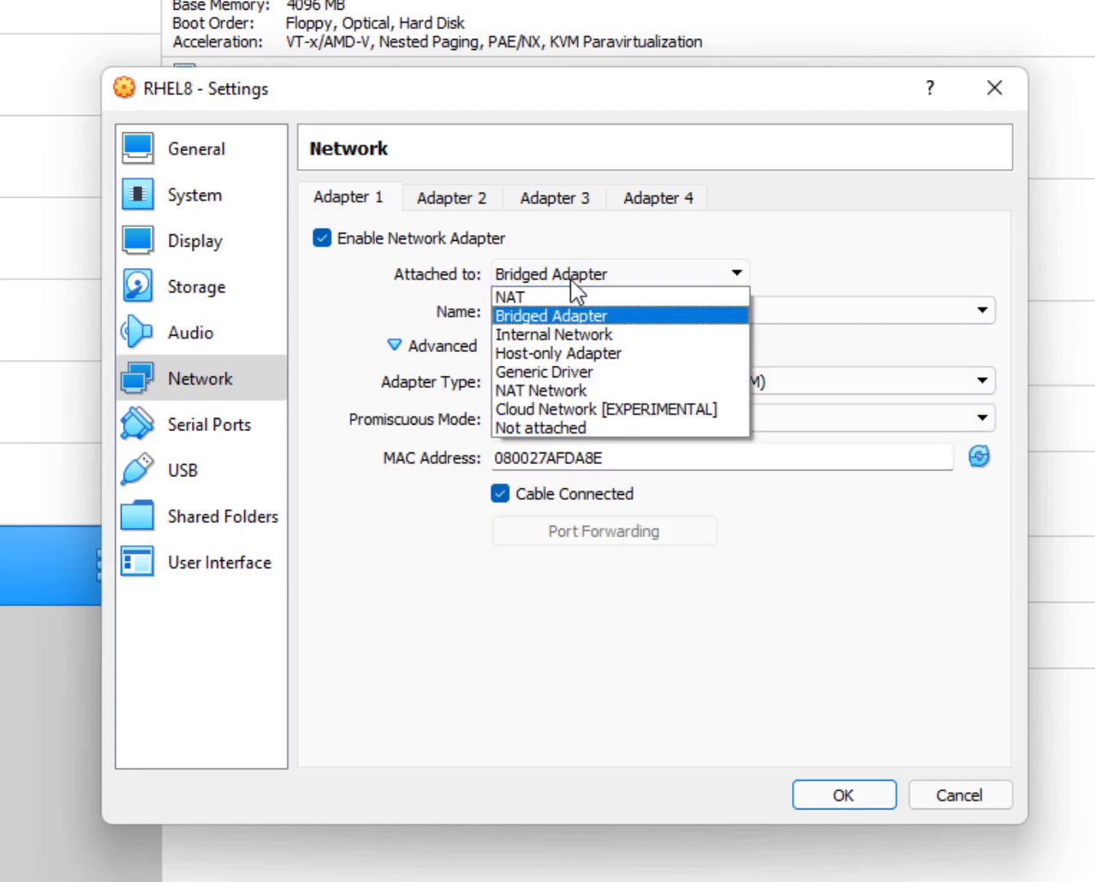
click(568, 293)
Look over the Serial Ports, USB, Shared Folders and User Interface pages, ending on System.
click(209, 433)
click(223, 481)
click(219, 516)
click(217, 564)
click(219, 336)
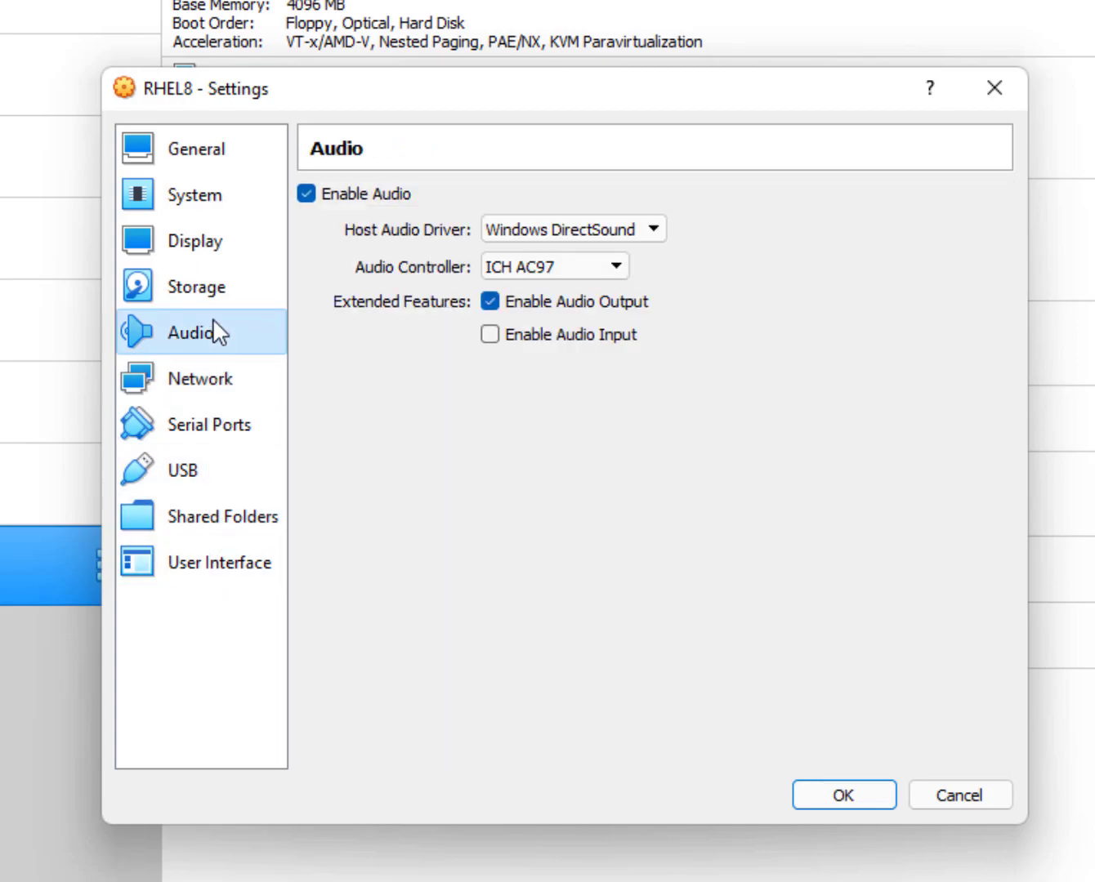
click(221, 299)
click(221, 252)
click(228, 204)
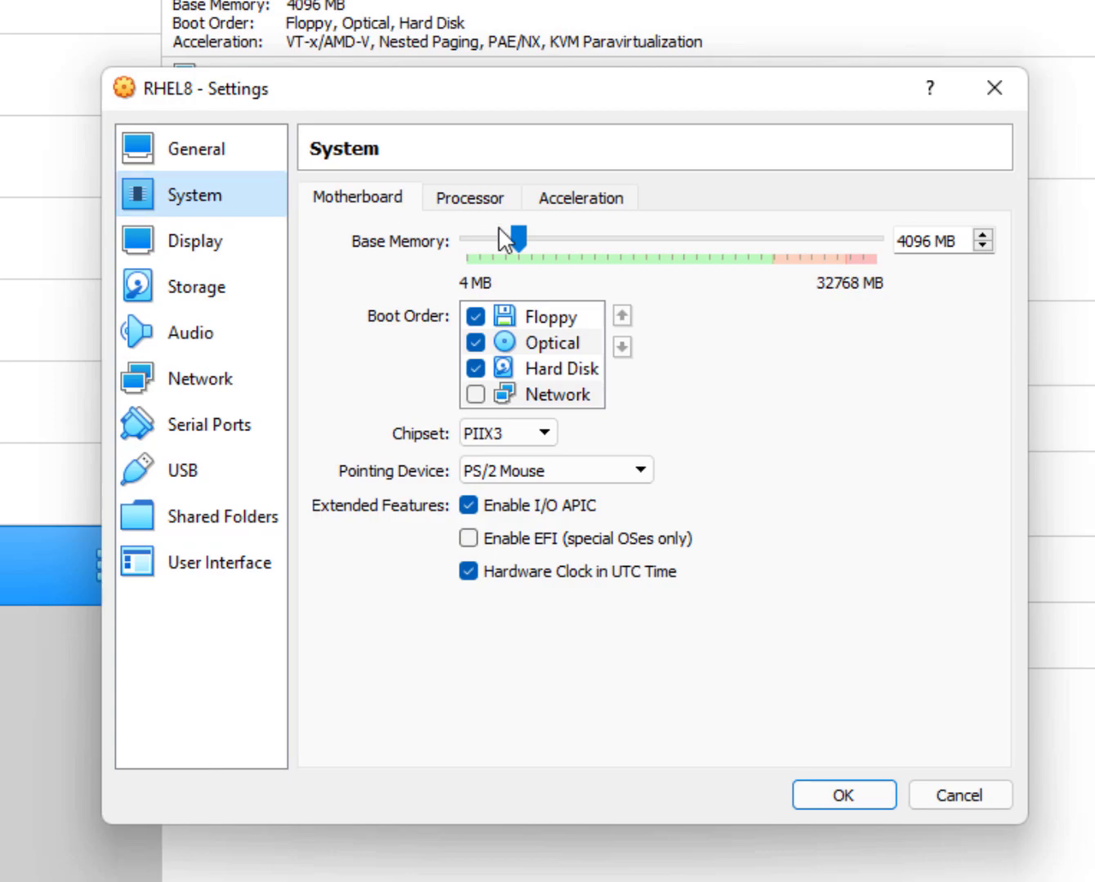
Remove Floppy from the boot order, keep PIIX3 chipset, and set the pointing device to USB Tablet.
click(472, 319)
click(475, 317)
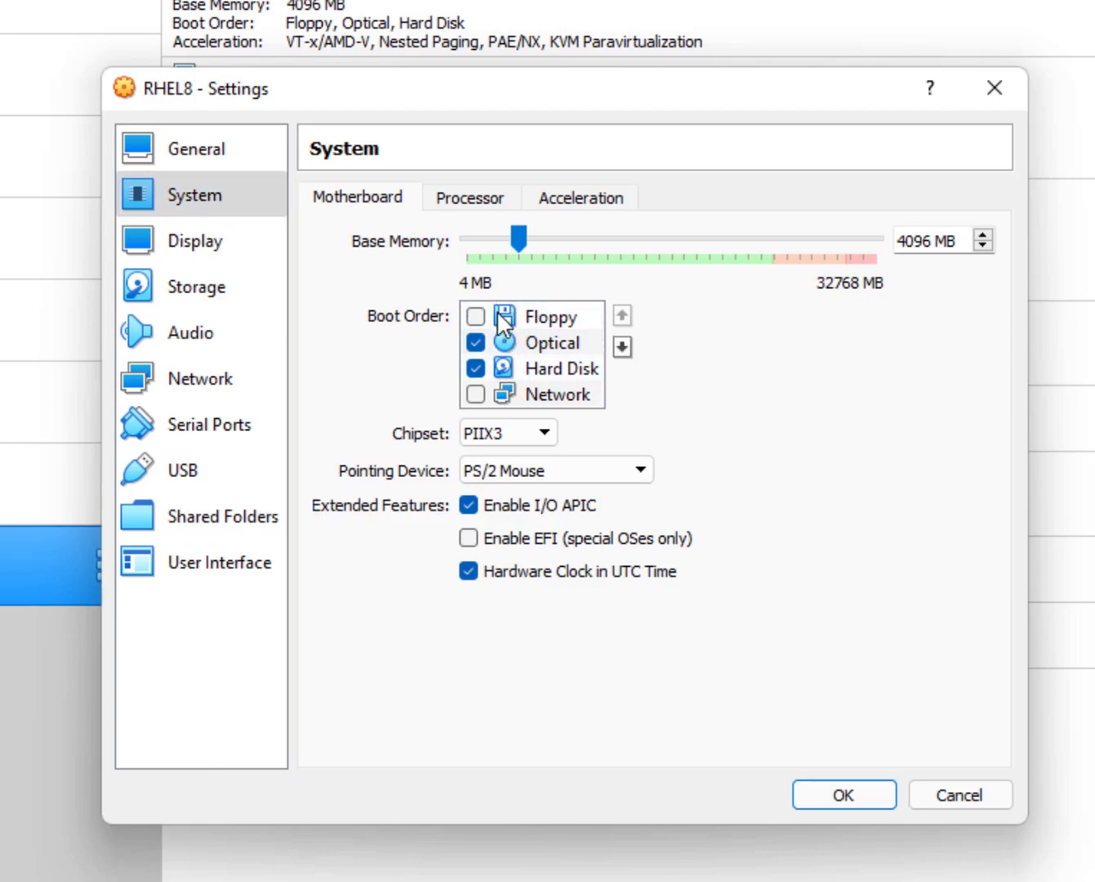
click(489, 437)
click(488, 441)
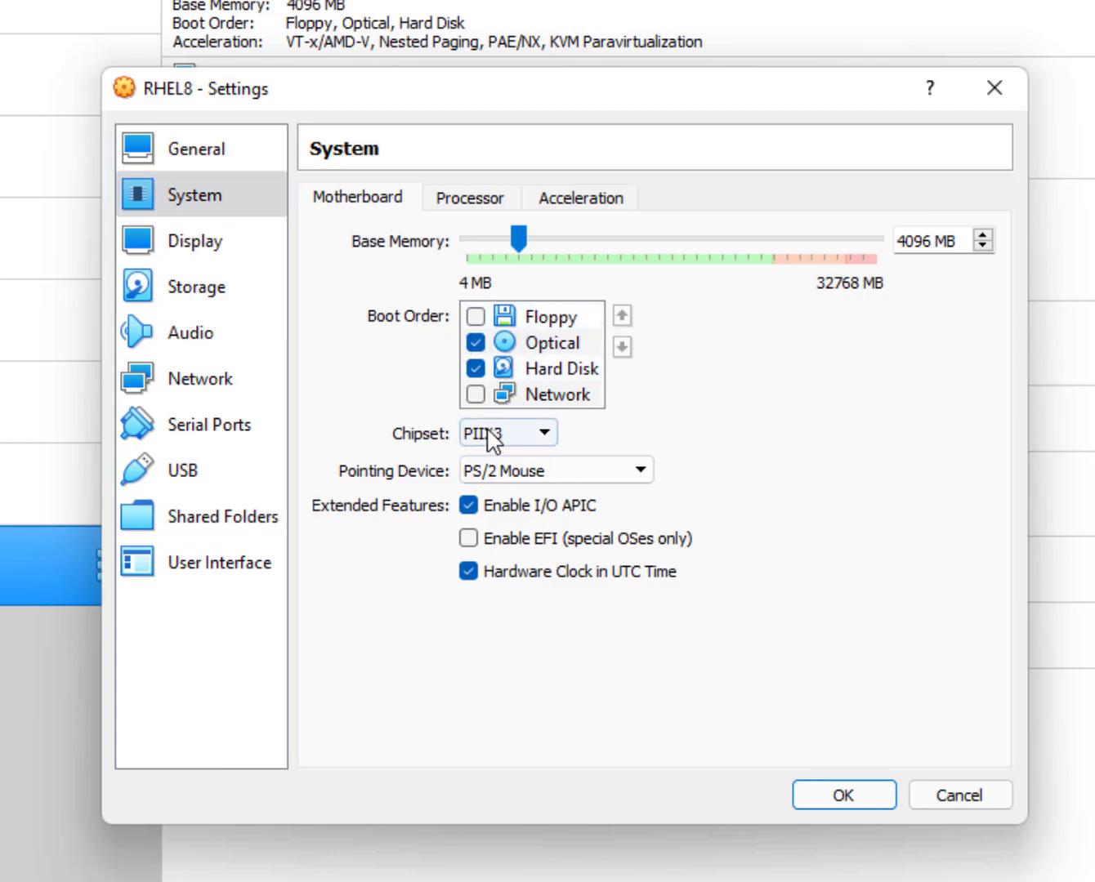
click(511, 470)
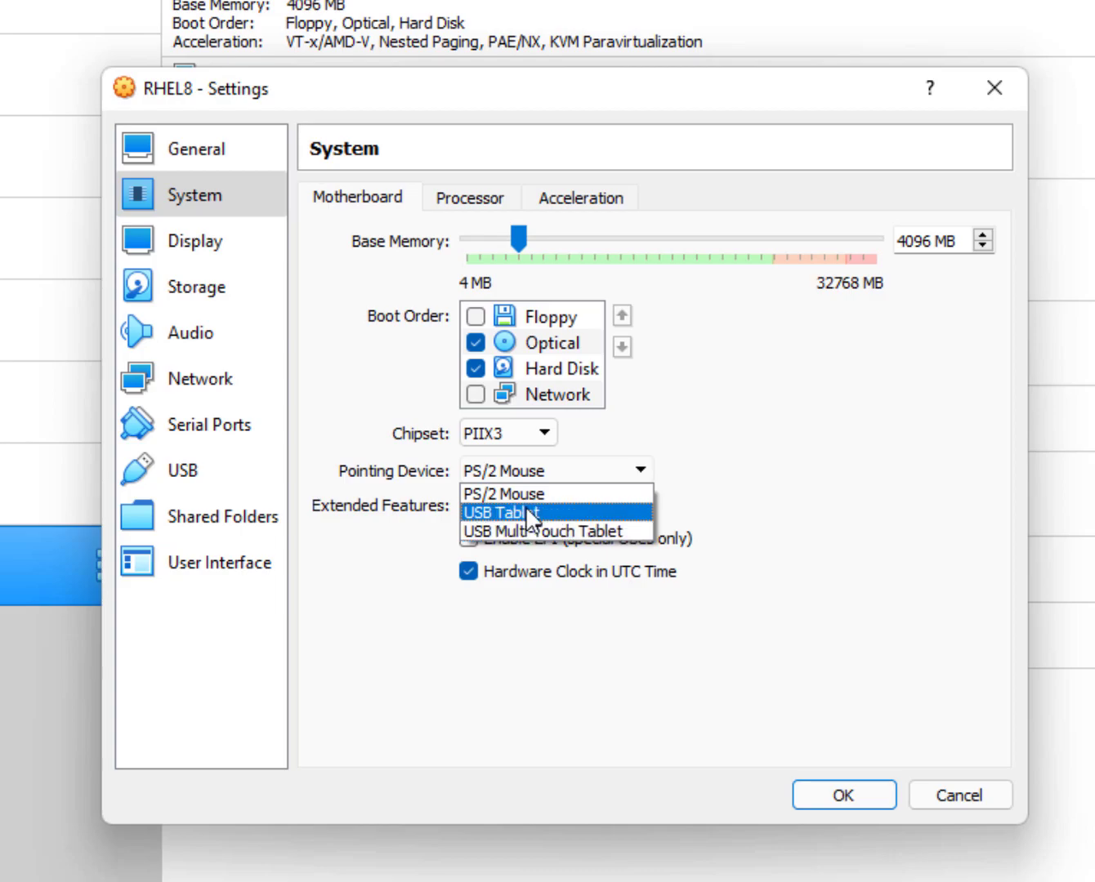
click(526, 513)
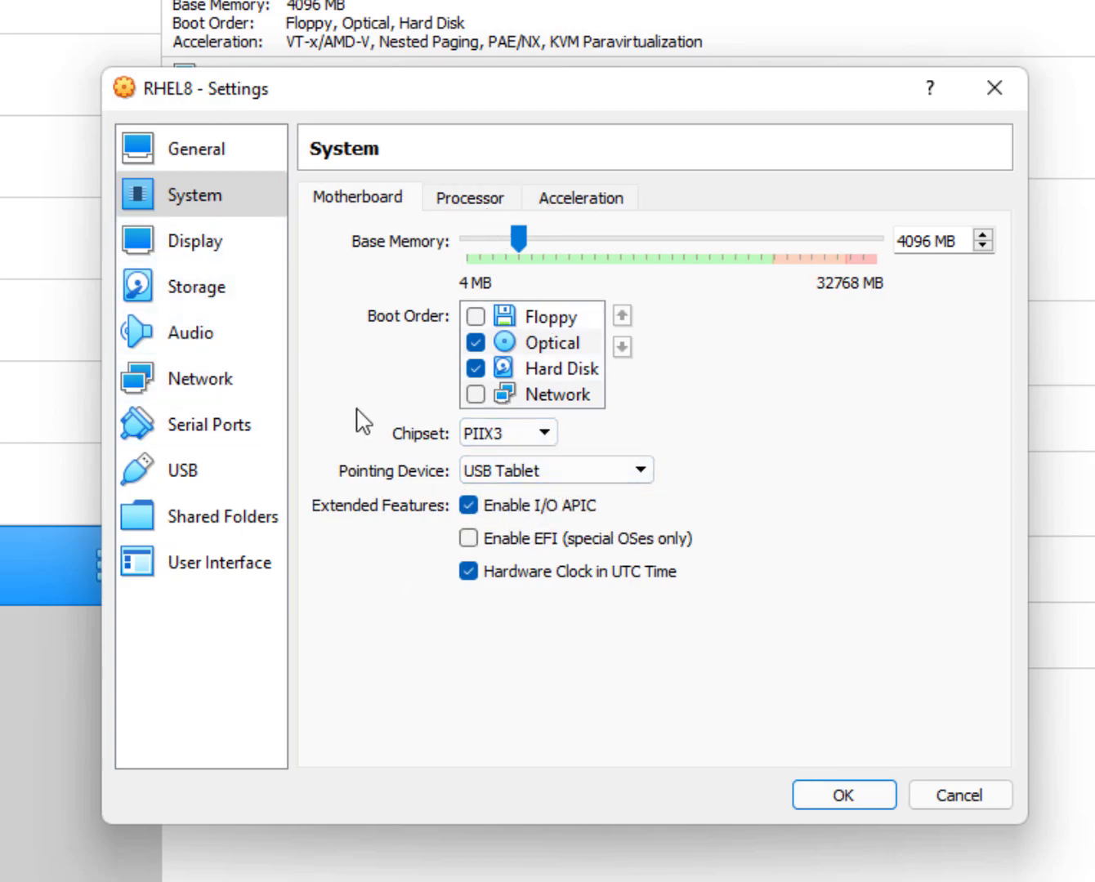
click(556, 481)
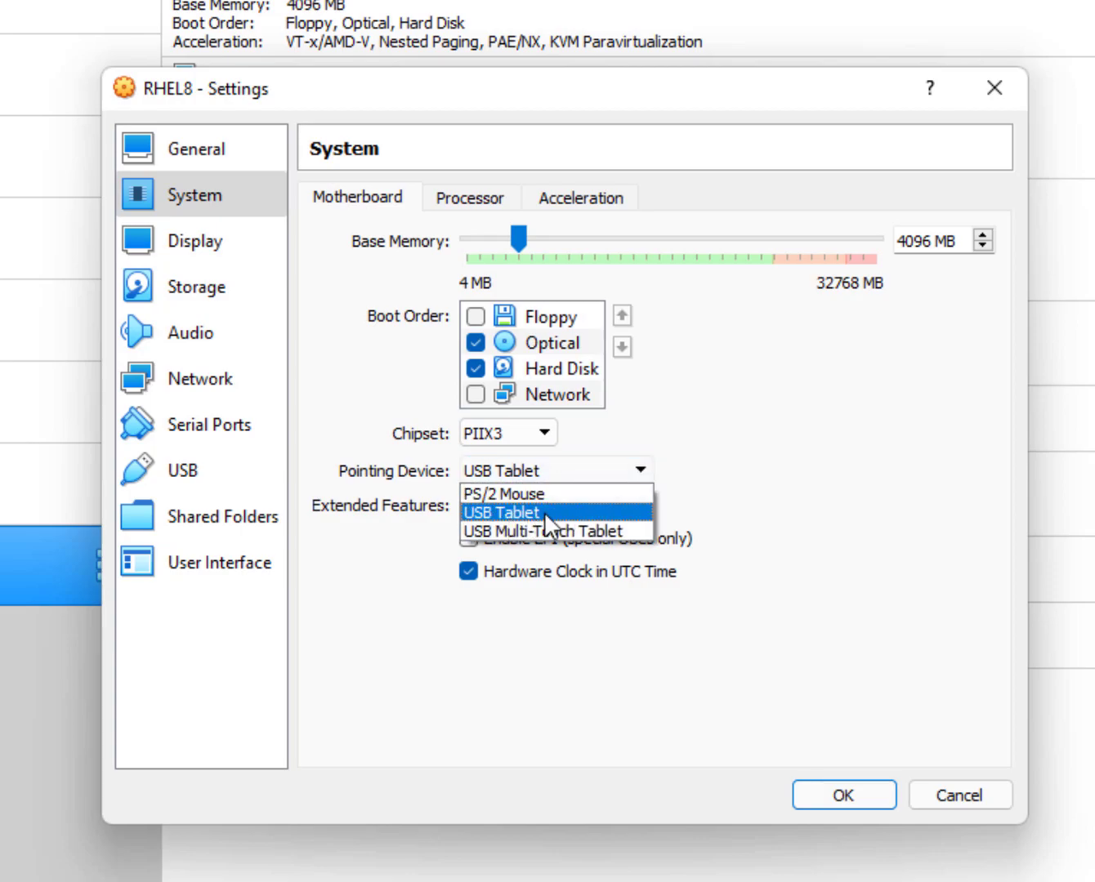
click(537, 492)
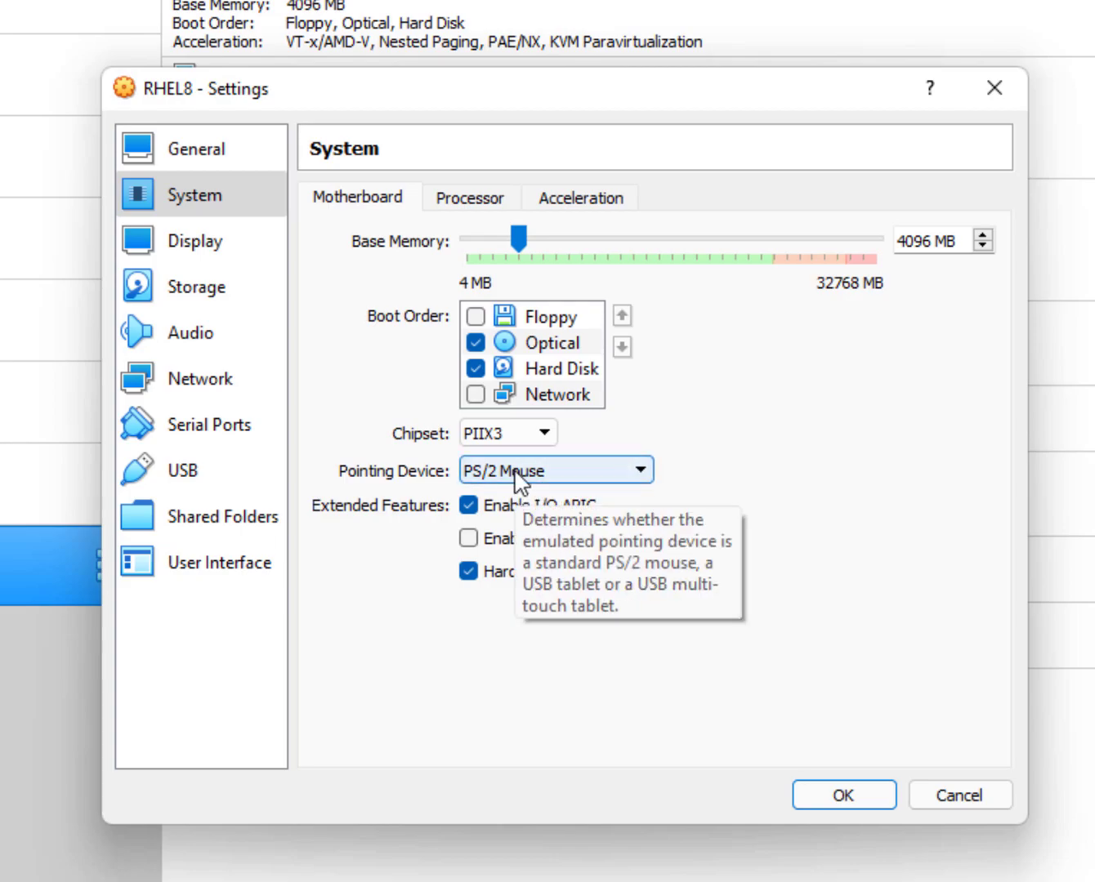
click(518, 483)
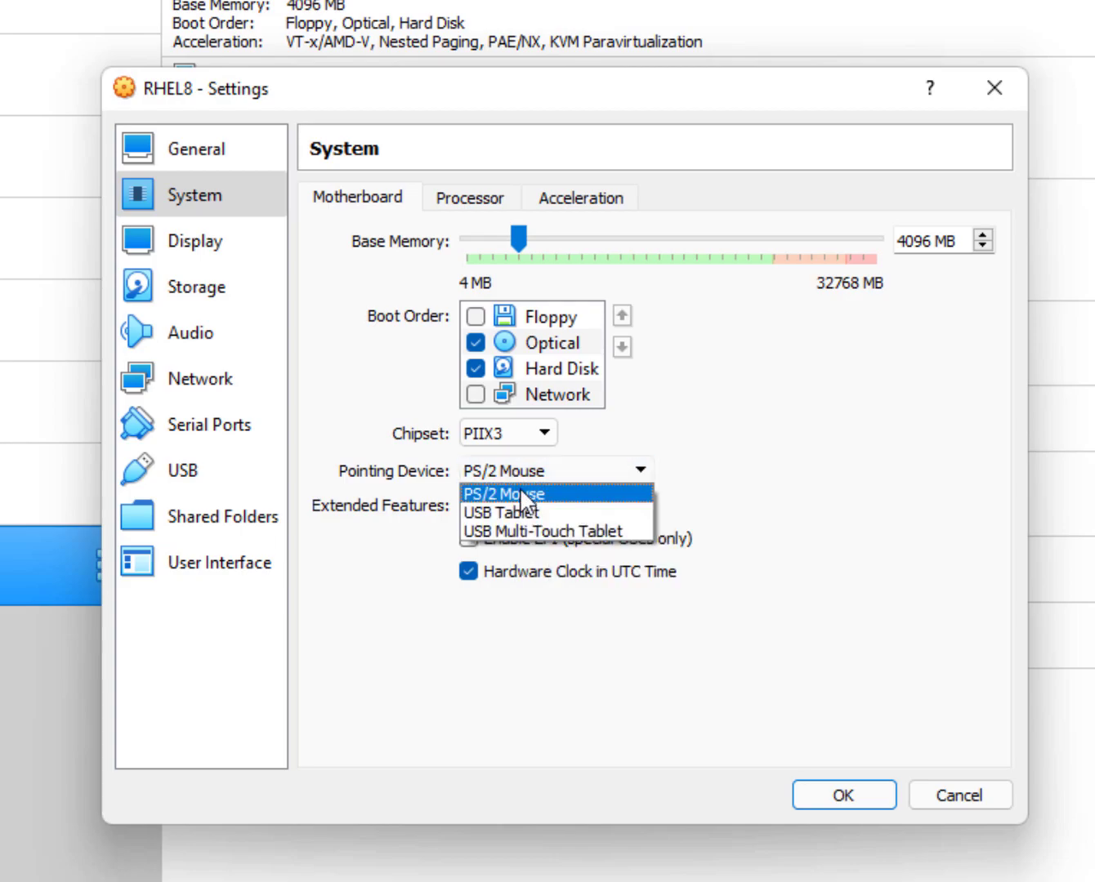
click(522, 513)
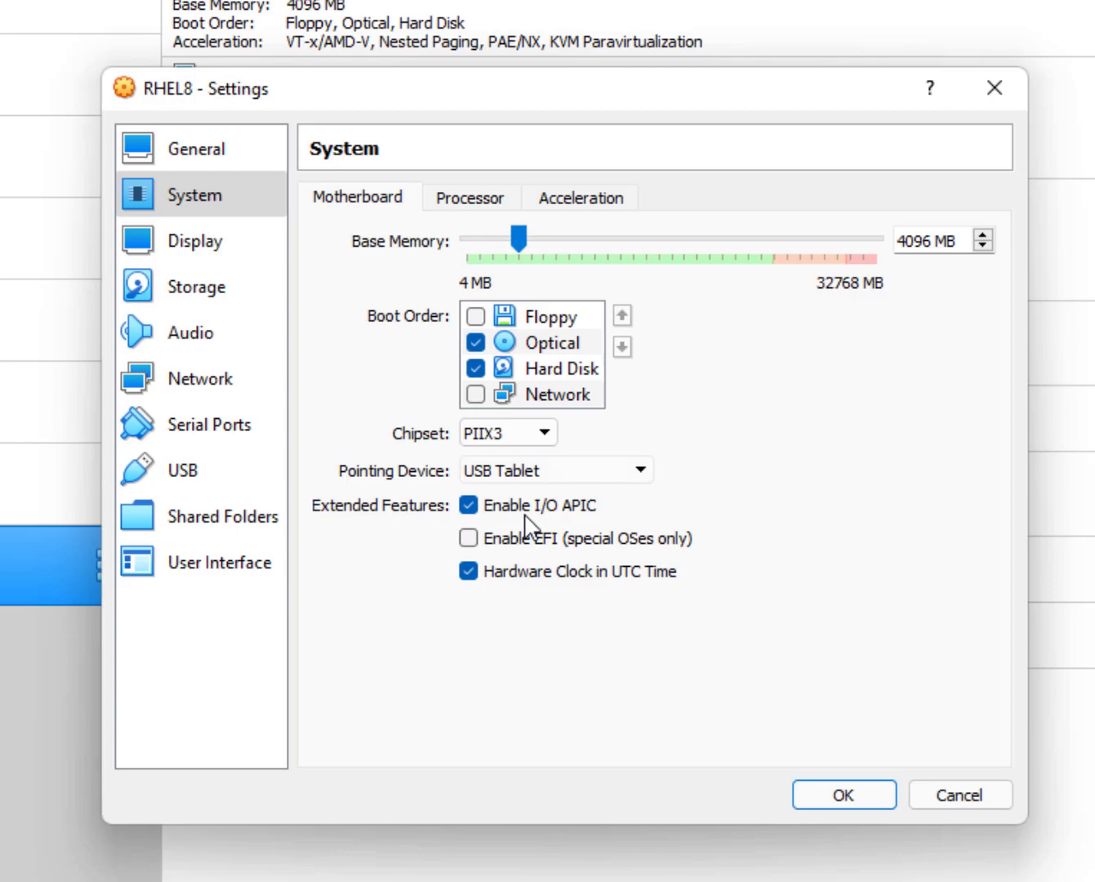
click(863, 791)
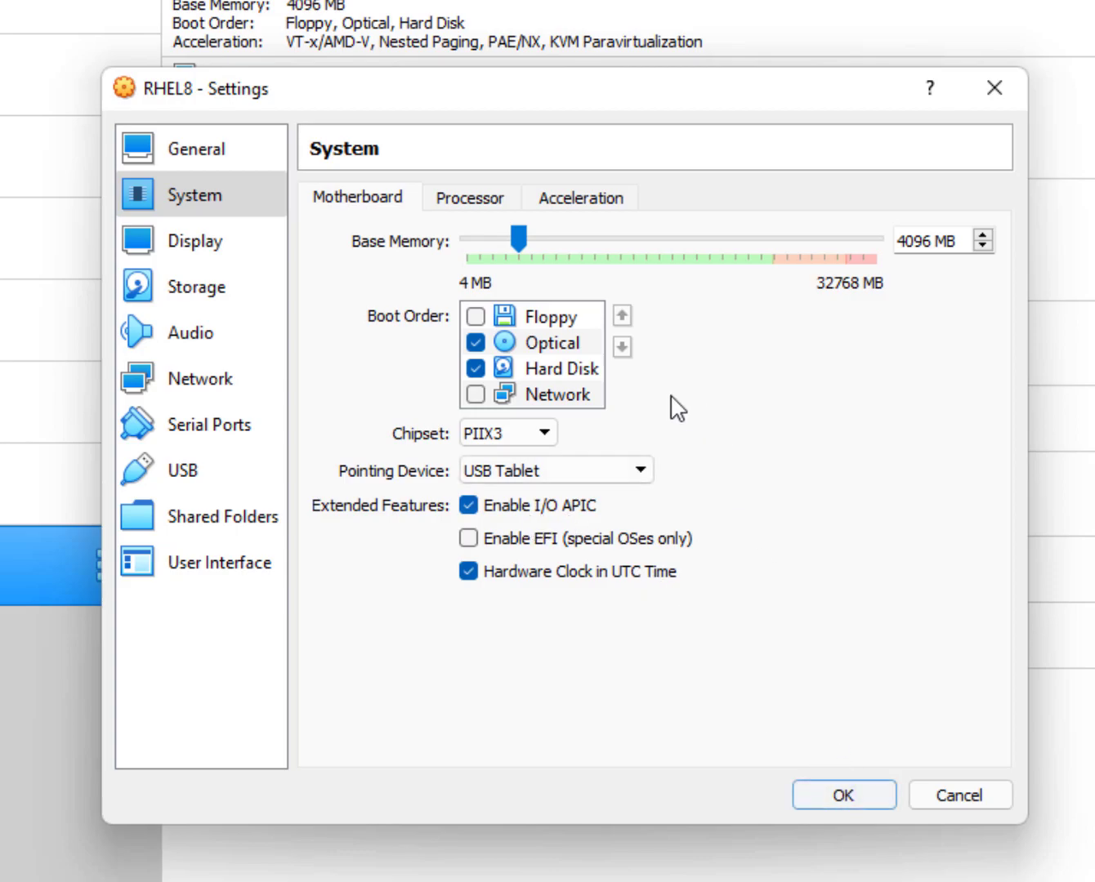
Give the VM 4 processors and save the settings.
click(472, 210)
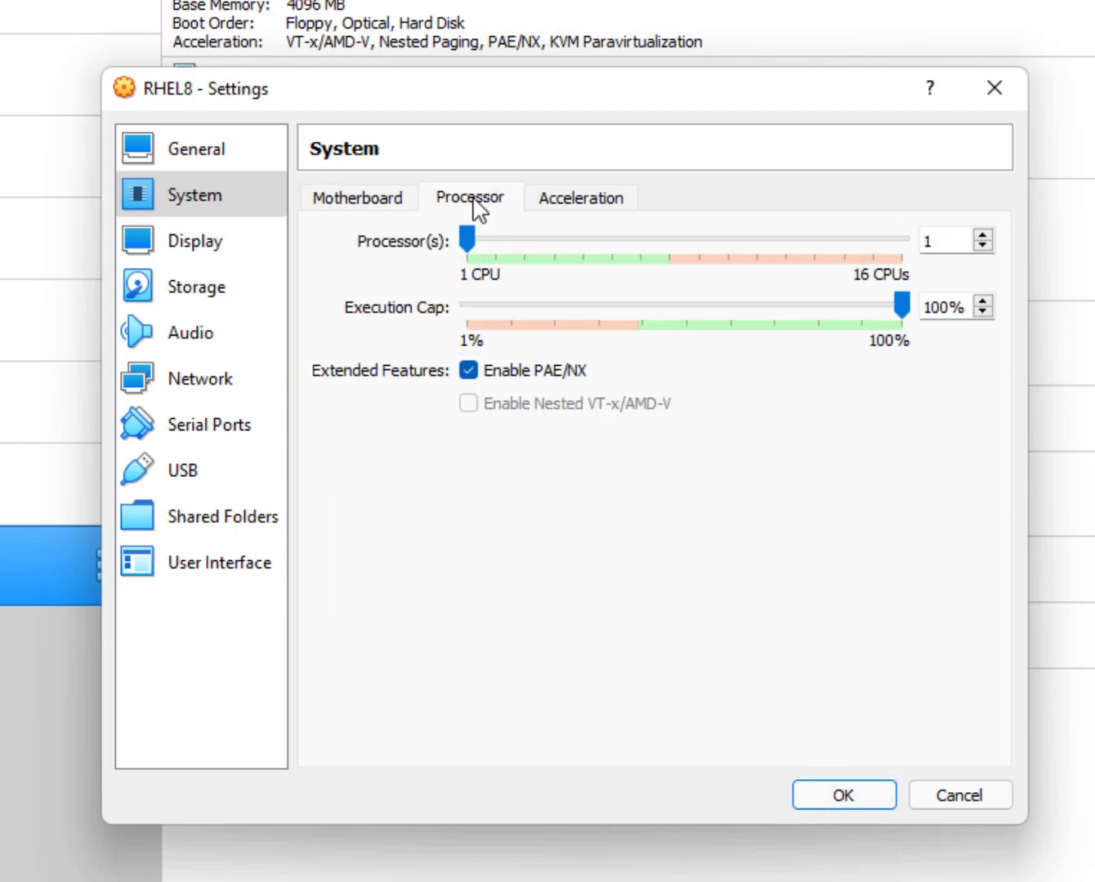
click(508, 243)
click(515, 242)
drag(517, 240, 545, 242)
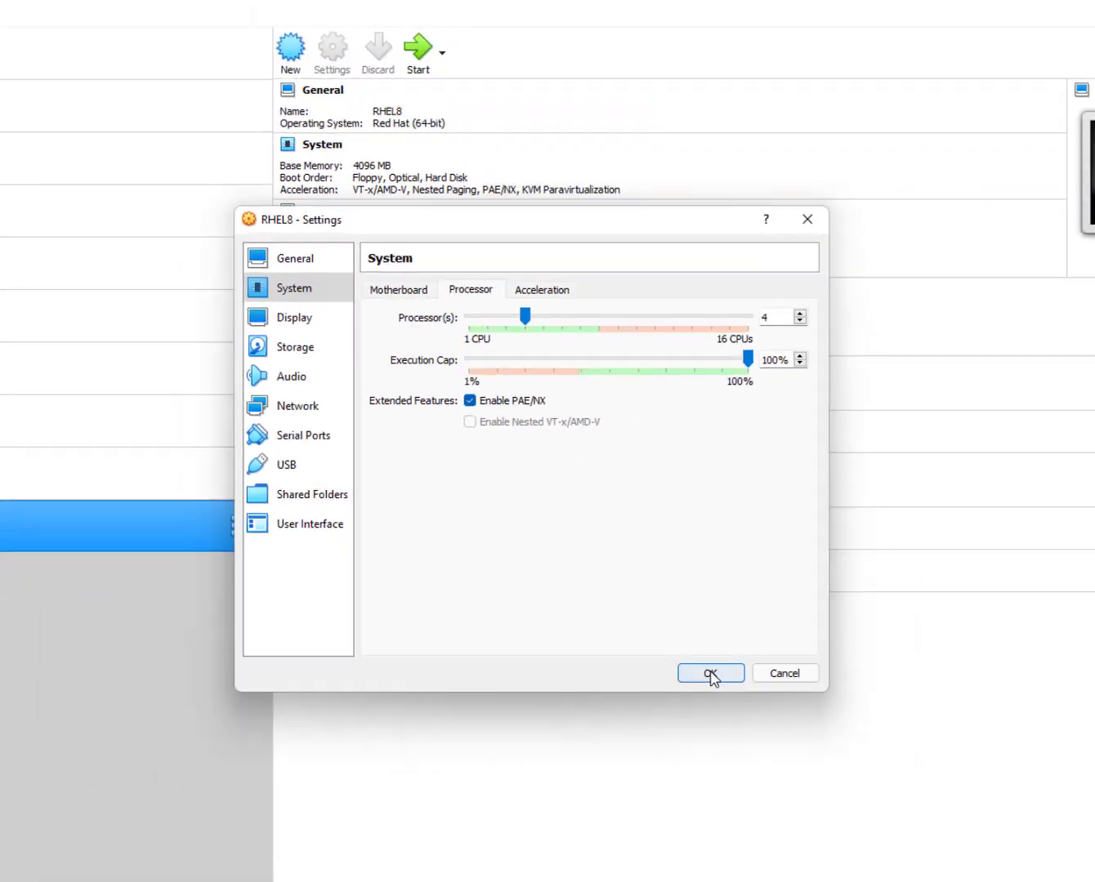
click(841, 794)
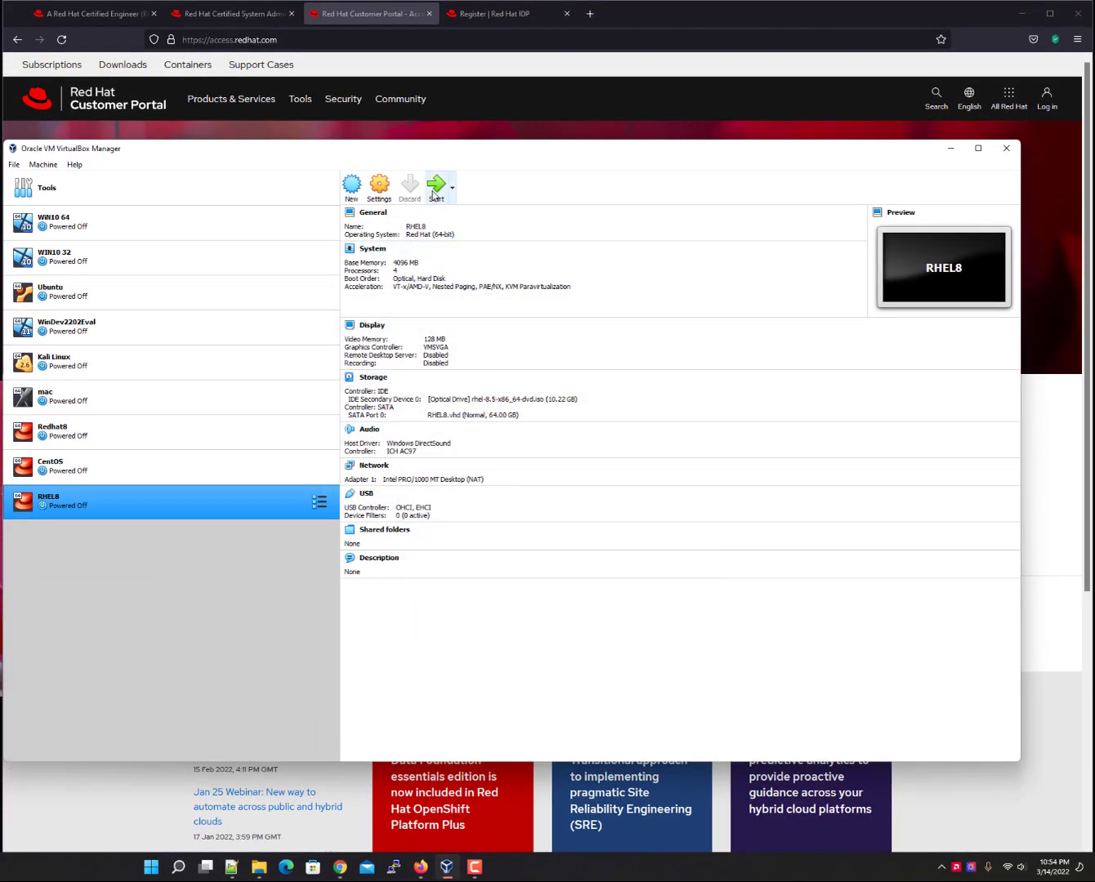
Start RHEL8, boot the Install Red Hat Enterprise Linux 8.5 entry, and reposition the VM window.
click(433, 192)
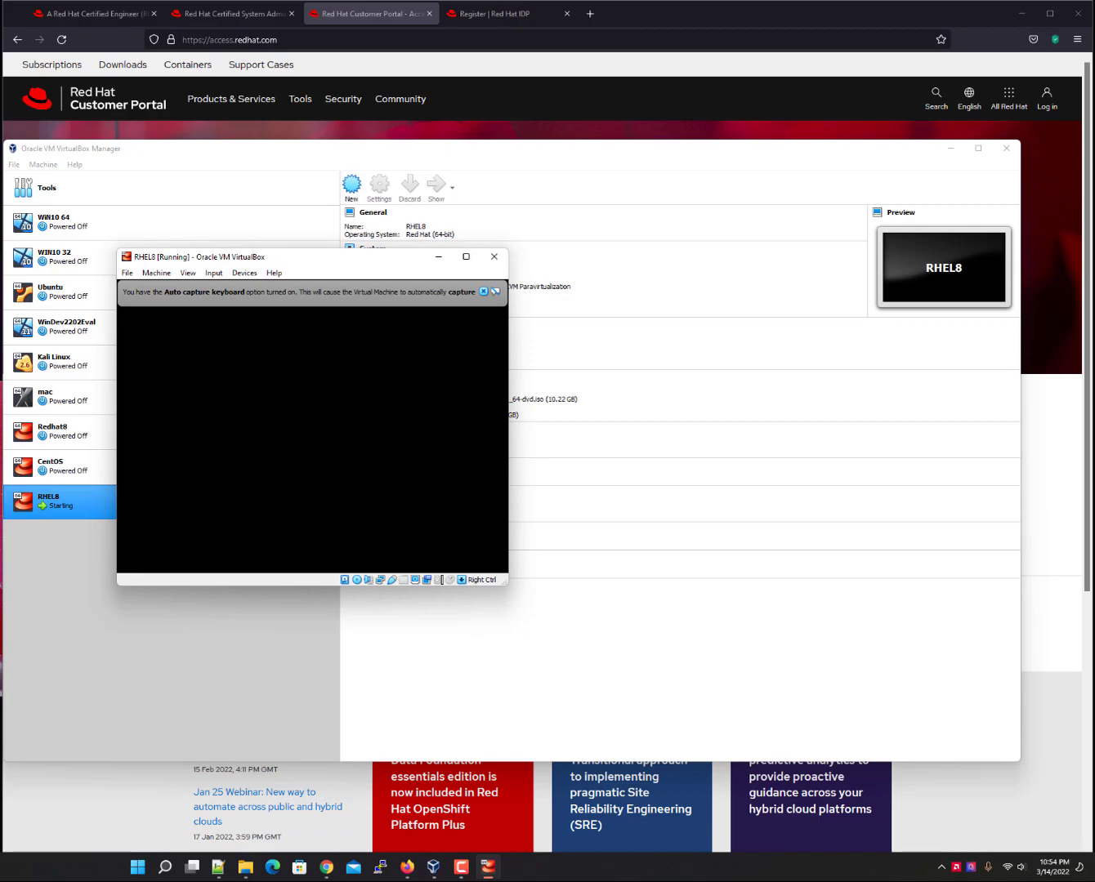
click(483, 291)
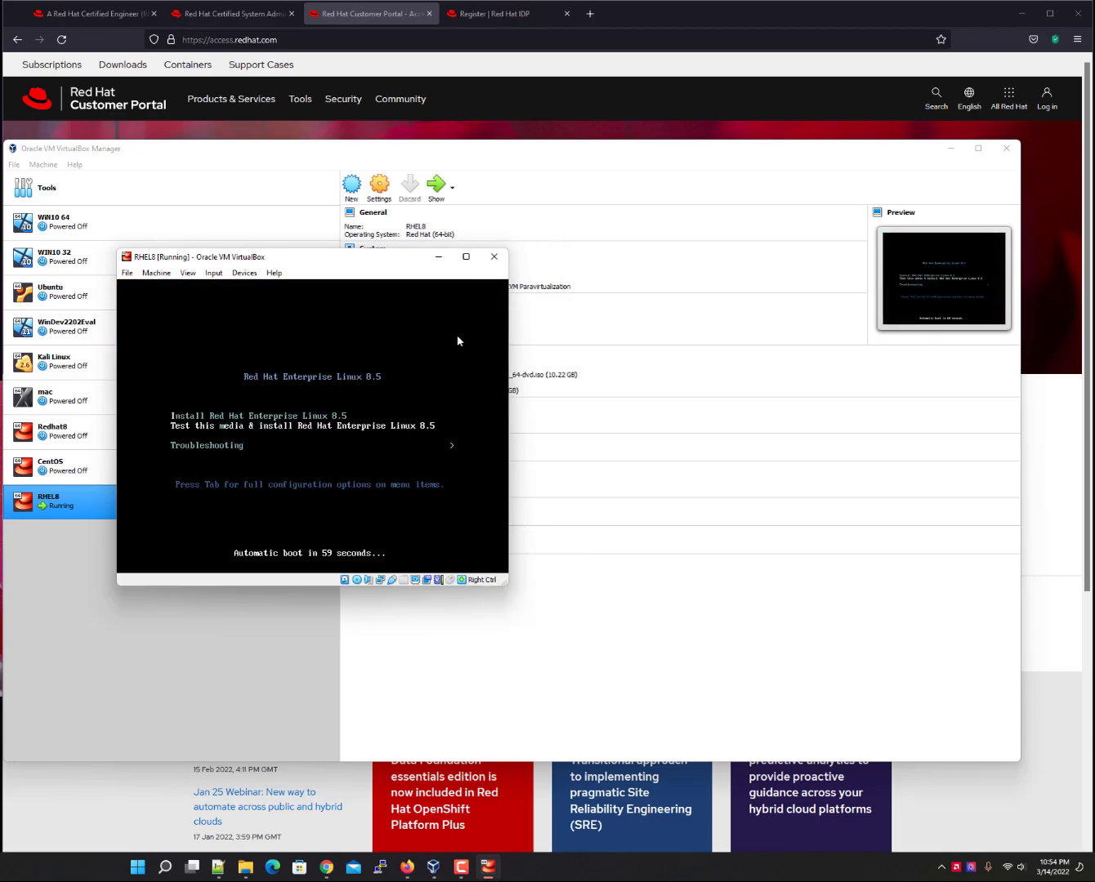
key(Up)
key(Return)
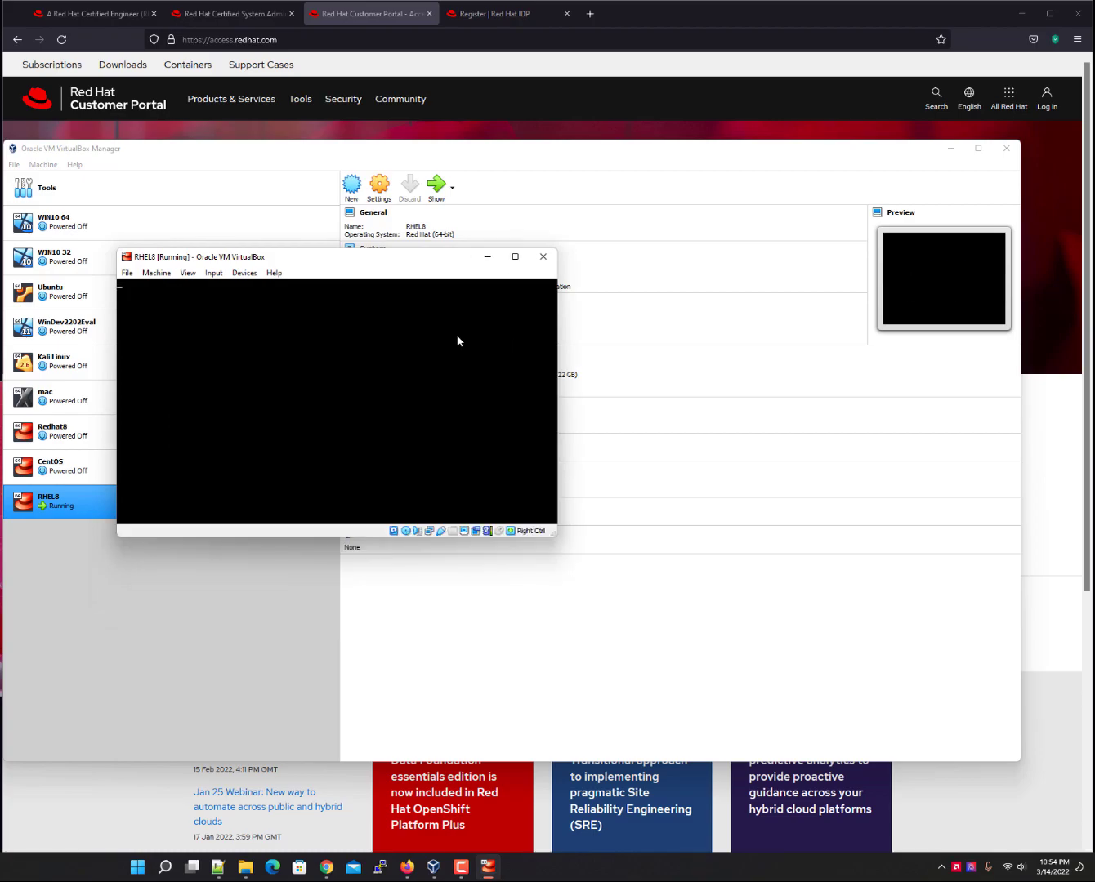
drag(404, 264, 562, 173)
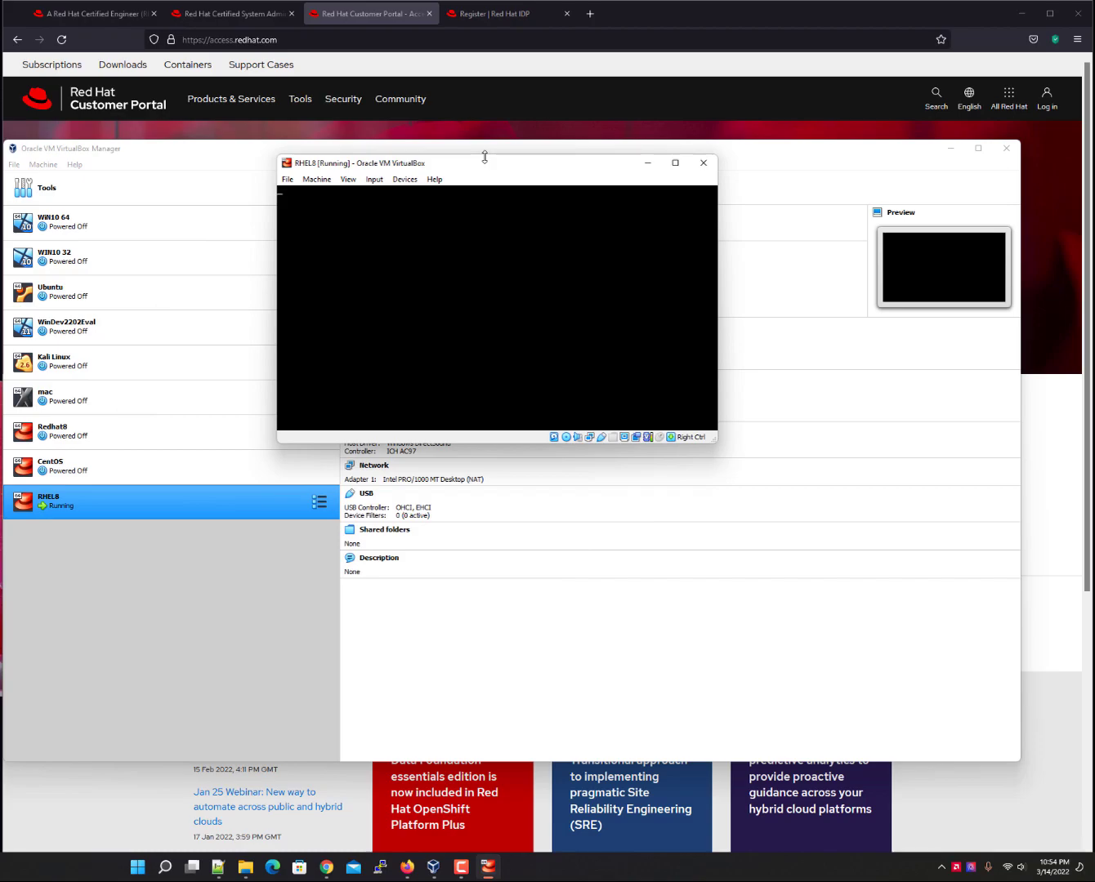
drag(485, 156, 486, 136)
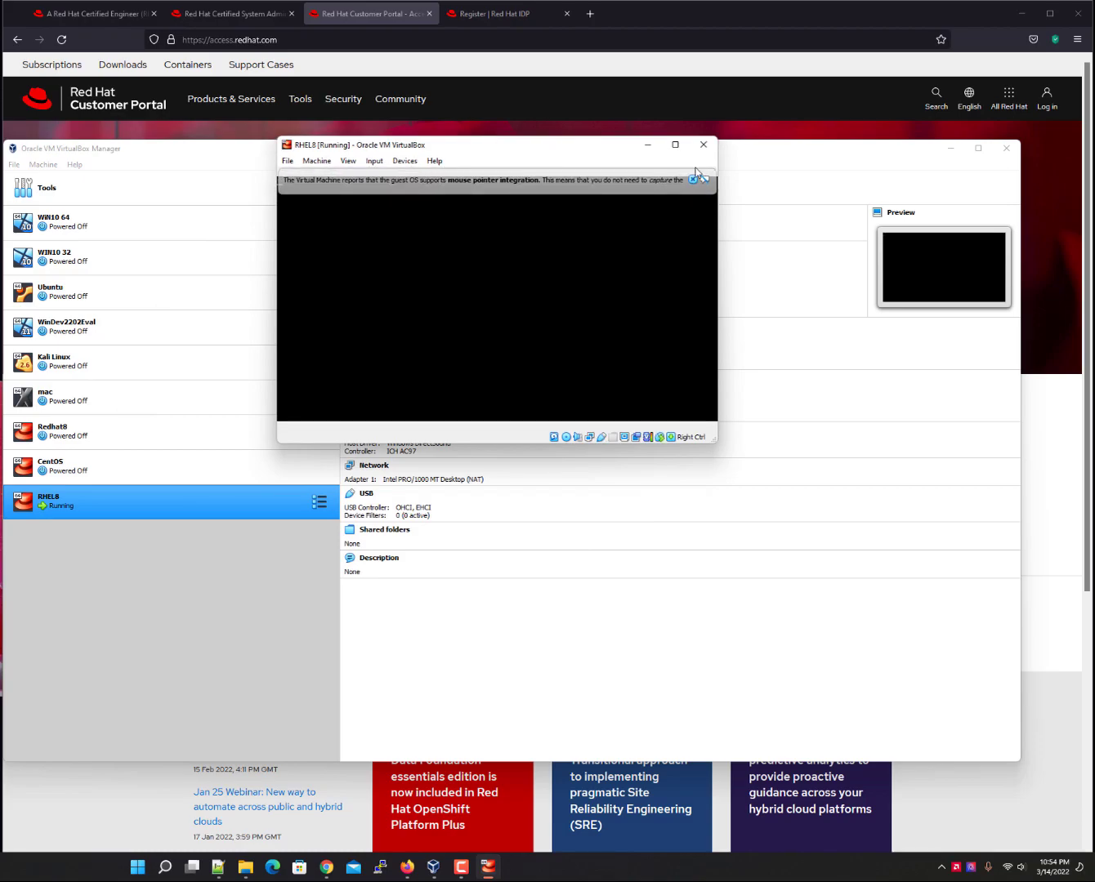
click(694, 179)
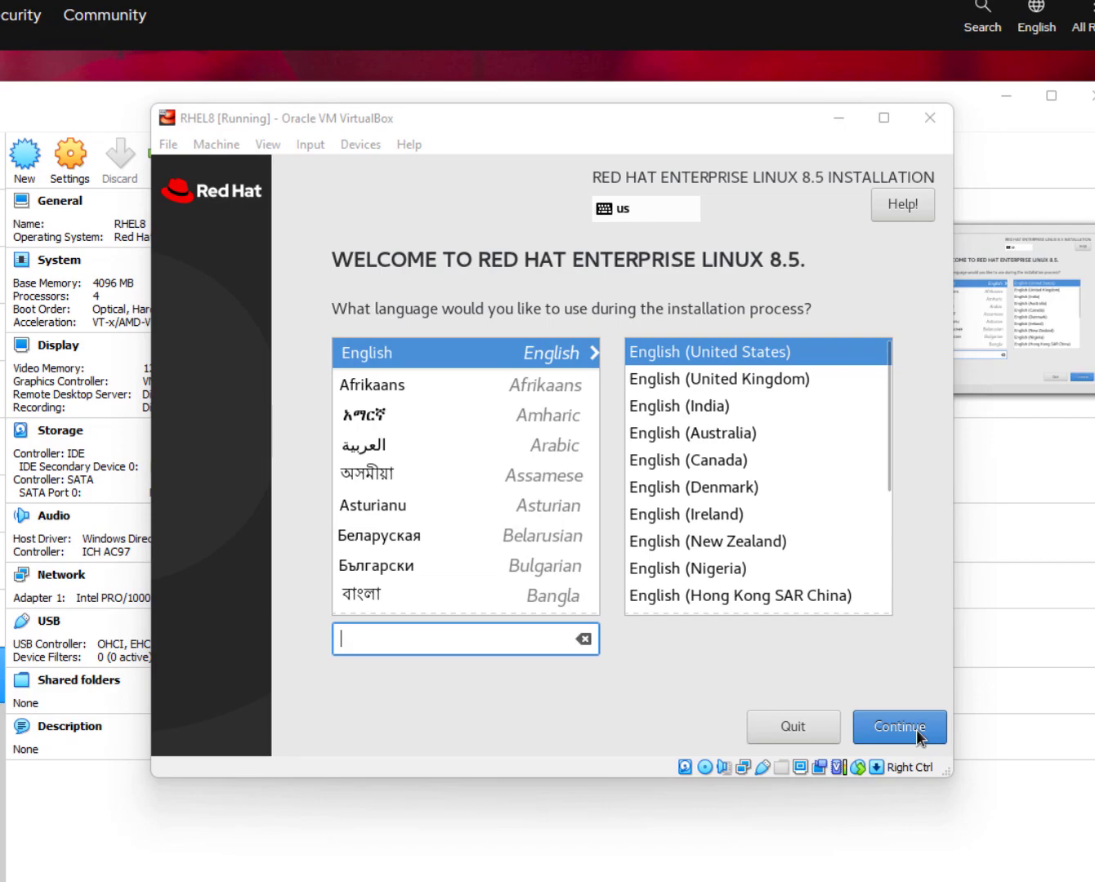
click(915, 730)
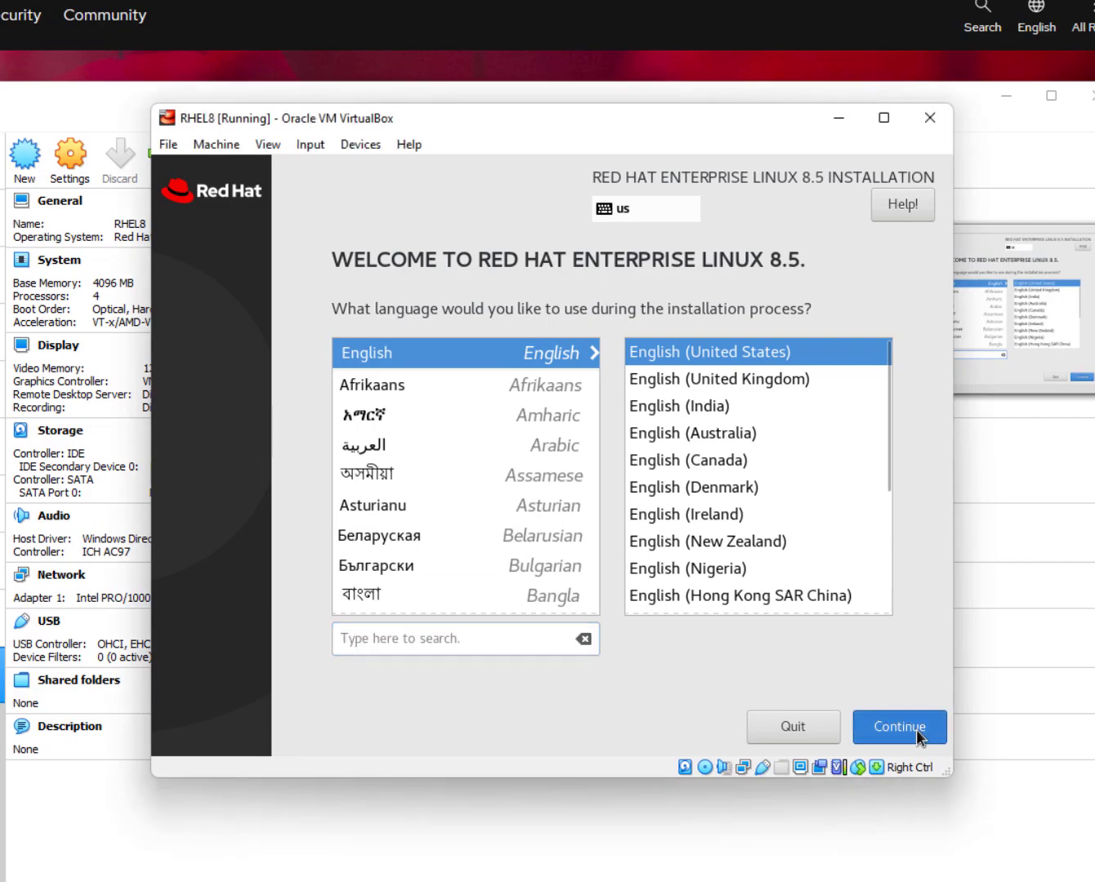
Keep English (United States) and scroll through the Installation Summary items.
click(911, 736)
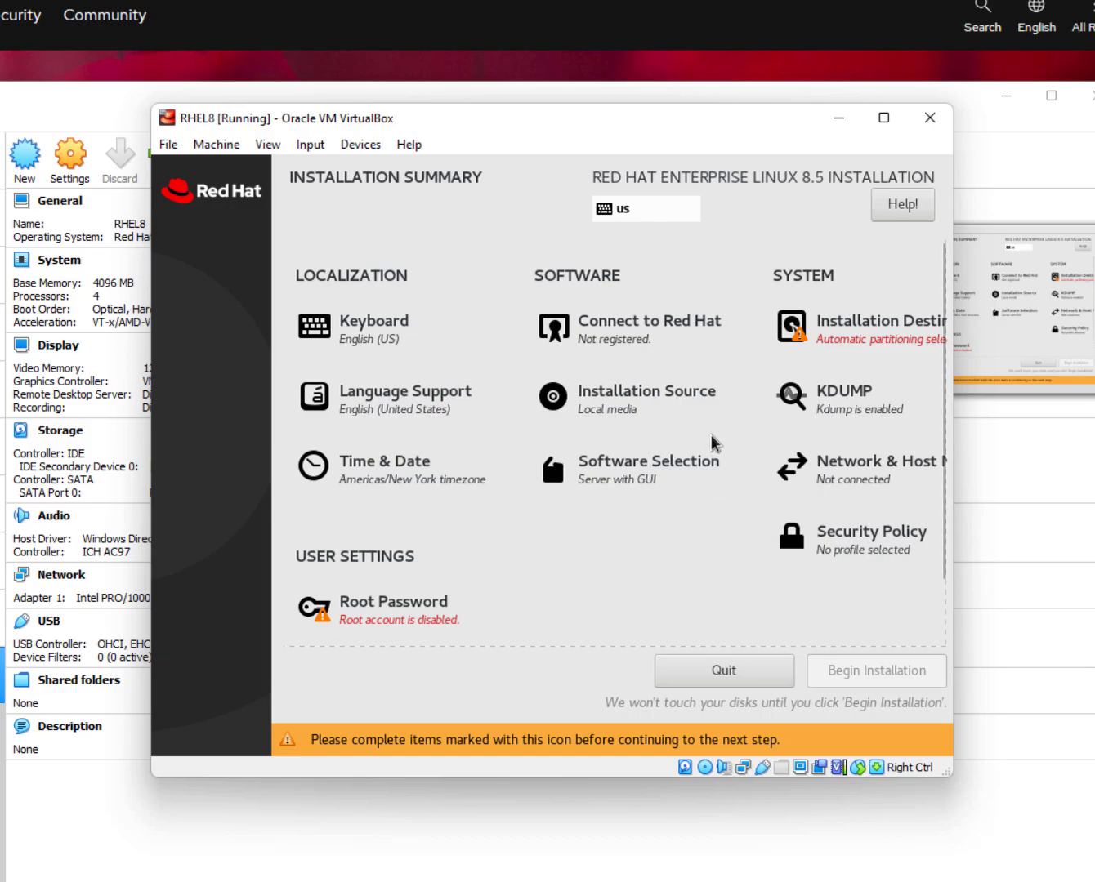
scroll(713, 445, down, 1)
scroll(790, 561, up, 1)
Select the 64 GiB ATA VBOX HARDDISK as destination with Custom storage configuration.
click(895, 332)
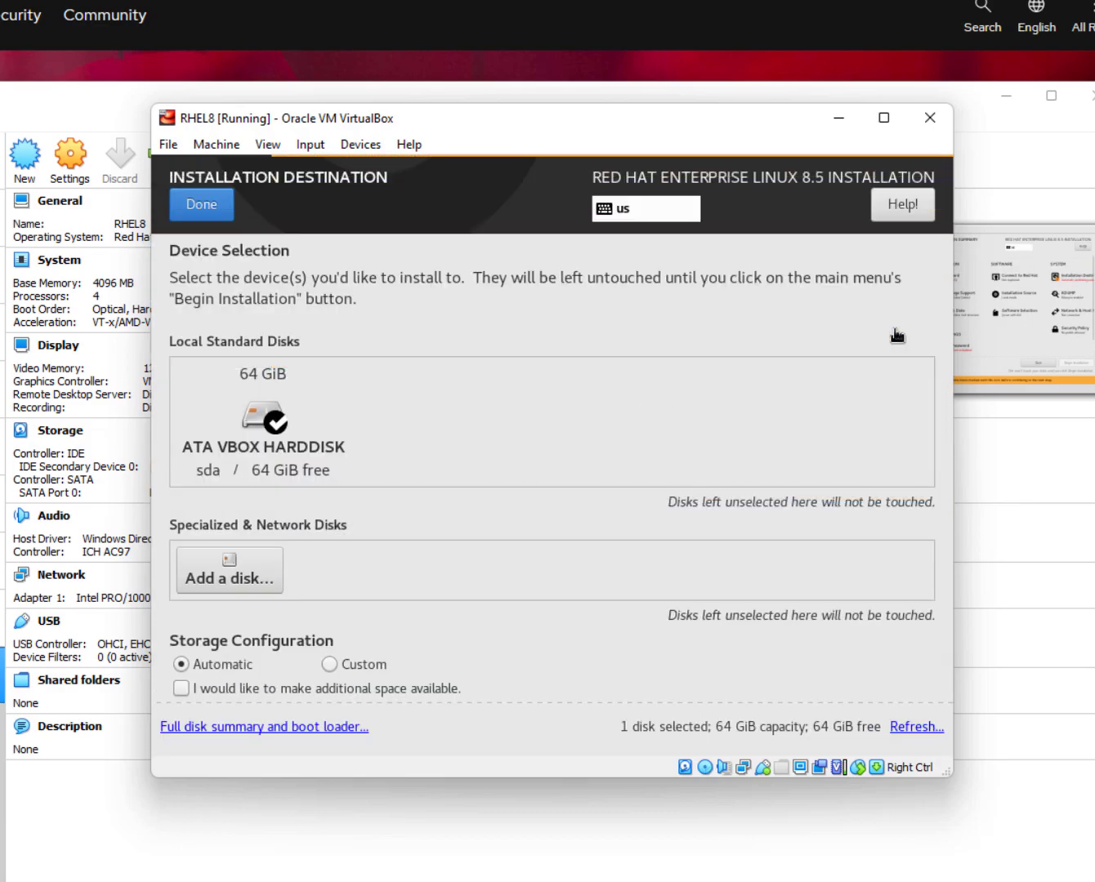
scroll(286, 450, down, 1)
click(295, 411)
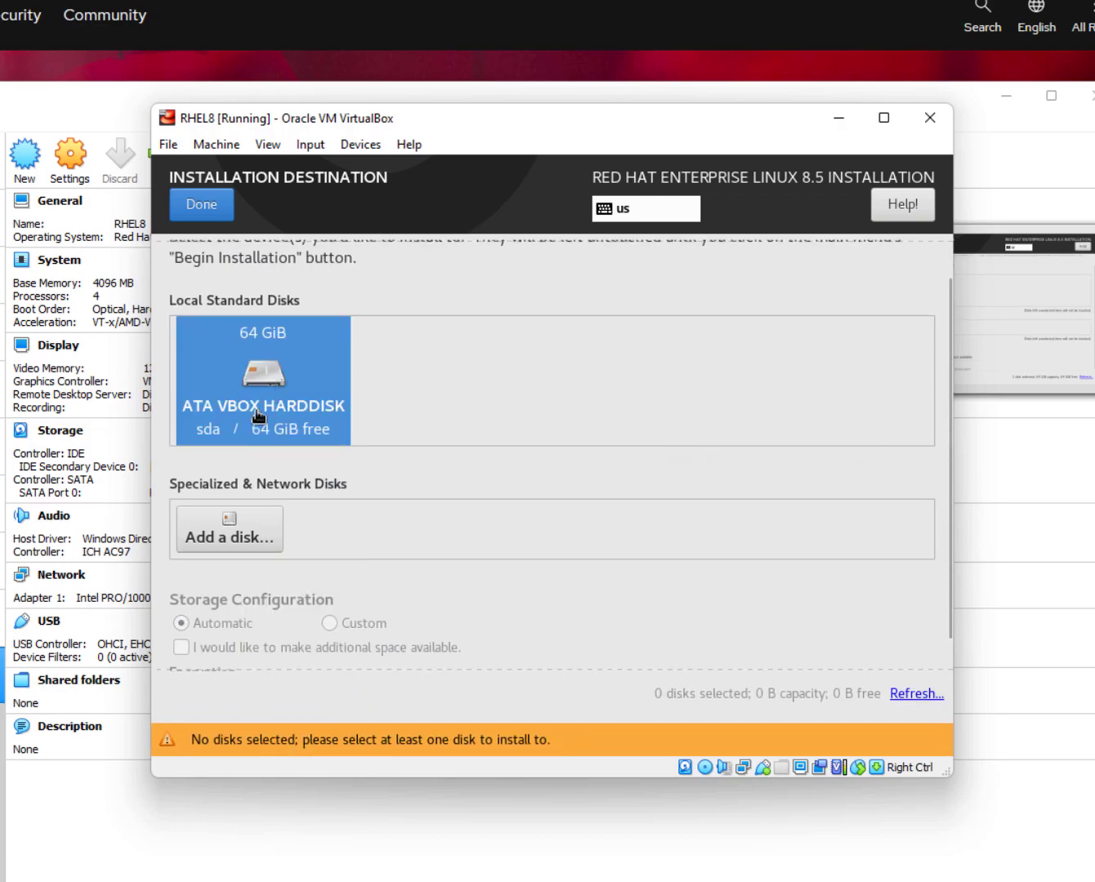
scroll(303, 514, down, 1)
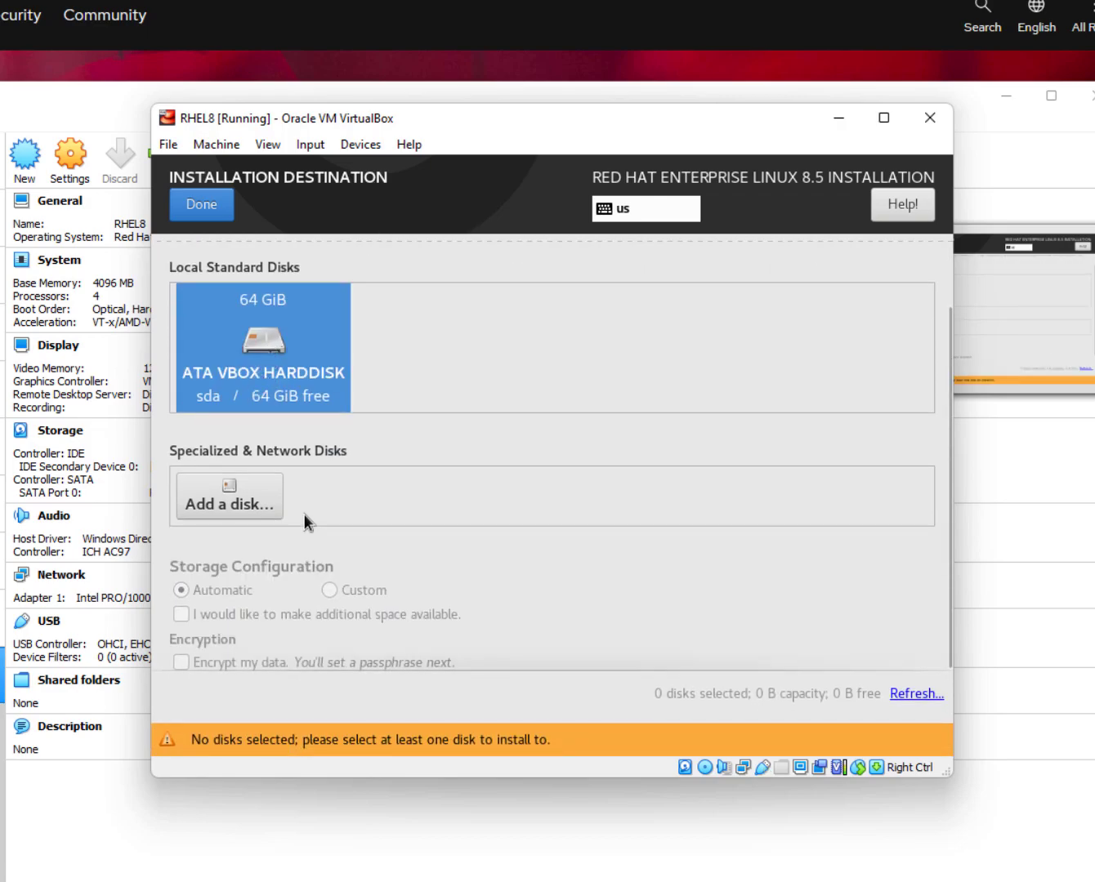
click(320, 335)
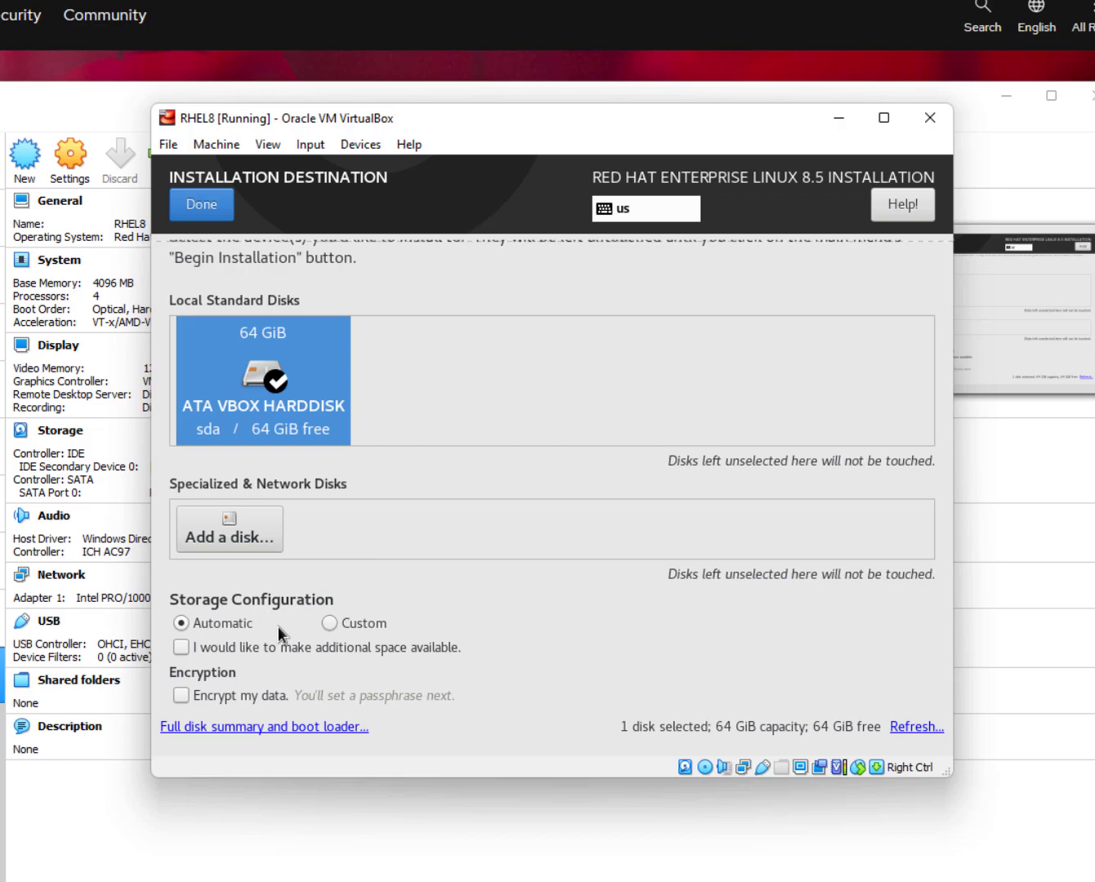
click(344, 623)
click(221, 209)
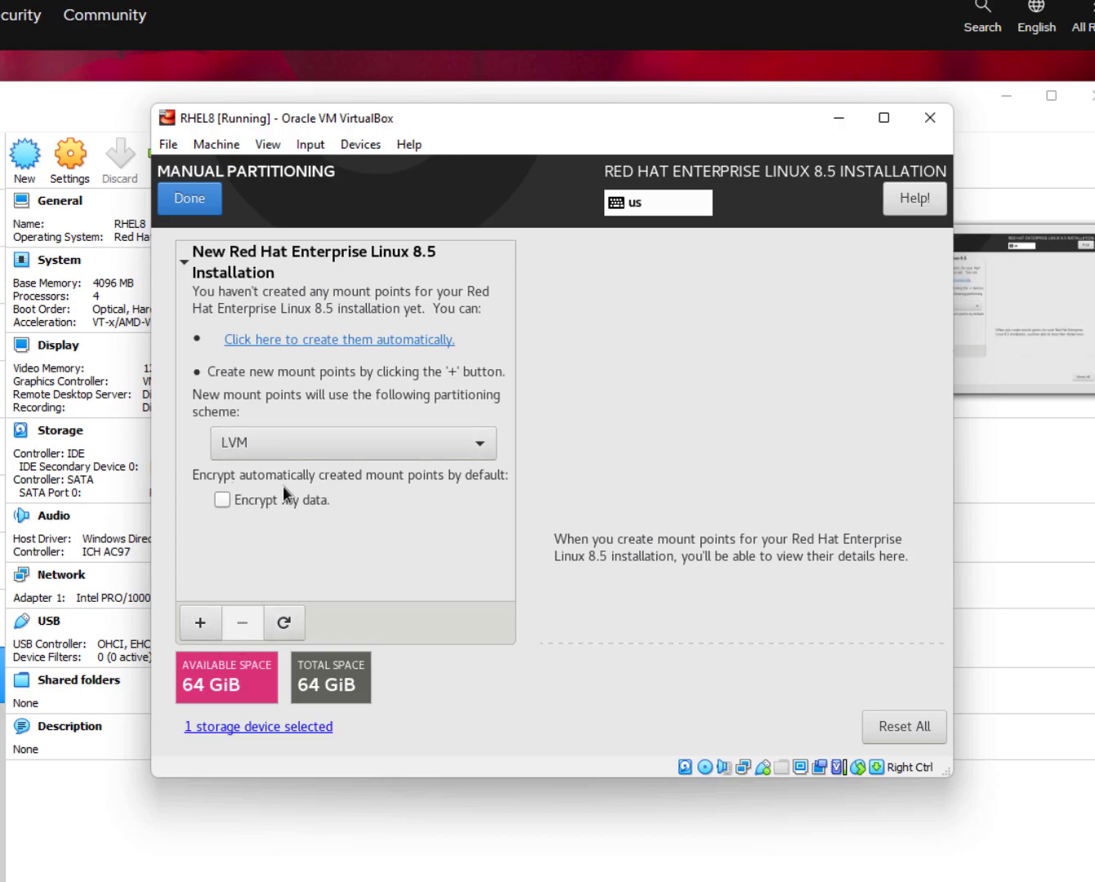
Add a /boot mount point with 1000 MiB desired capacity.
click(200, 623)
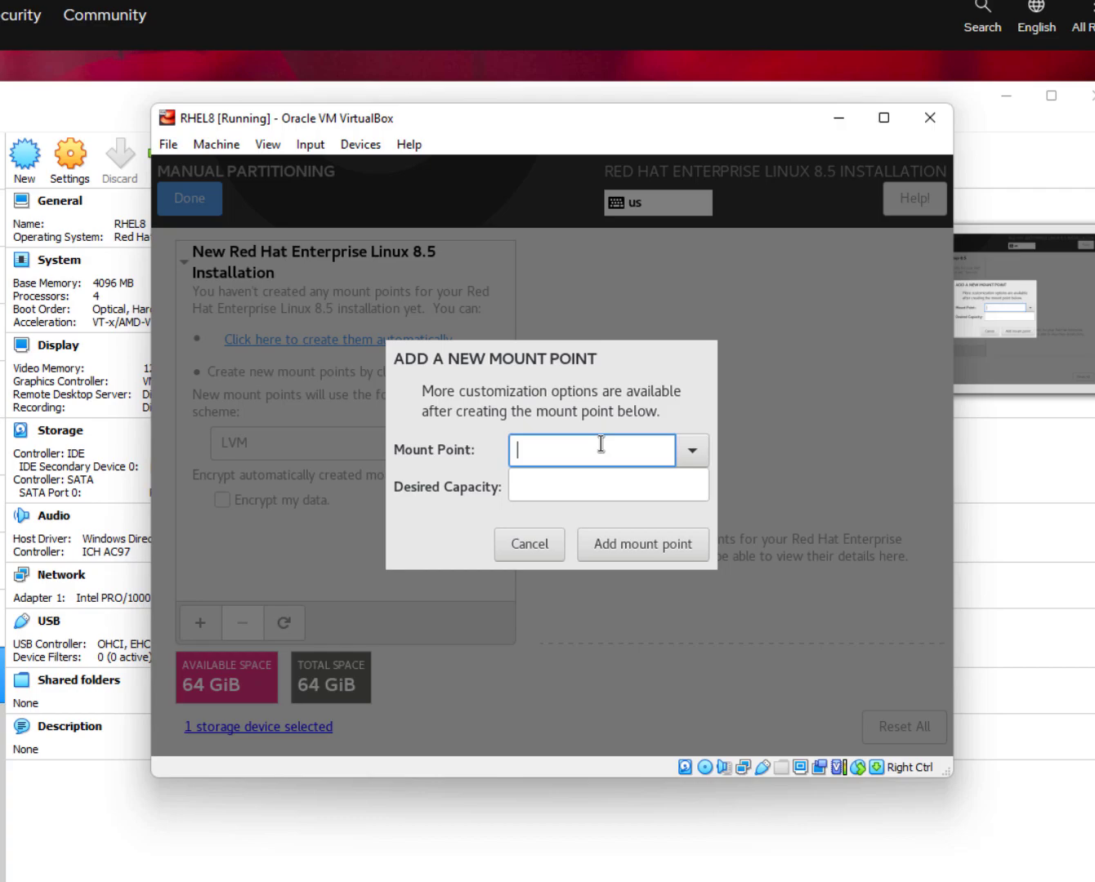
text(/boot)
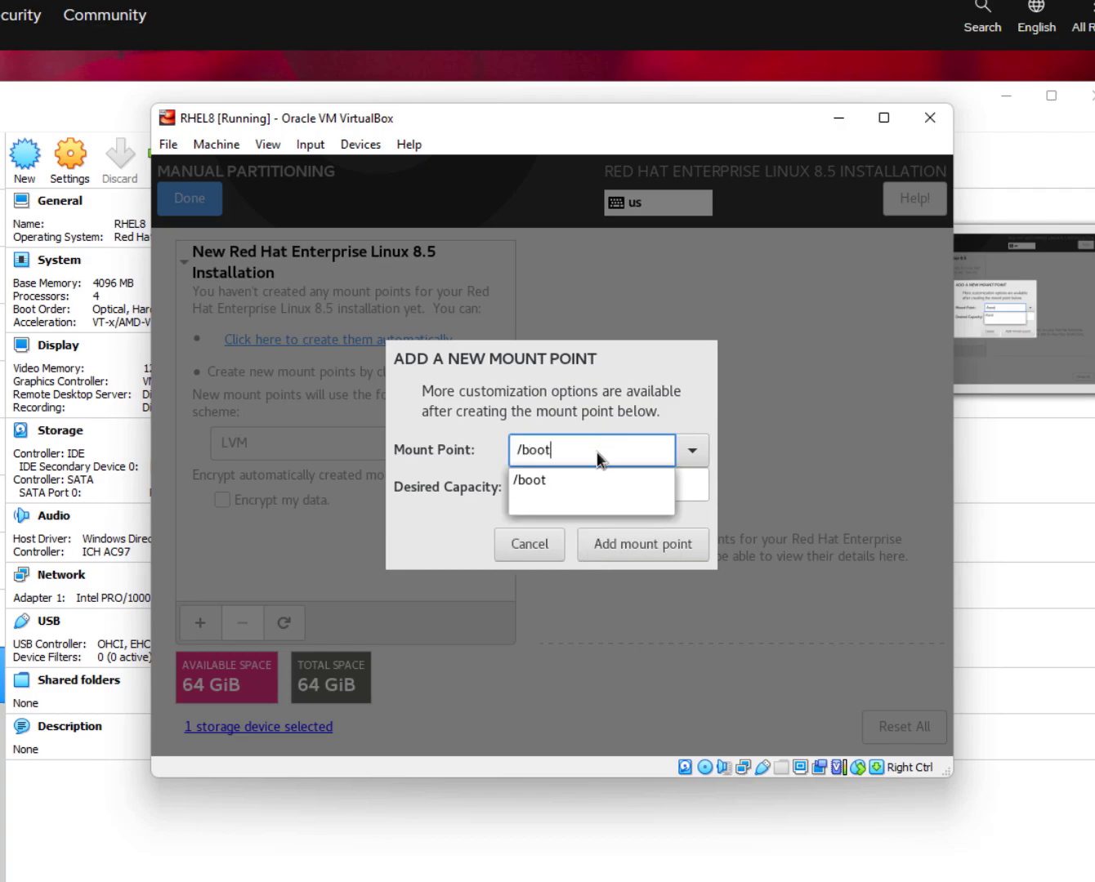
click(588, 478)
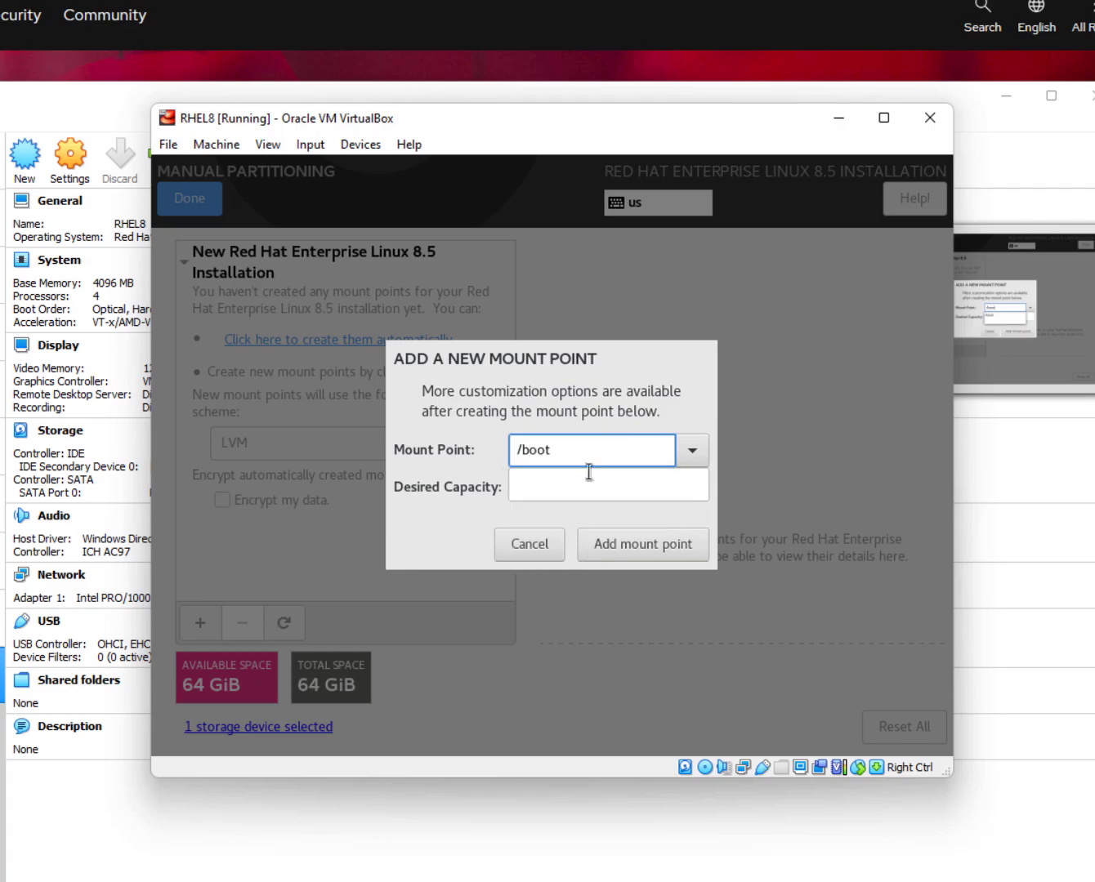
click(581, 501)
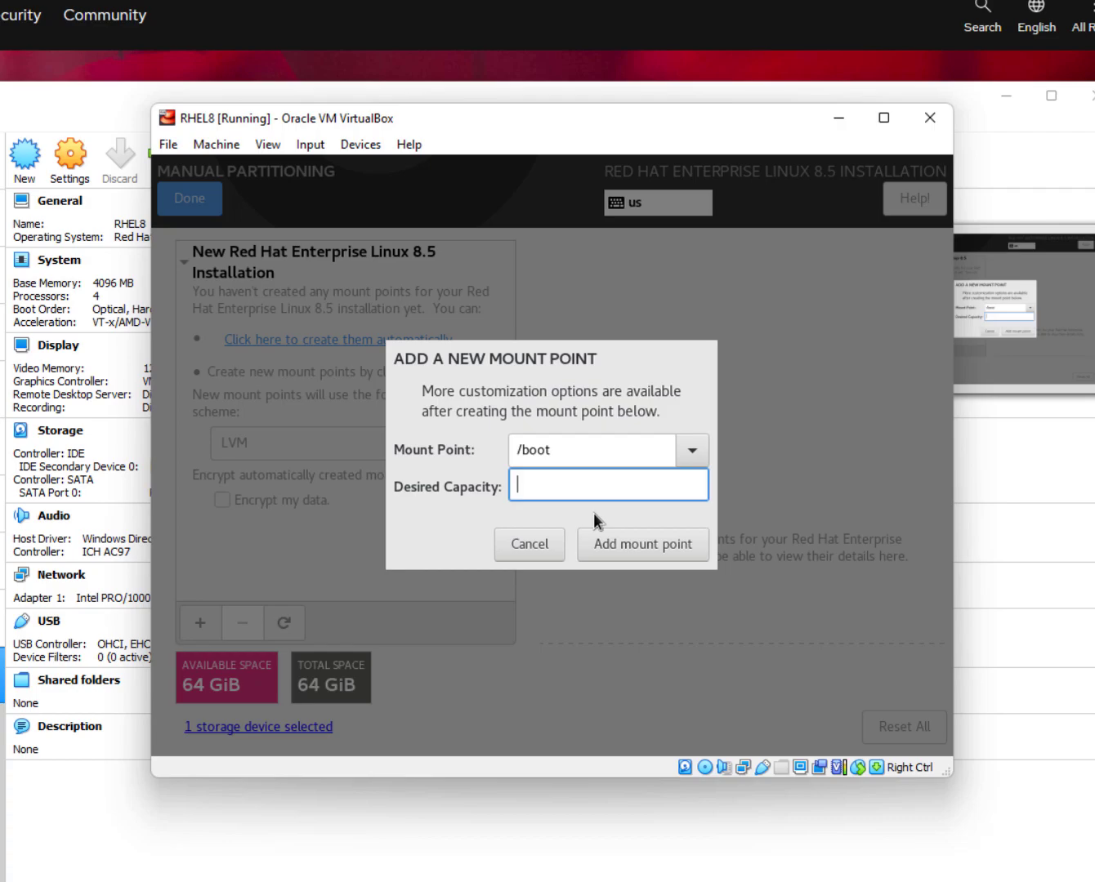
text(100)
key(BackSpace)
key(BackSpace)
text(000mb)
key(BackSpace)
key(BackSpace)
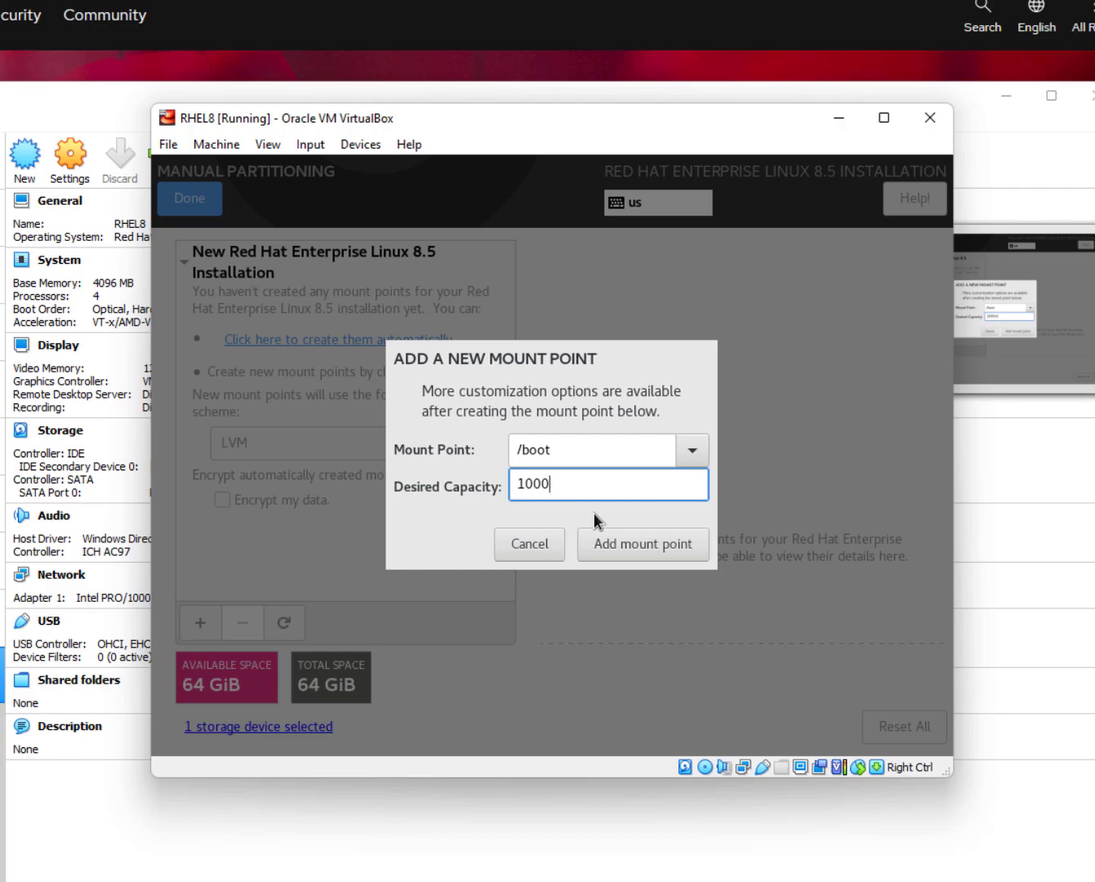
click(694, 542)
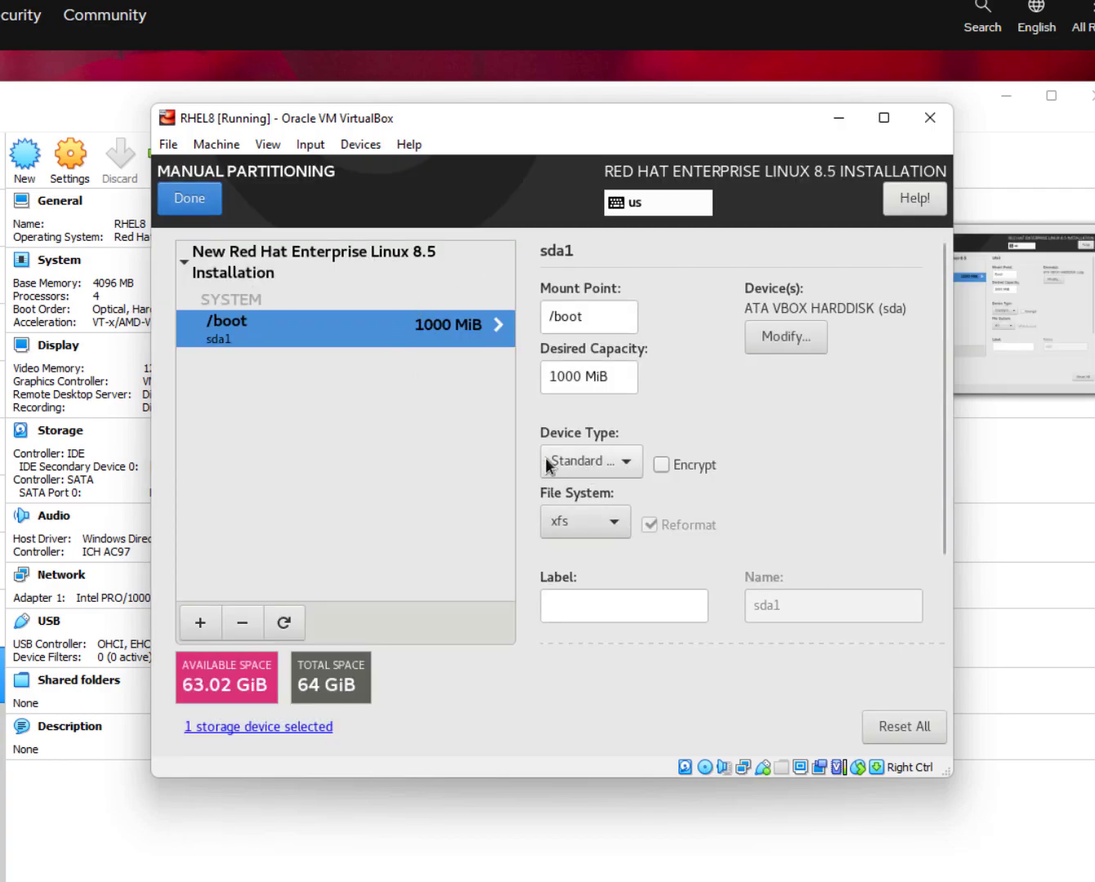
Keep /boot as a Standard Partition with the xfs file system.
click(585, 451)
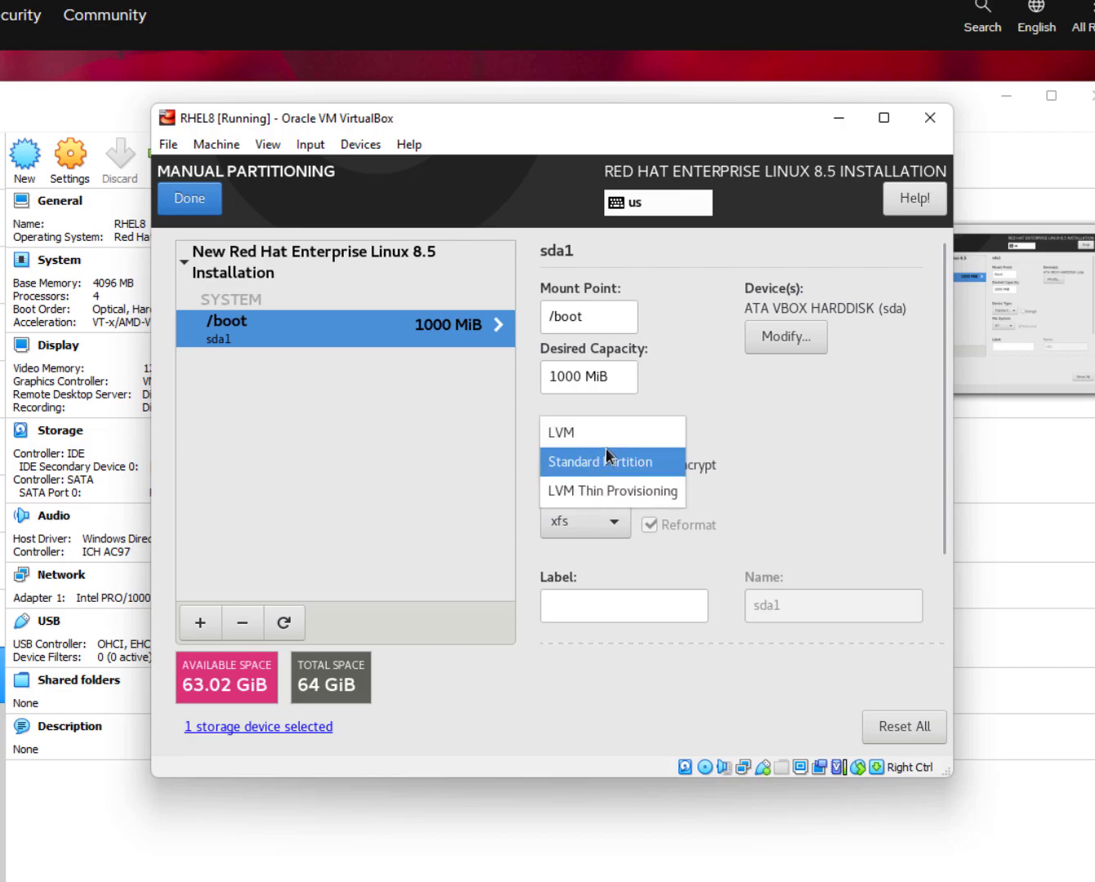
click(794, 445)
click(584, 528)
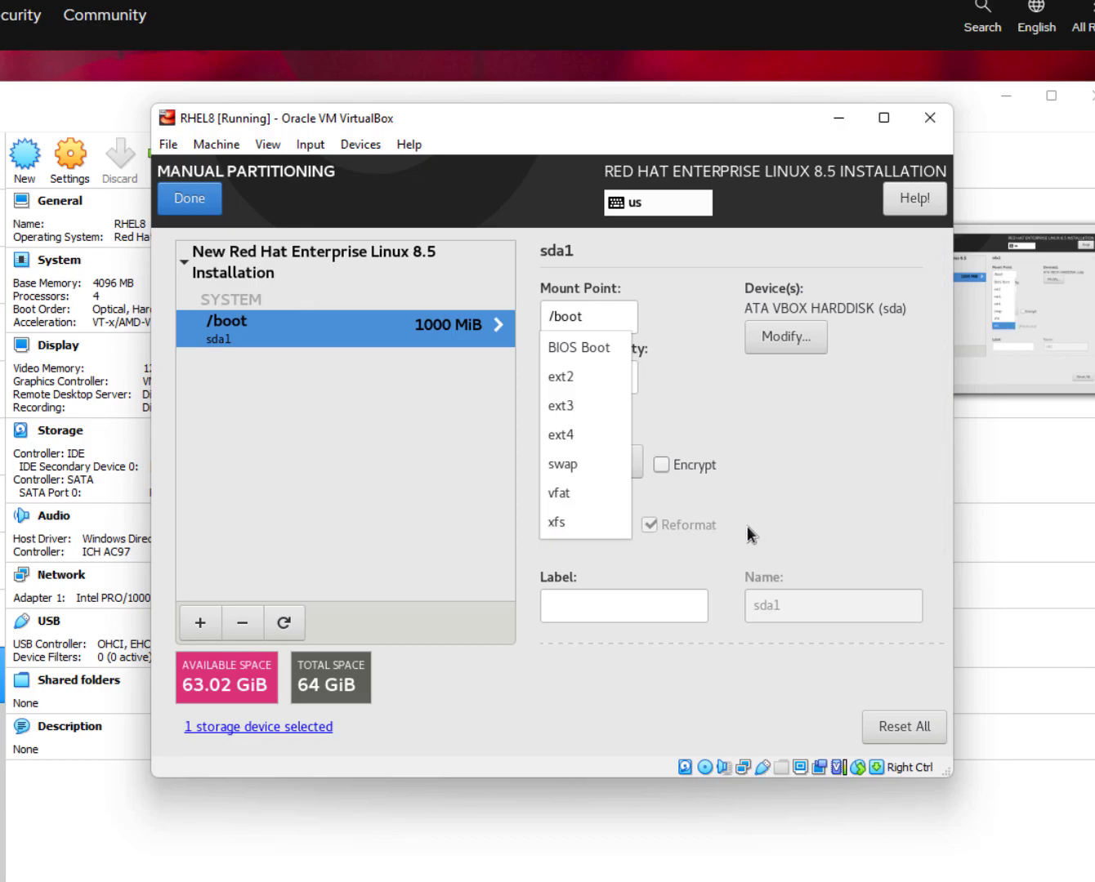
click(720, 515)
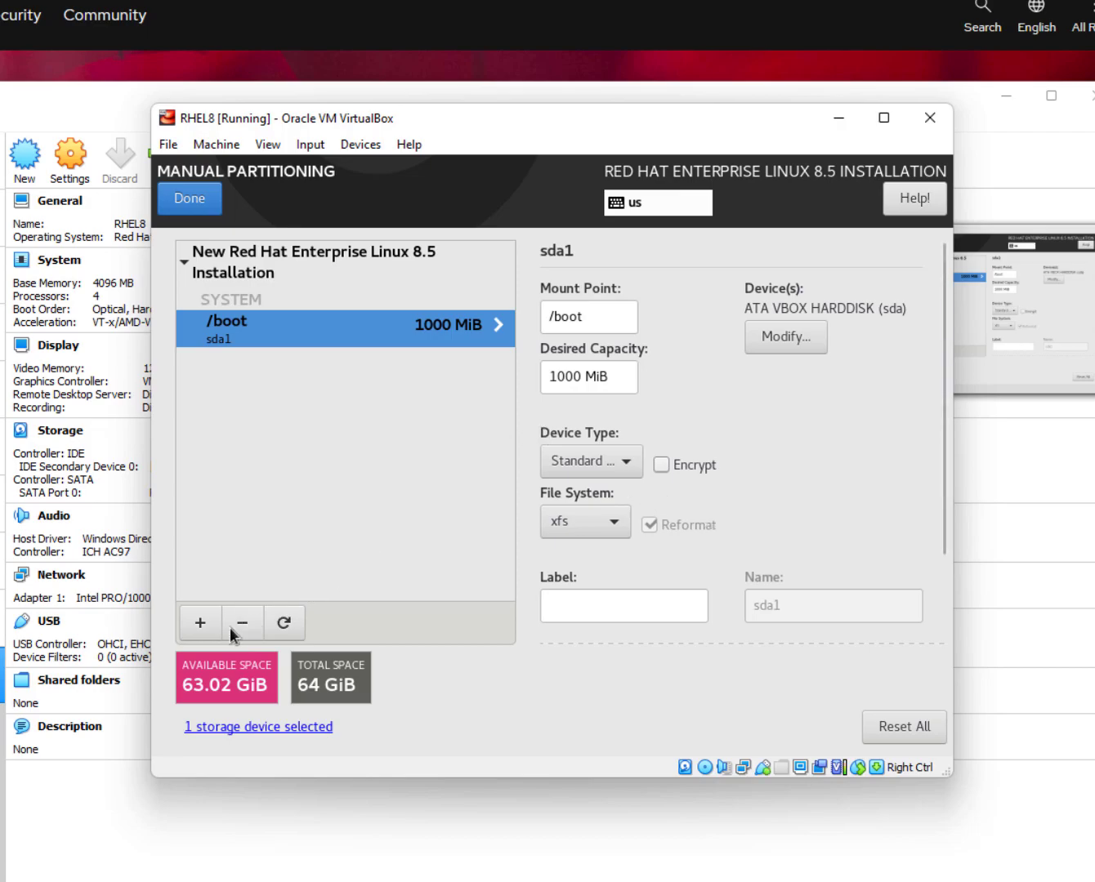
Add the root / mount point with capacity 50000, creating a 48.83 GiB LVM volume.
click(199, 622)
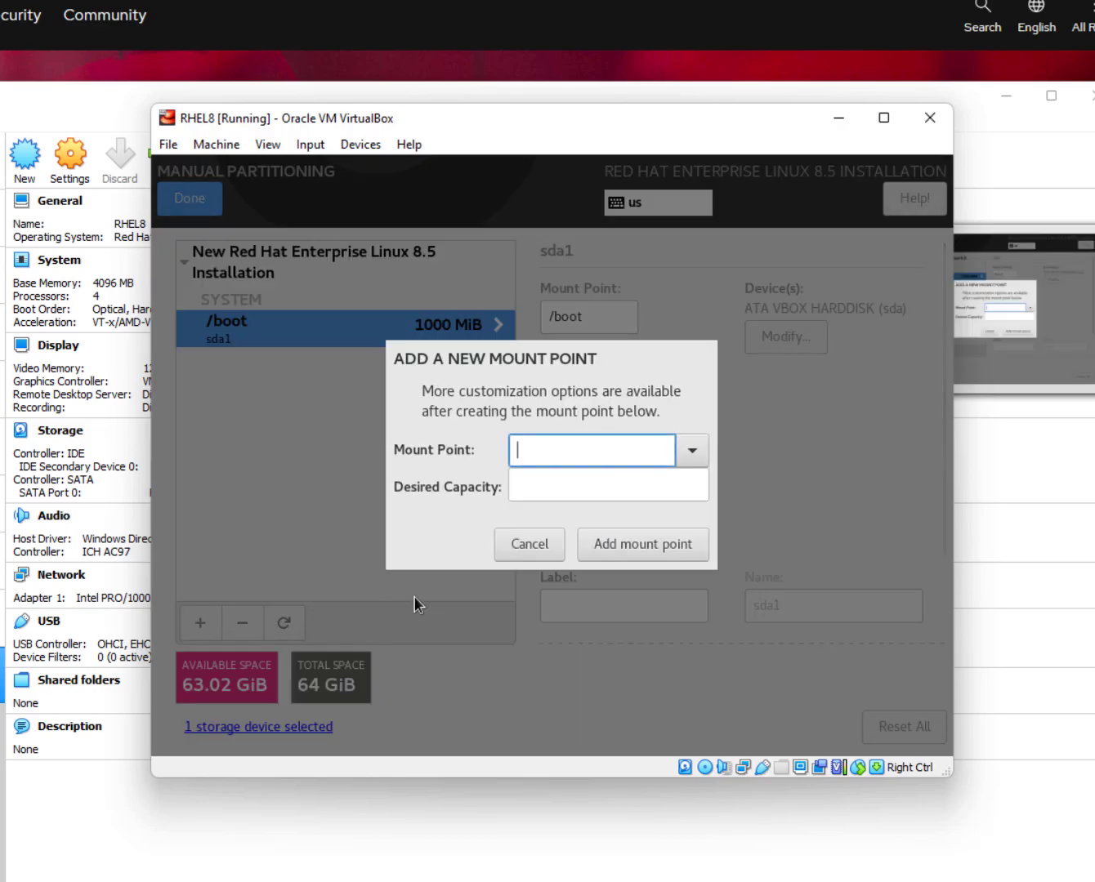
text(/root)
key(BackSpace)
key(BackSpace)
key(BackSpace)
key(BackSpace)
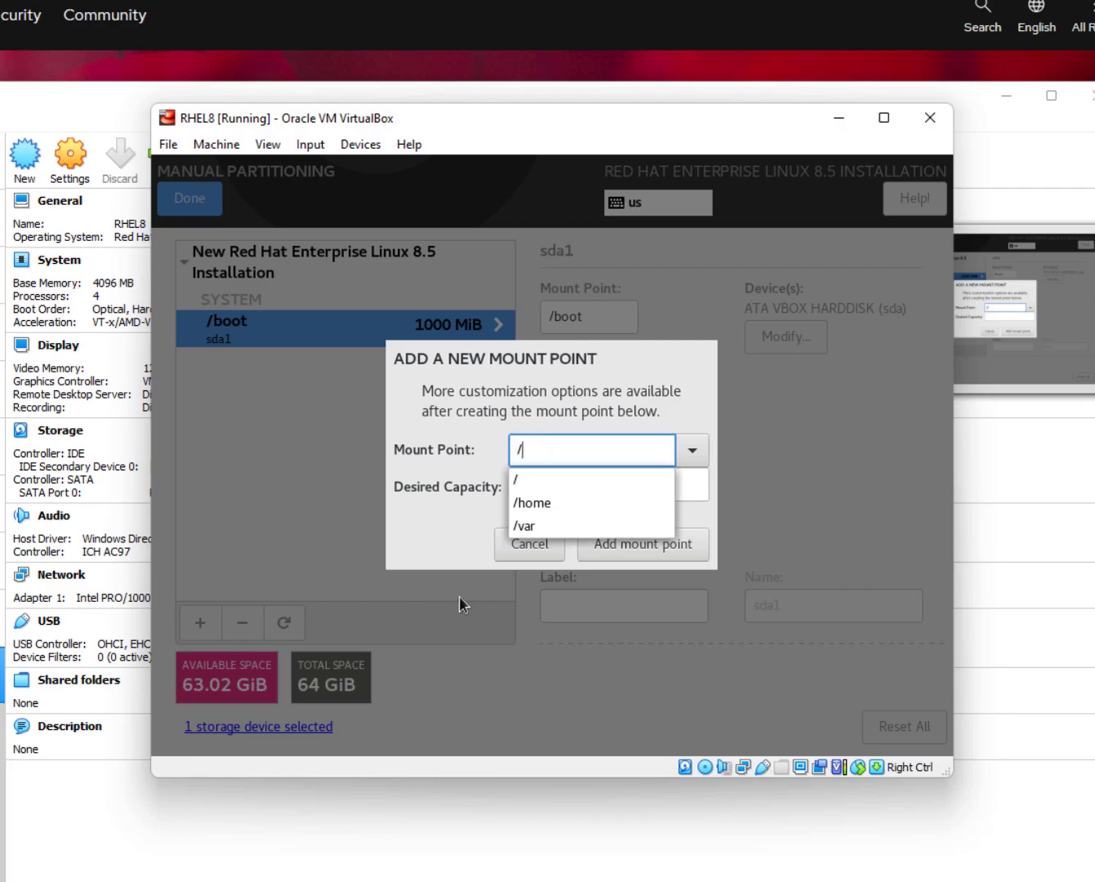
click(536, 408)
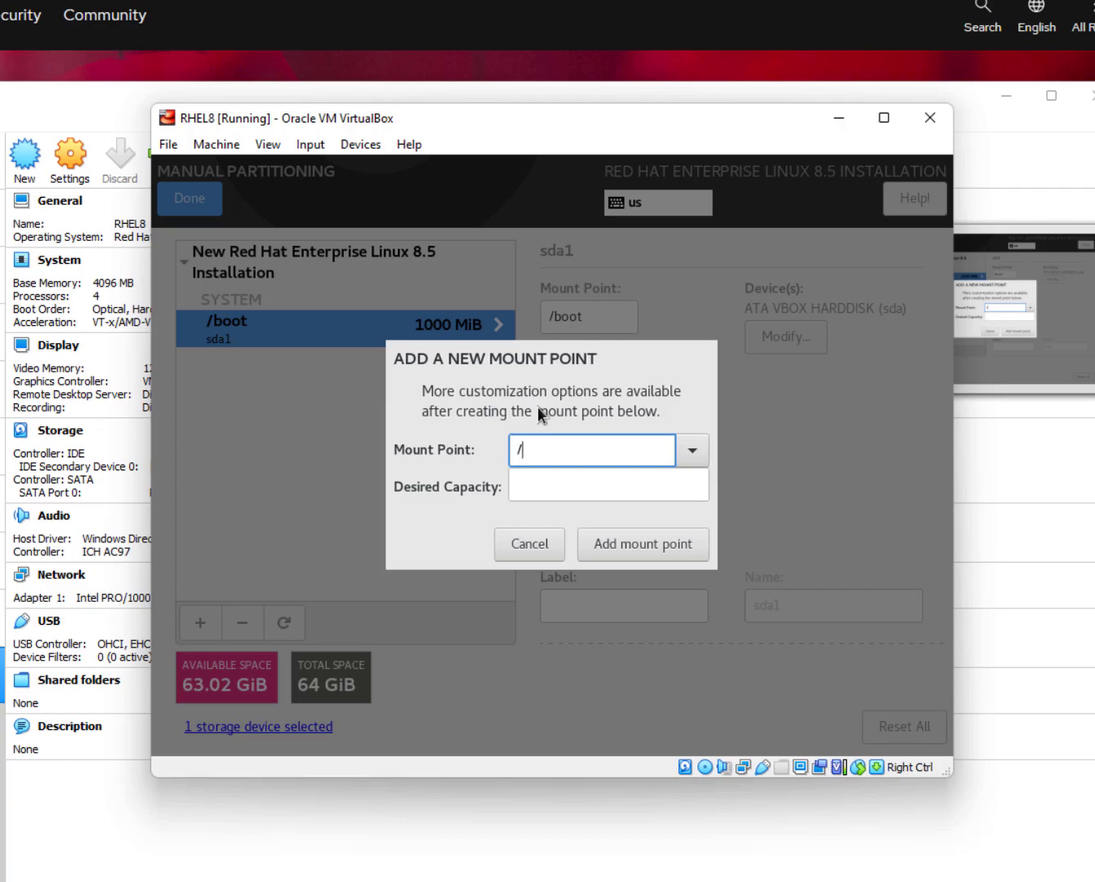
click(589, 488)
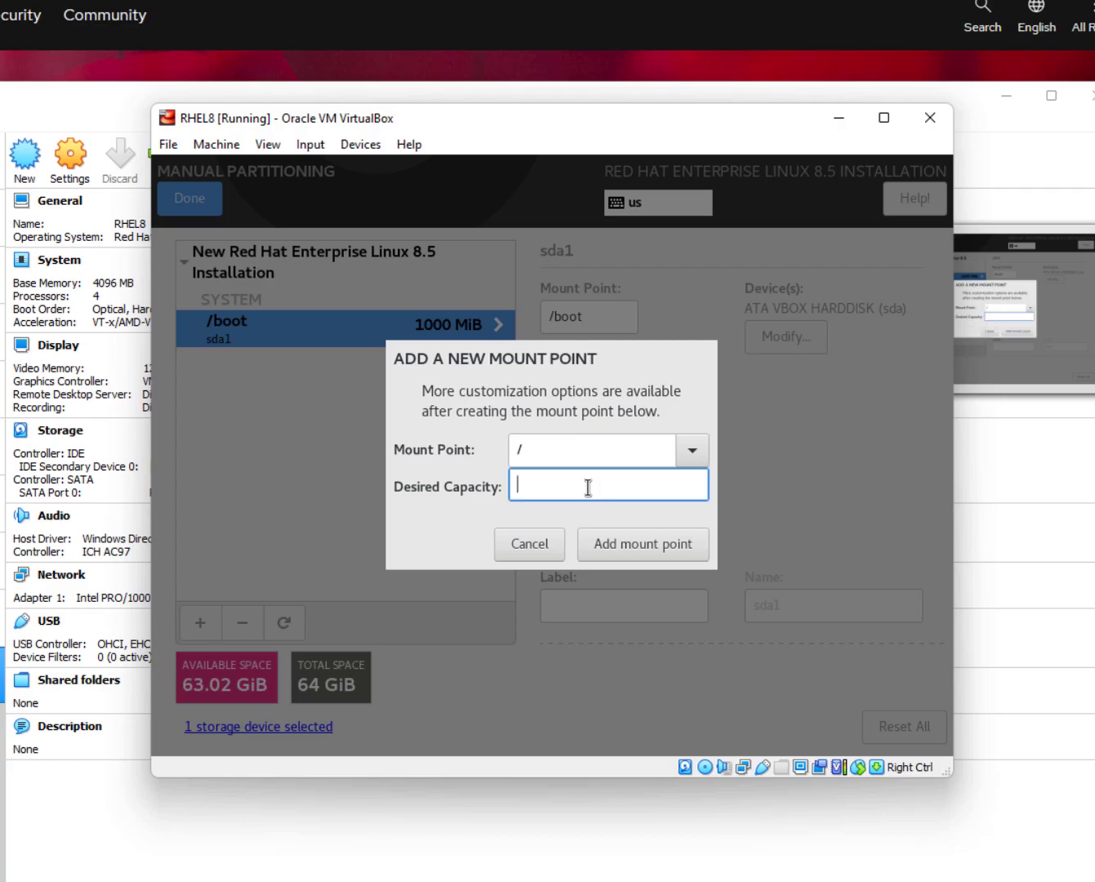
text(50000)
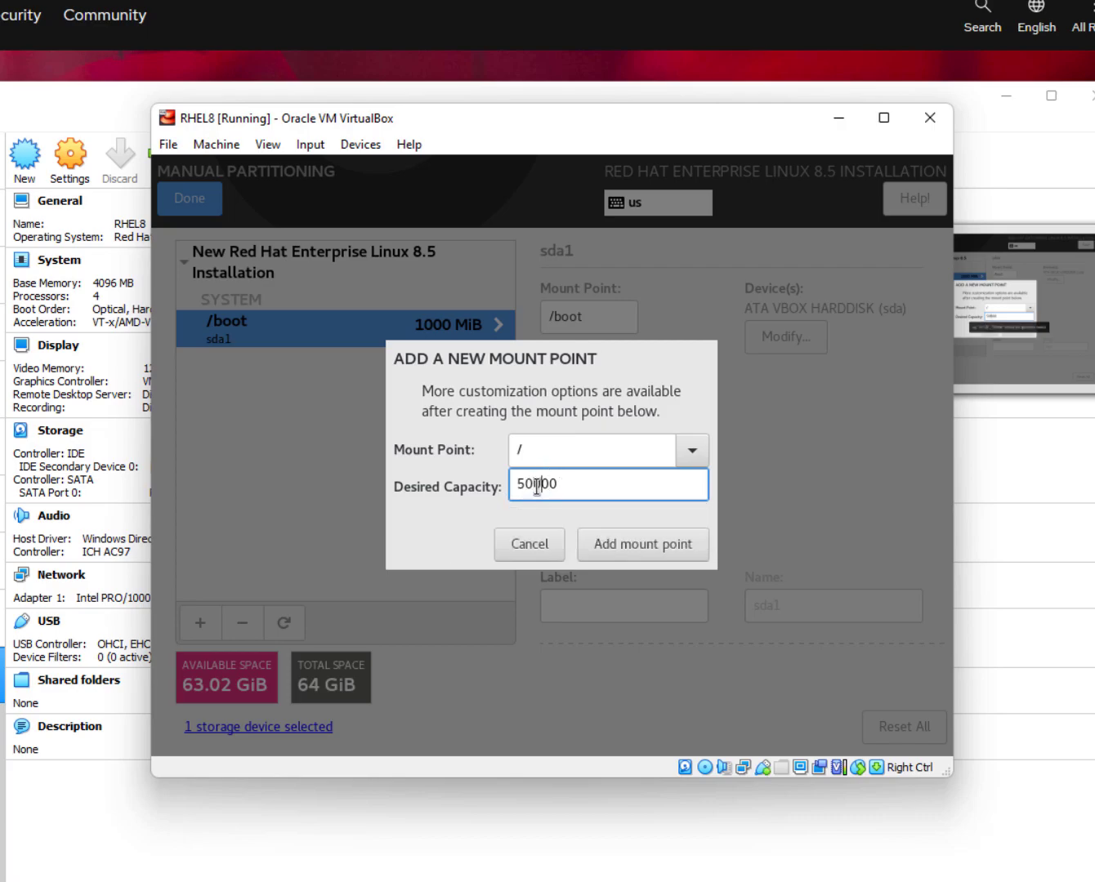
drag(542, 483, 495, 487)
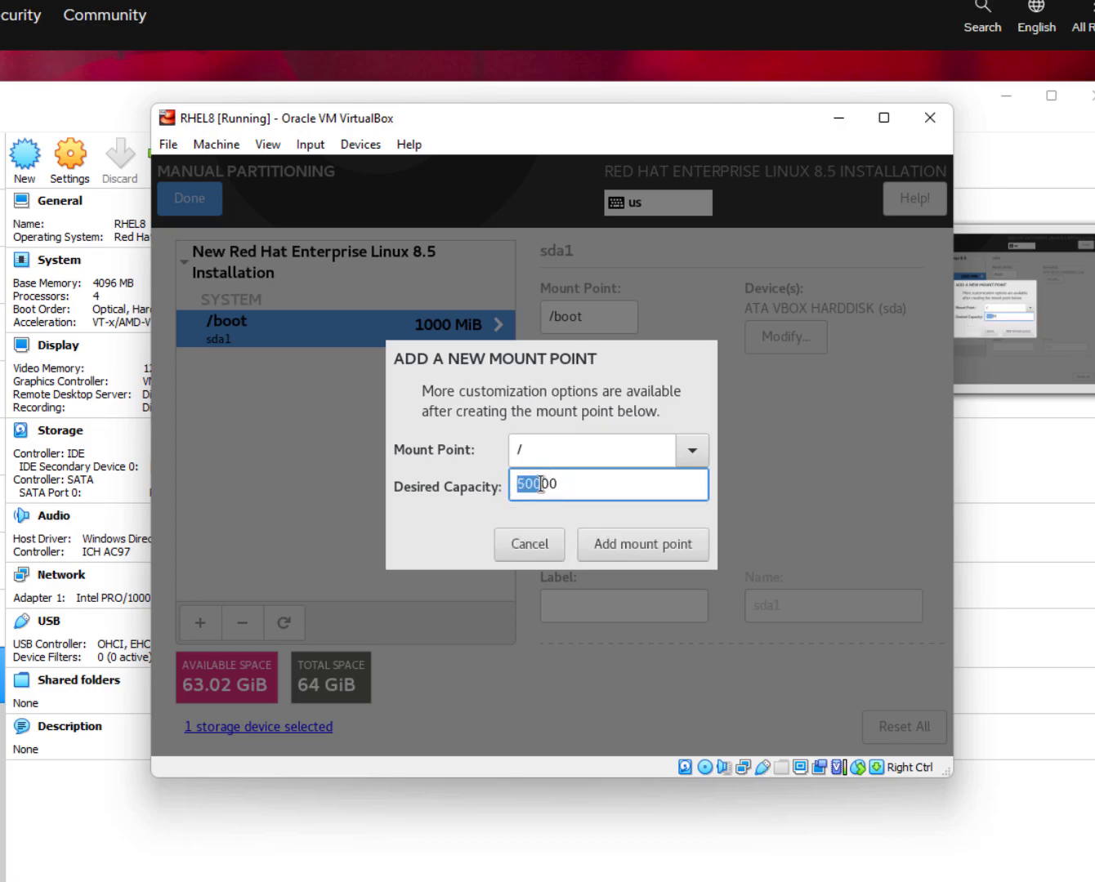
click(531, 484)
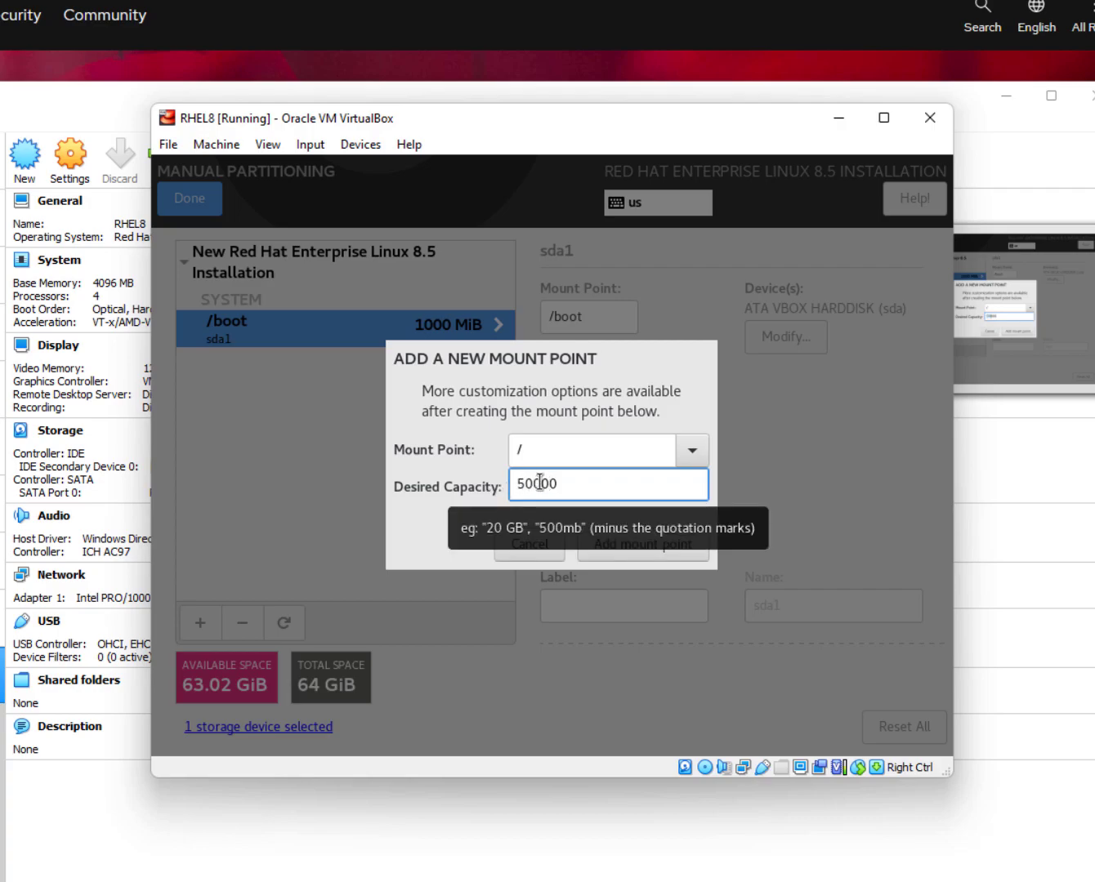
click(629, 547)
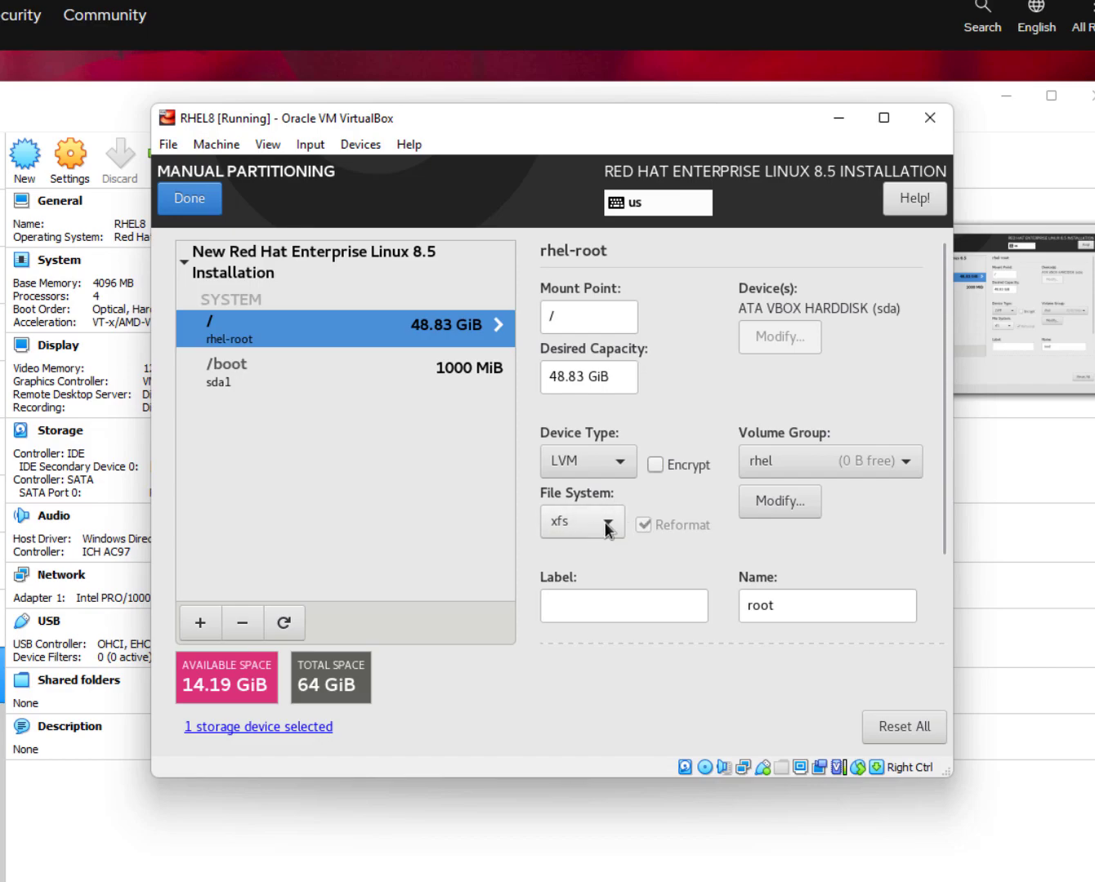
Add a swap mount point with 2000 capacity (1.95 GiB) and verify its file system is swap.
click(200, 624)
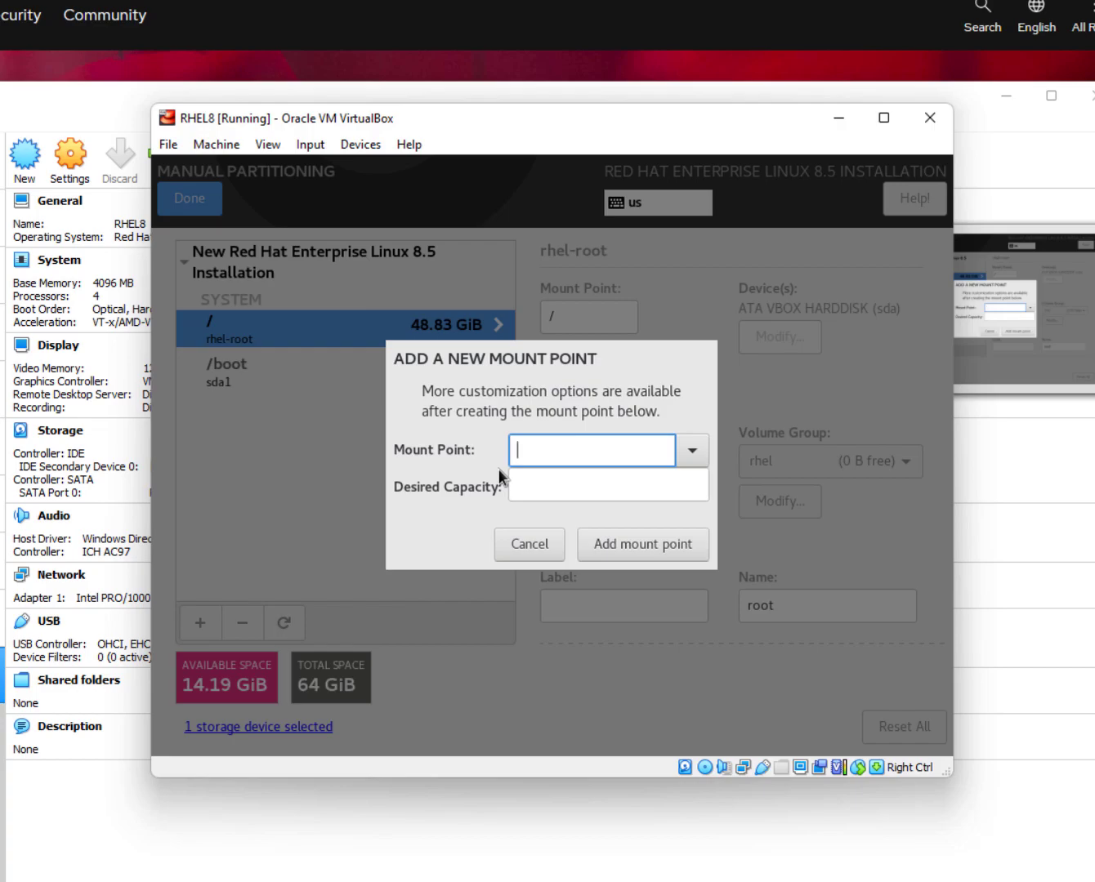
text(swap)
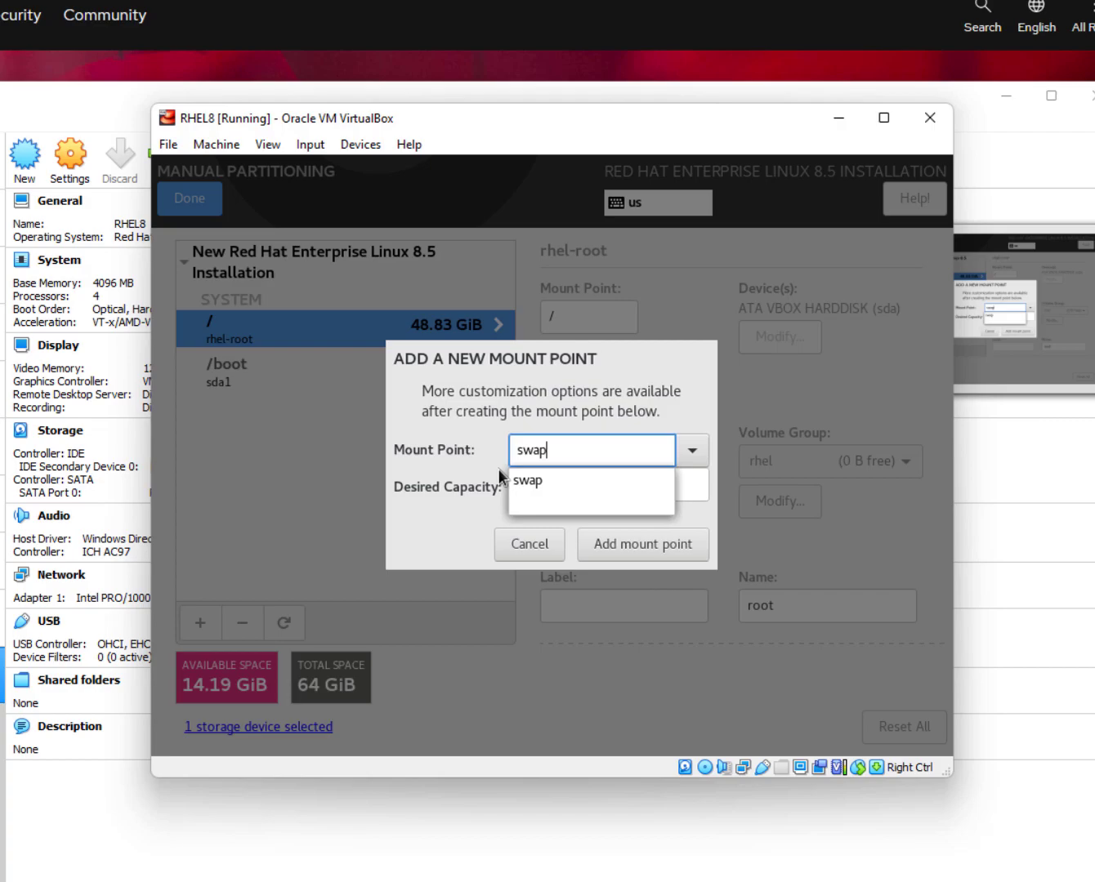
click(624, 481)
click(622, 478)
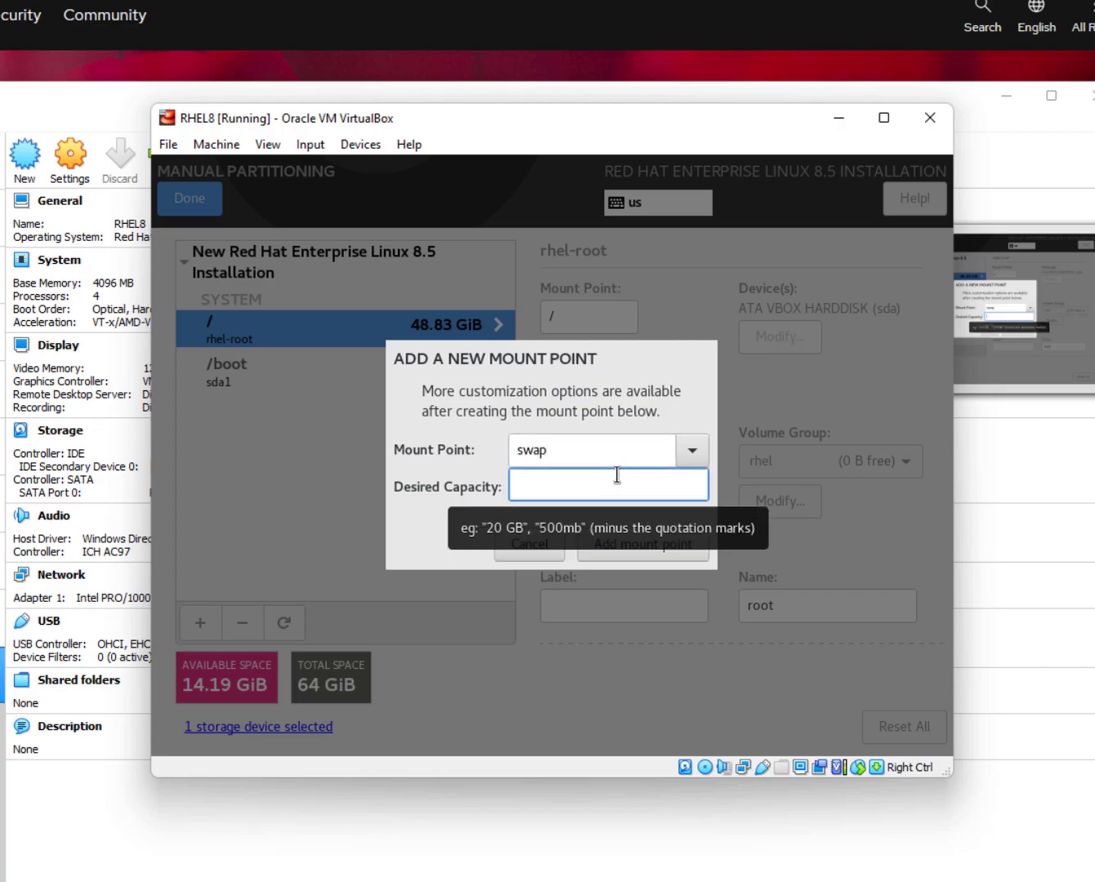
text(2000)
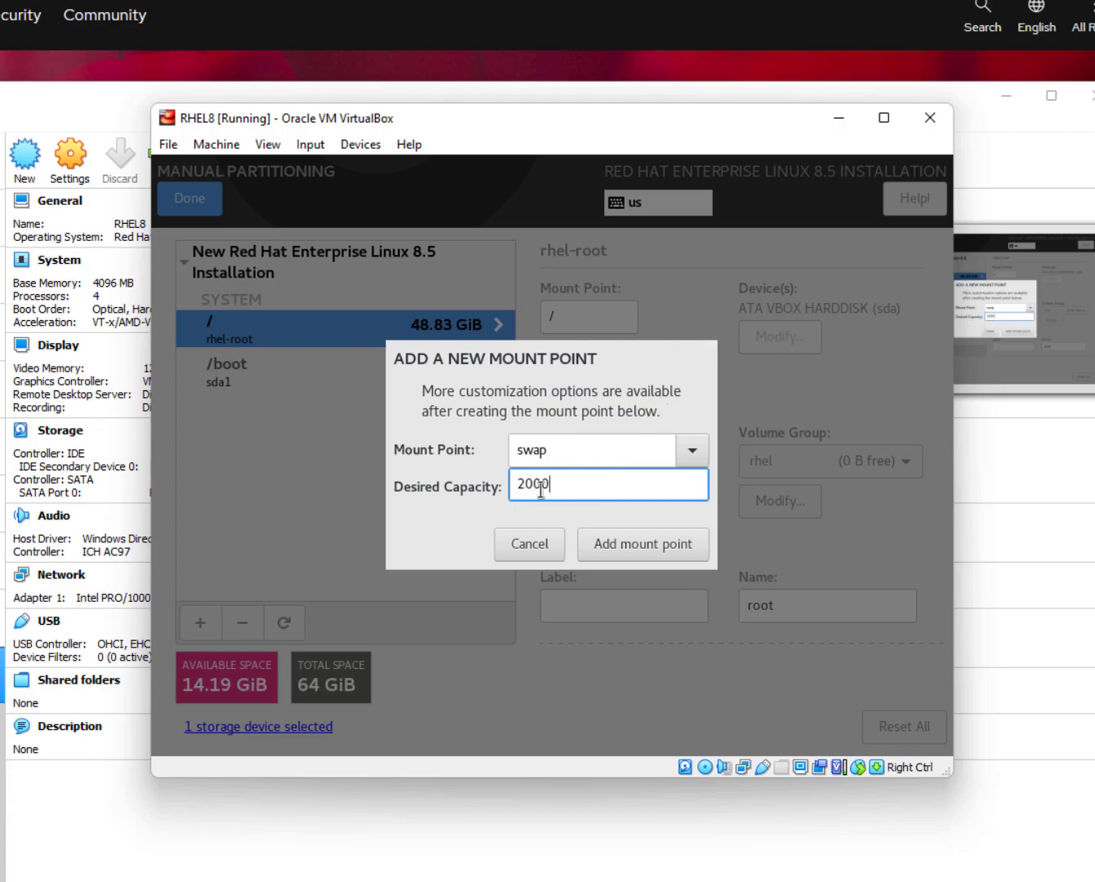
click(683, 550)
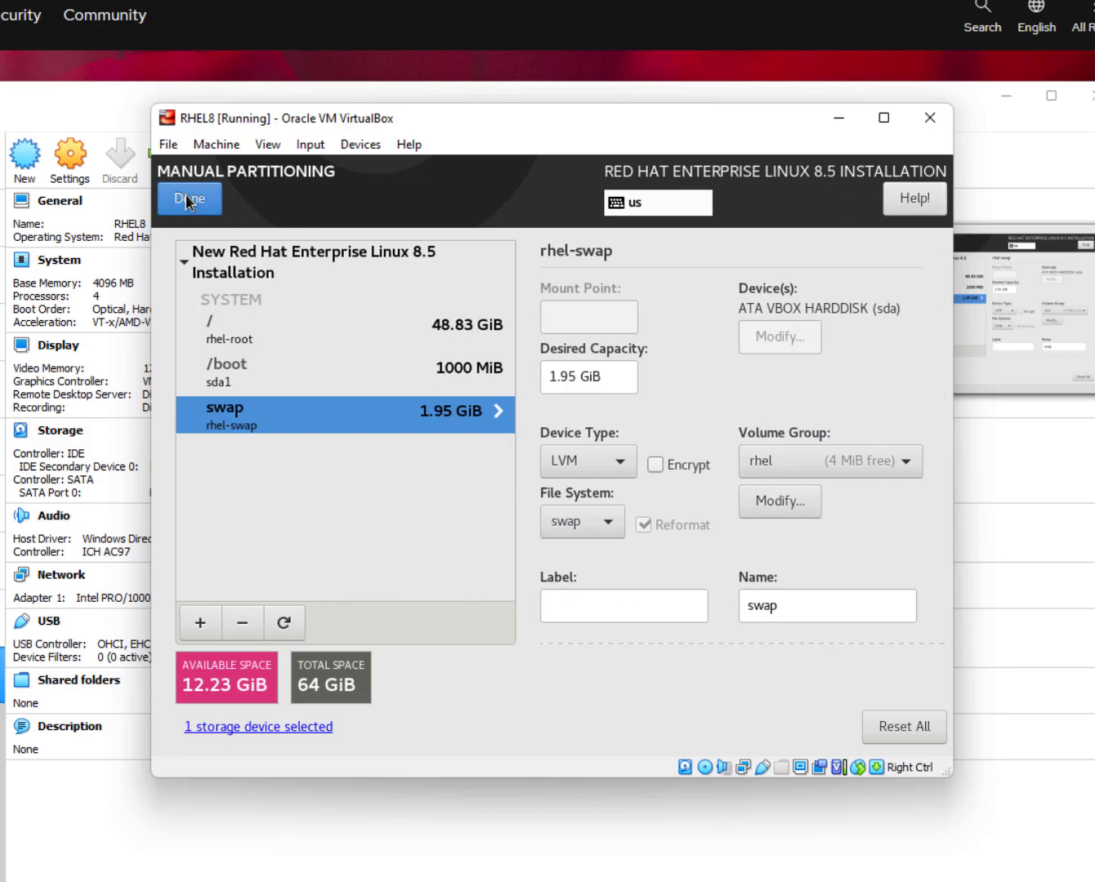
click(593, 524)
click(592, 524)
click(593, 525)
Keep swap as the file system, accept the partitioning changes, and go to Network & Host Name.
click(559, 527)
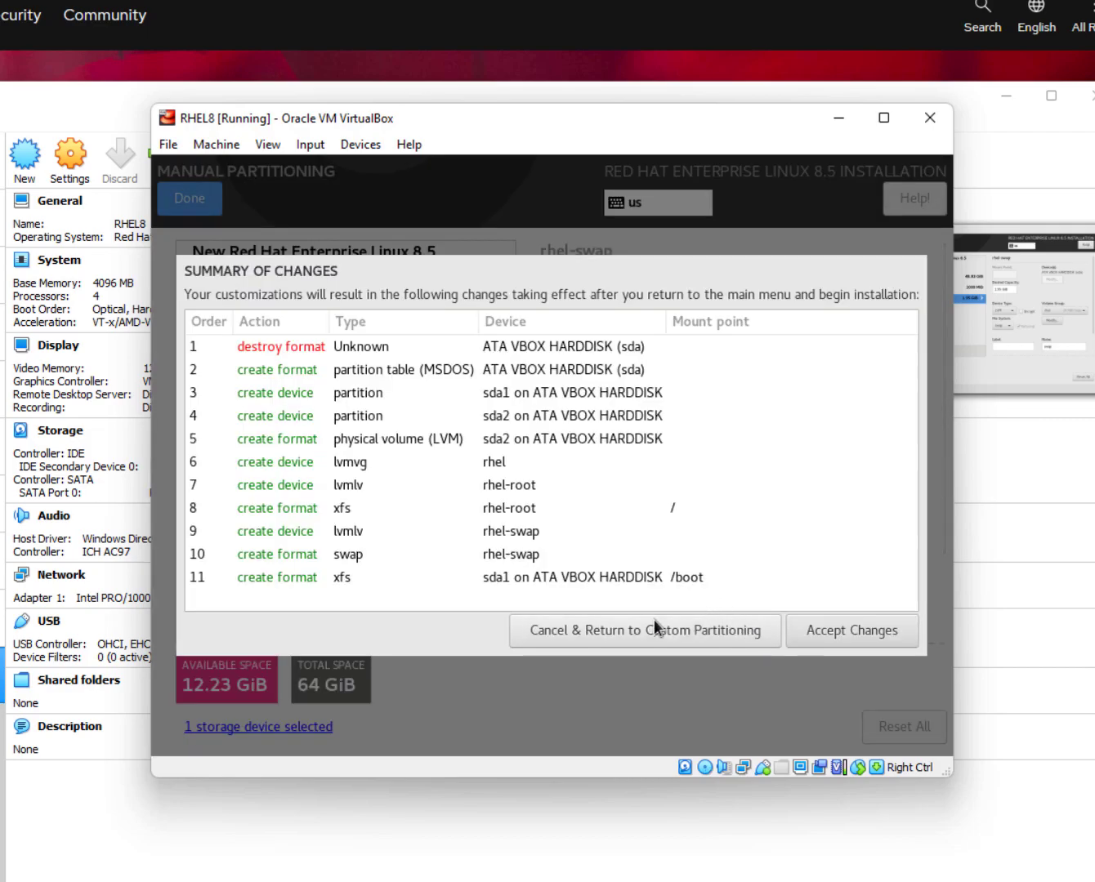
click(839, 634)
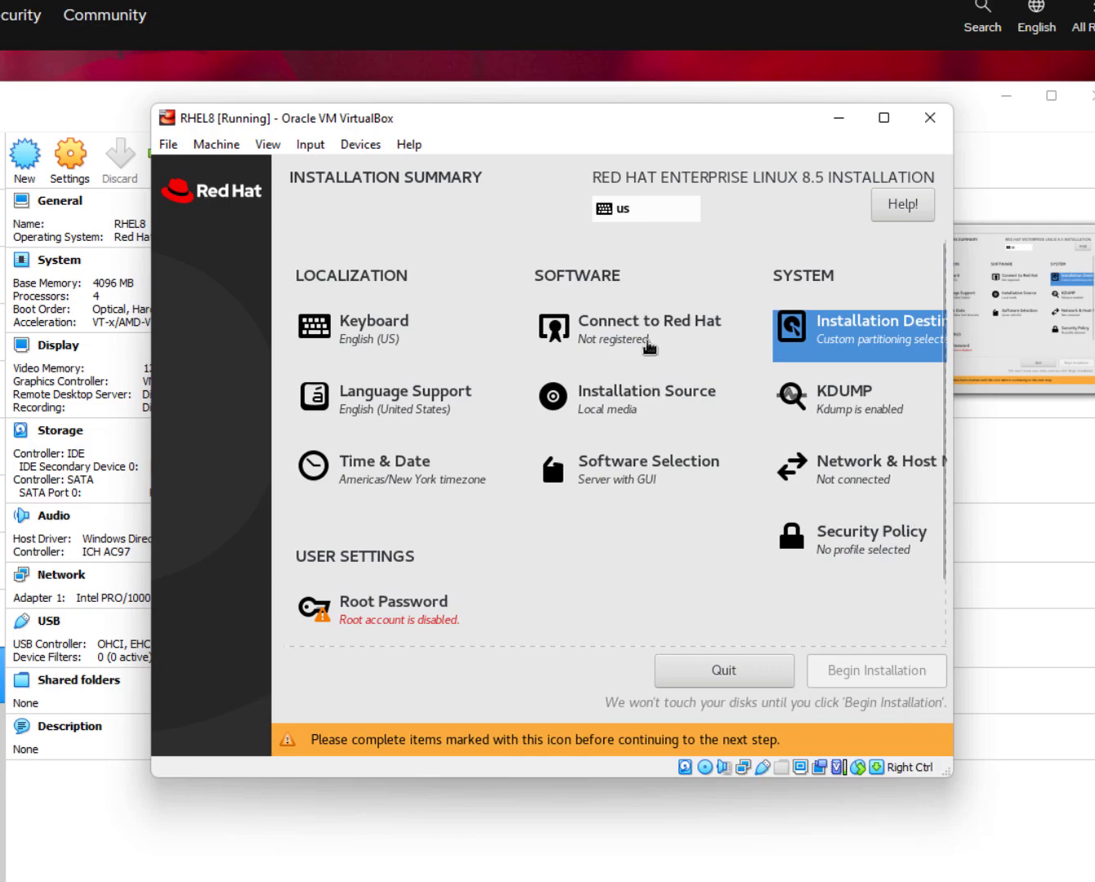
click(879, 464)
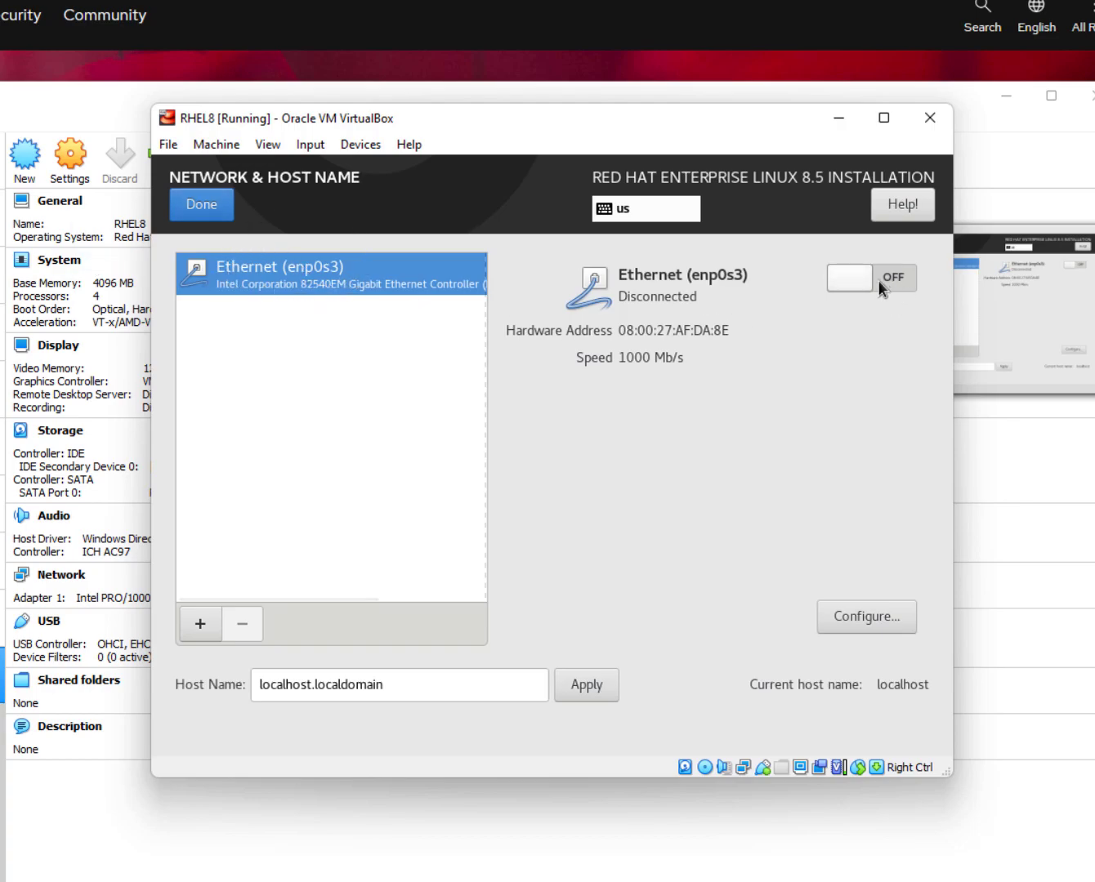
Switch the enp0s3 Ethernet connection on.
click(856, 280)
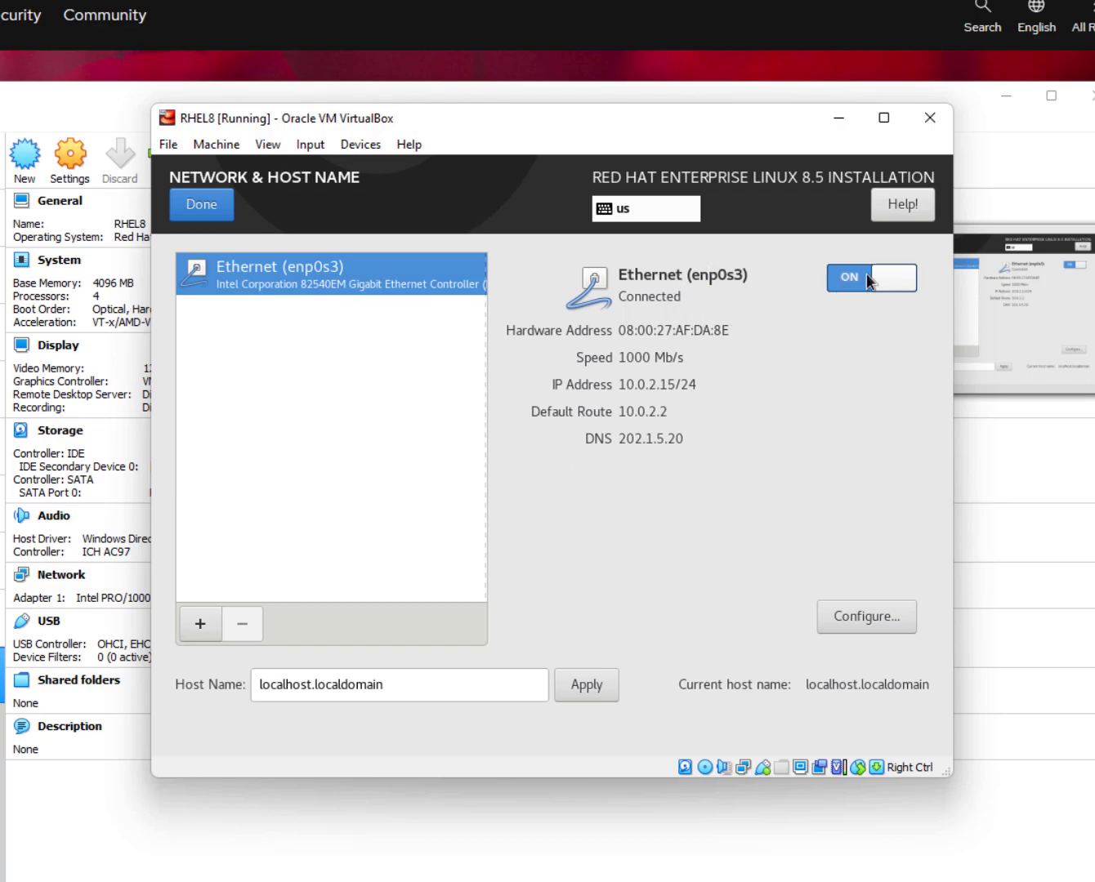
click(893, 277)
click(893, 278)
Set and apply the host name freelancersgate.local.
triple_click(404, 686)
text(free;)
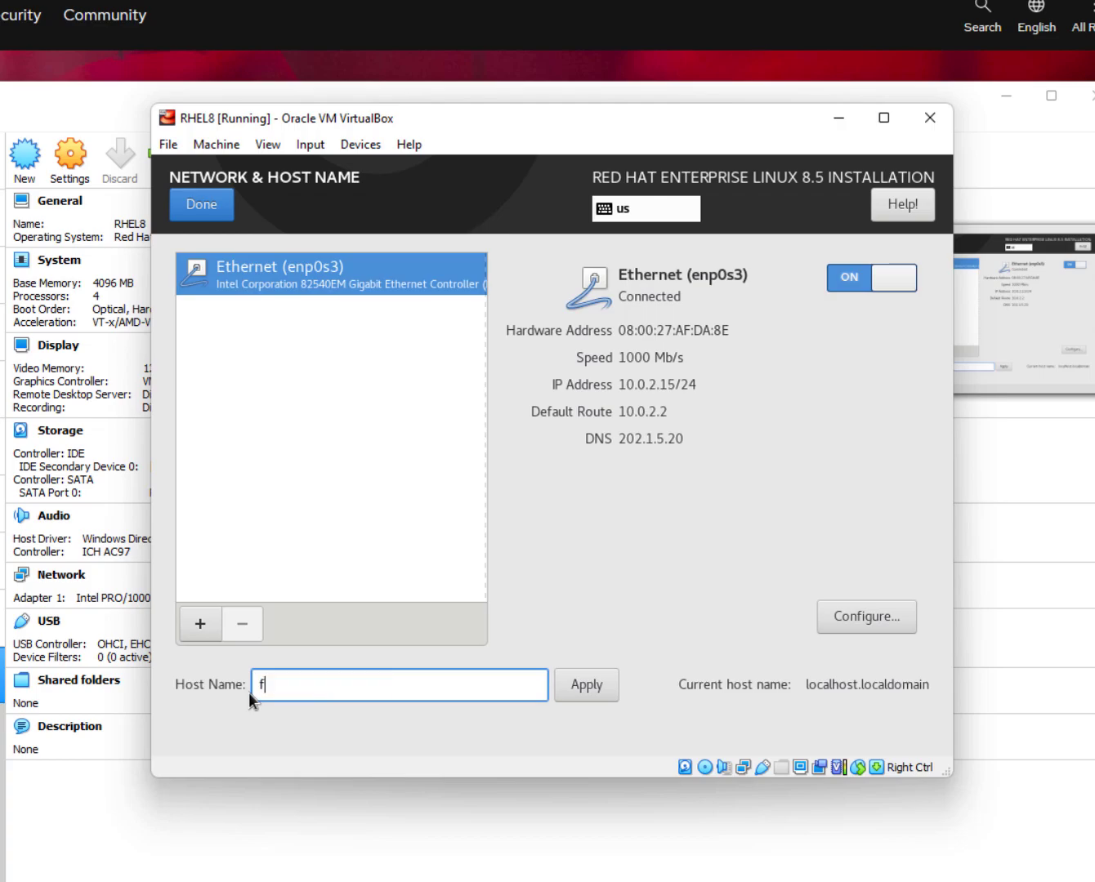
key(BackSpace)
text(lancersgate)
key(BackSpace)
key(BackSpace)
key(BackSpace)
key(BackSpace)
text(.gate)
key(BackSpace)
key(BackSpace)
key(BackSpace)
key(BackSpace)
text(gate.local)
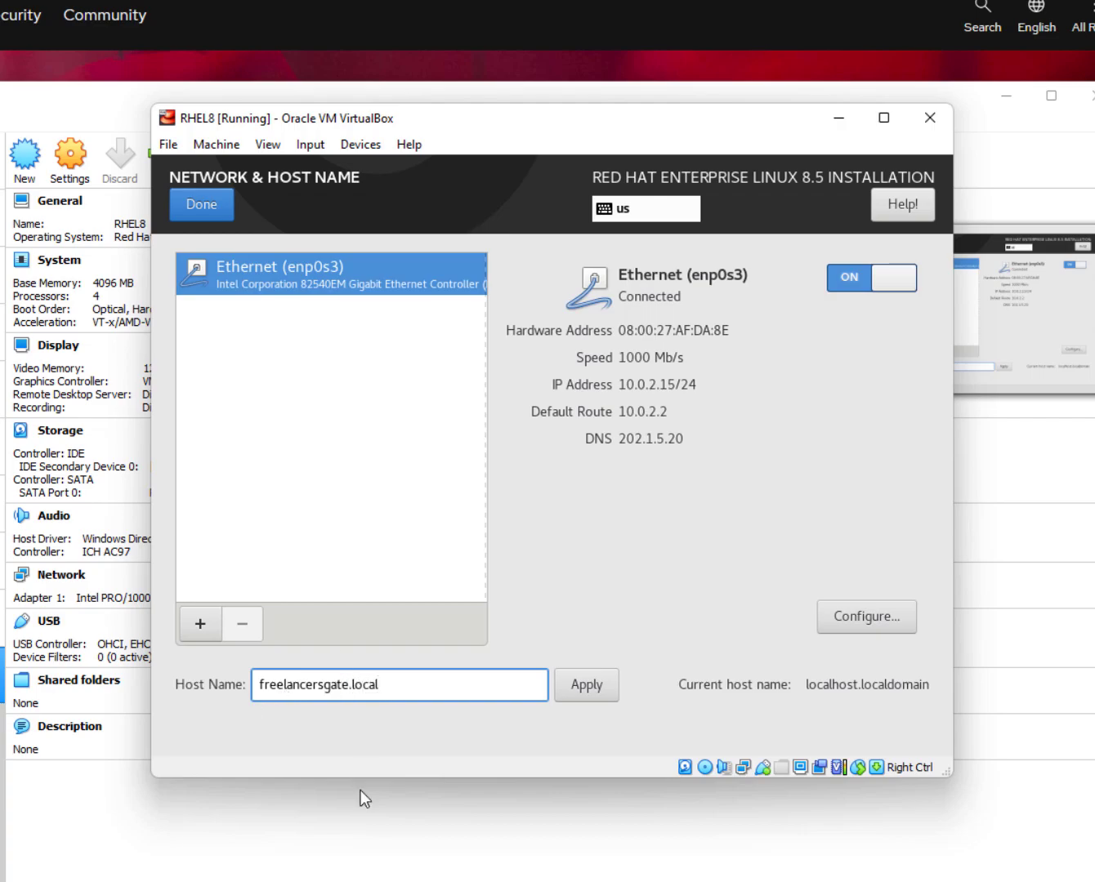
click(584, 685)
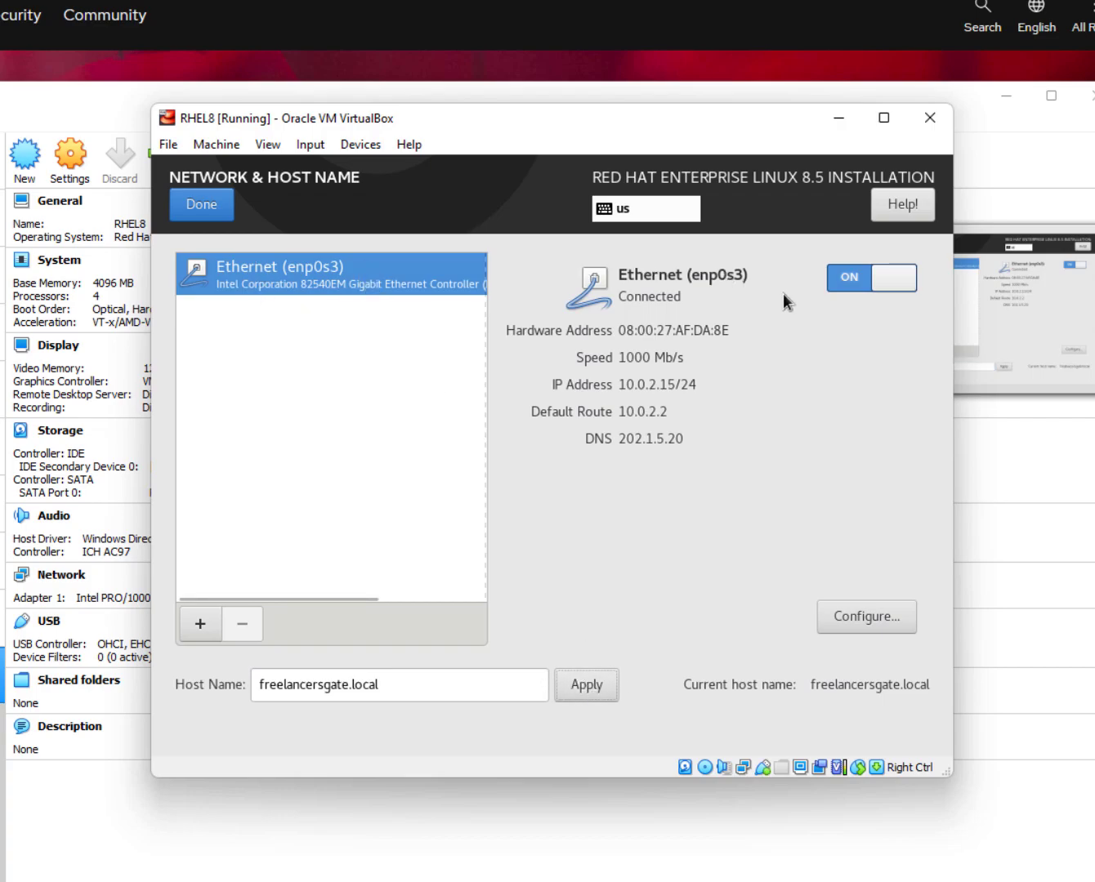
click(876, 608)
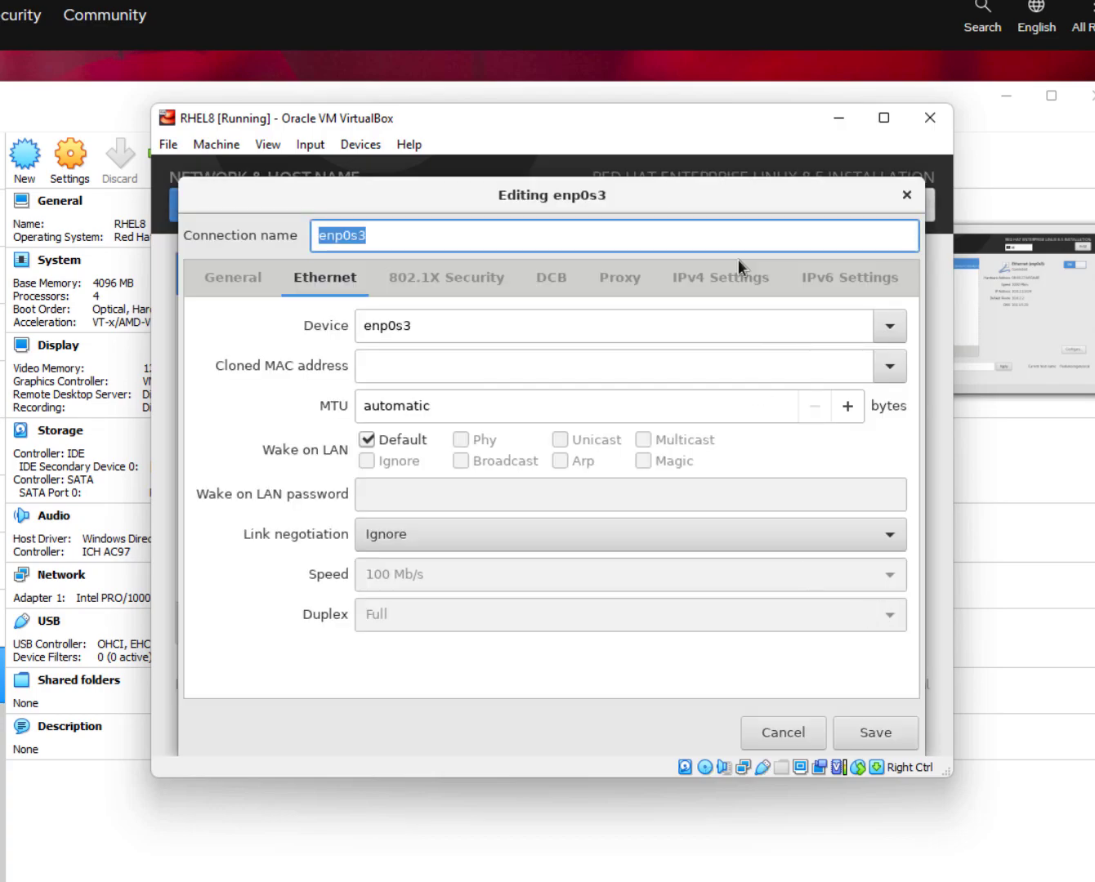
Review the enp0s3 Proxy, 802.1X Security and Ethernet settings, cancel unchanged, and finish network setup.
click(625, 281)
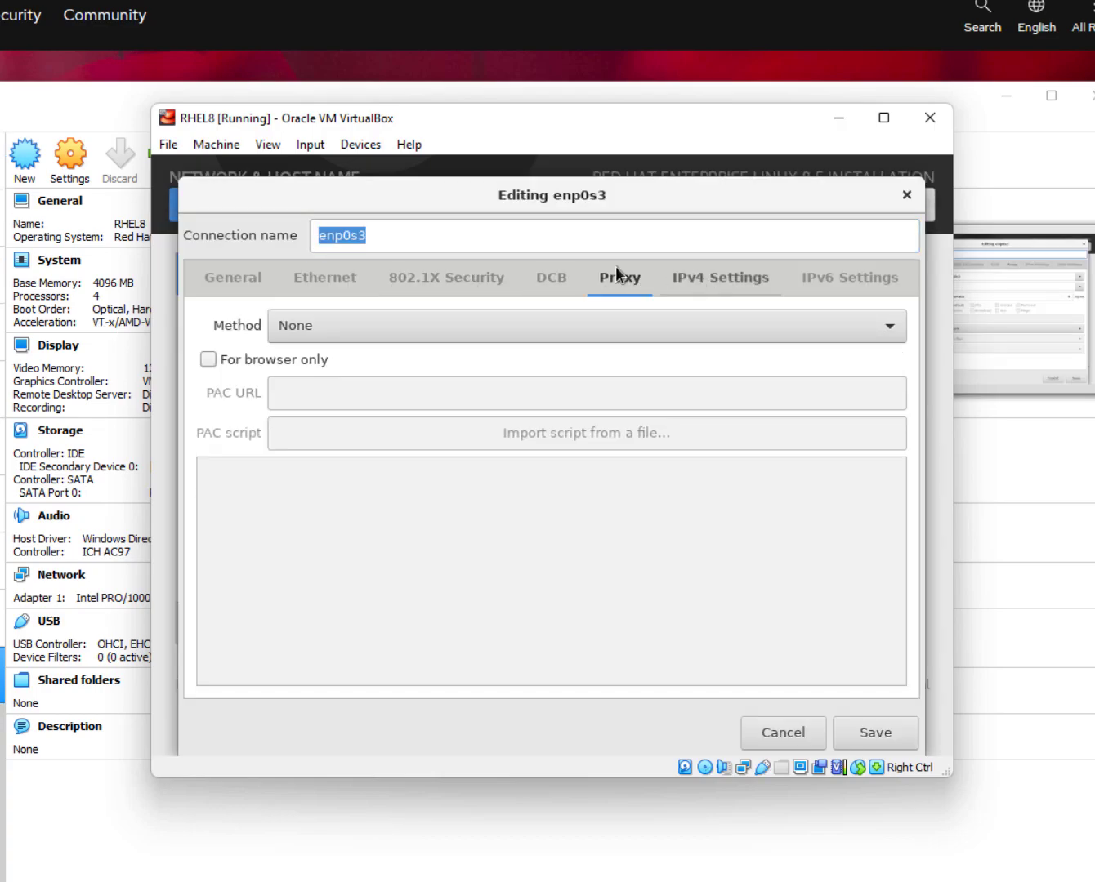
click(567, 325)
click(567, 325)
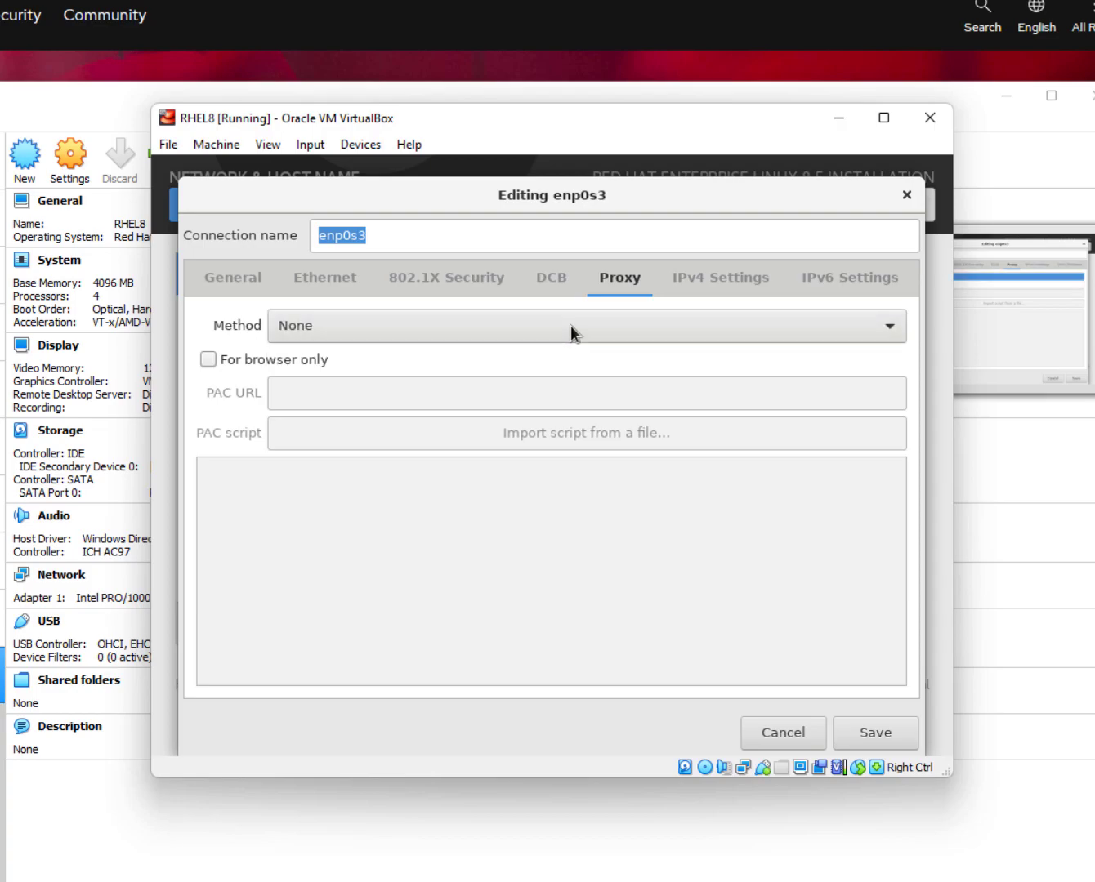
click(477, 280)
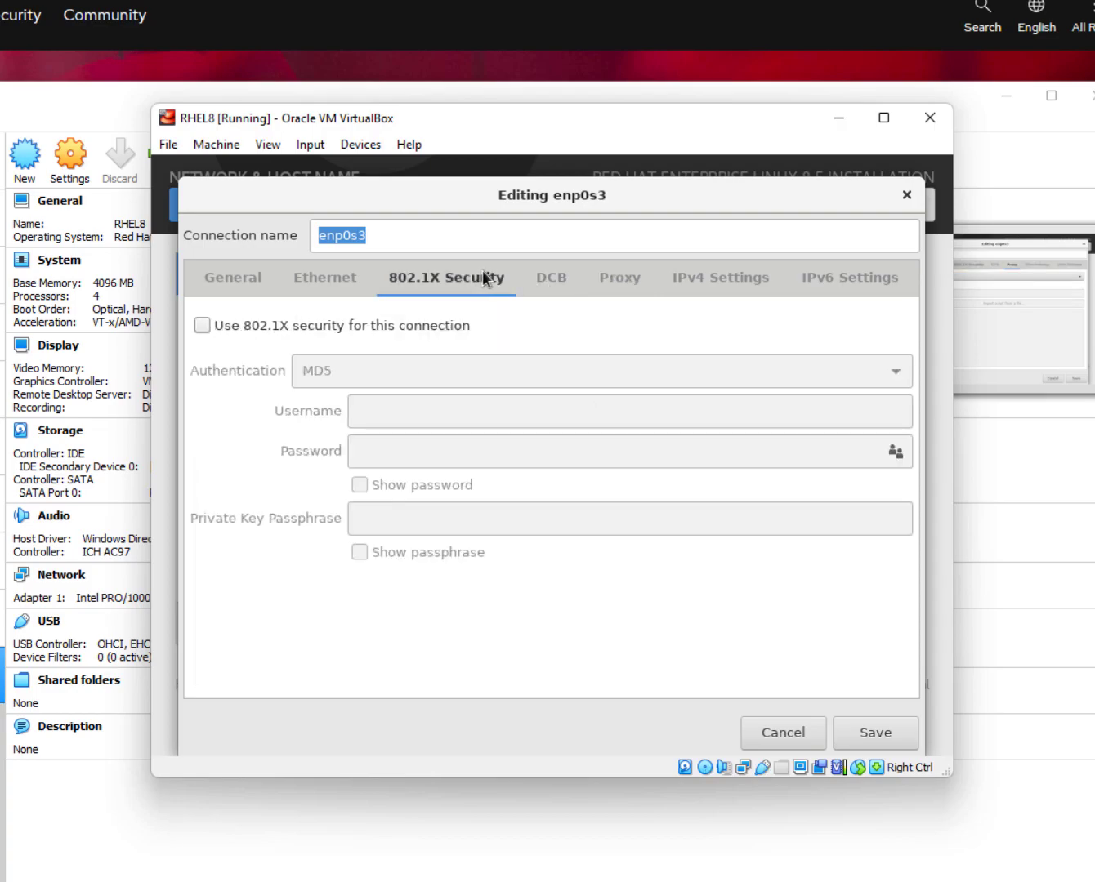
click(601, 278)
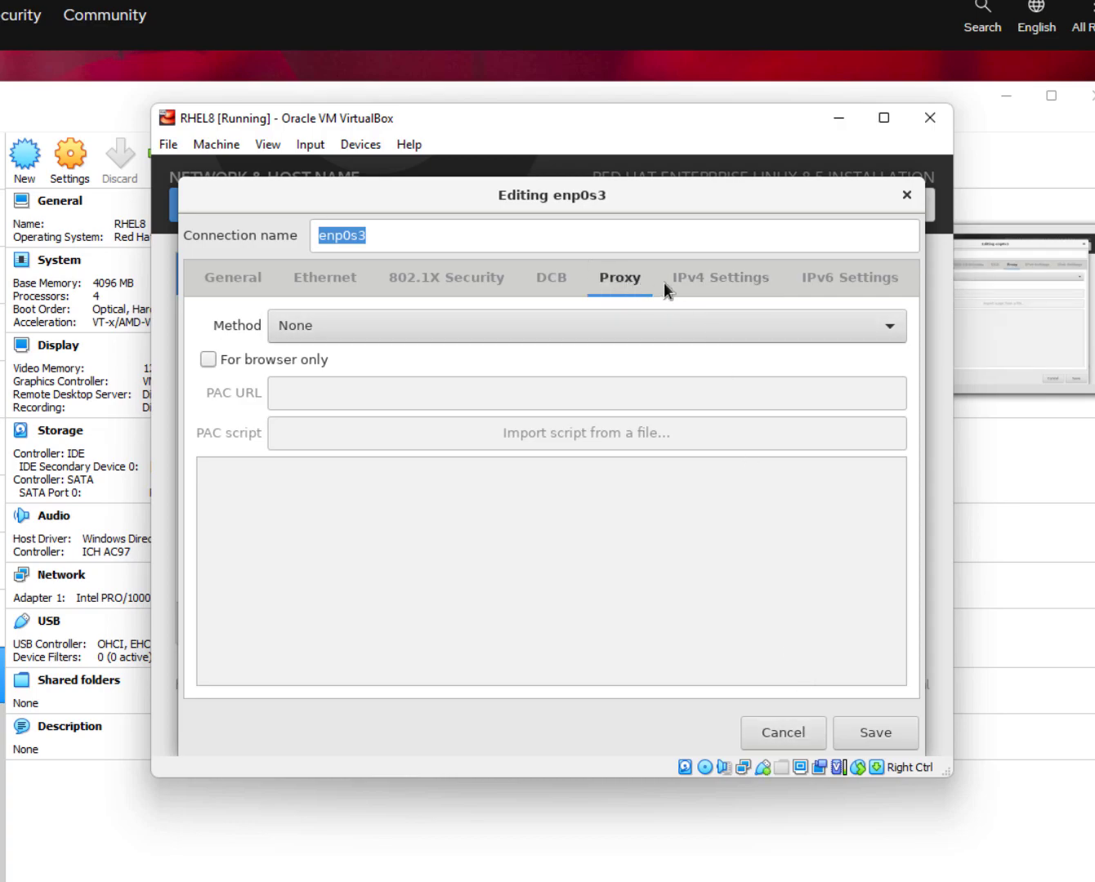
click(294, 278)
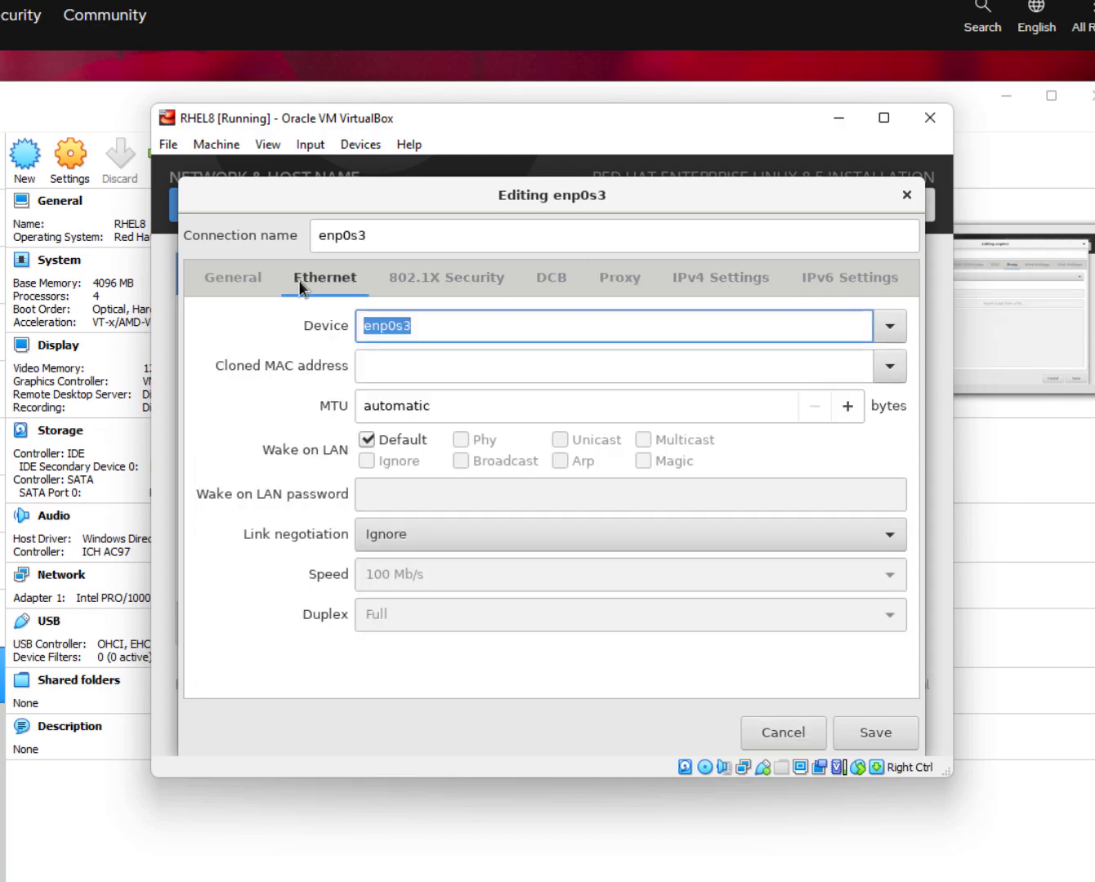
click(783, 734)
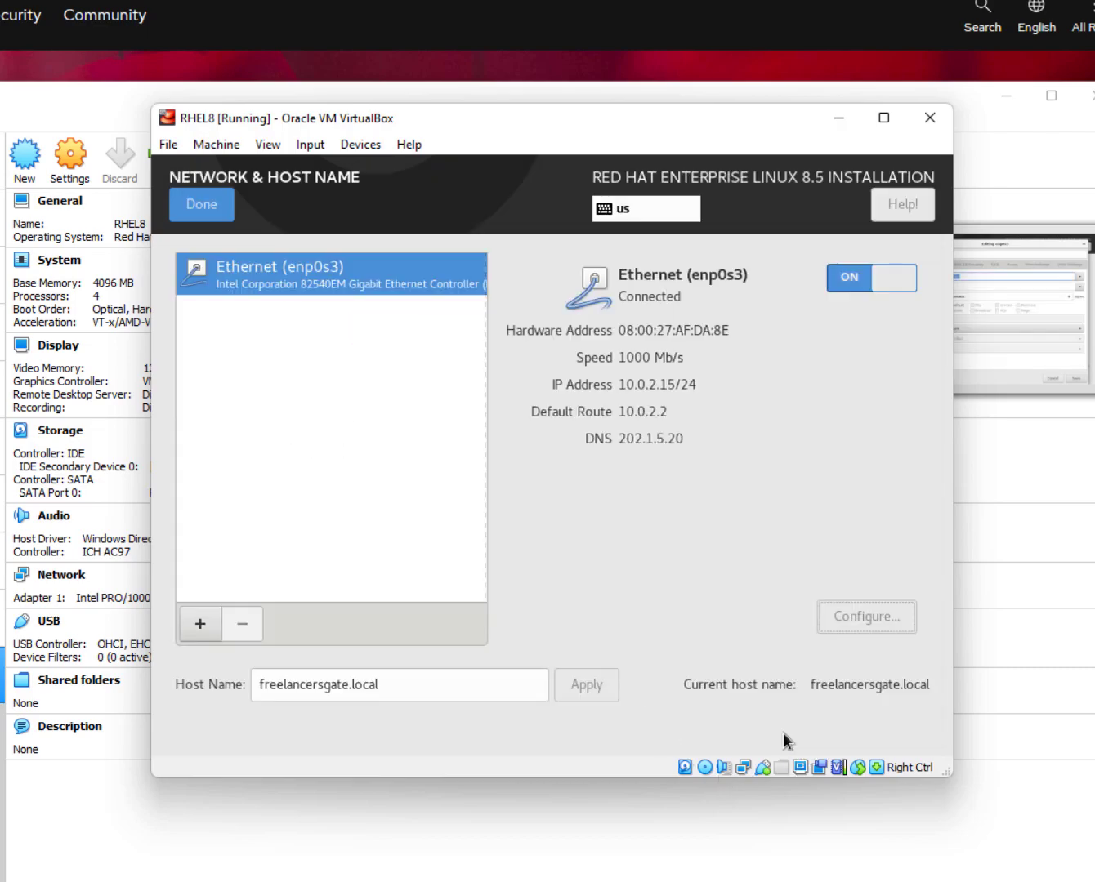
click(200, 208)
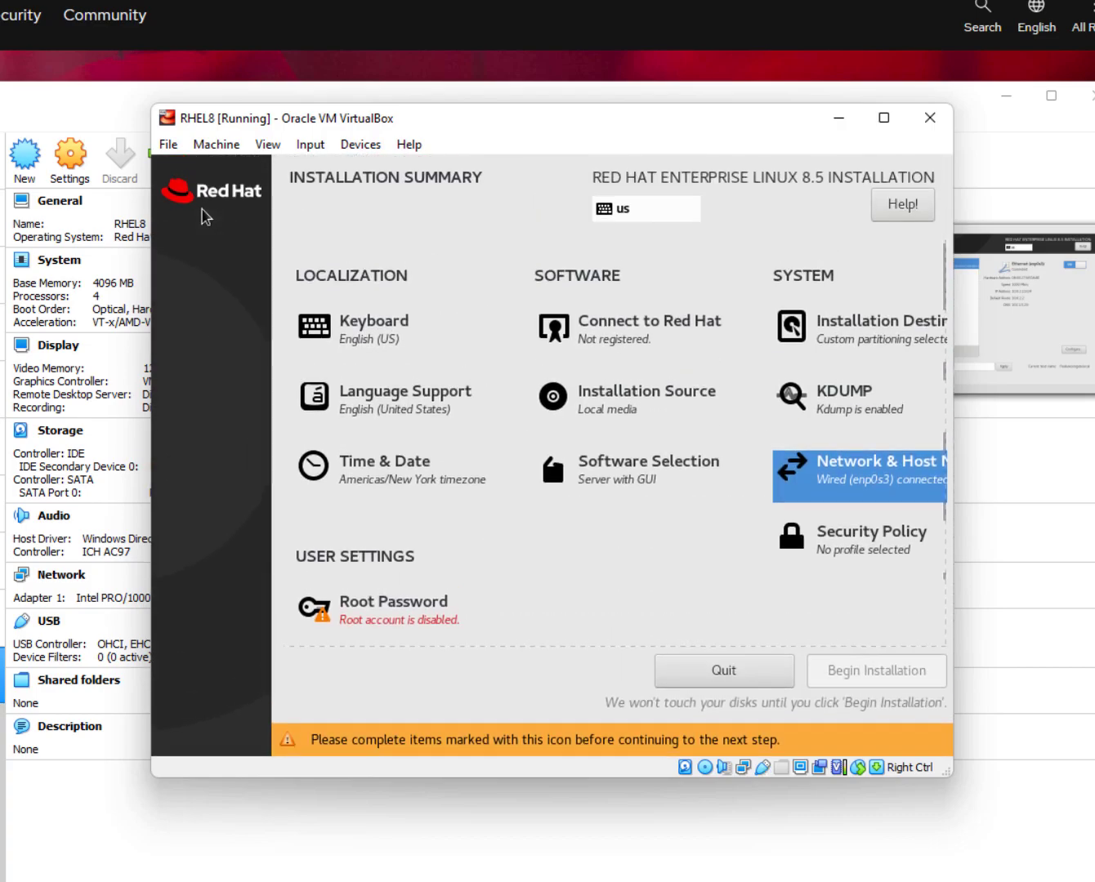
Leave the Security Policy settings unchanged.
click(865, 549)
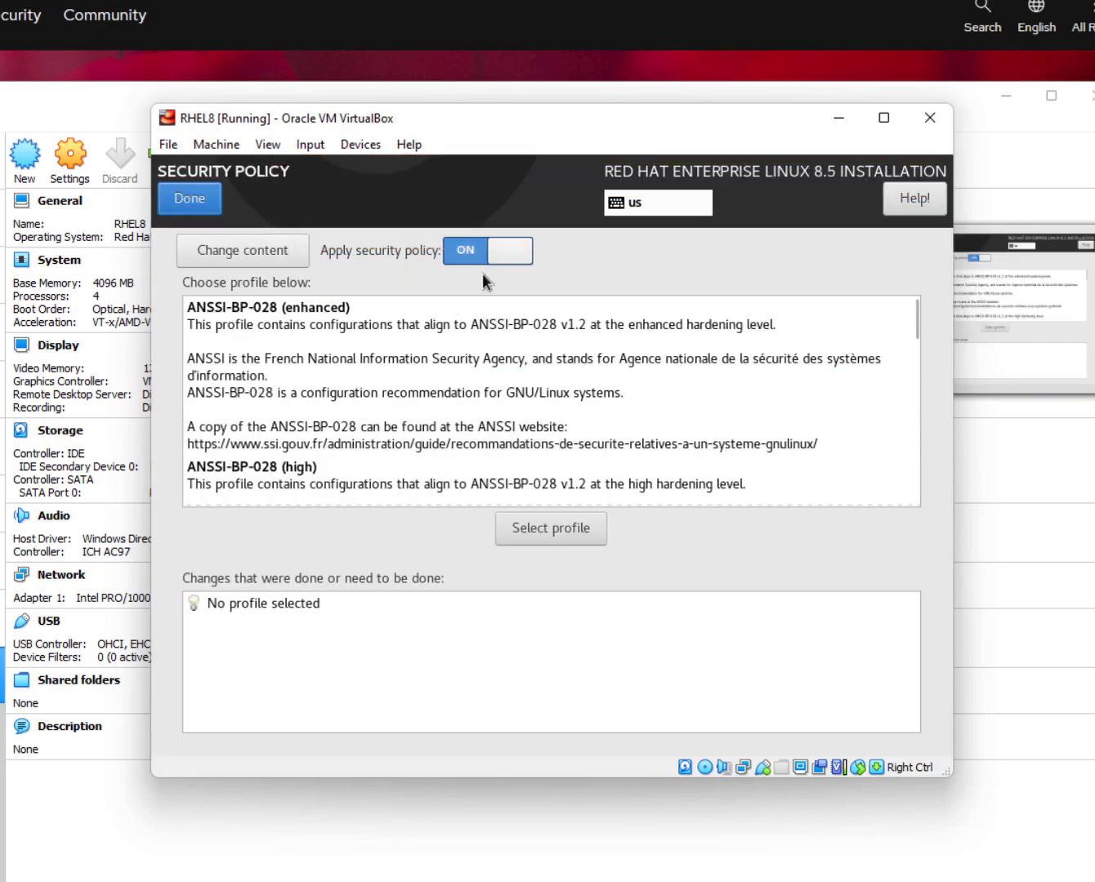
click(181, 203)
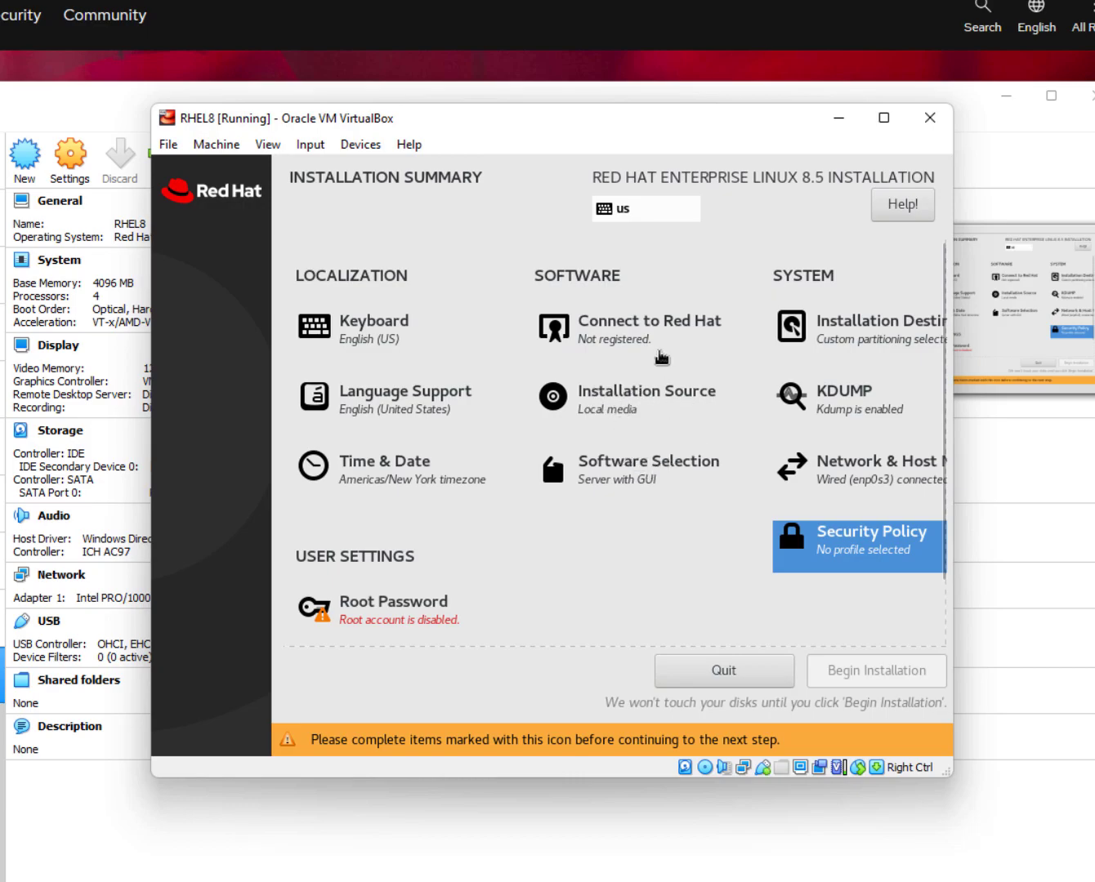
click(614, 321)
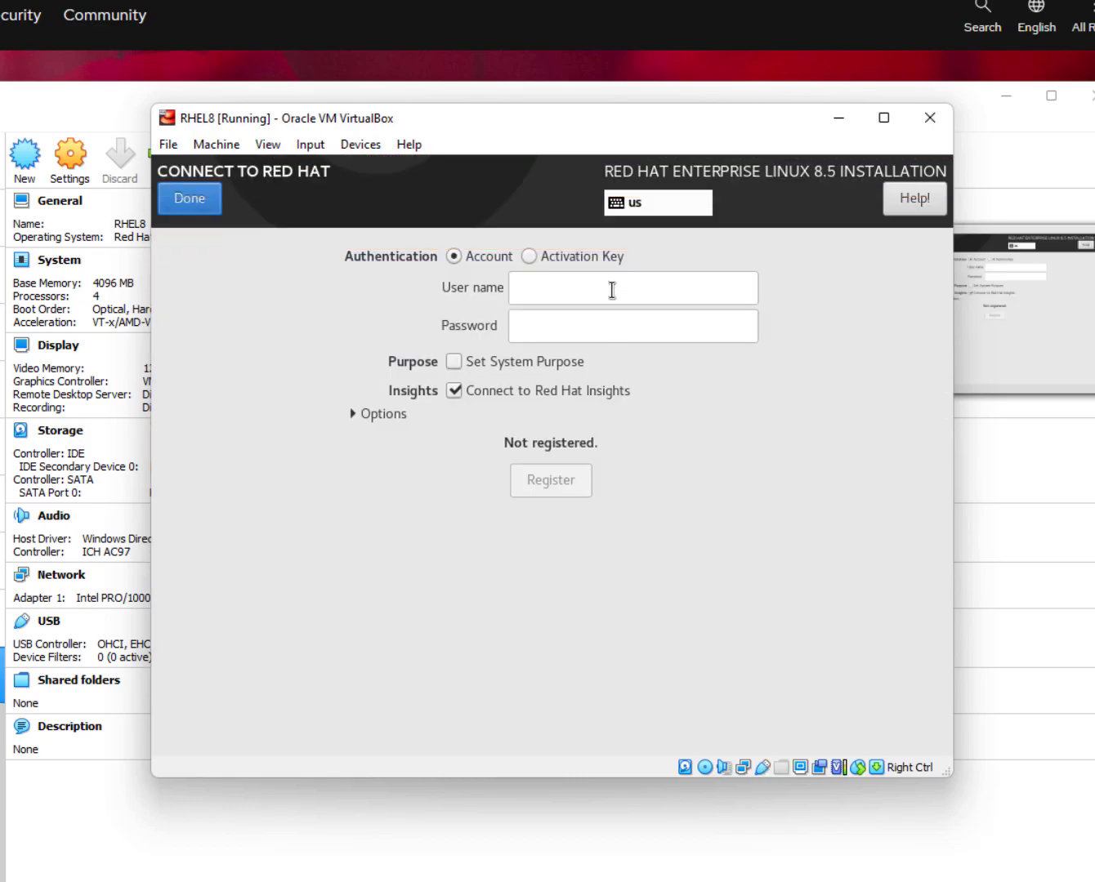
Register with the Red Hat account user name and password, with Insights turned off.
click(612, 291)
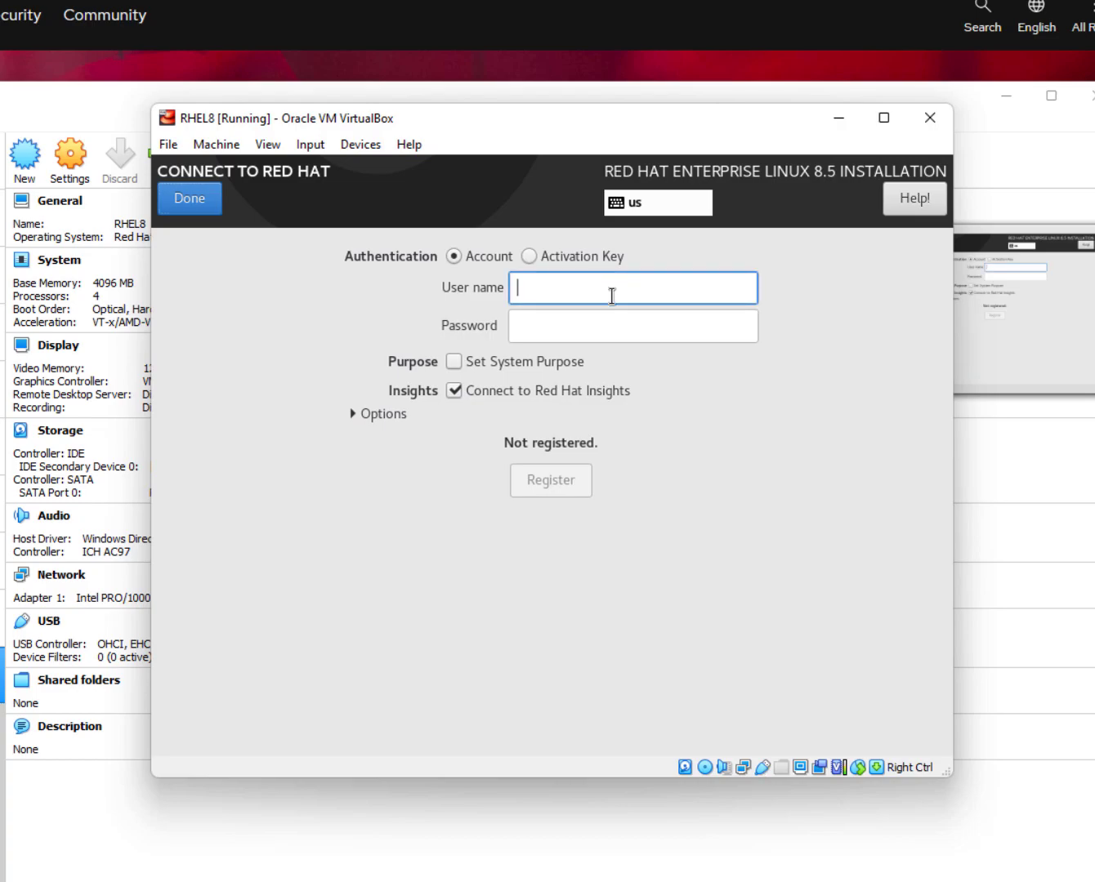
text(cyber1sedu)
key(Tab)
text(******)
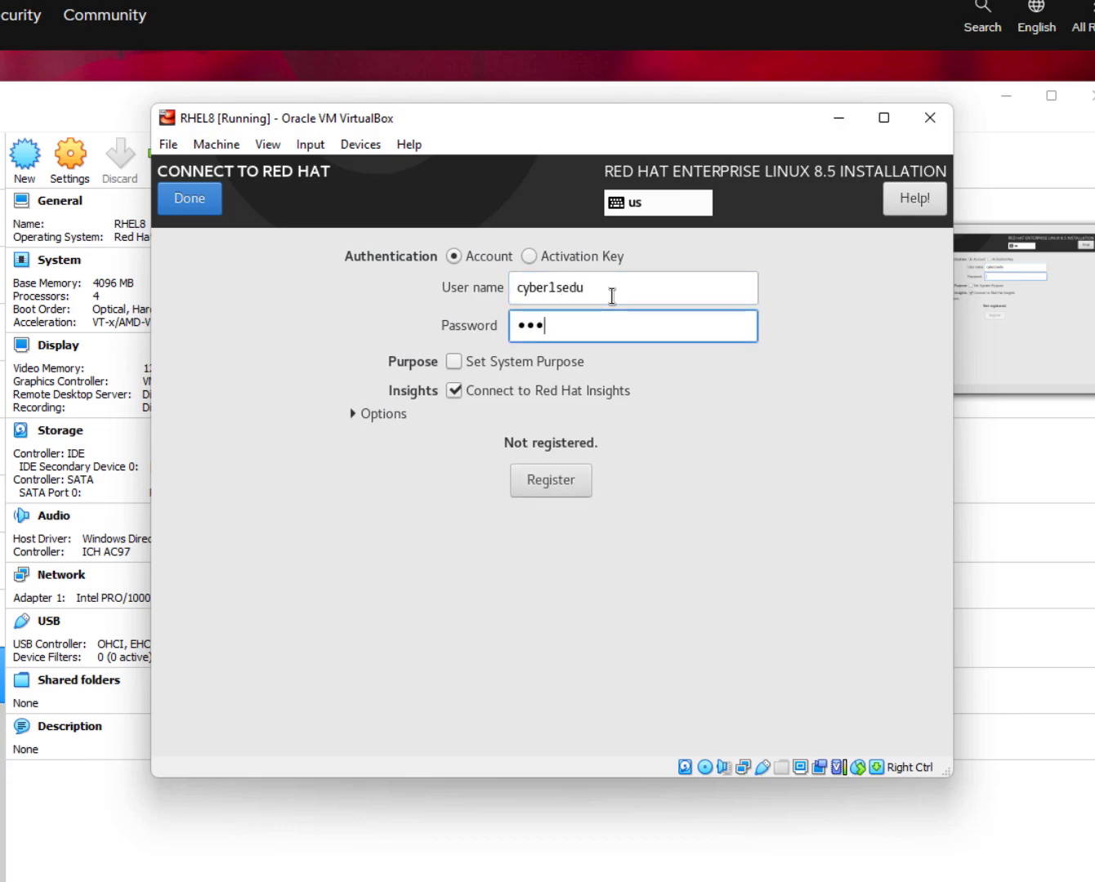
text(**********)
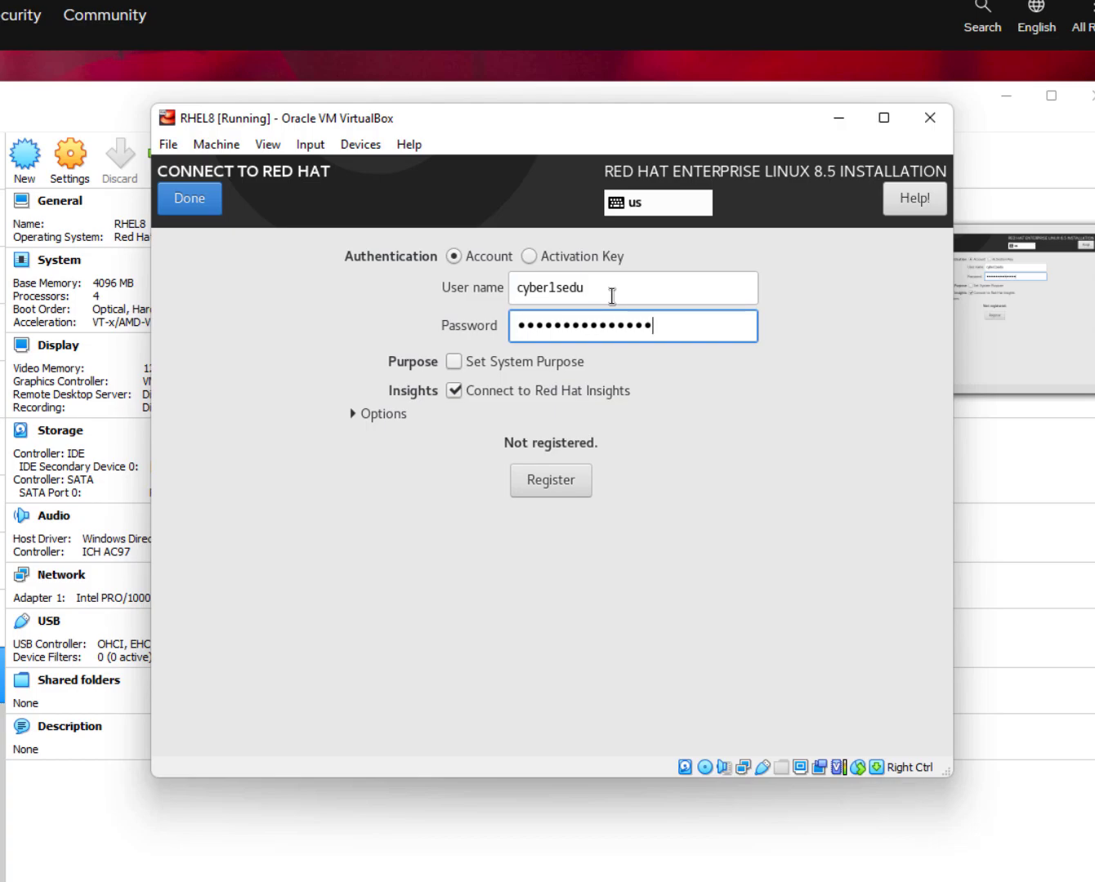
click(531, 394)
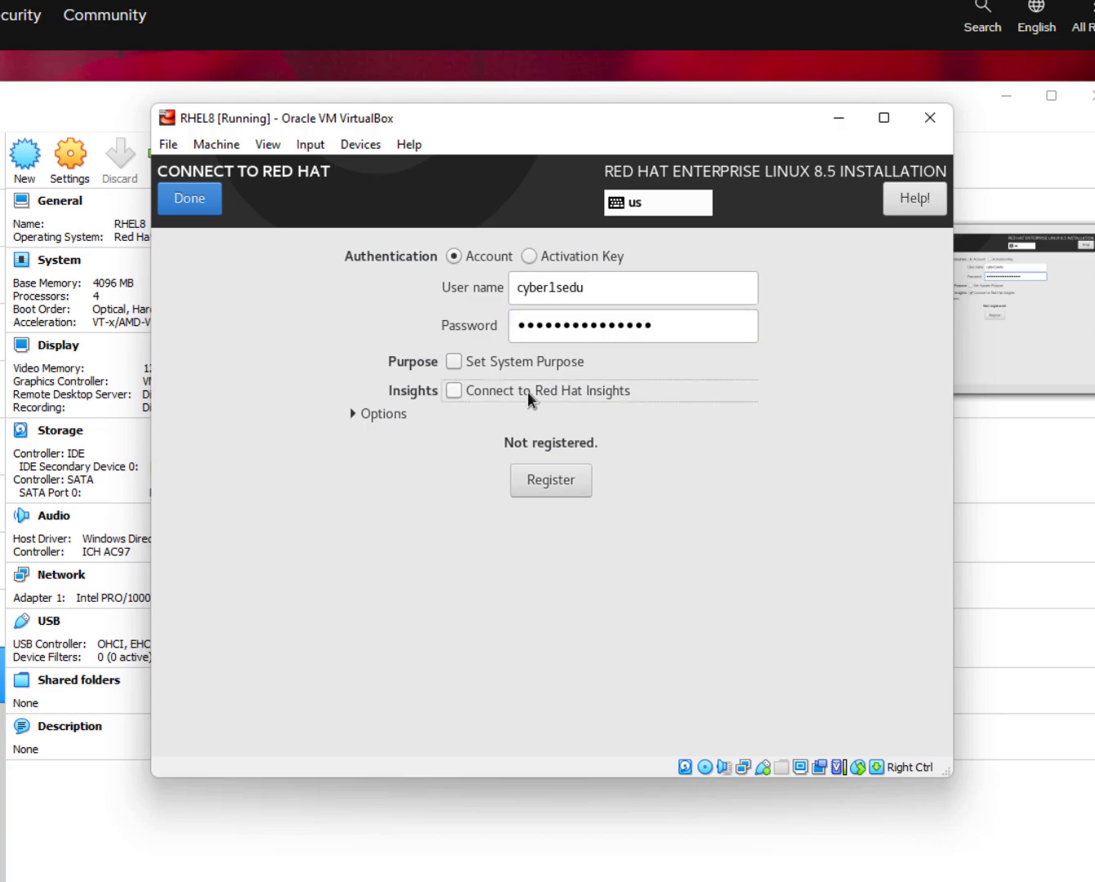
click(539, 482)
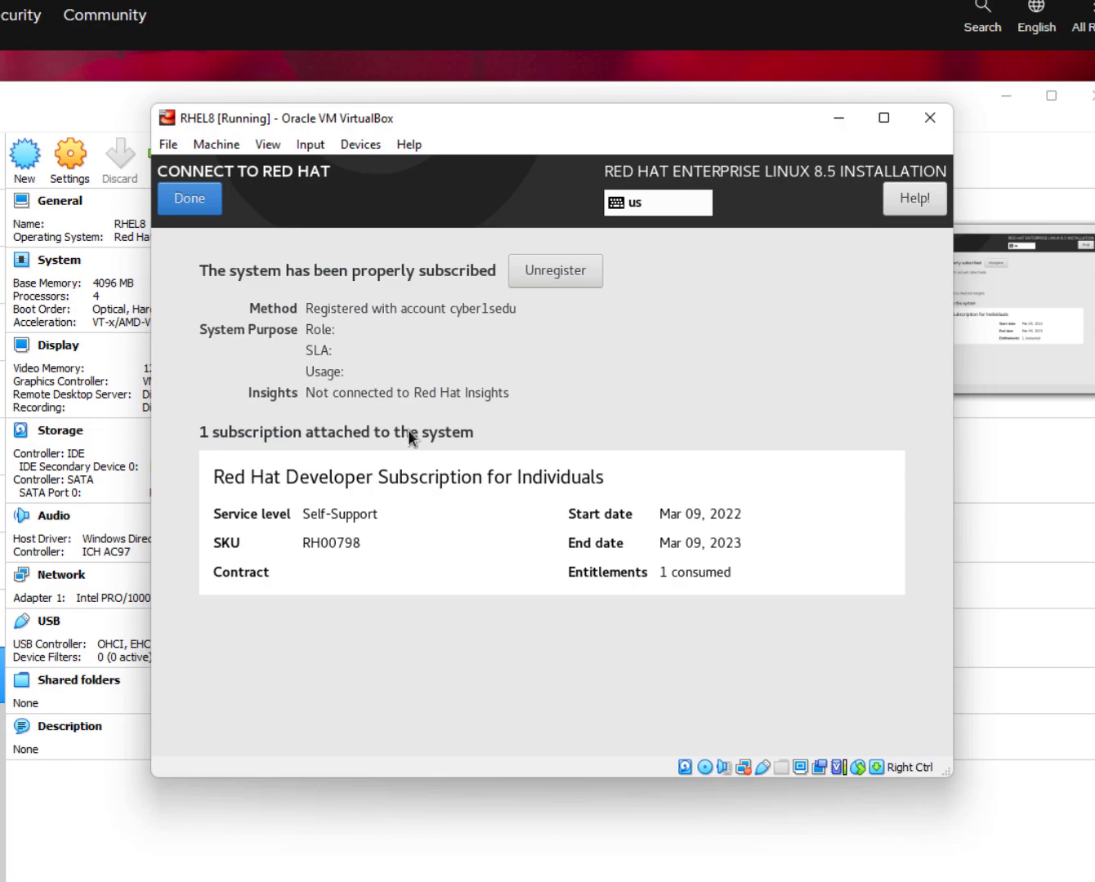
click(402, 507)
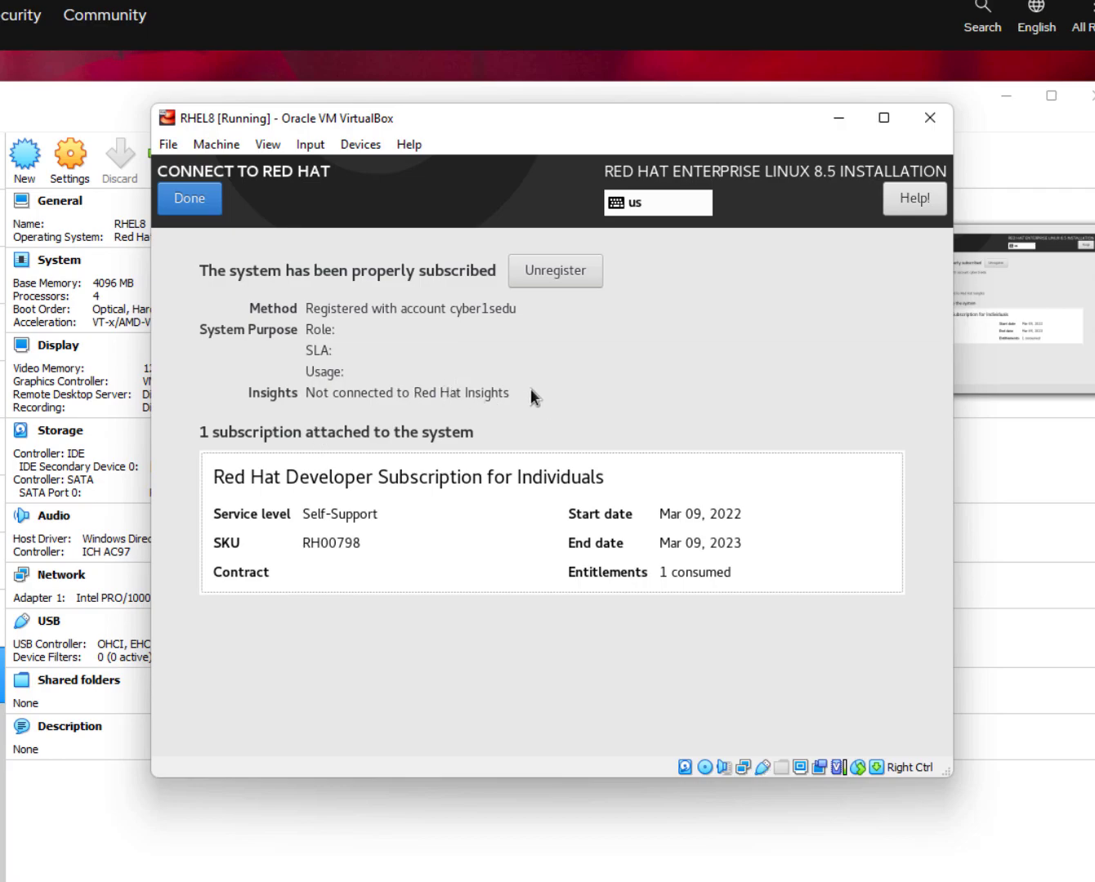
click(199, 206)
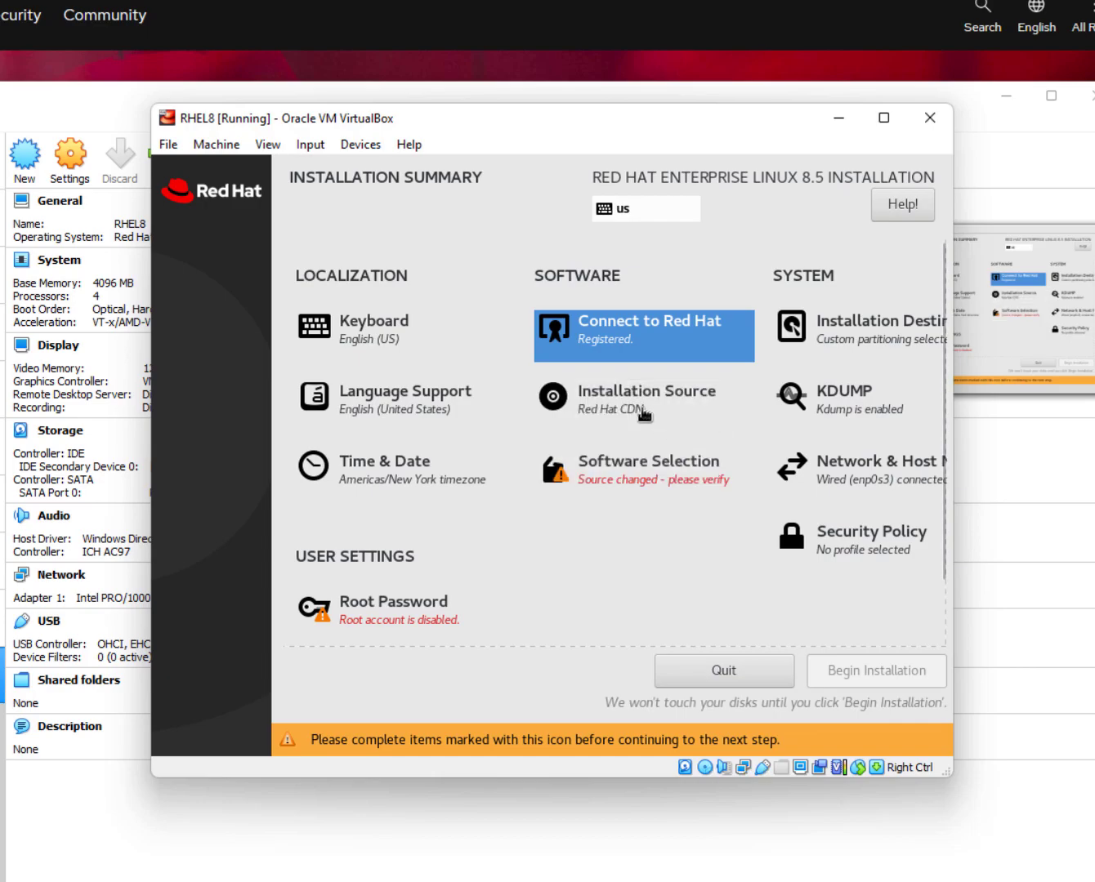
Choose the auto-detected installation media as source and add a repository URL entry.
click(642, 404)
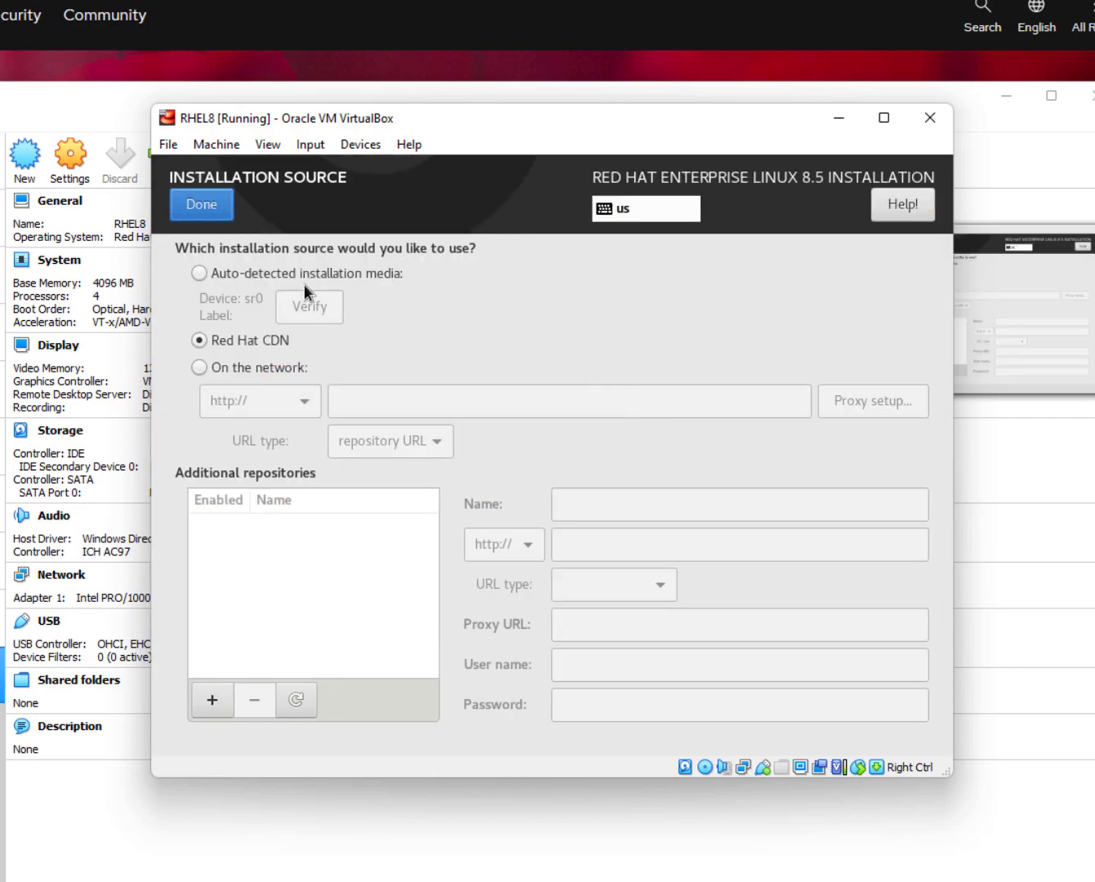
click(255, 272)
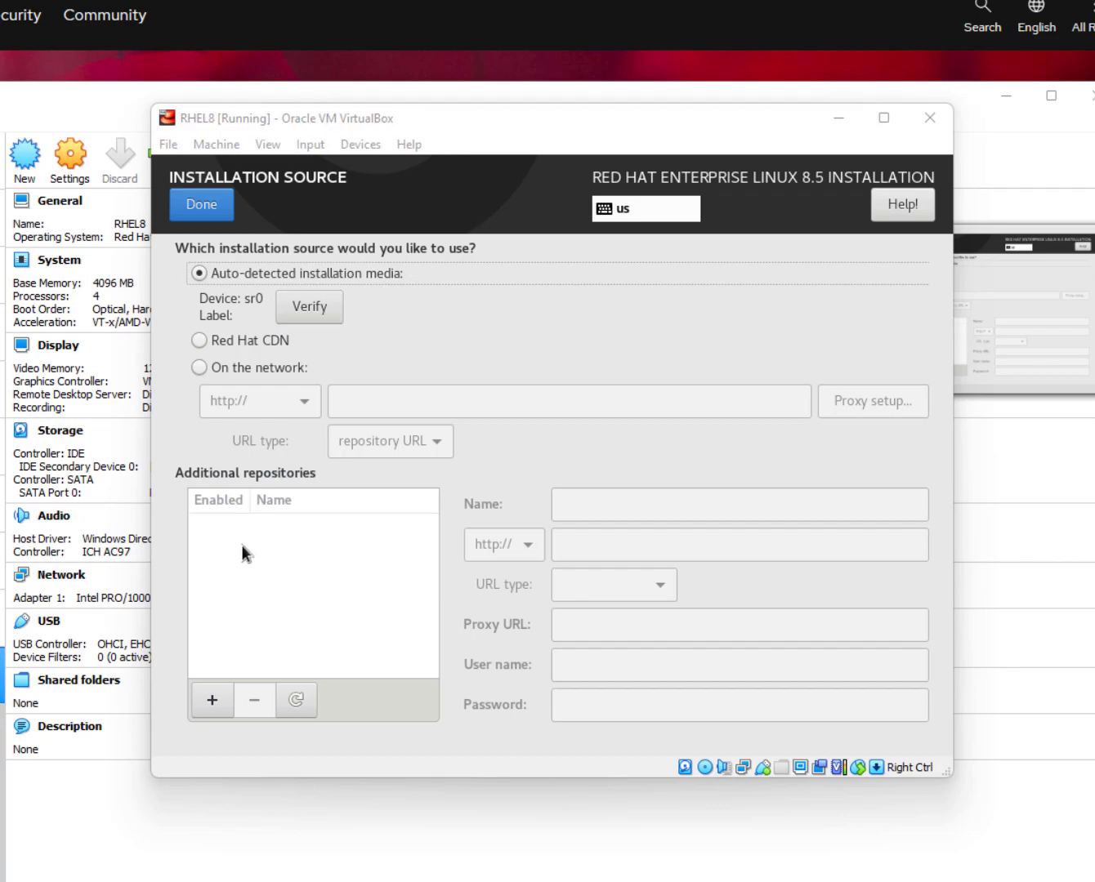
click(209, 694)
click(631, 545)
click(606, 580)
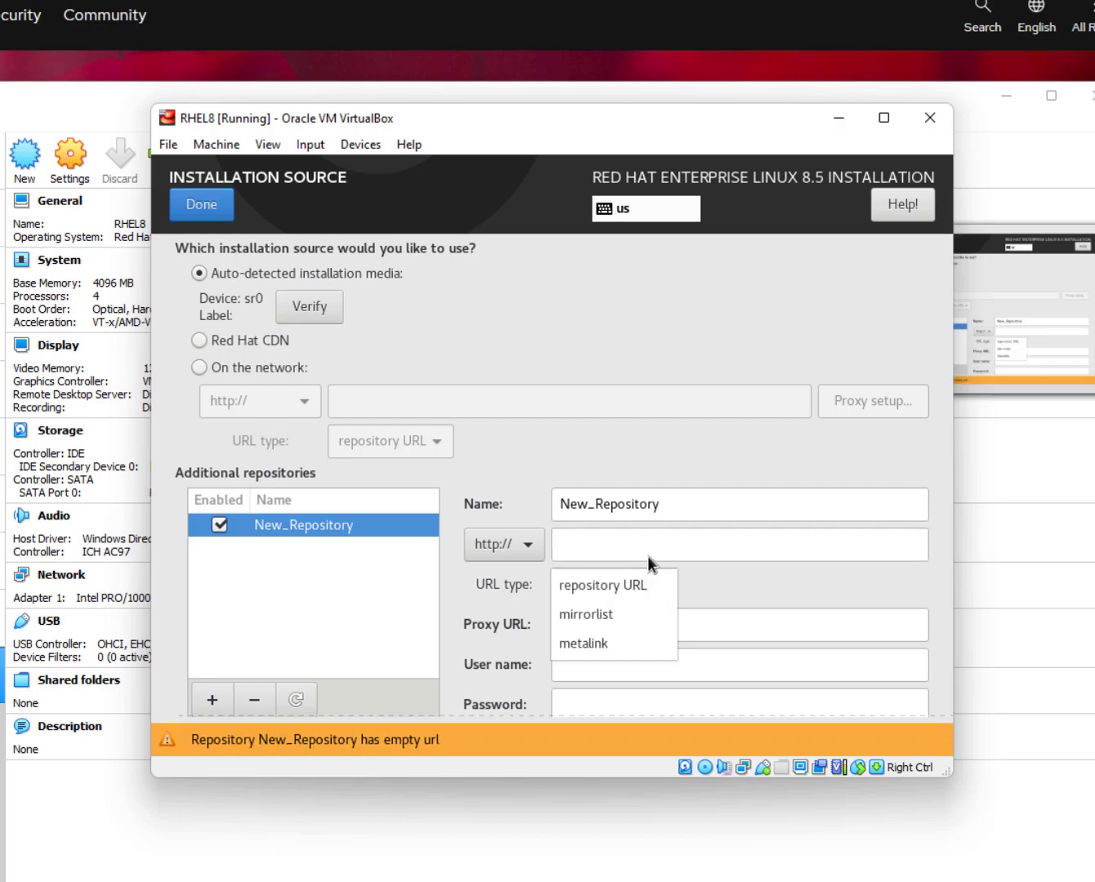
click(510, 625)
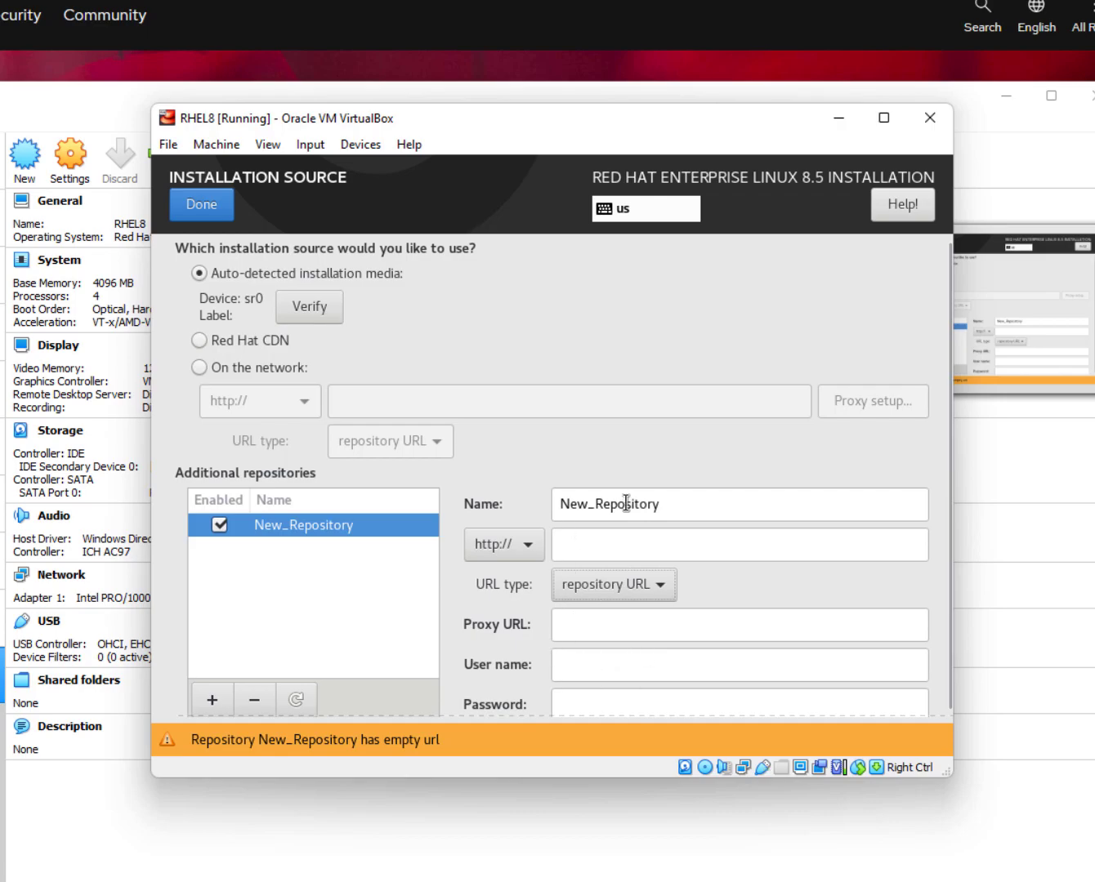
Remove the extra New_Repository entry and confirm the local media source.
drag(656, 507, 473, 508)
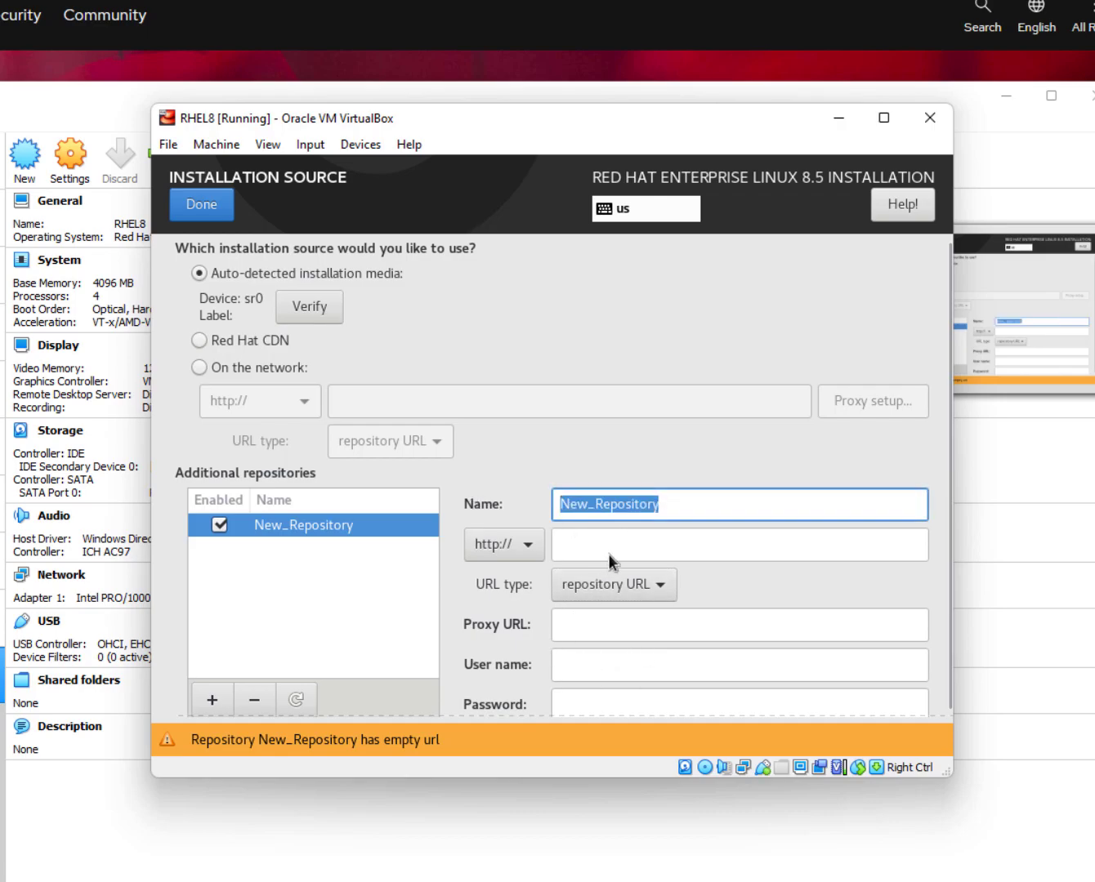
click(613, 582)
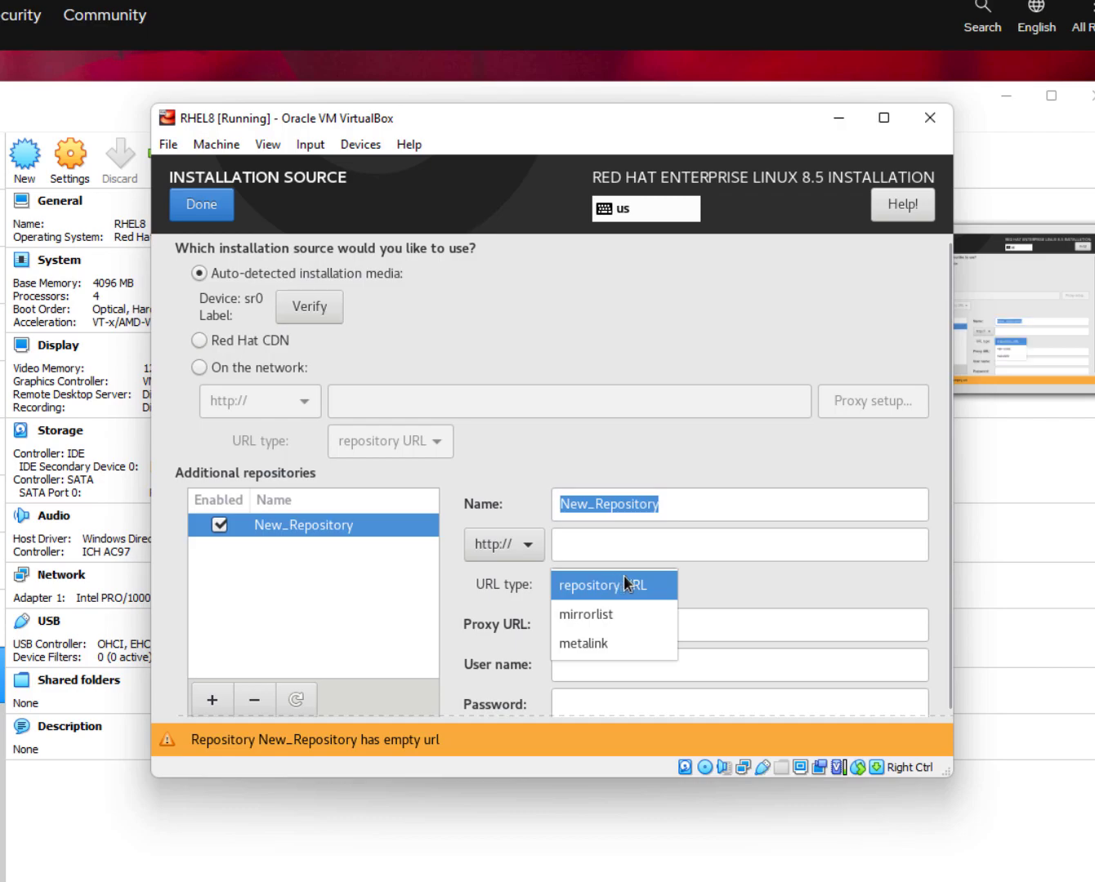
click(635, 585)
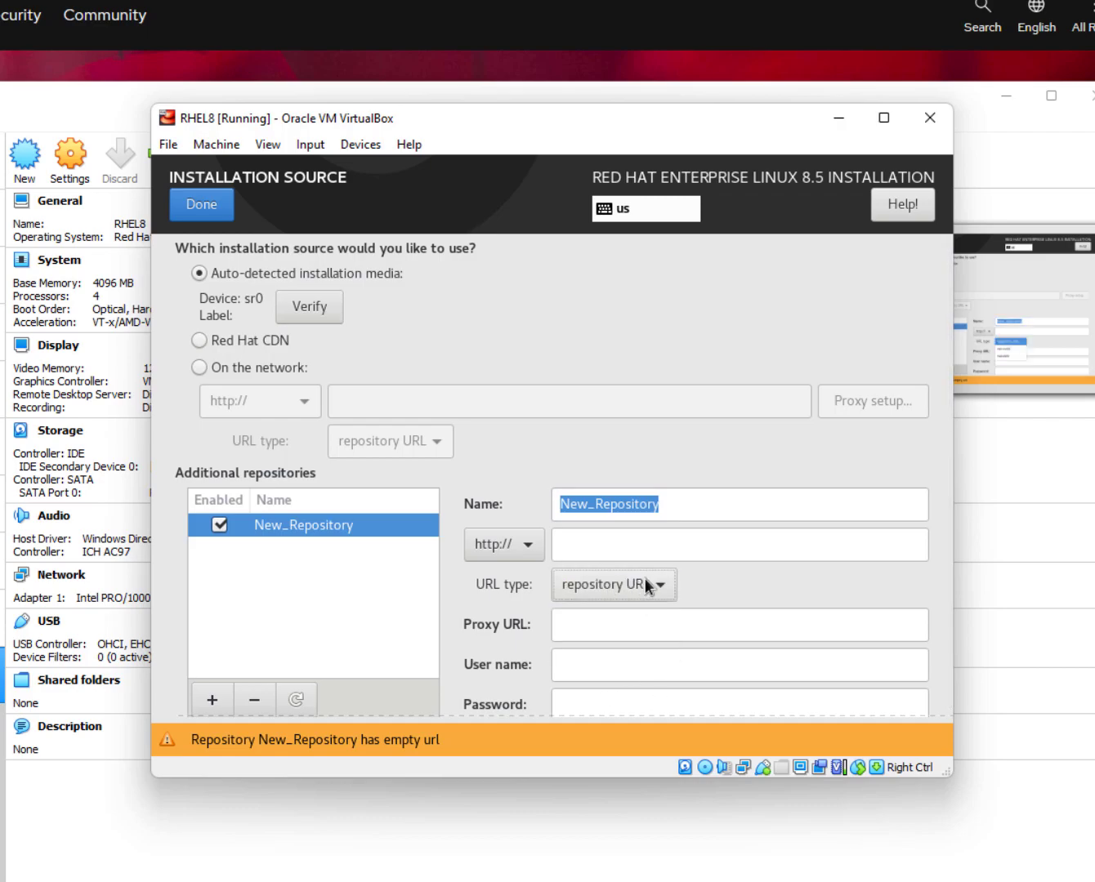
click(691, 503)
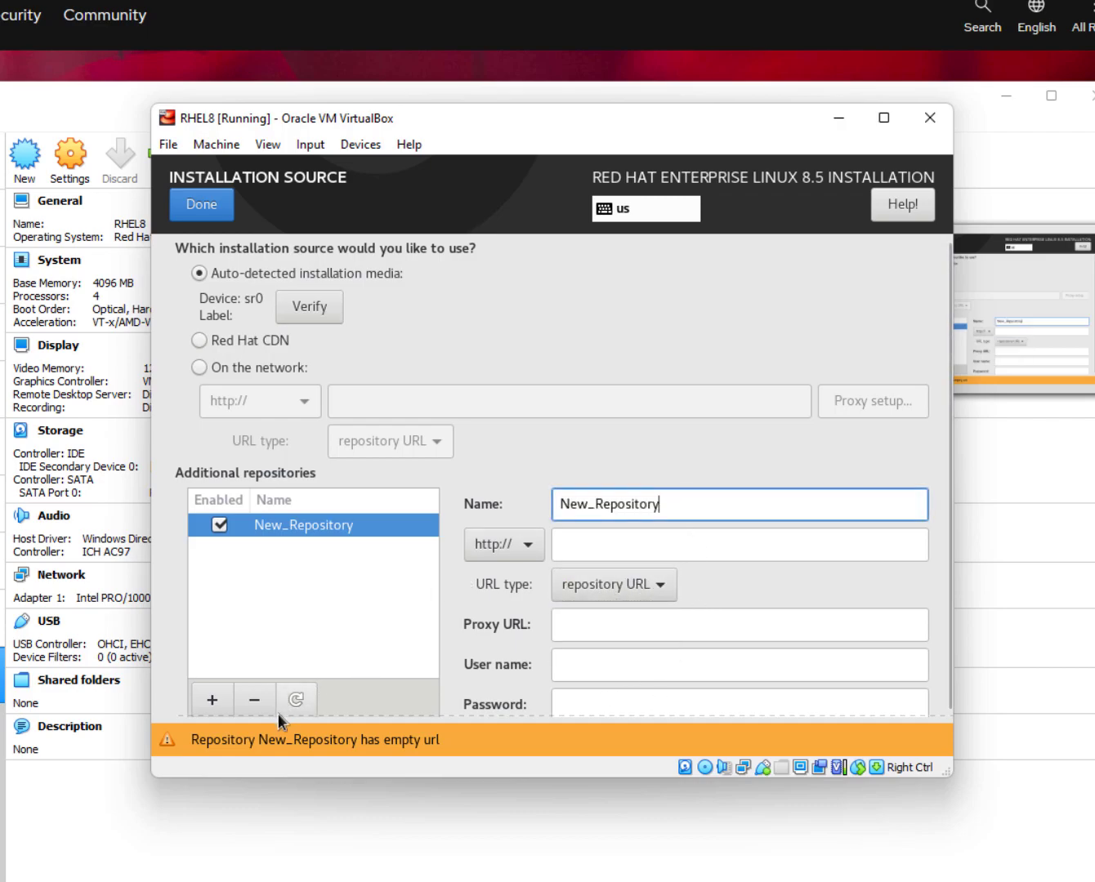
click(255, 701)
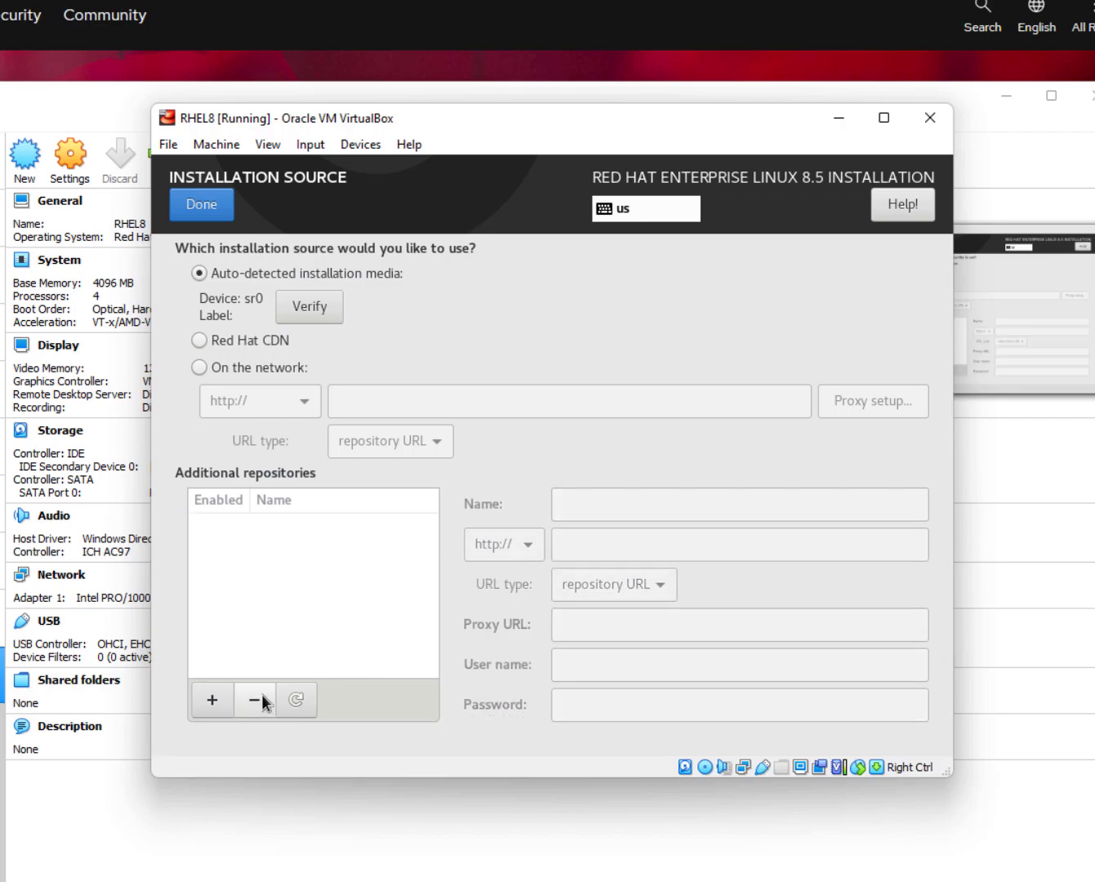
click(195, 203)
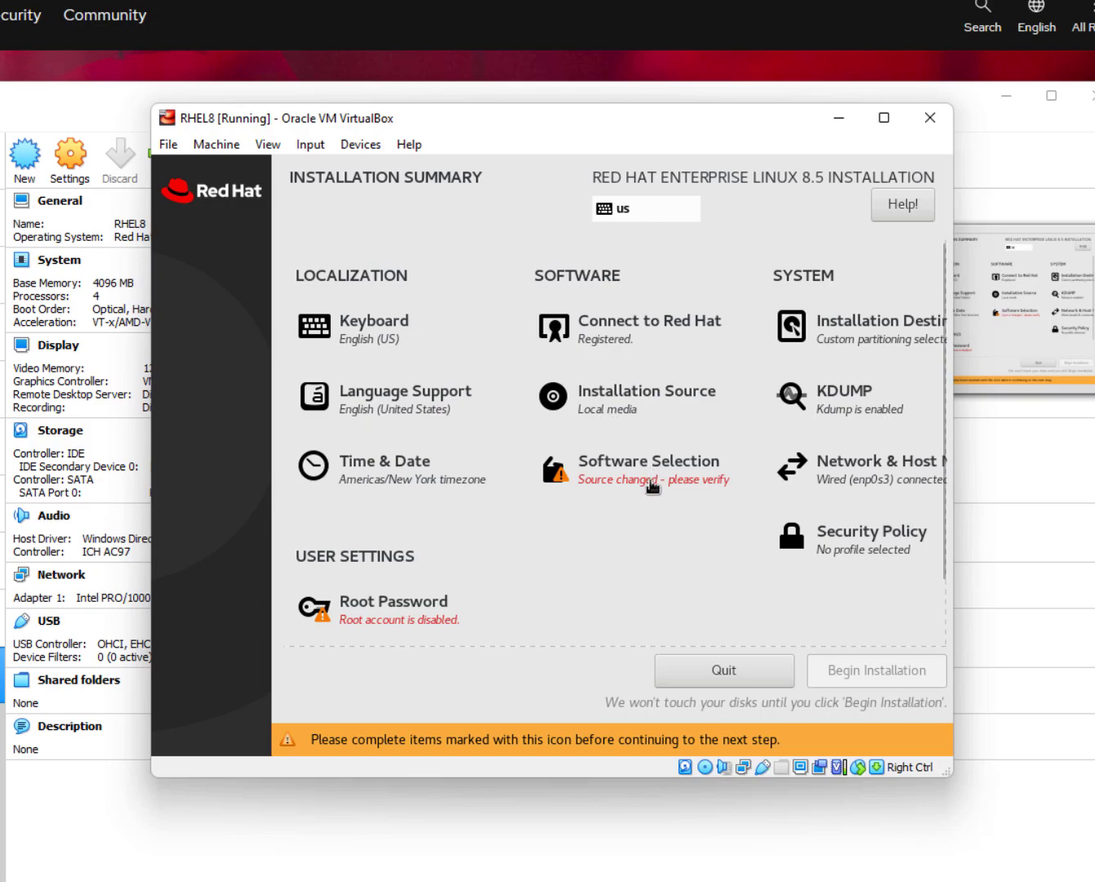
Compare the base environments and choose Server with GUI as the software selection.
click(652, 489)
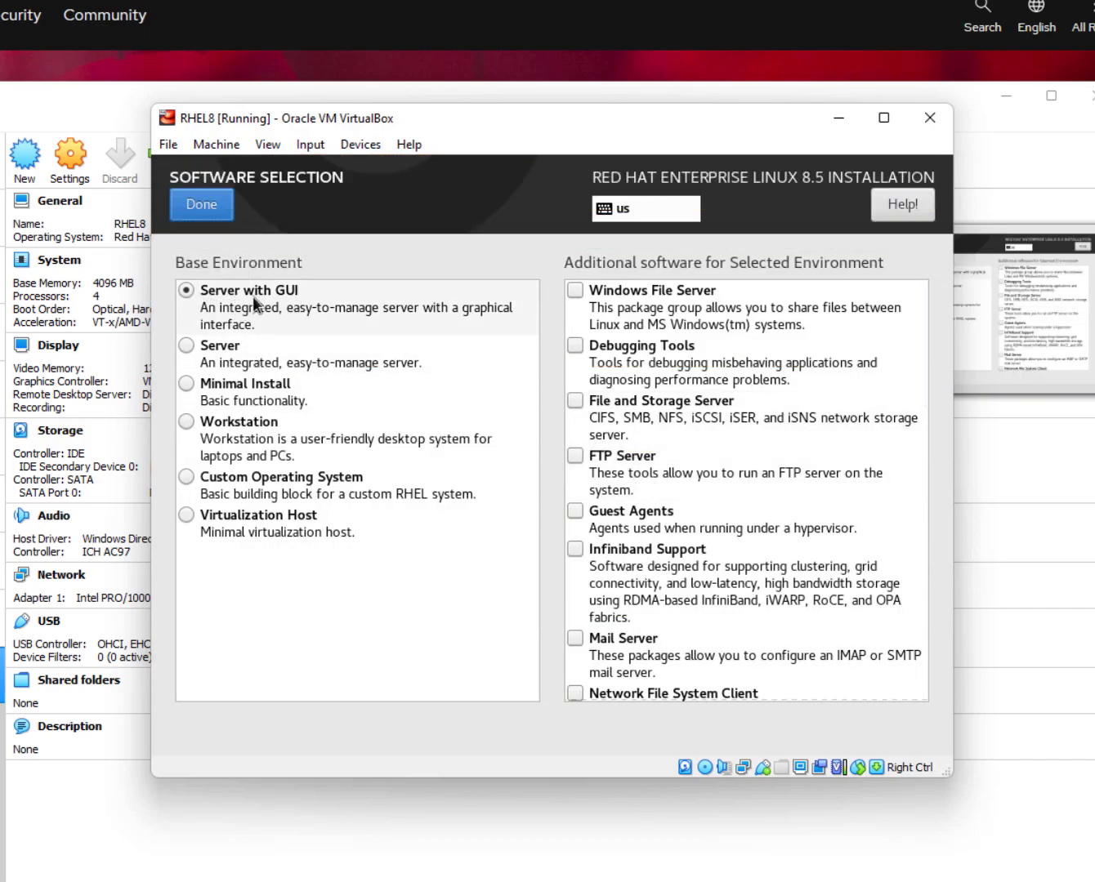
click(263, 363)
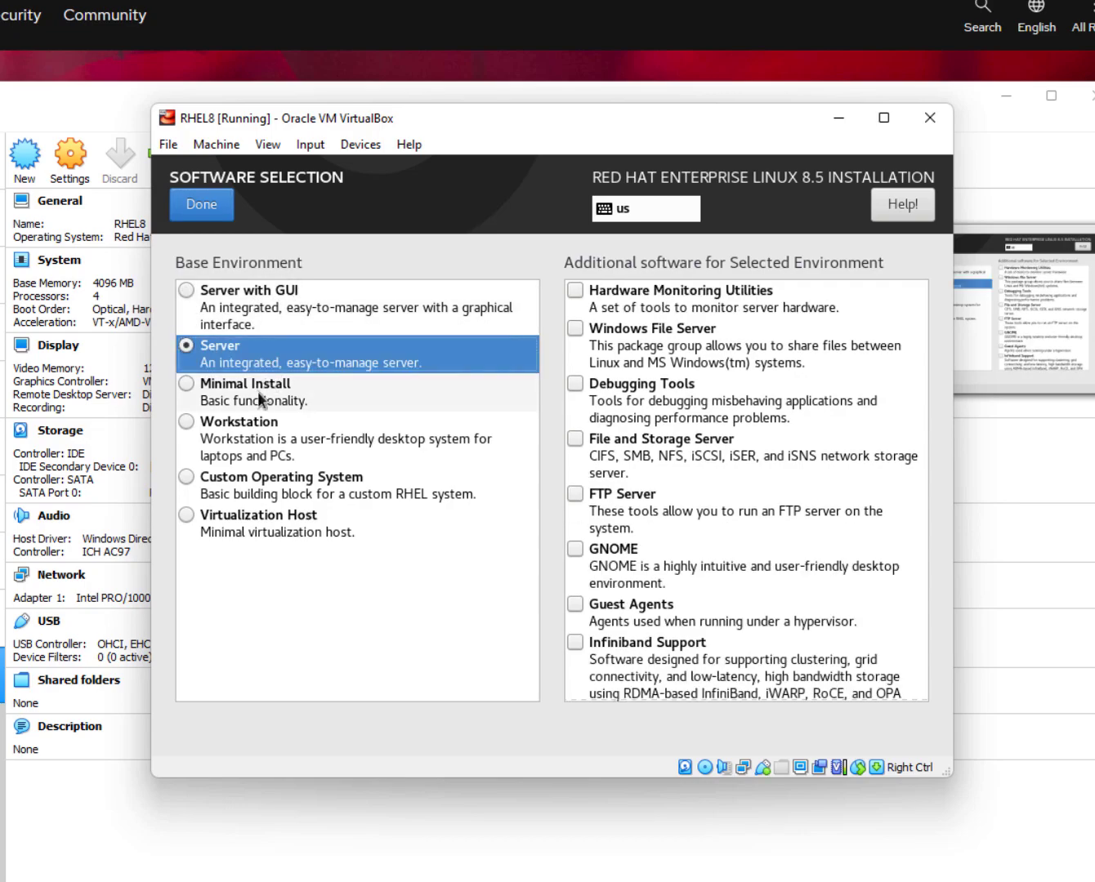
scroll(721, 350, down, 10)
scroll(729, 384, down, 5)
scroll(701, 468, up, 4)
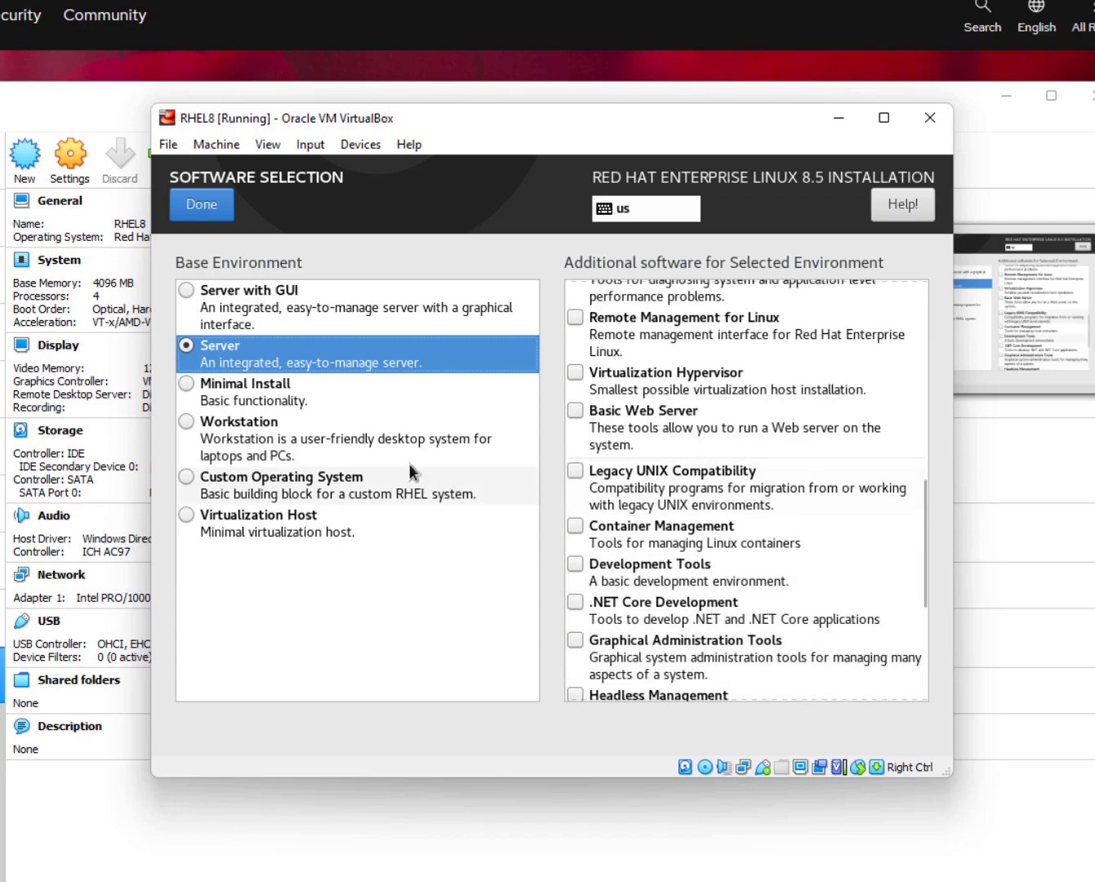
click(338, 395)
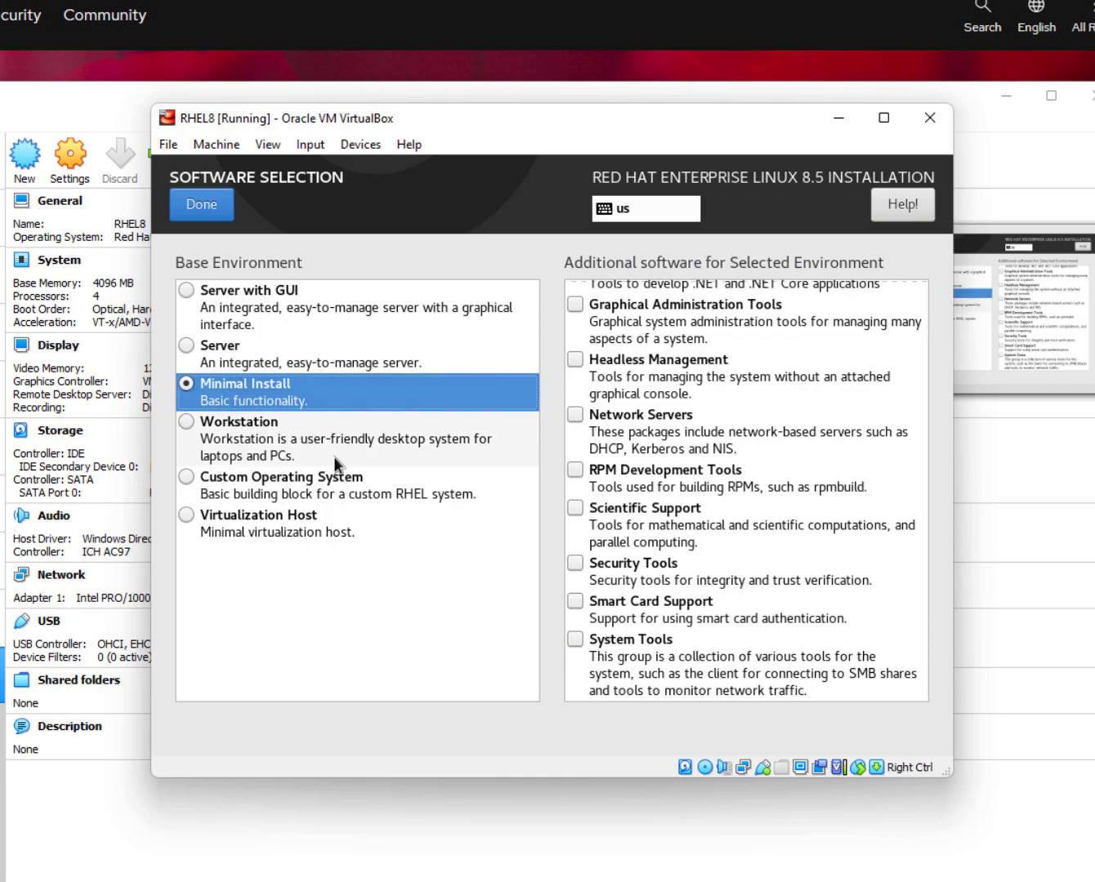
click(355, 443)
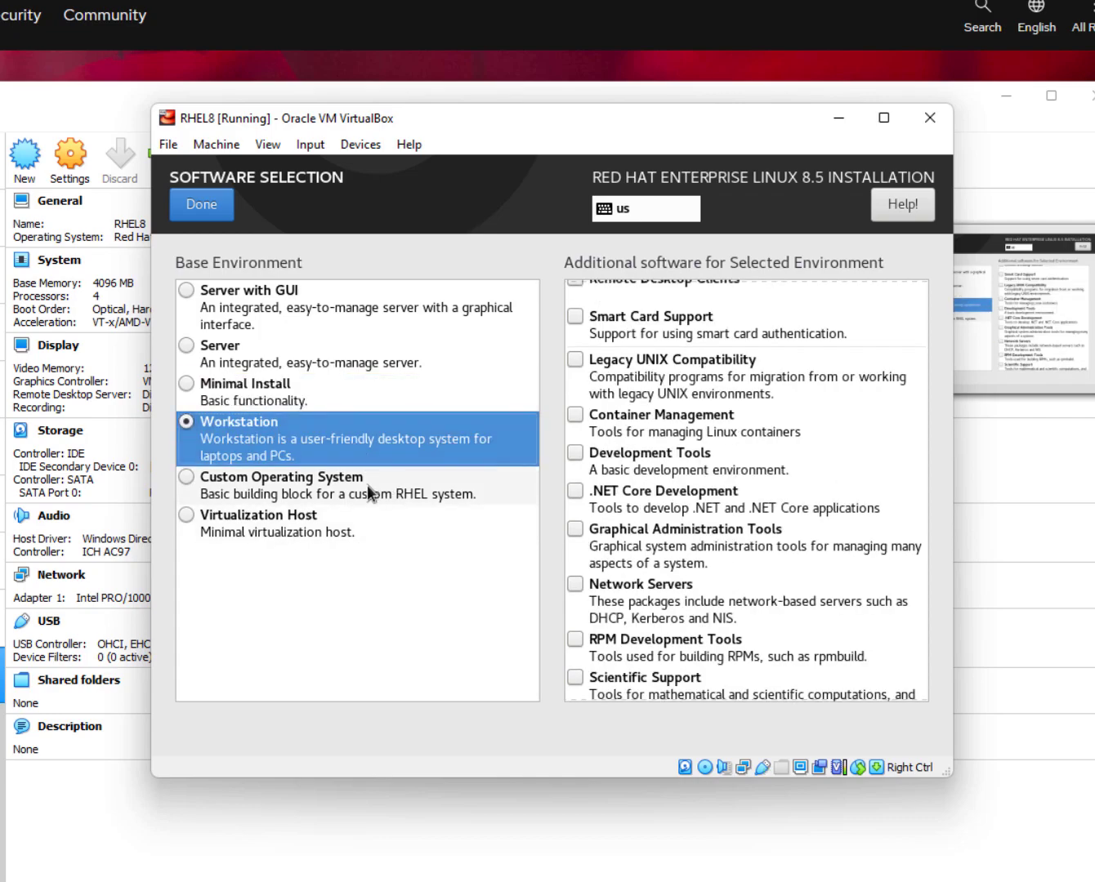
click(367, 484)
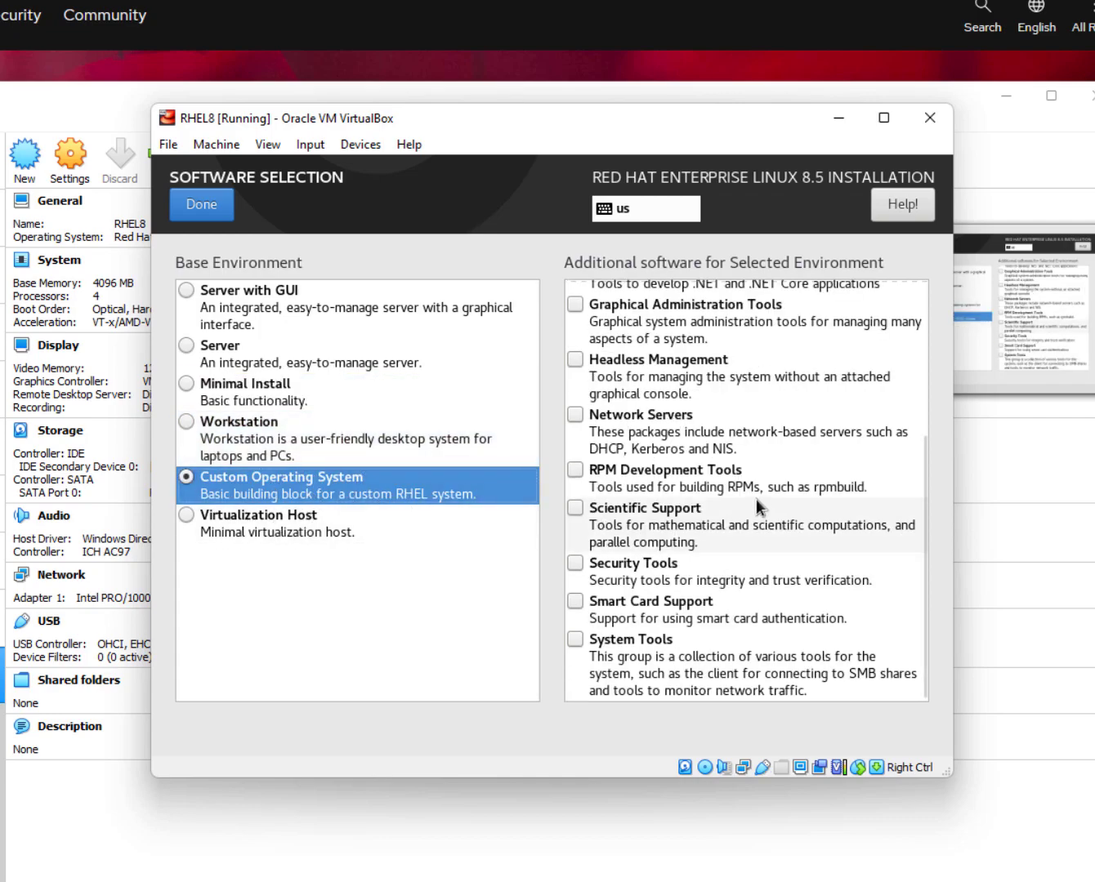
scroll(681, 519, up, 5)
click(367, 517)
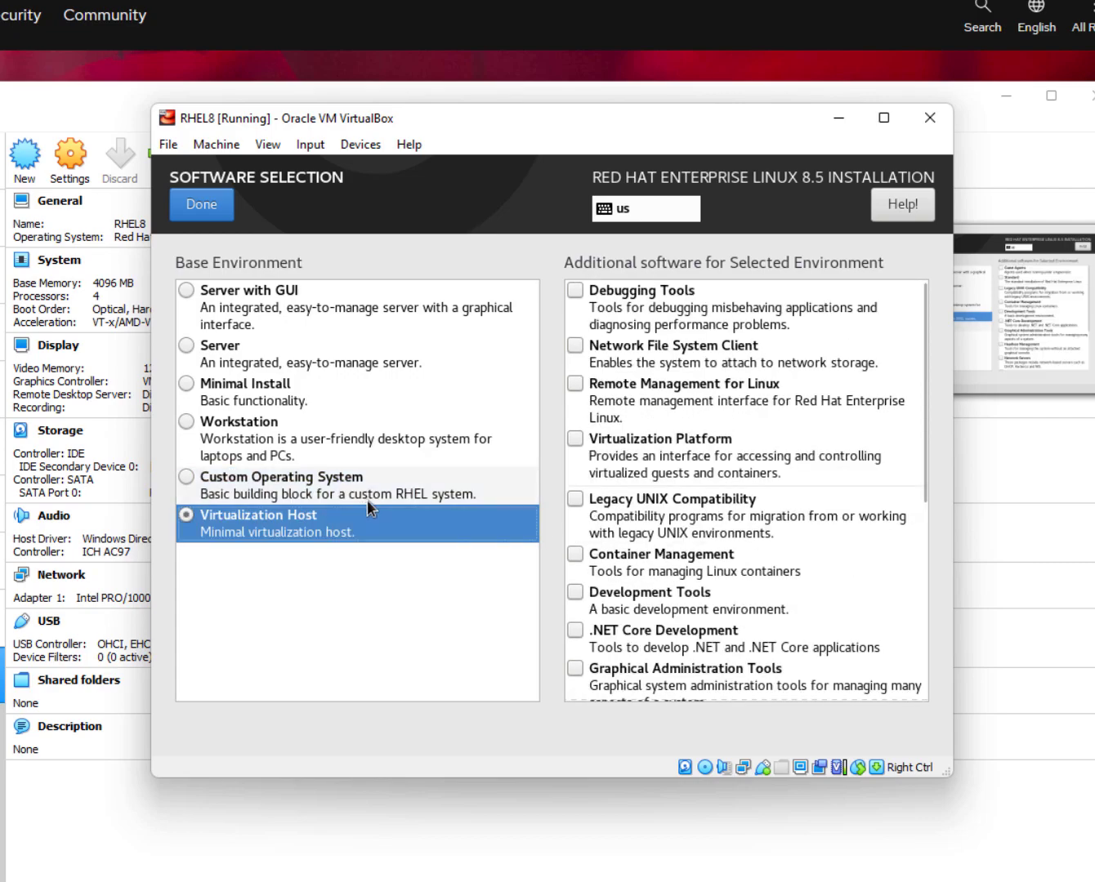
scroll(742, 497, down, 3)
scroll(747, 493, down, 5)
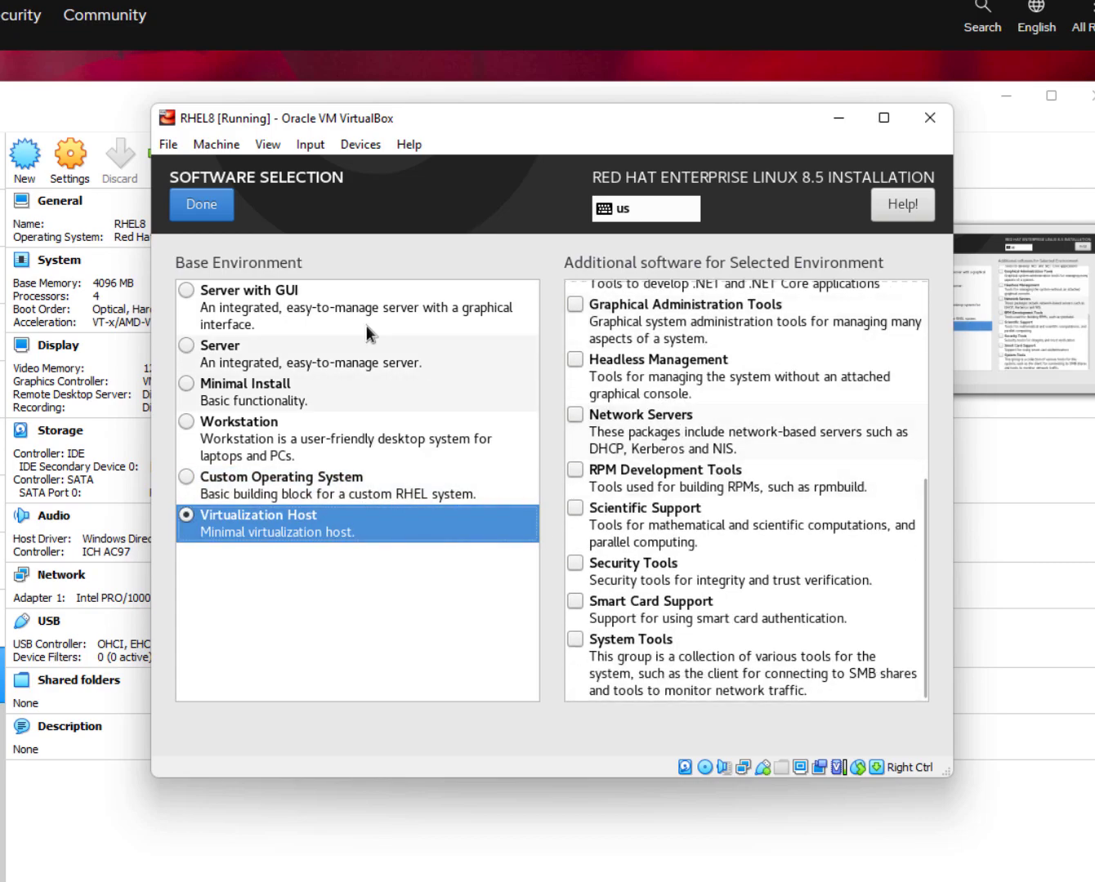
click(342, 299)
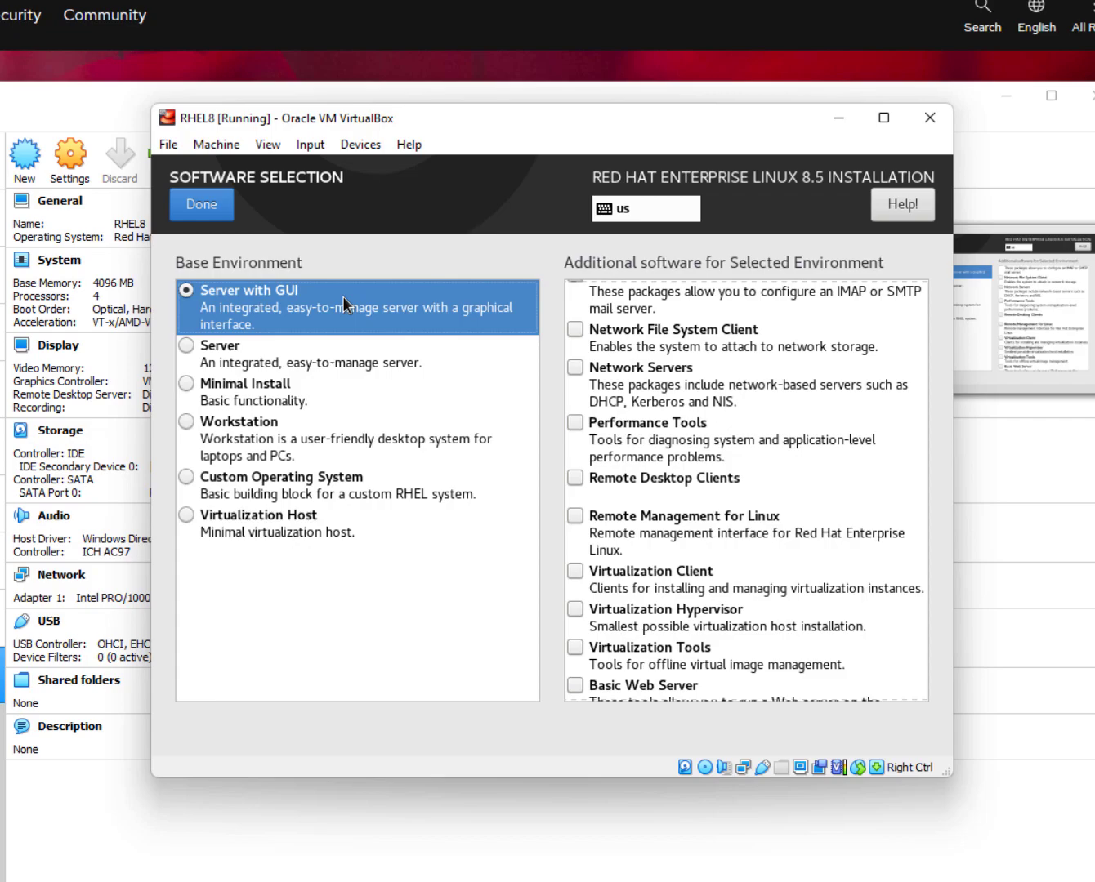
click(217, 216)
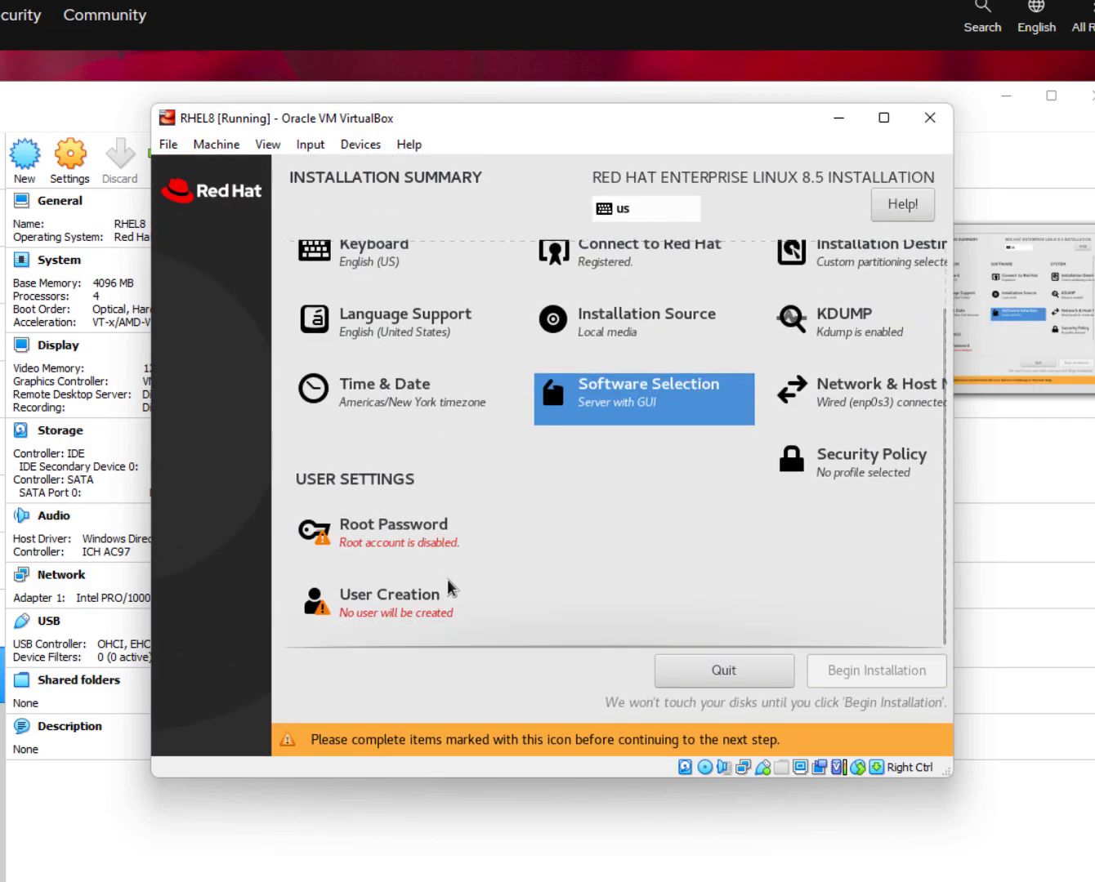
Enter the root password, confirm it, and return to the Installation Summary.
click(388, 533)
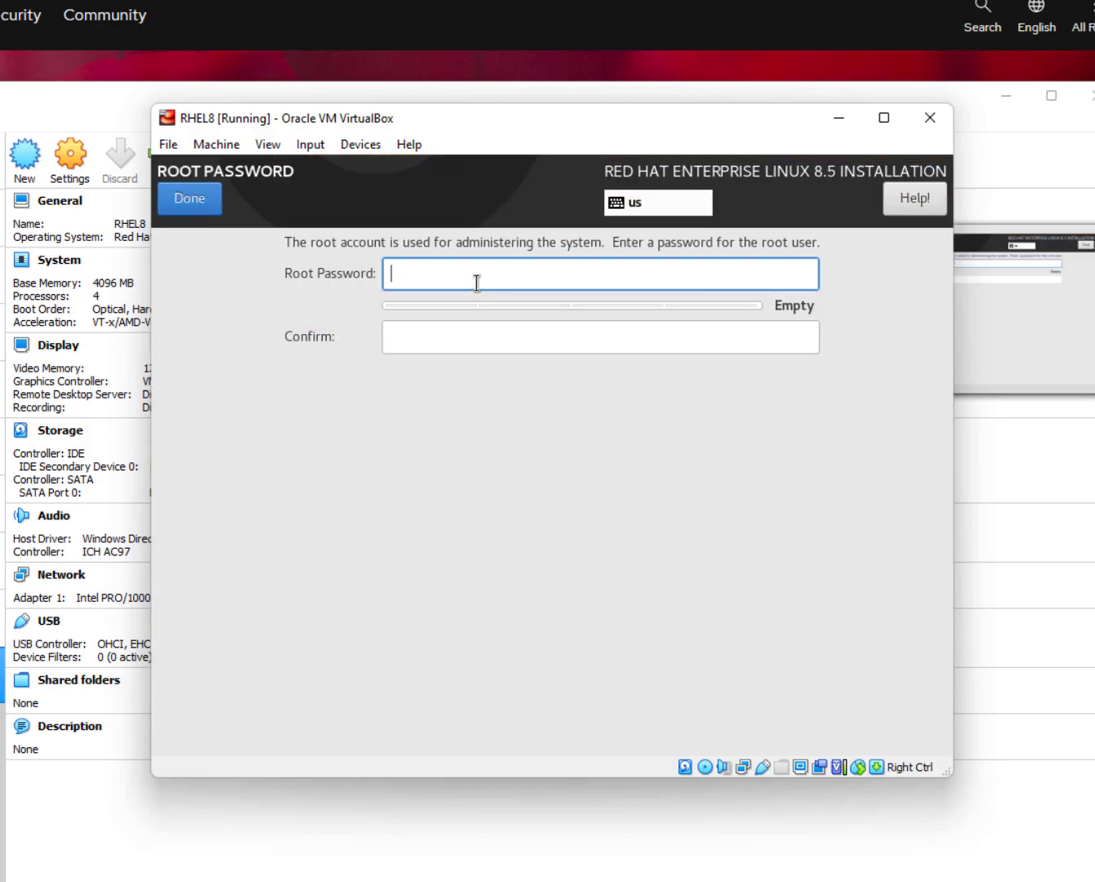
text(********)
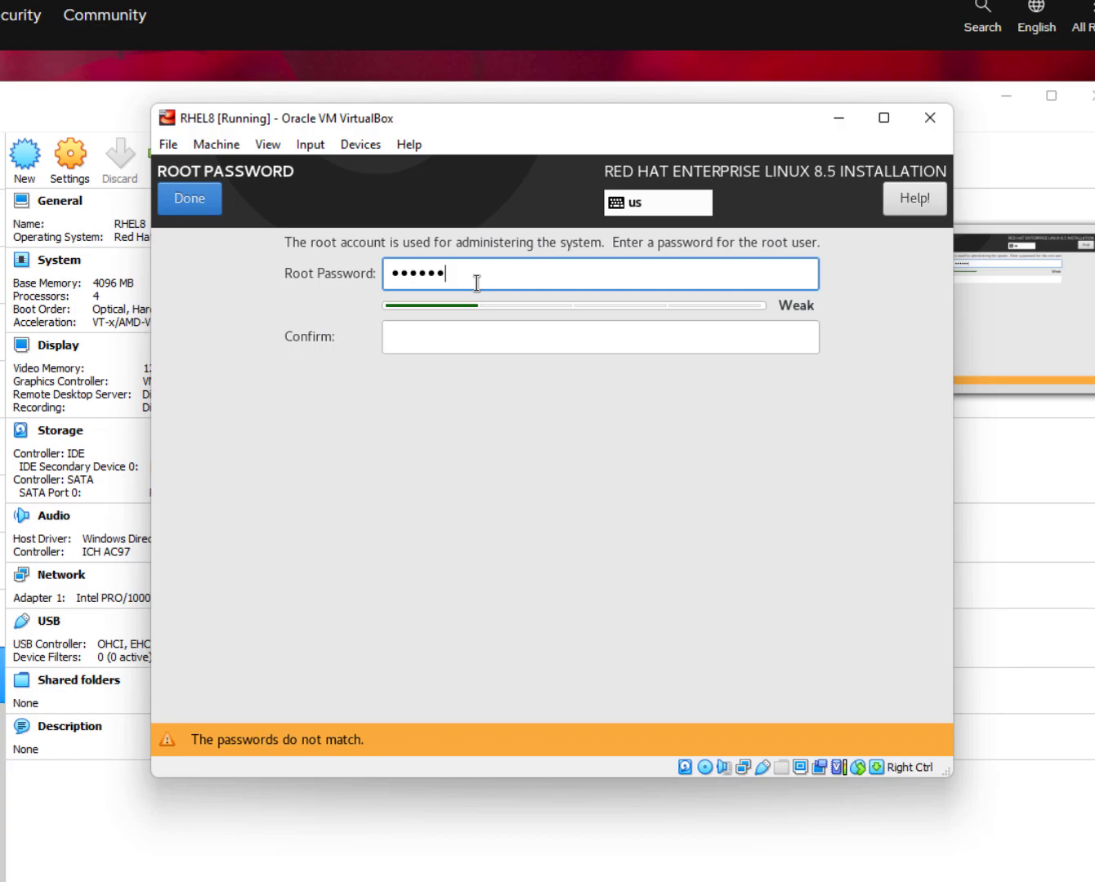
text(******)
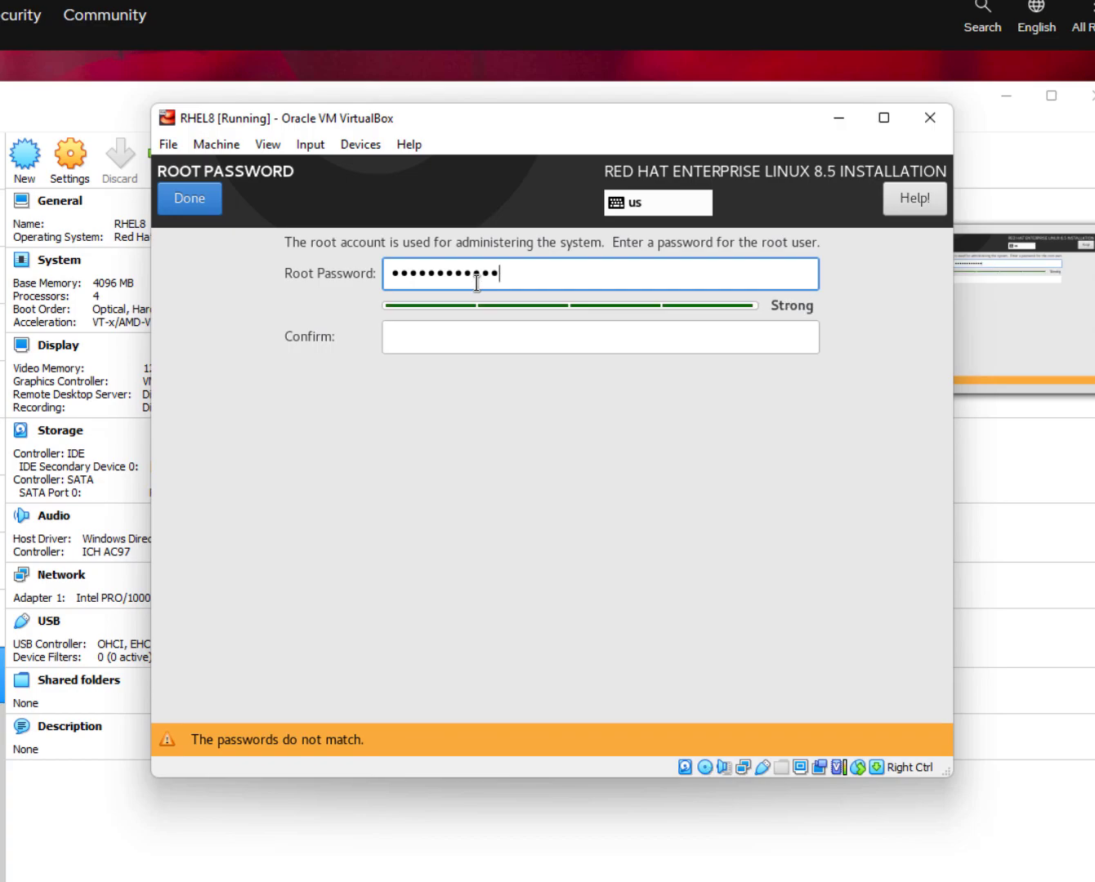
text(*)
key(Tab)
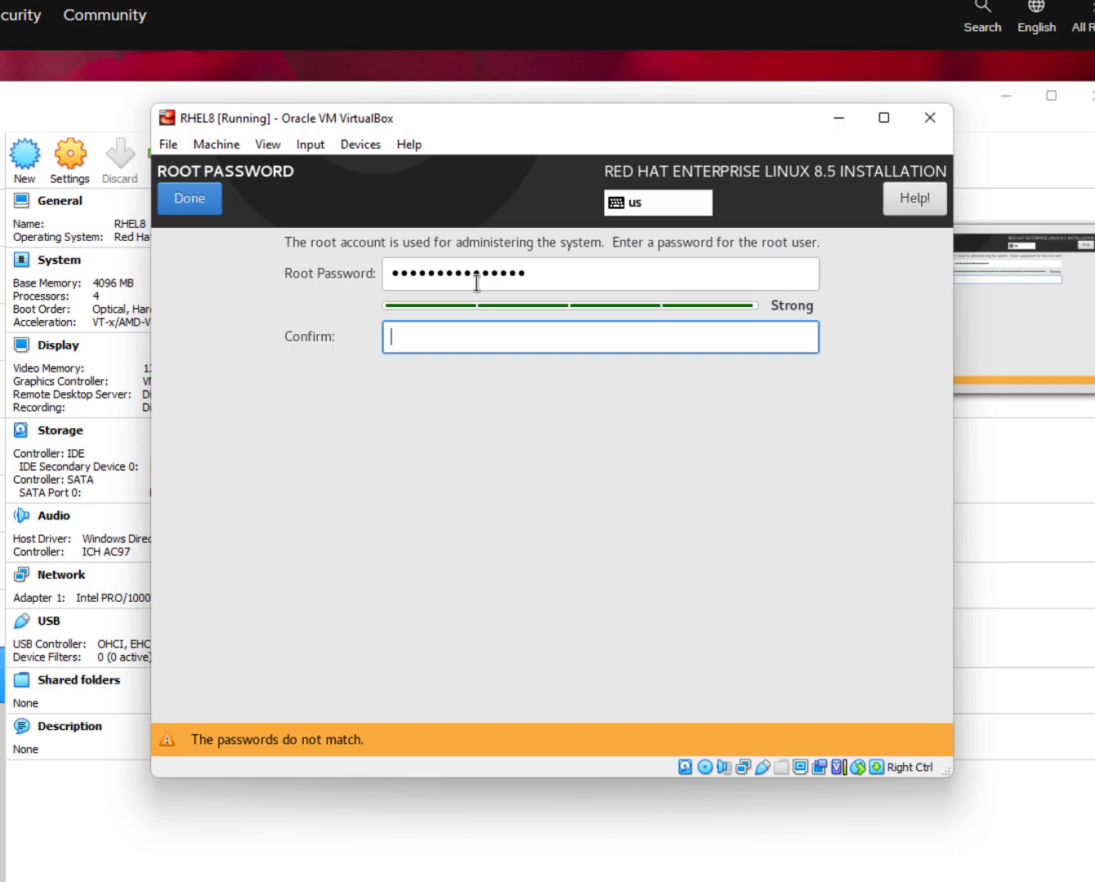
text(•••••••••••••••)
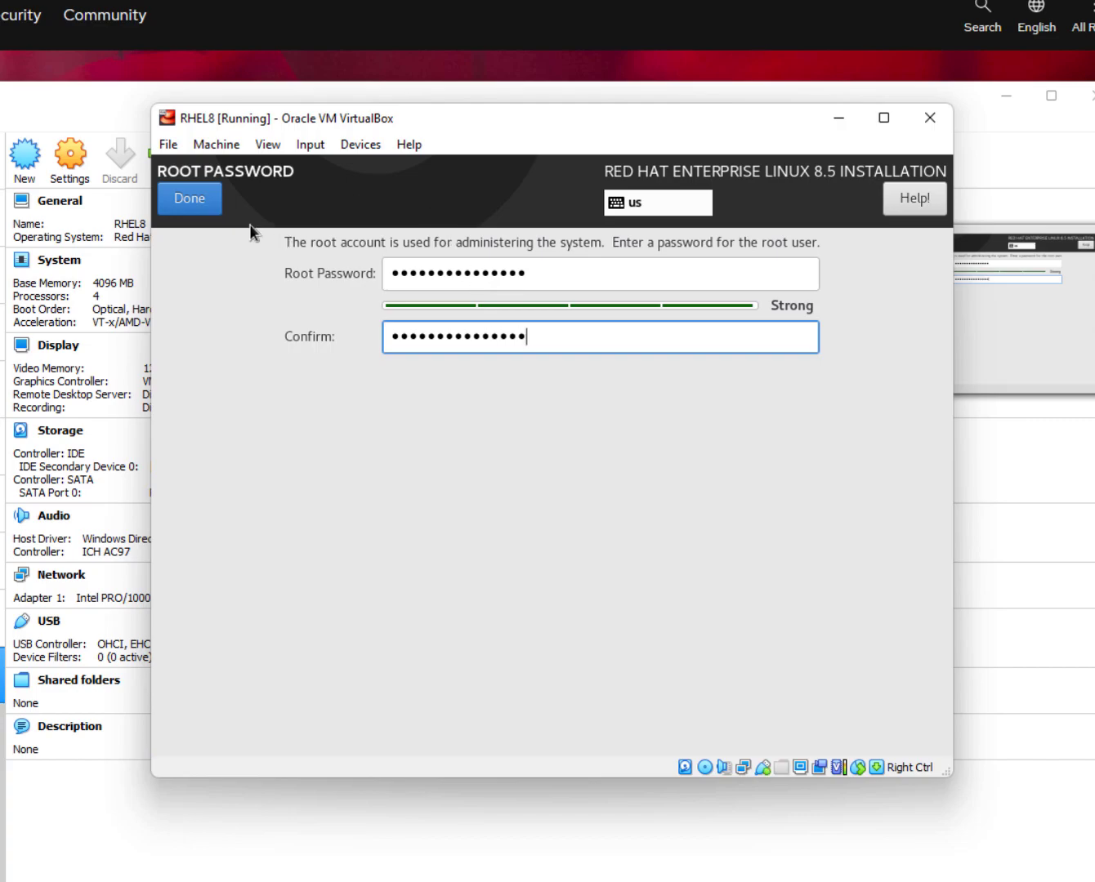
click(189, 199)
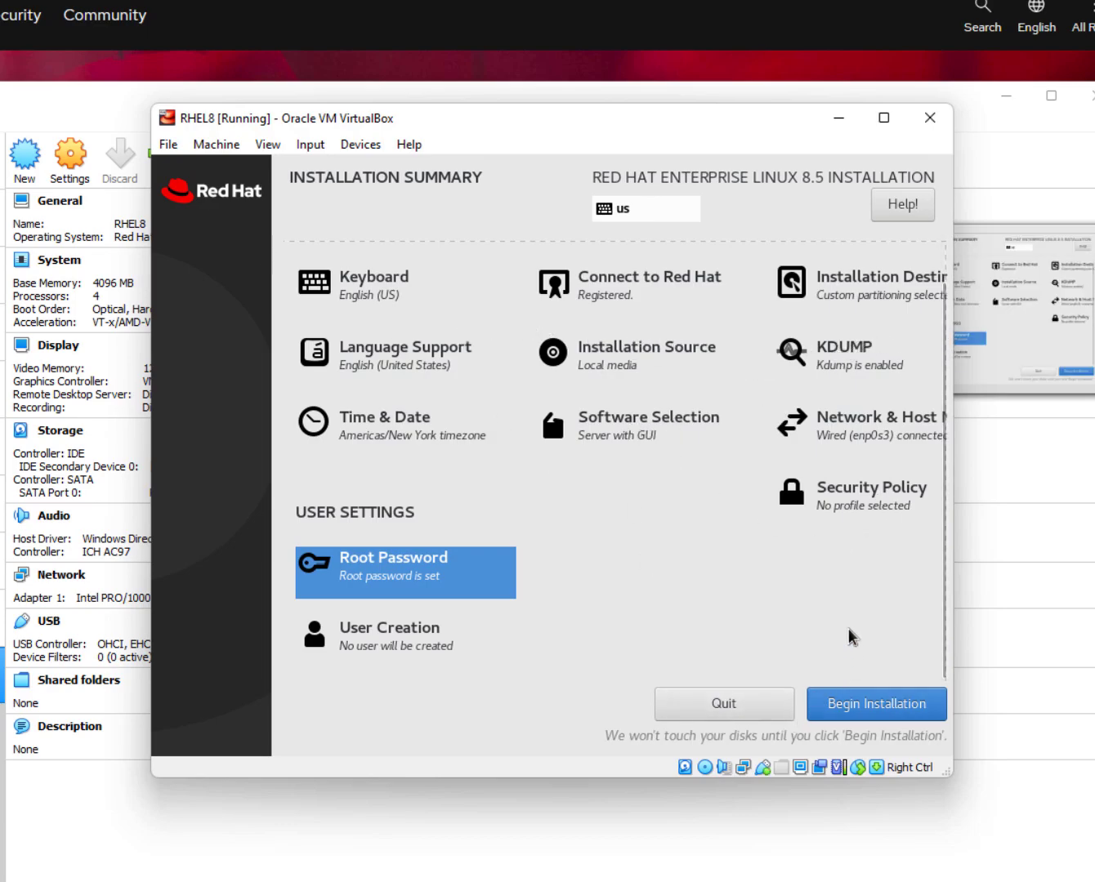
Begin the installation and reboot the system once it completes.
click(853, 702)
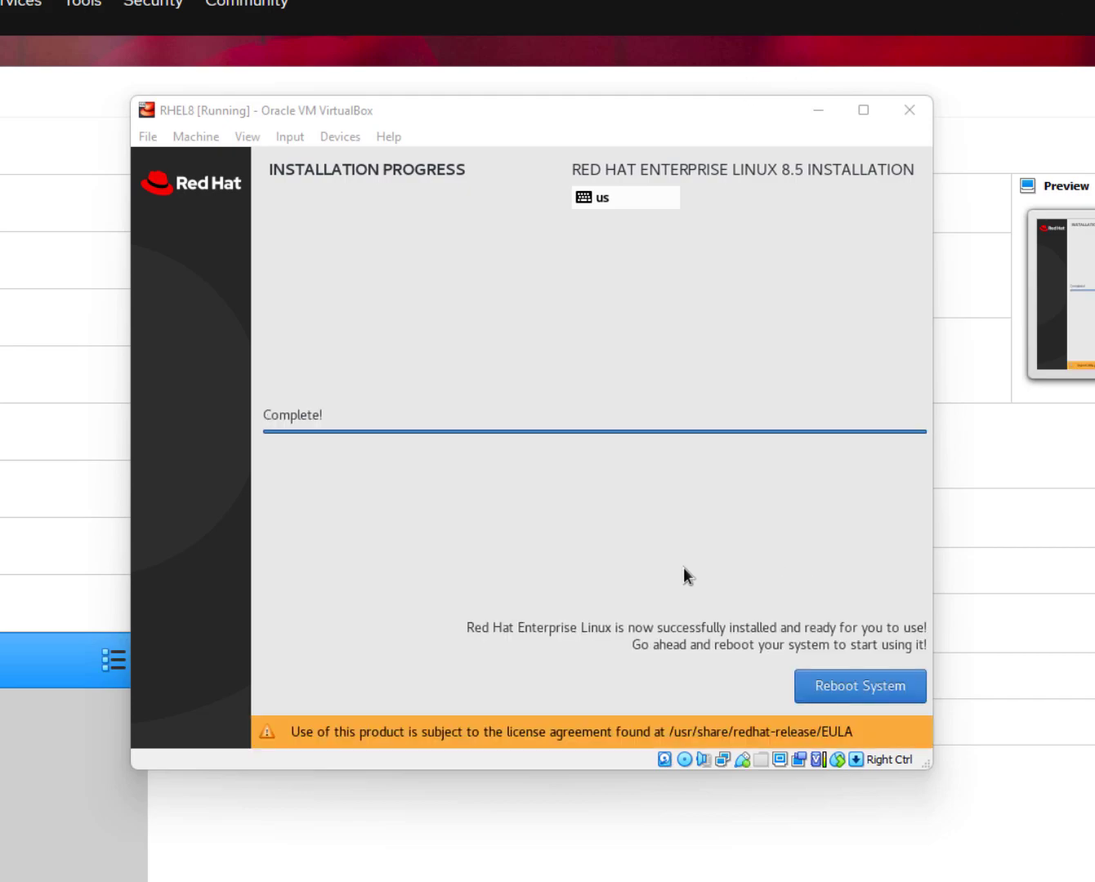
click(842, 695)
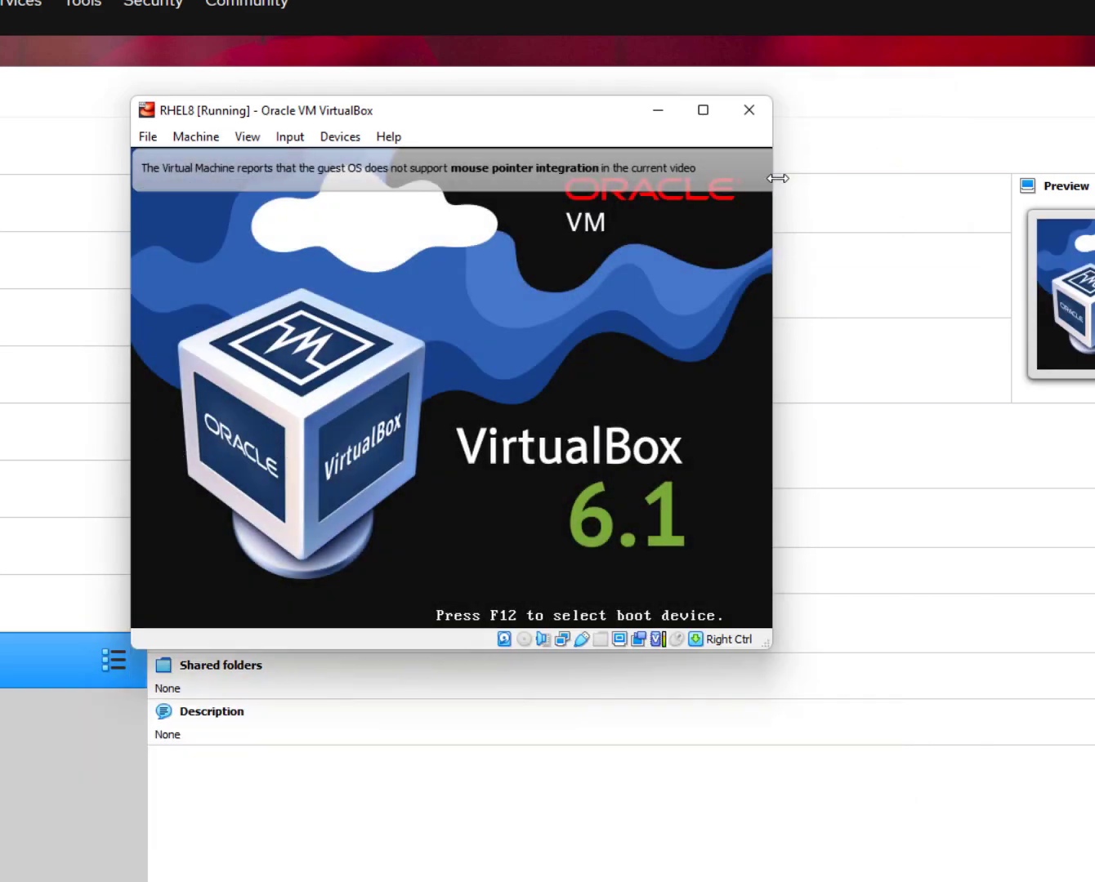
Boot the default Red Hat Enterprise Linux entry, dismissing the mouse integration notices.
mouse_move(732, 165)
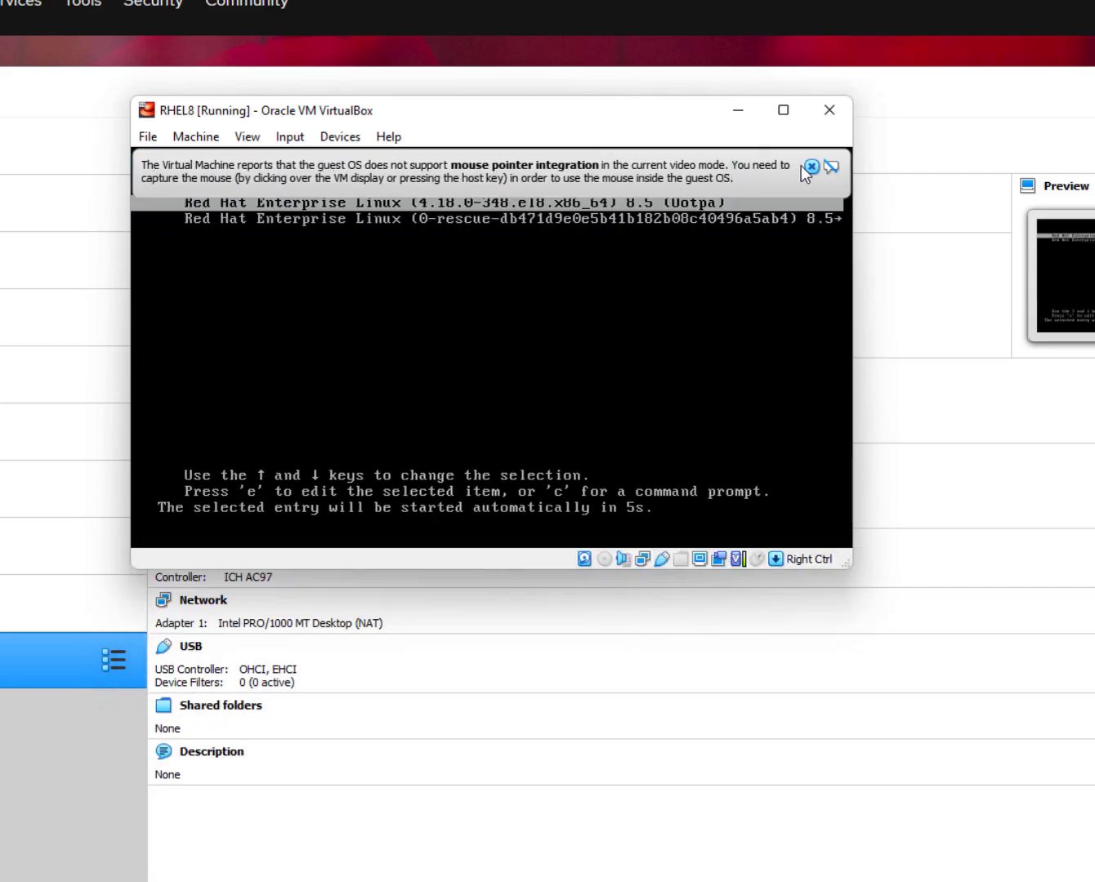
click(815, 166)
key(Return)
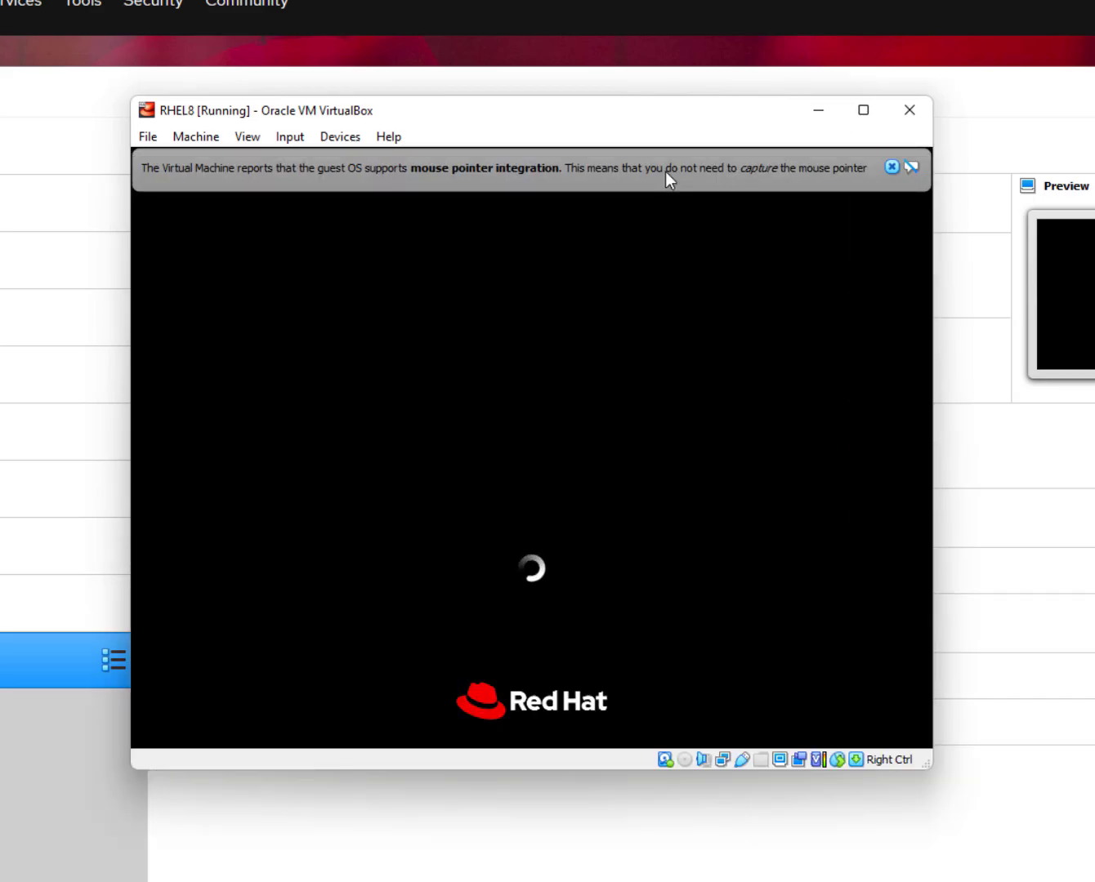
click(892, 169)
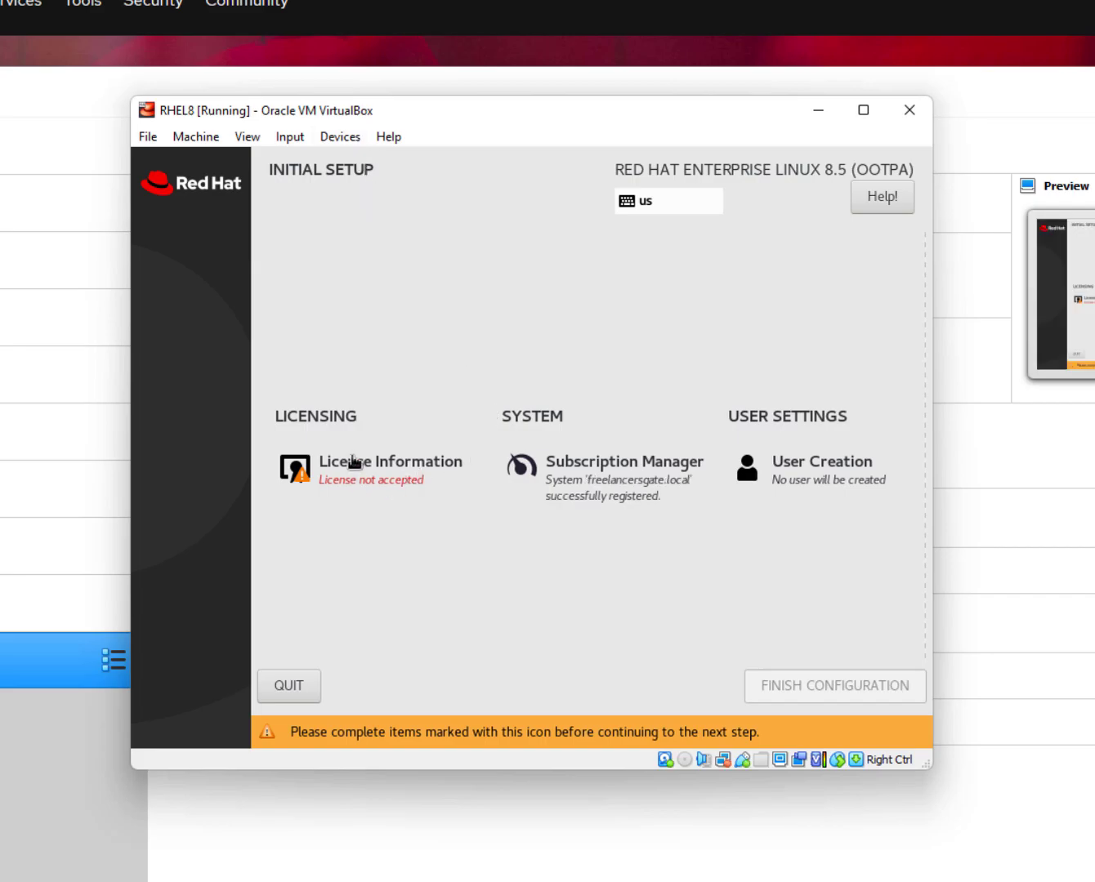
Accept the license agreement and finish the initial configuration.
click(355, 479)
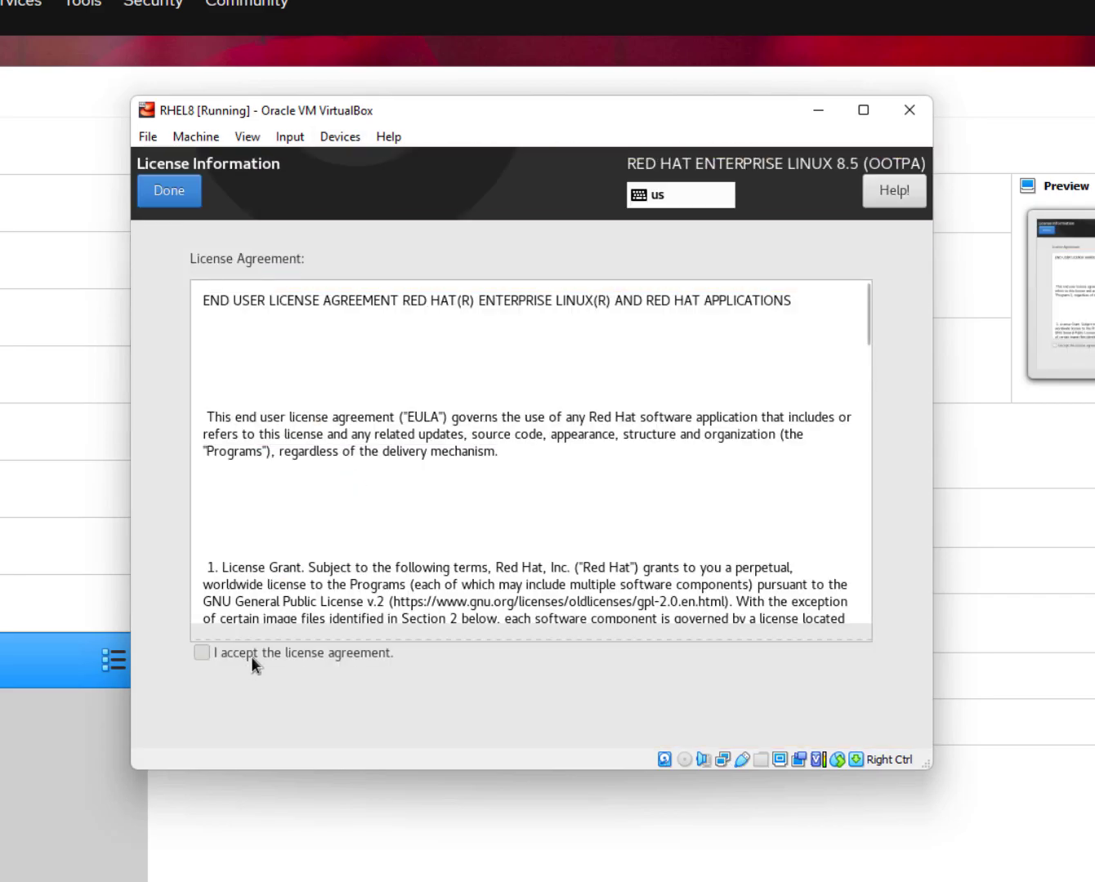
click(250, 656)
click(172, 192)
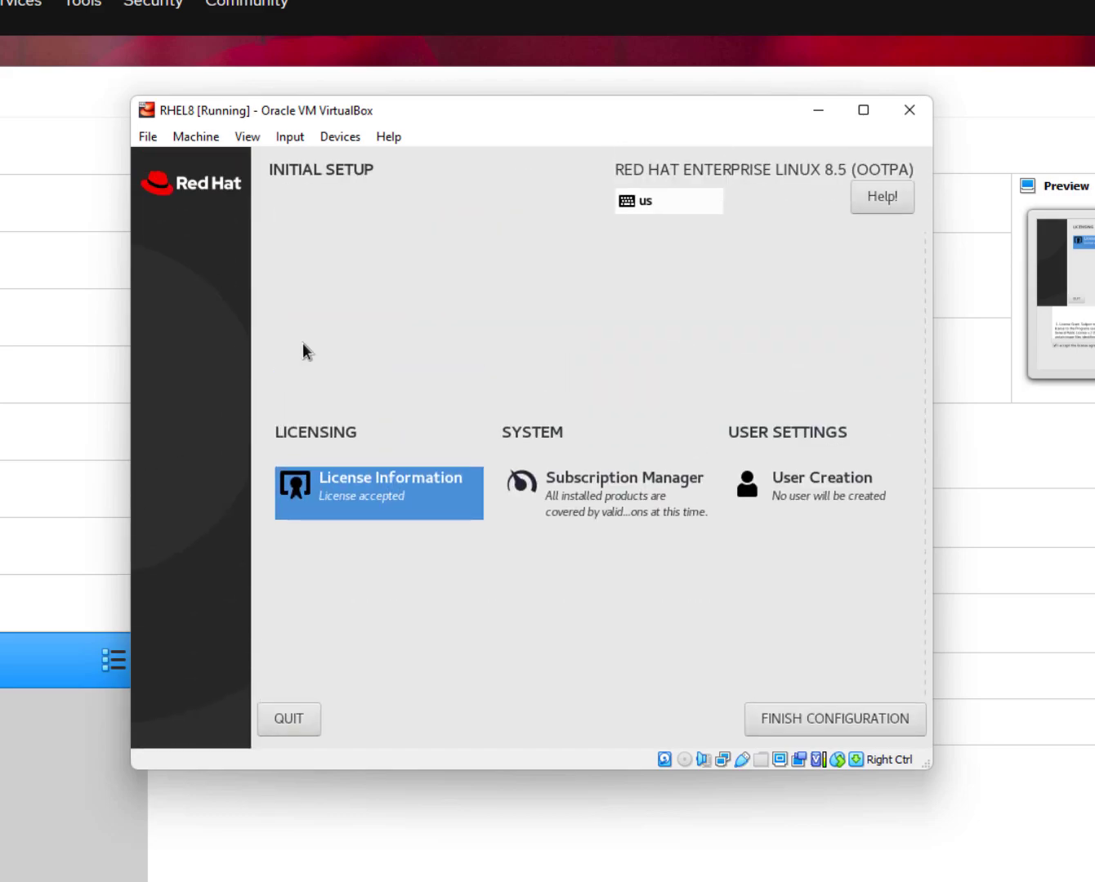
click(838, 723)
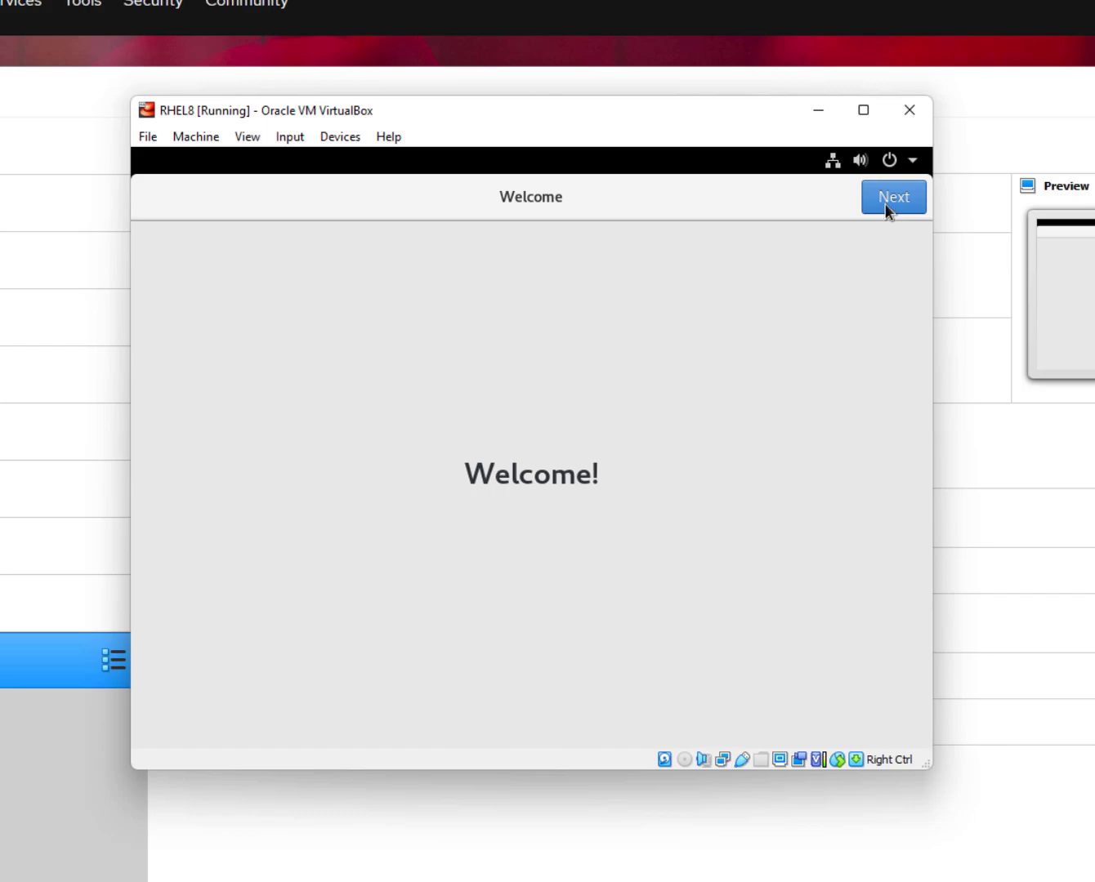
Move past the welcome page with location services turned off, skipping online accounts.
click(877, 205)
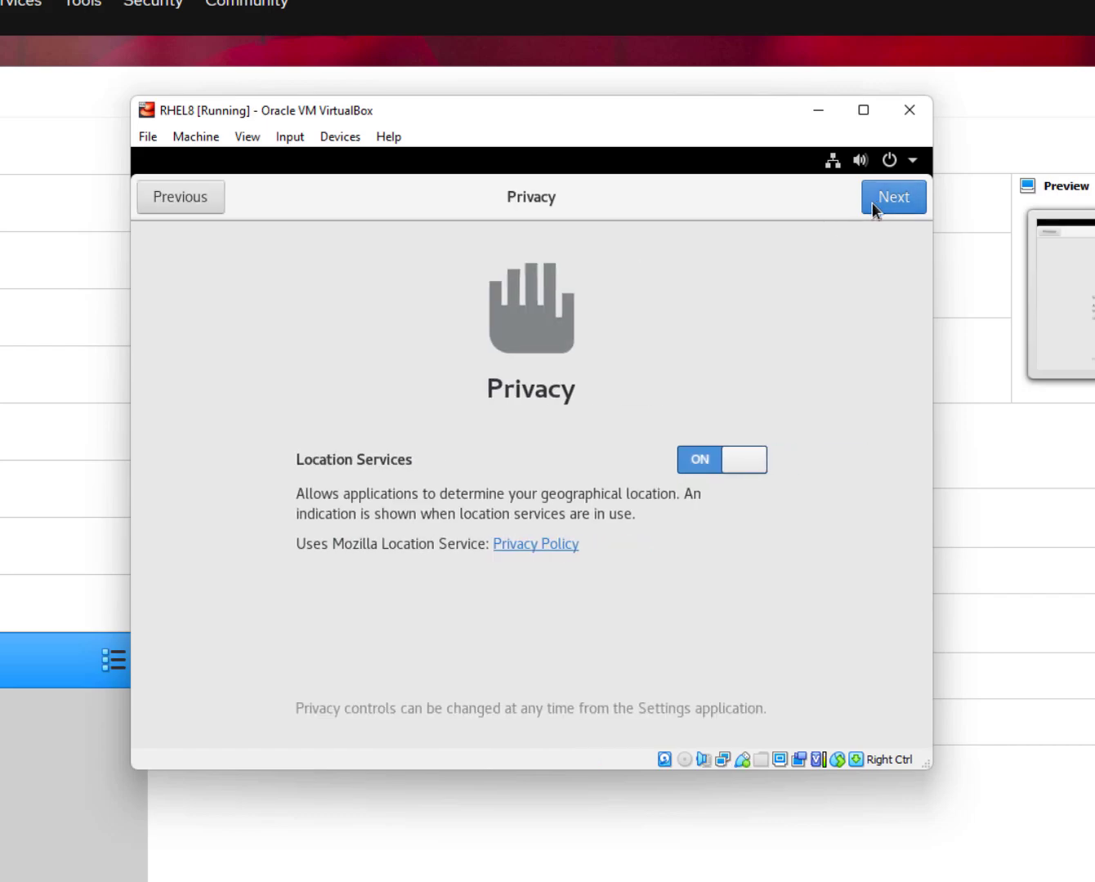
click(759, 453)
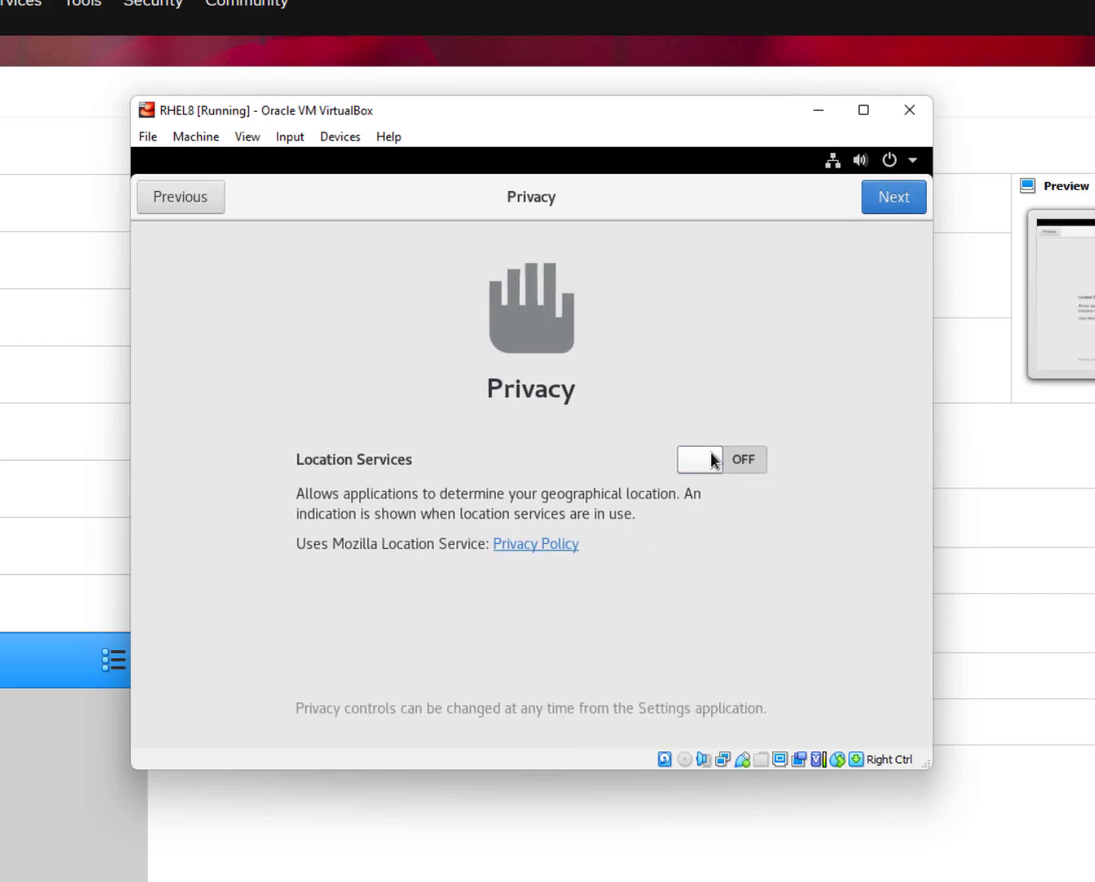
click(900, 200)
click(894, 204)
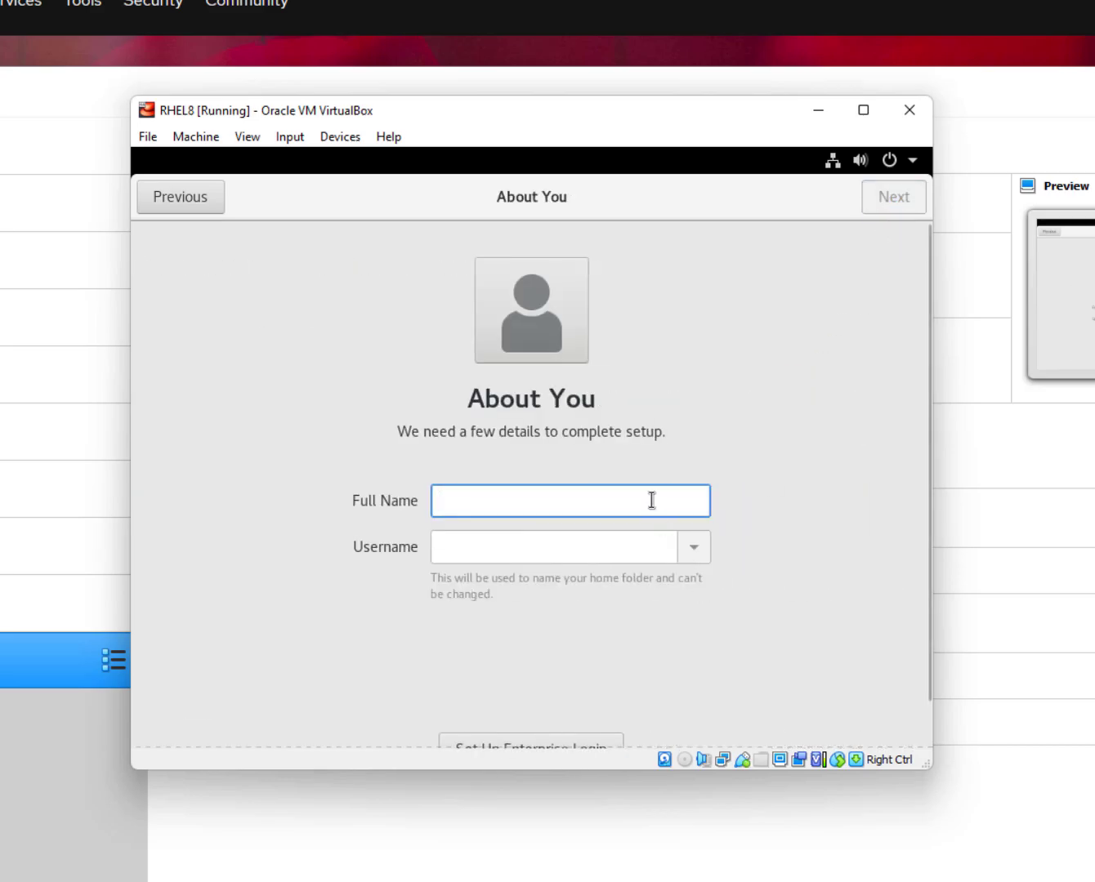
Enter the user's full name and replace the suggested username with a short one.
text(Free)
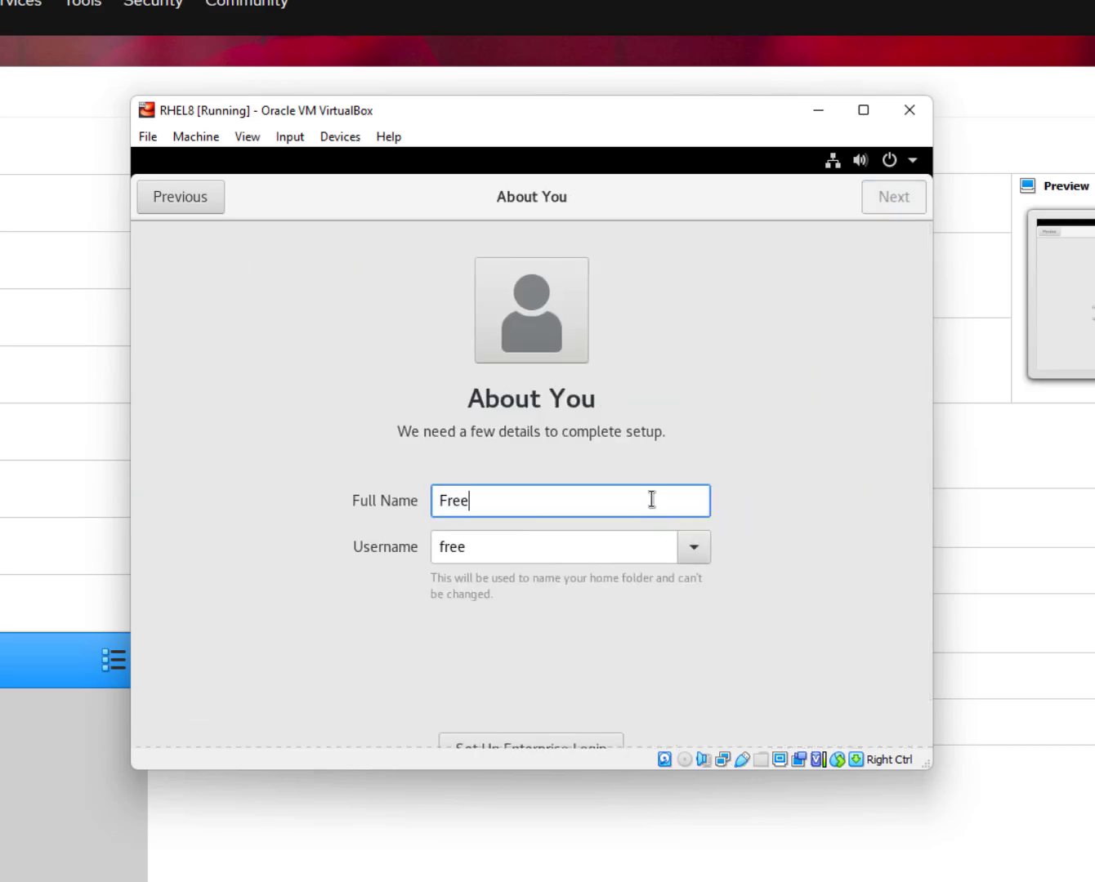
text(lancers Gate)
key(Tab)
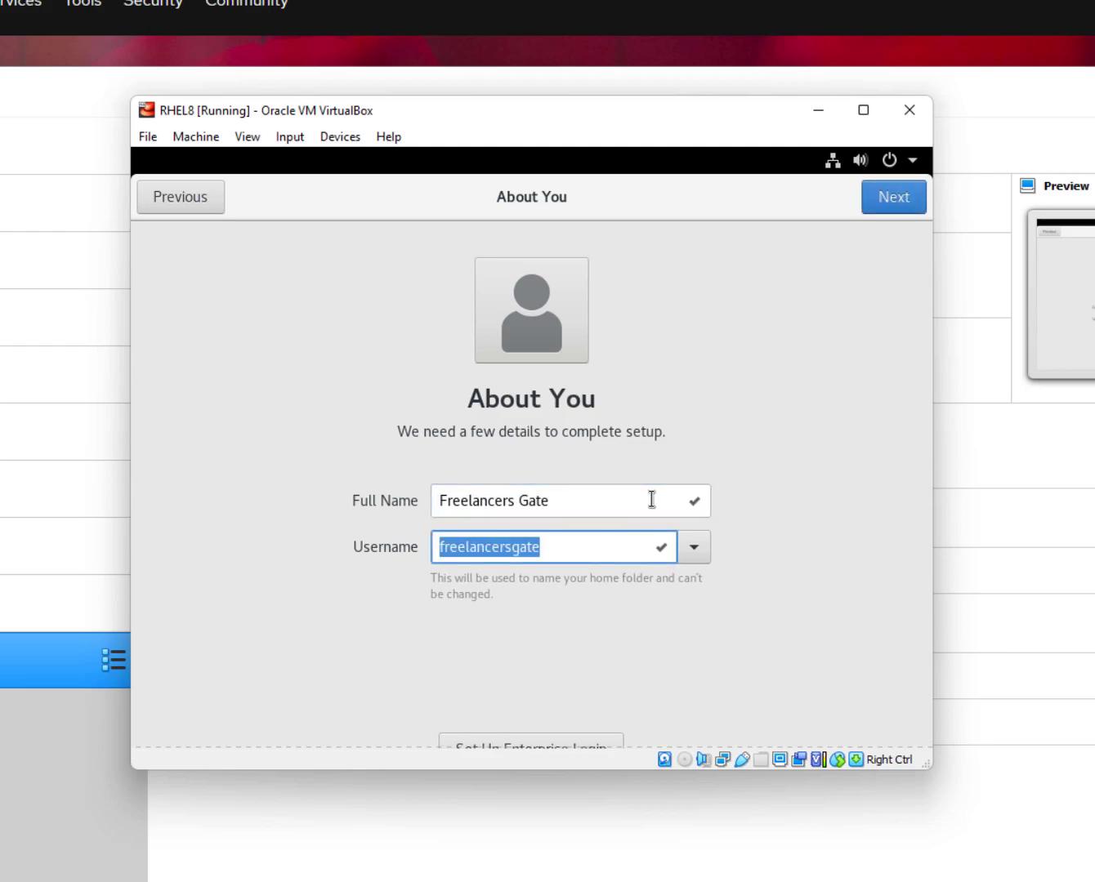
text(fg)
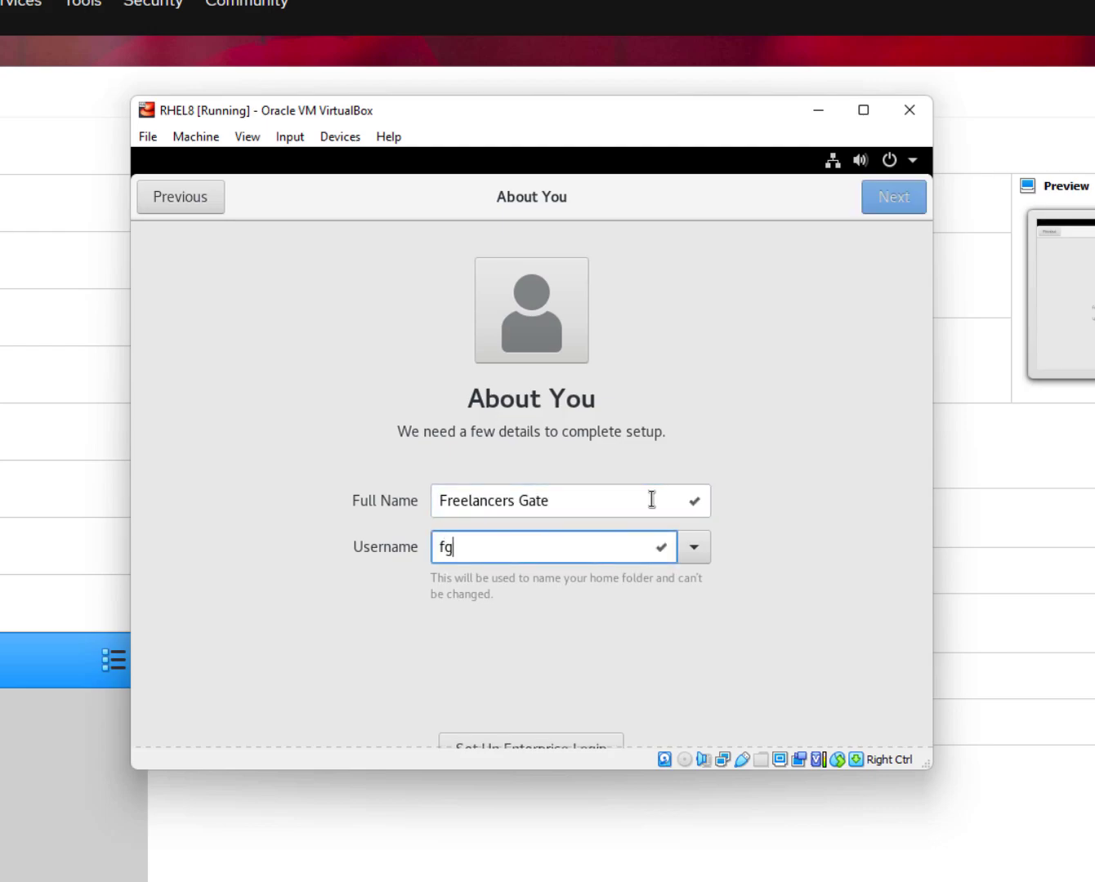
scroll(763, 319, down, 1)
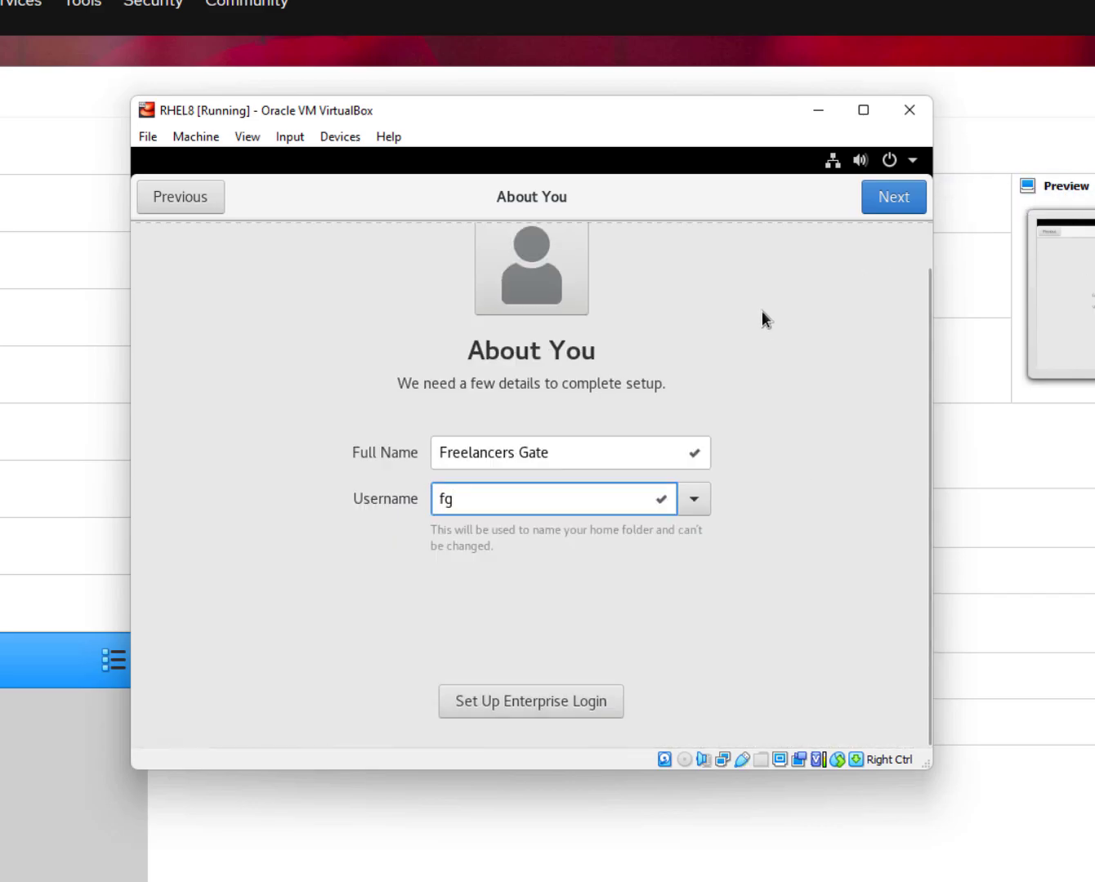
click(901, 200)
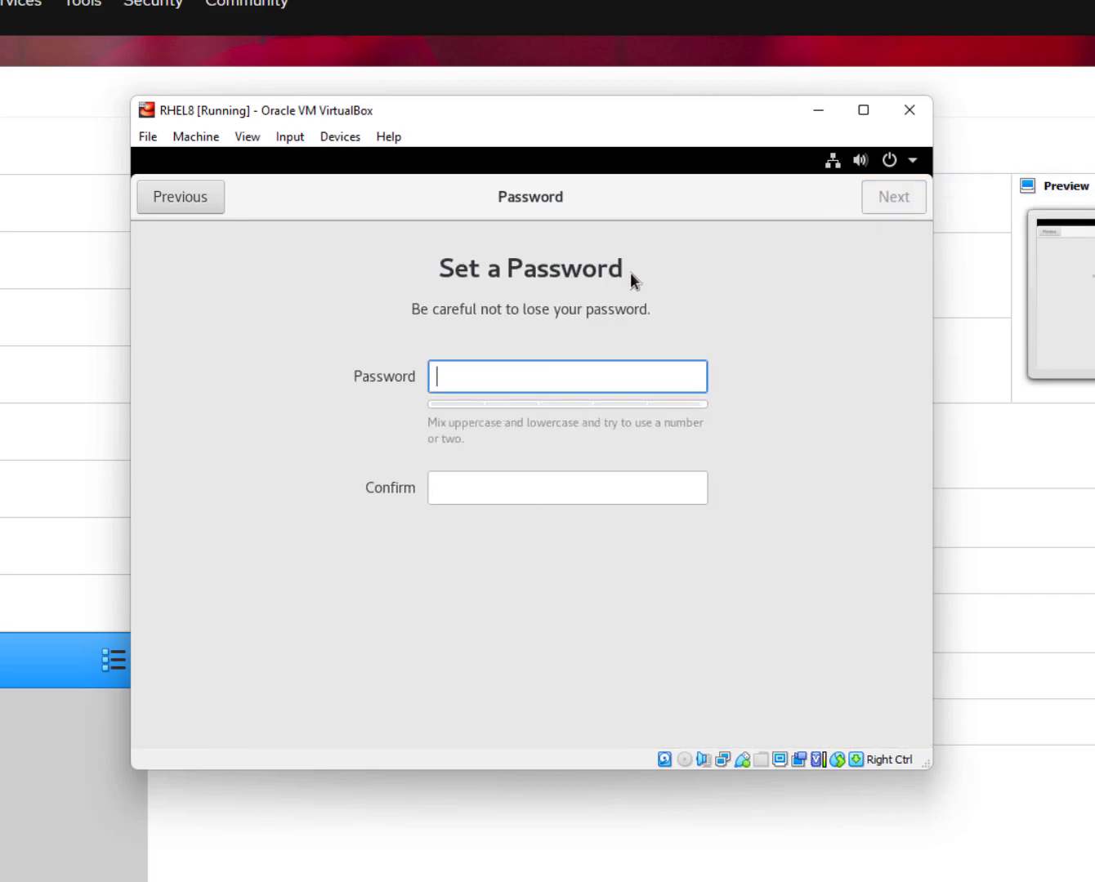
Set and confirm the account password, then start using Red Hat Enterprise Linux.
text(***************)
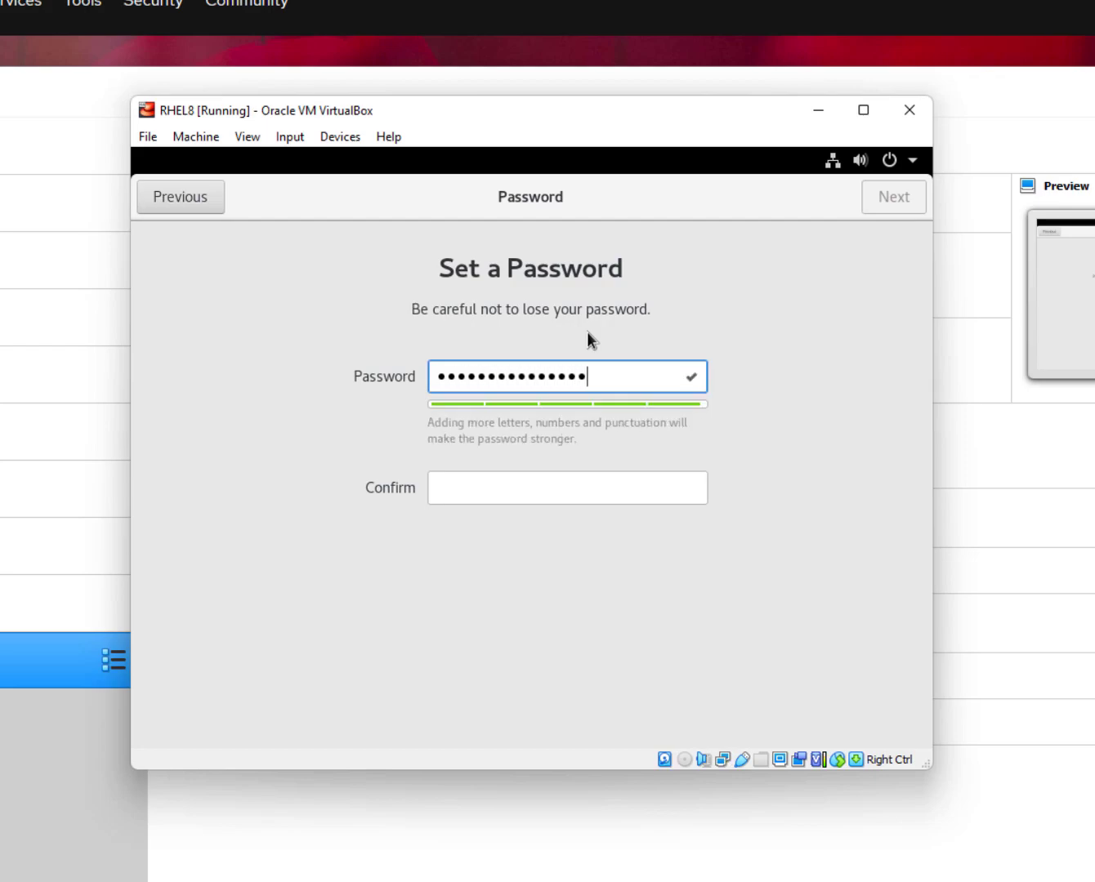
key(Tab)
text(**********)
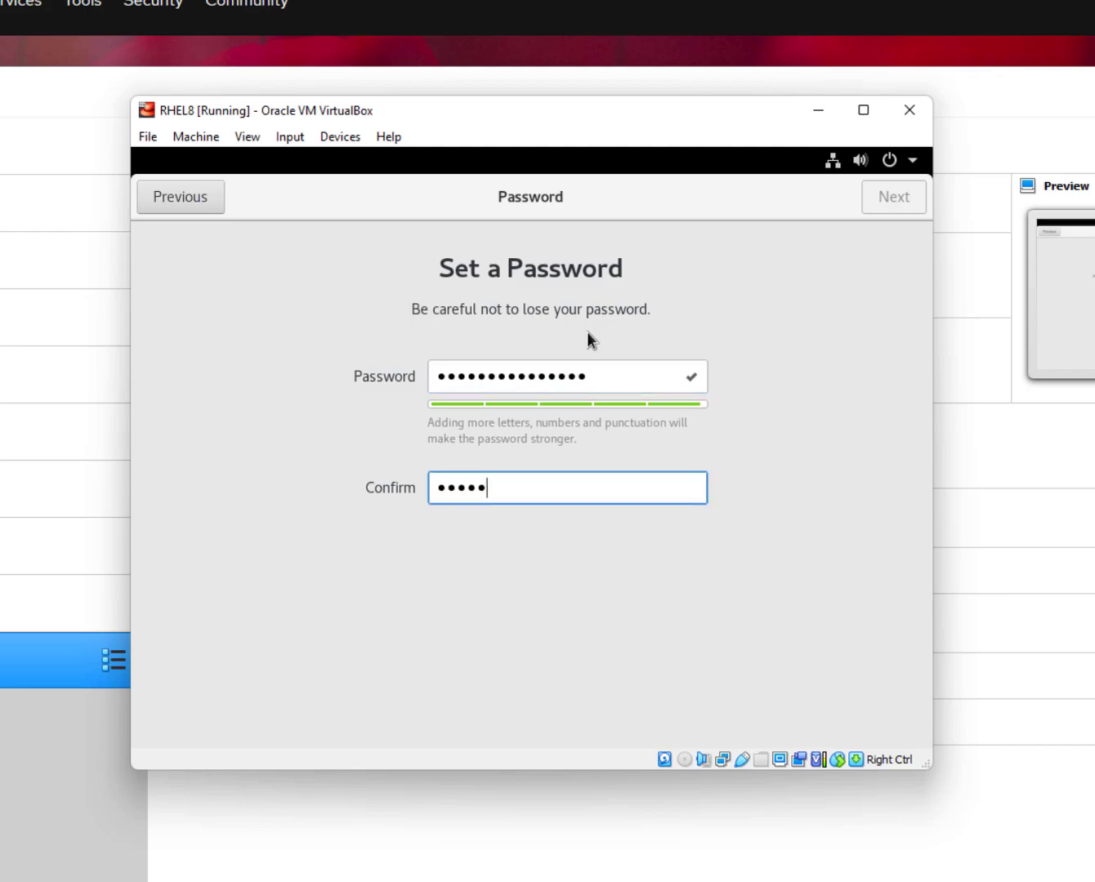
text(*****)
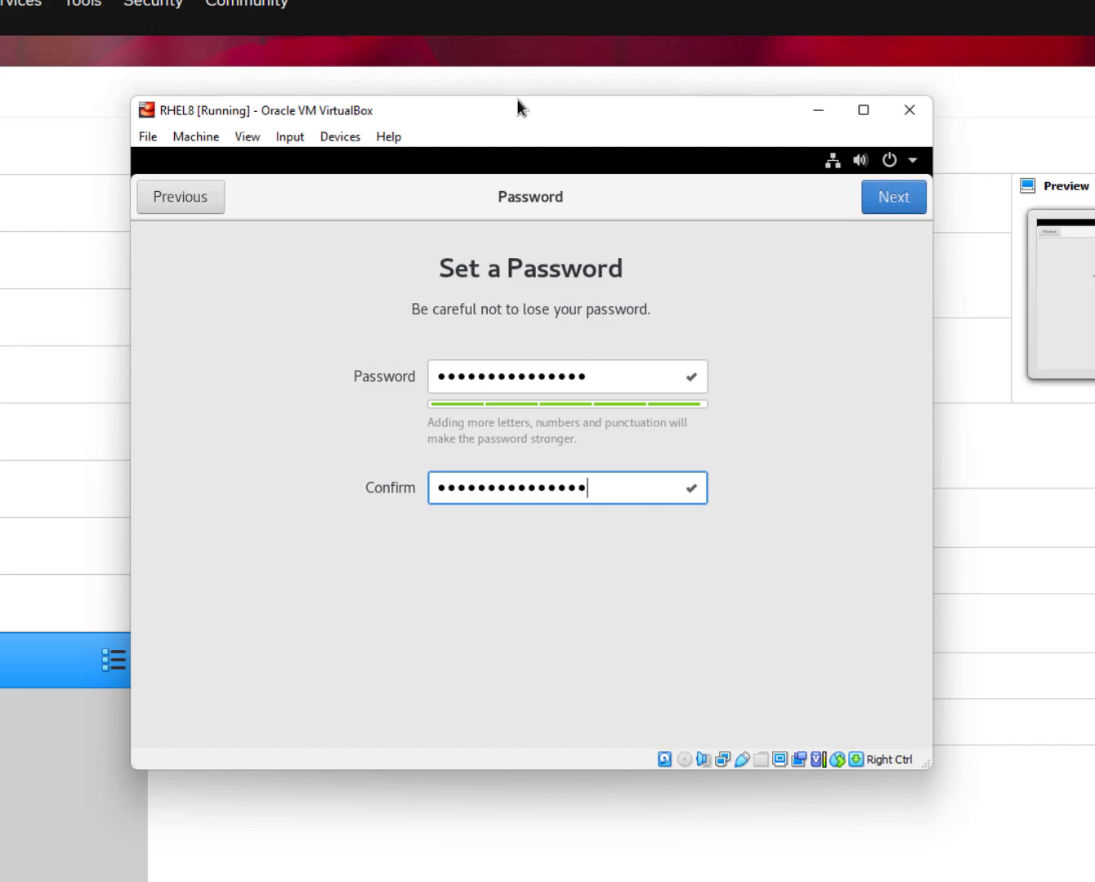
click(909, 196)
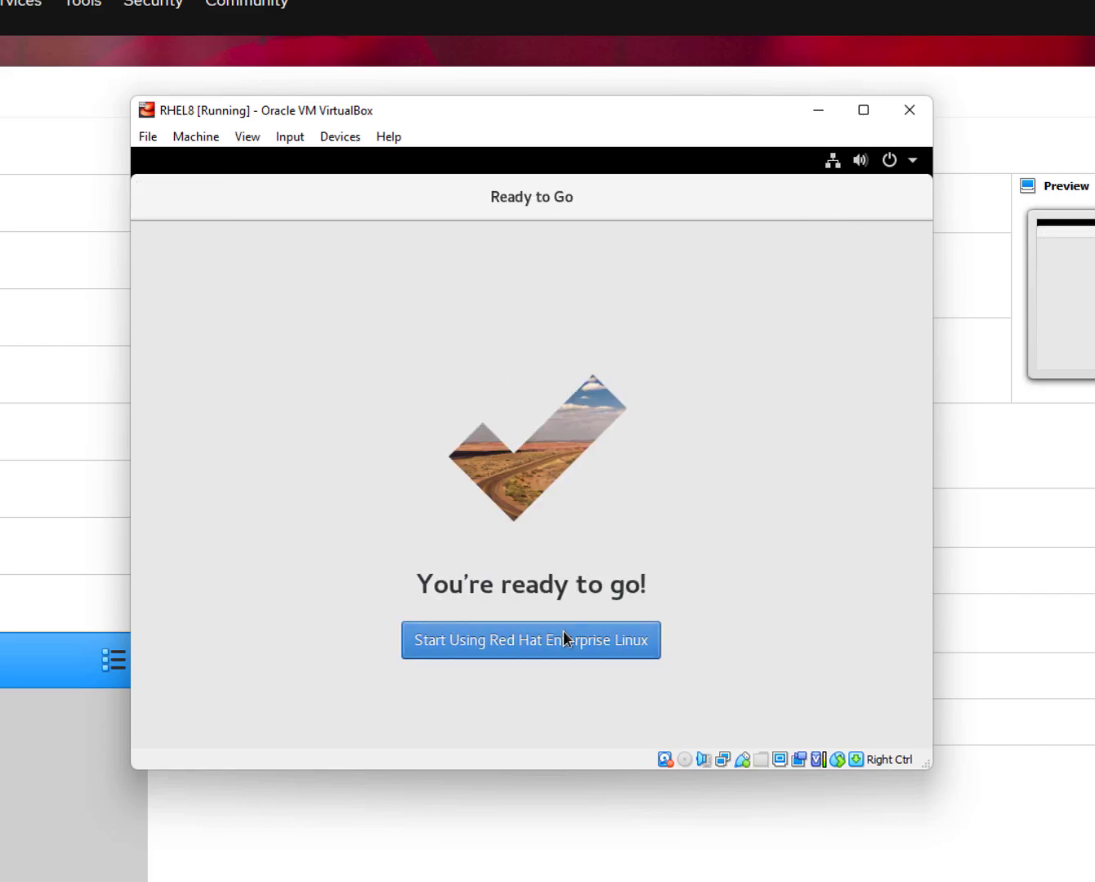
click(562, 641)
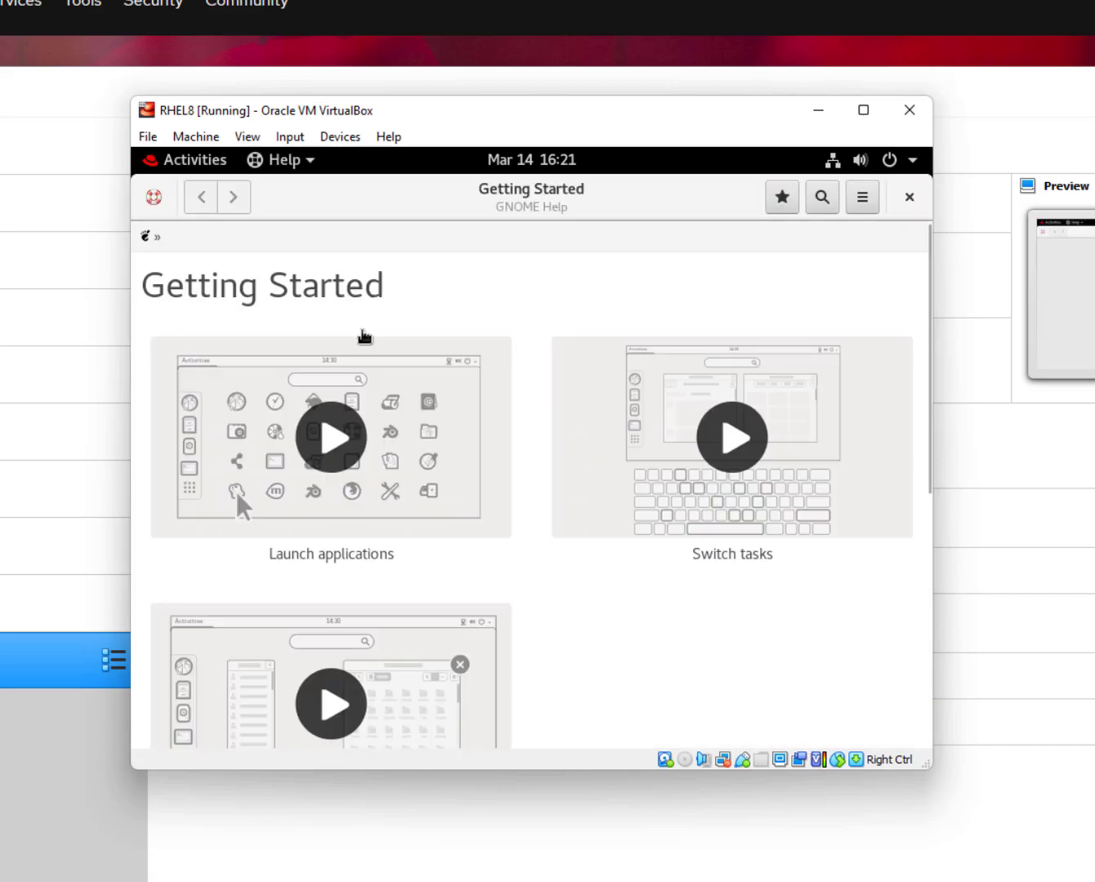
Close the Getting Started help and open system Settings from the desktop menu.
click(914, 206)
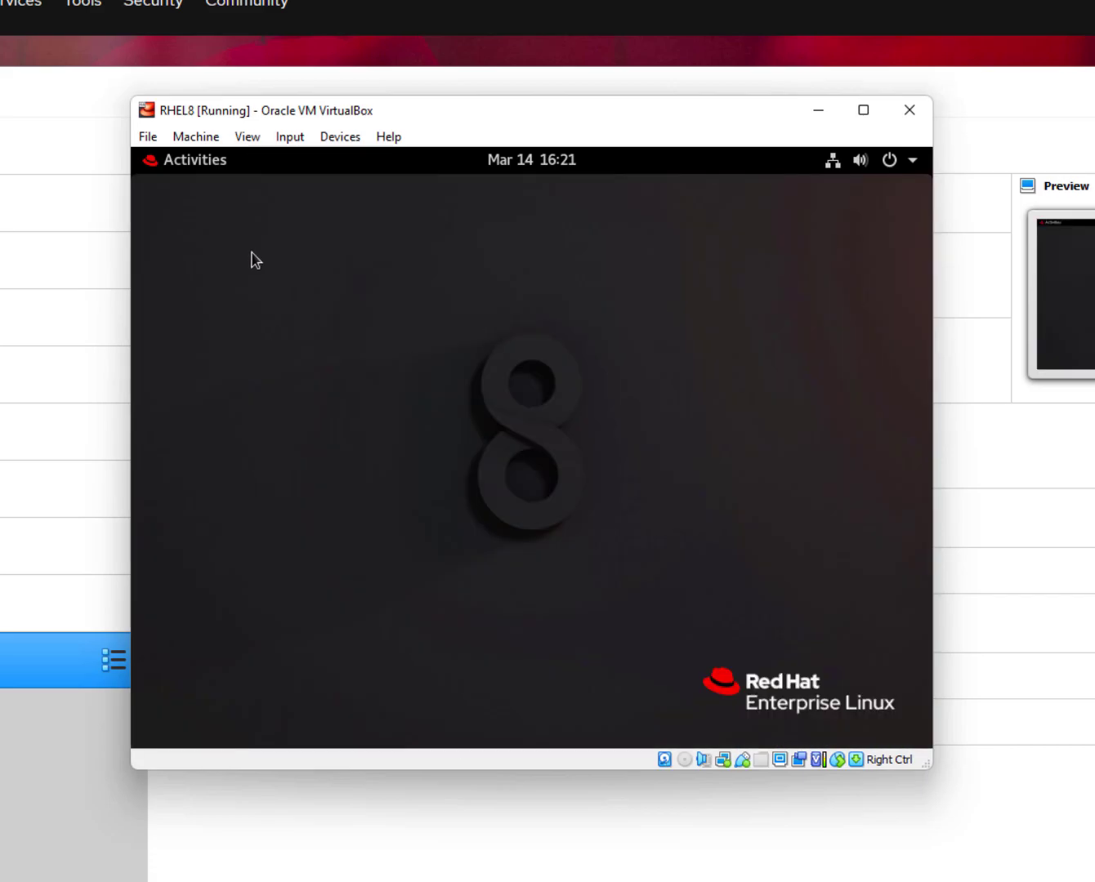
click(184, 173)
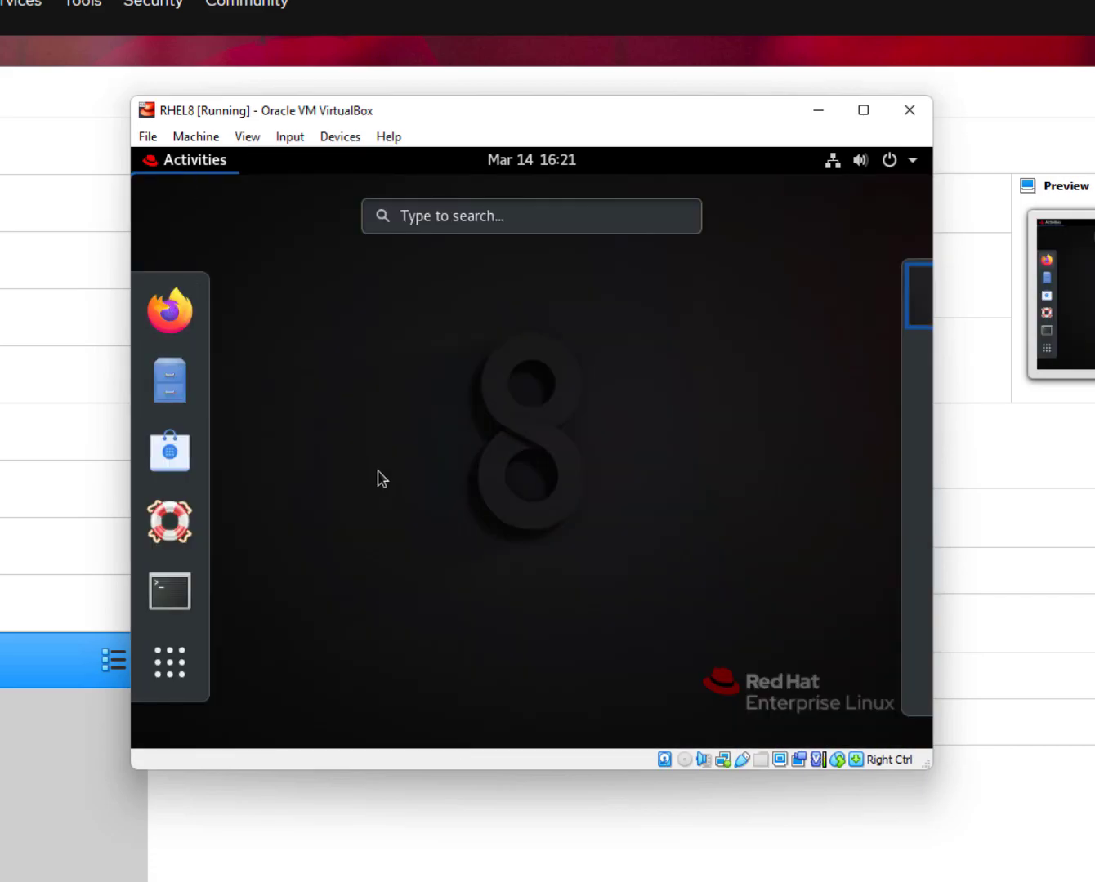
click(465, 442)
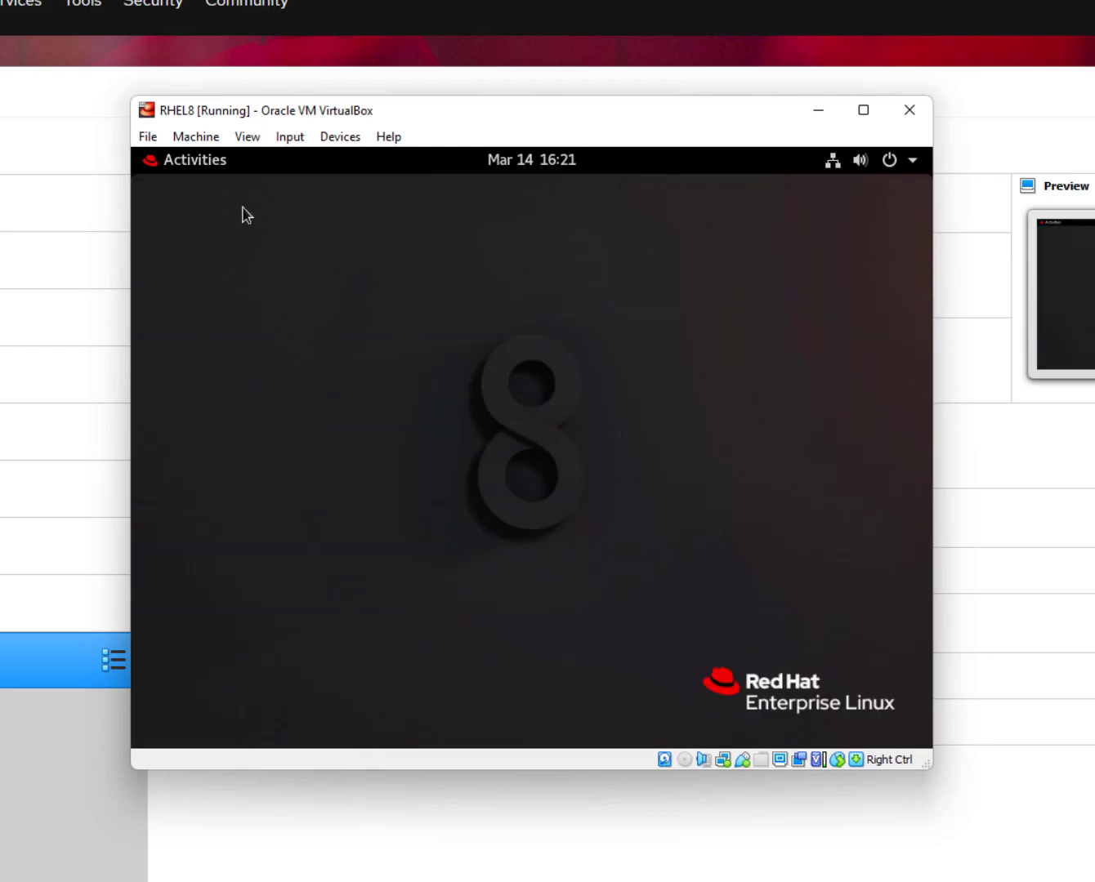
right_click(384, 287)
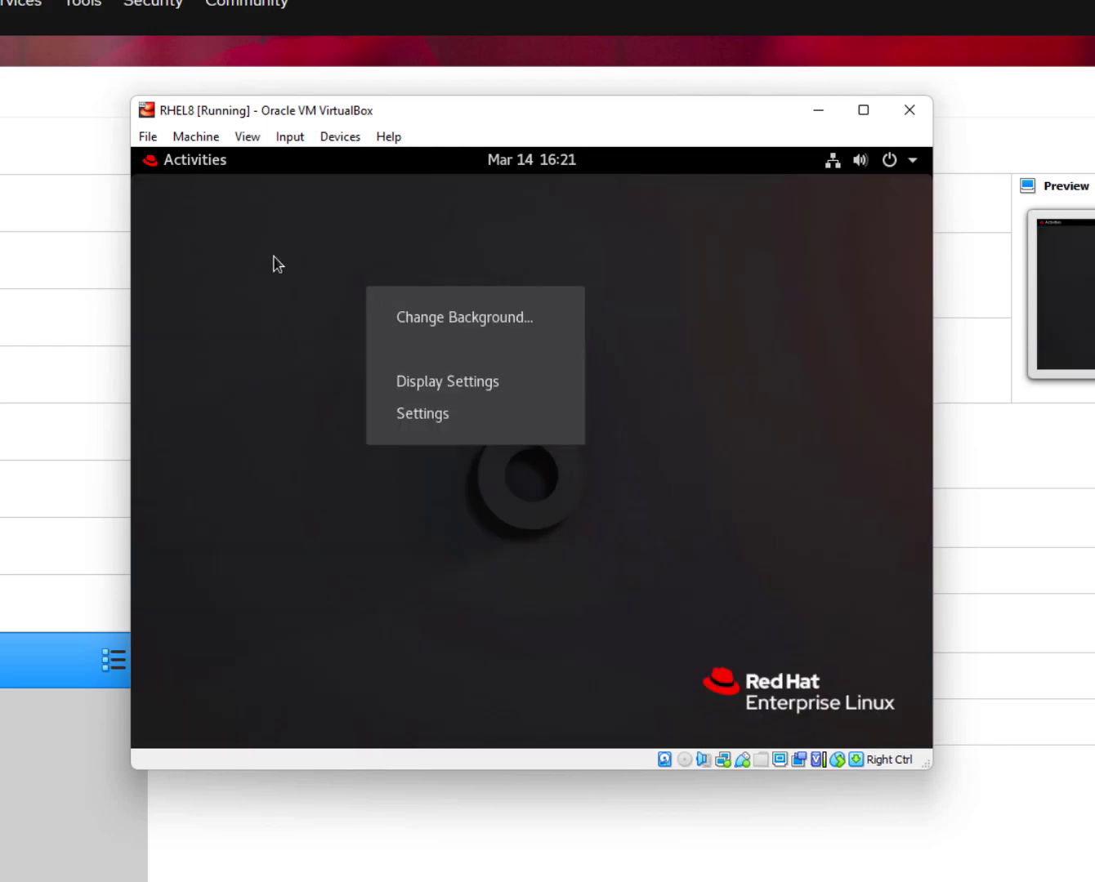
click(441, 425)
Toggle mouse integration for the guest from the VirtualBox menu.
scroll(176, 454, down, 5)
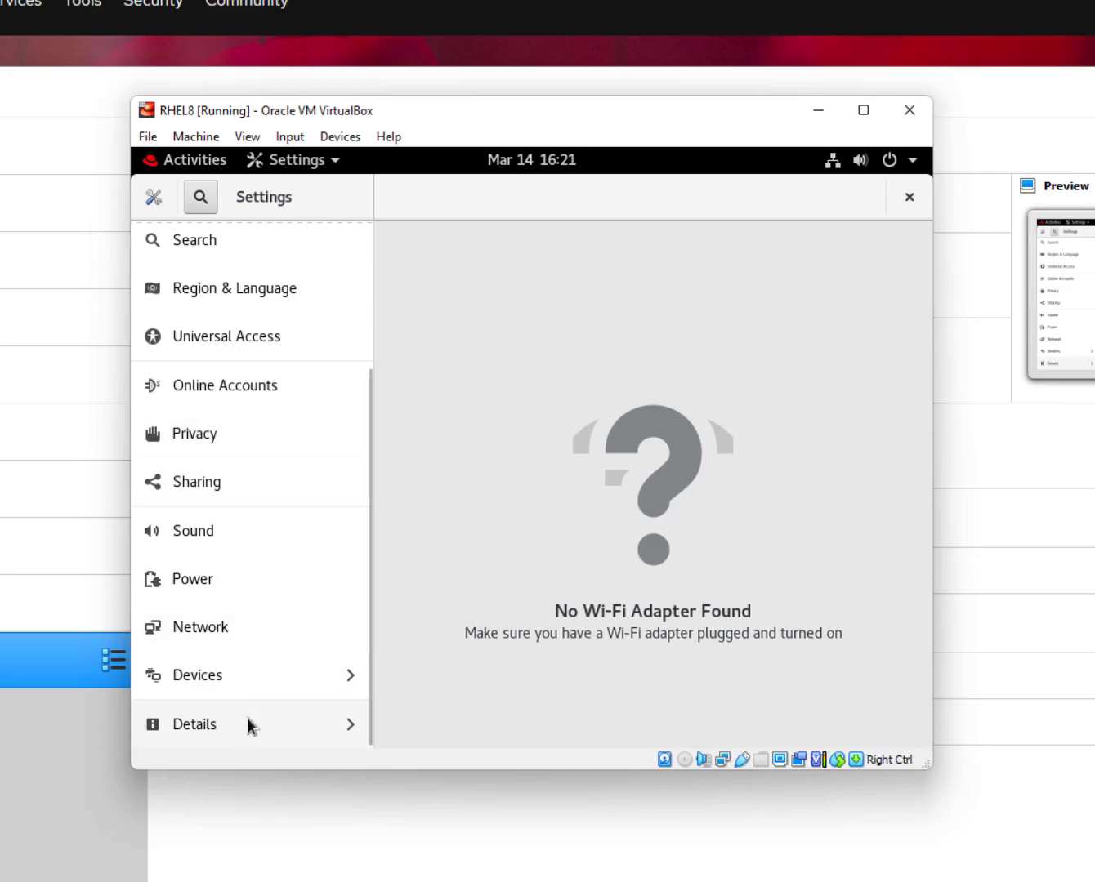
scroll(269, 683, up, 5)
scroll(247, 652, down, 5)
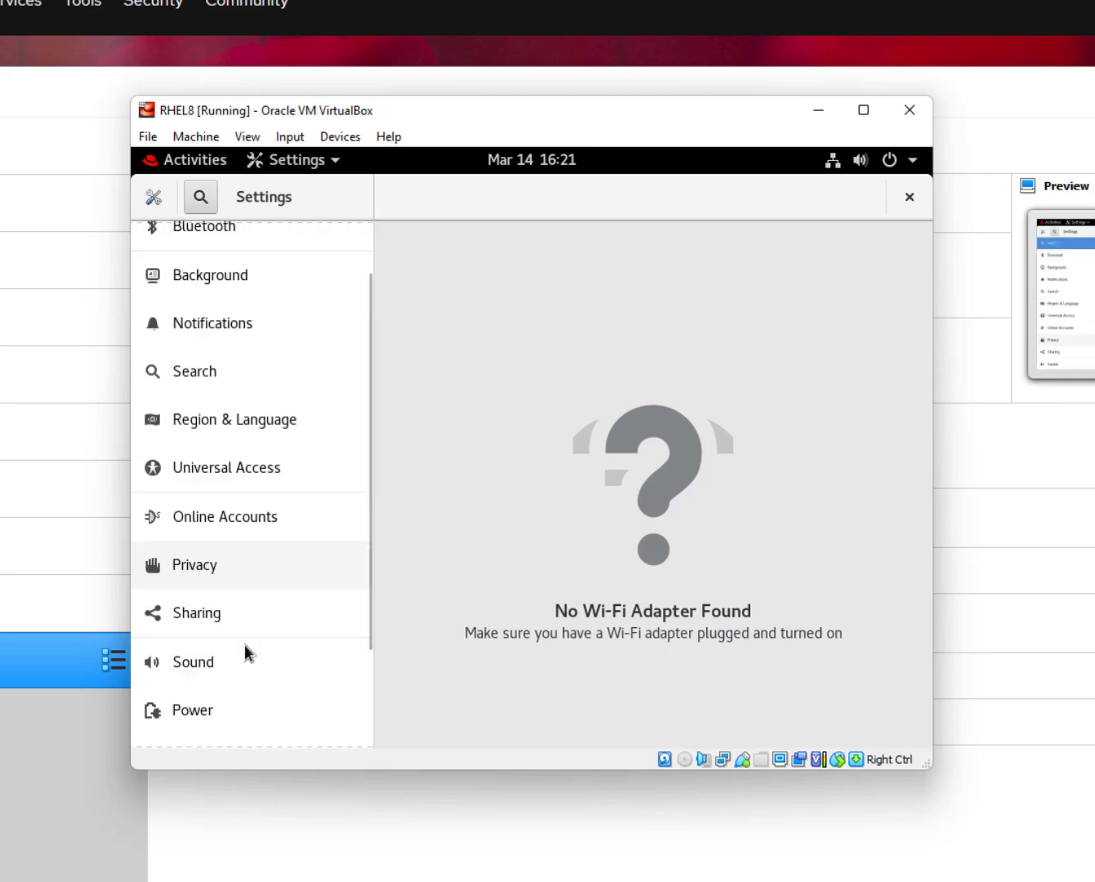
scroll(272, 636, up, 1)
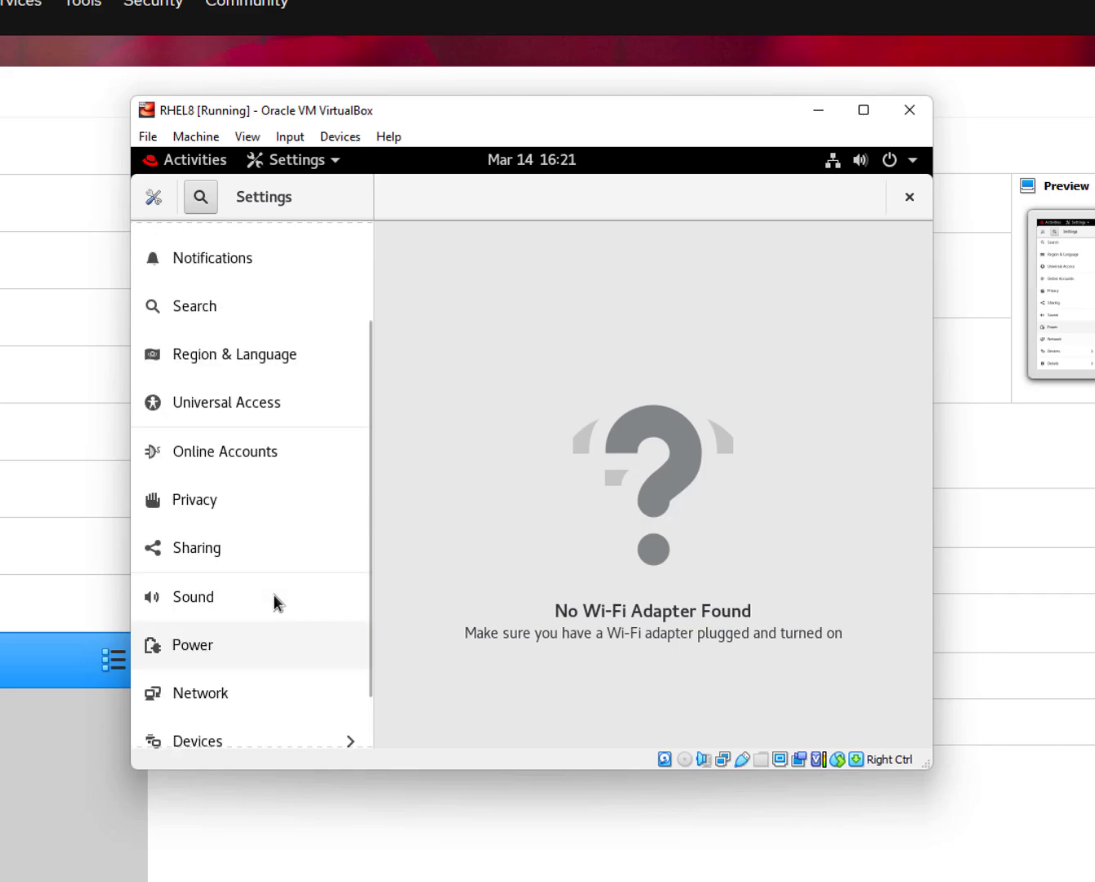
click(338, 139)
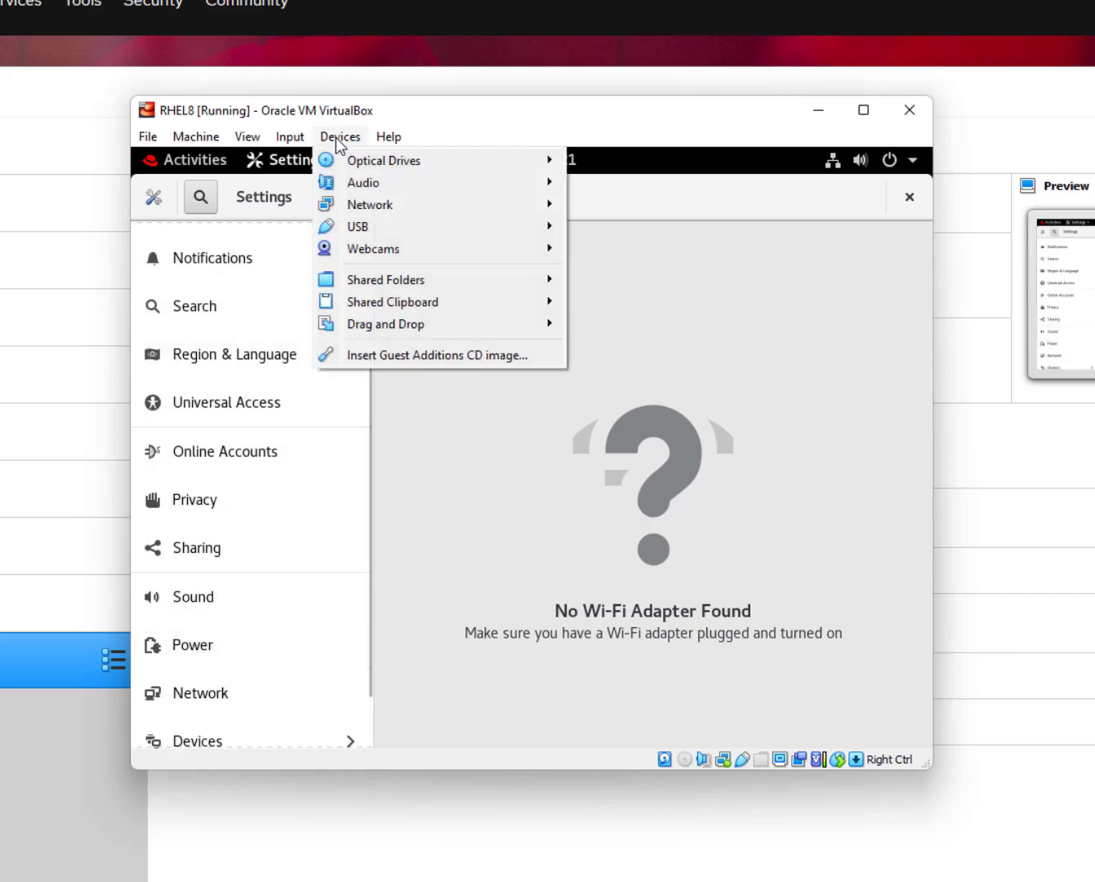
mouse_move(300, 143)
click(314, 196)
Insert the Guest Additions CD image, decline its autorun, close Settings and show Activities.
click(341, 138)
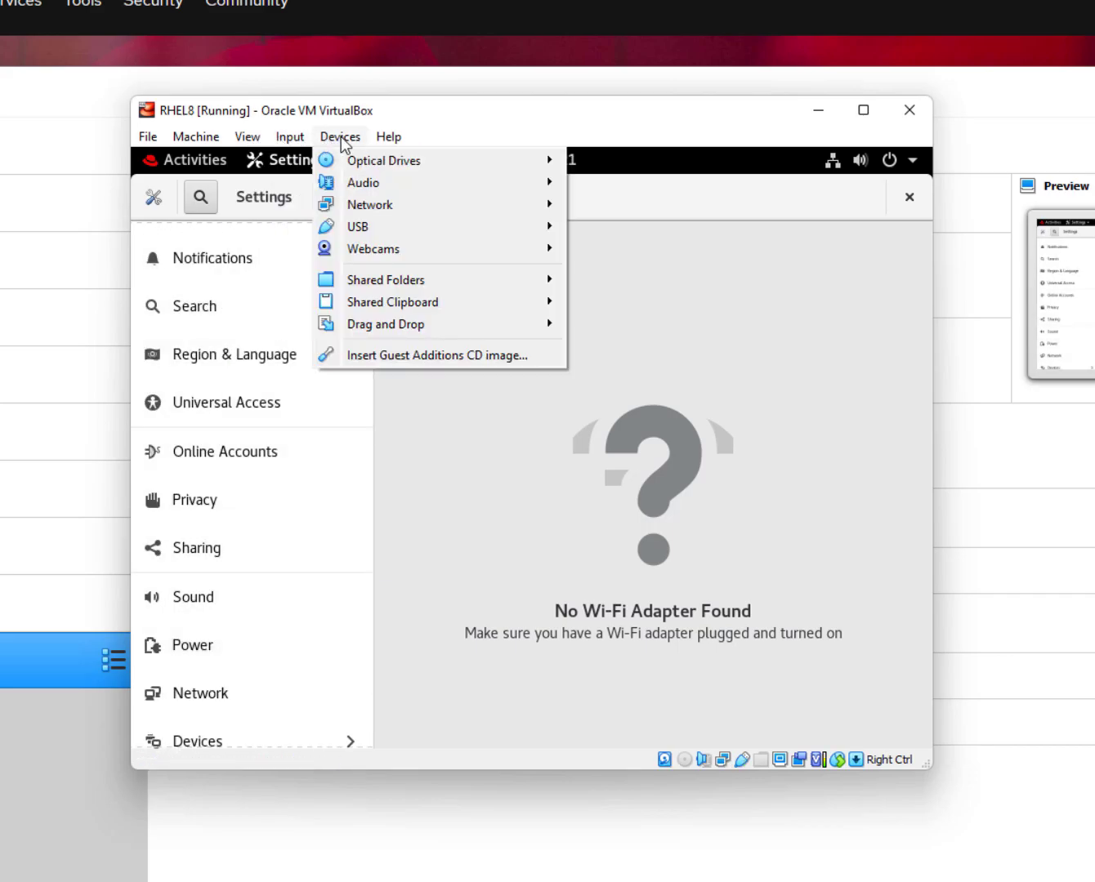
click(453, 357)
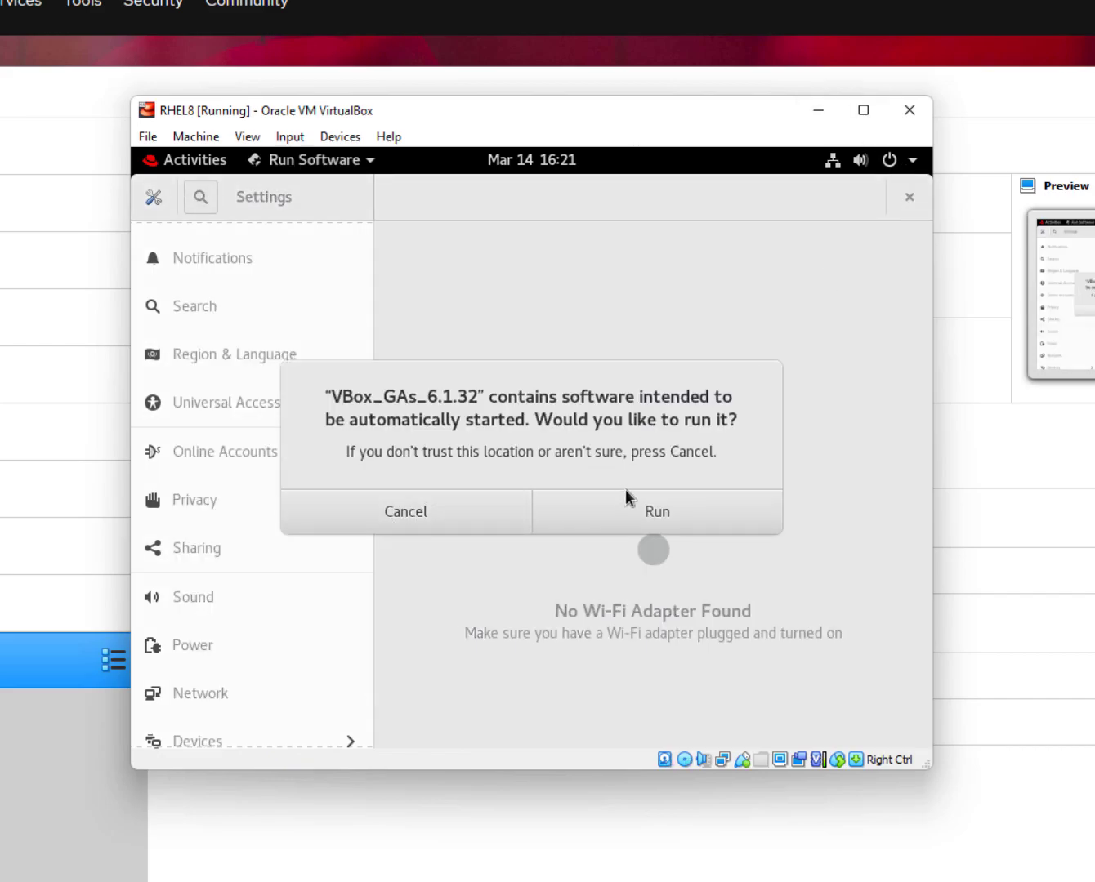
click(474, 510)
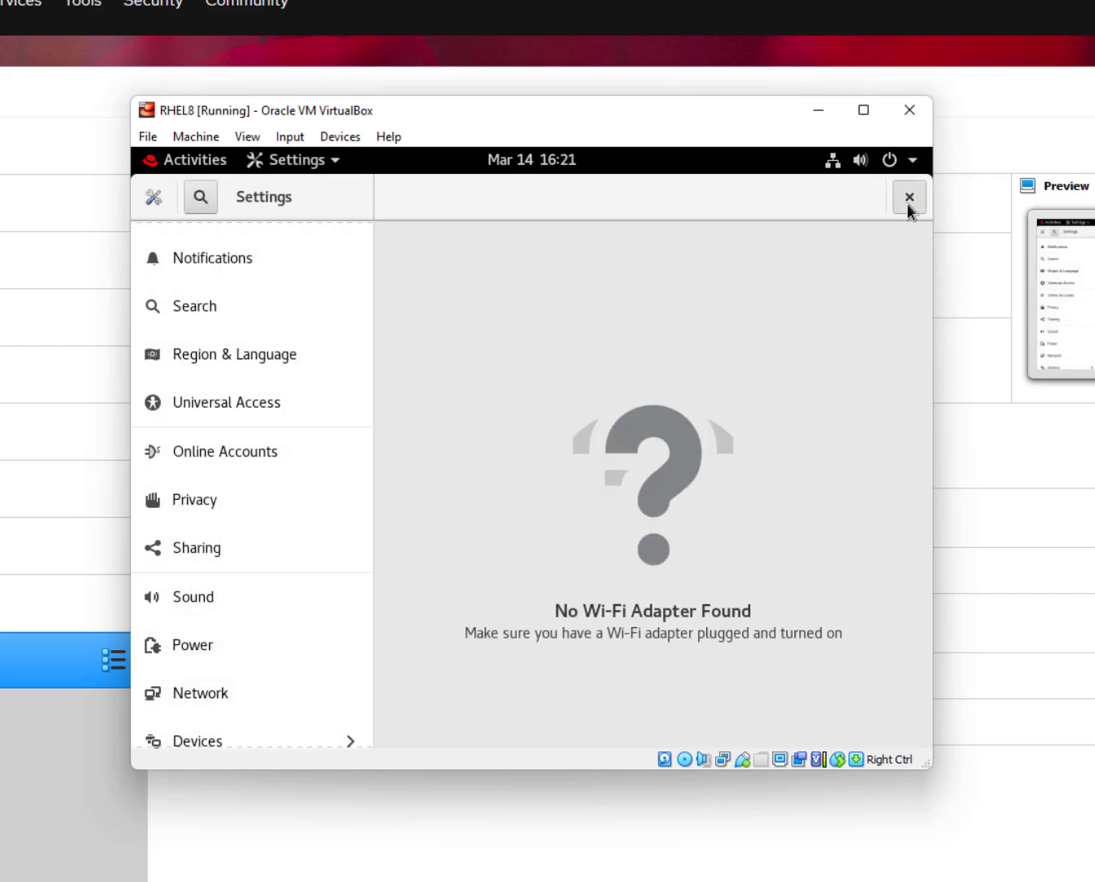
click(908, 198)
click(179, 166)
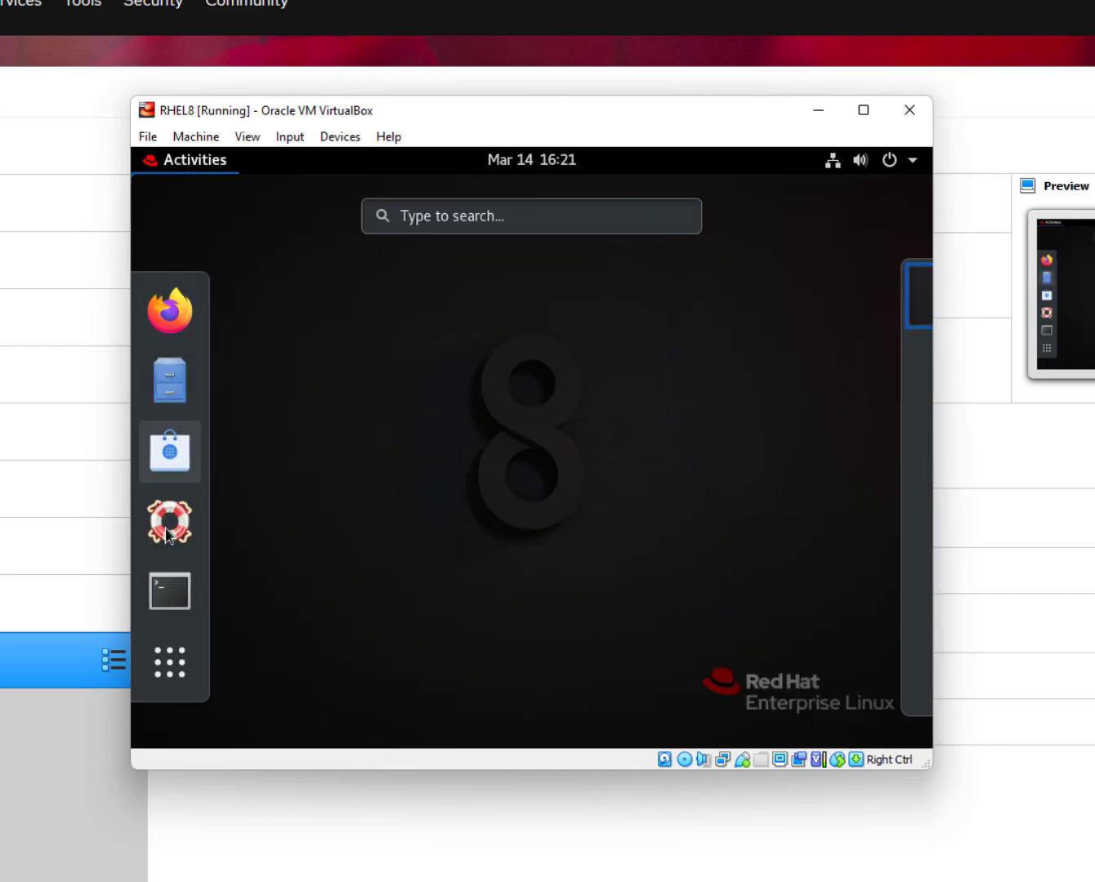
Launch Terminal and switch to root with su and the root password.
click(167, 593)
text(su)
key(Return)
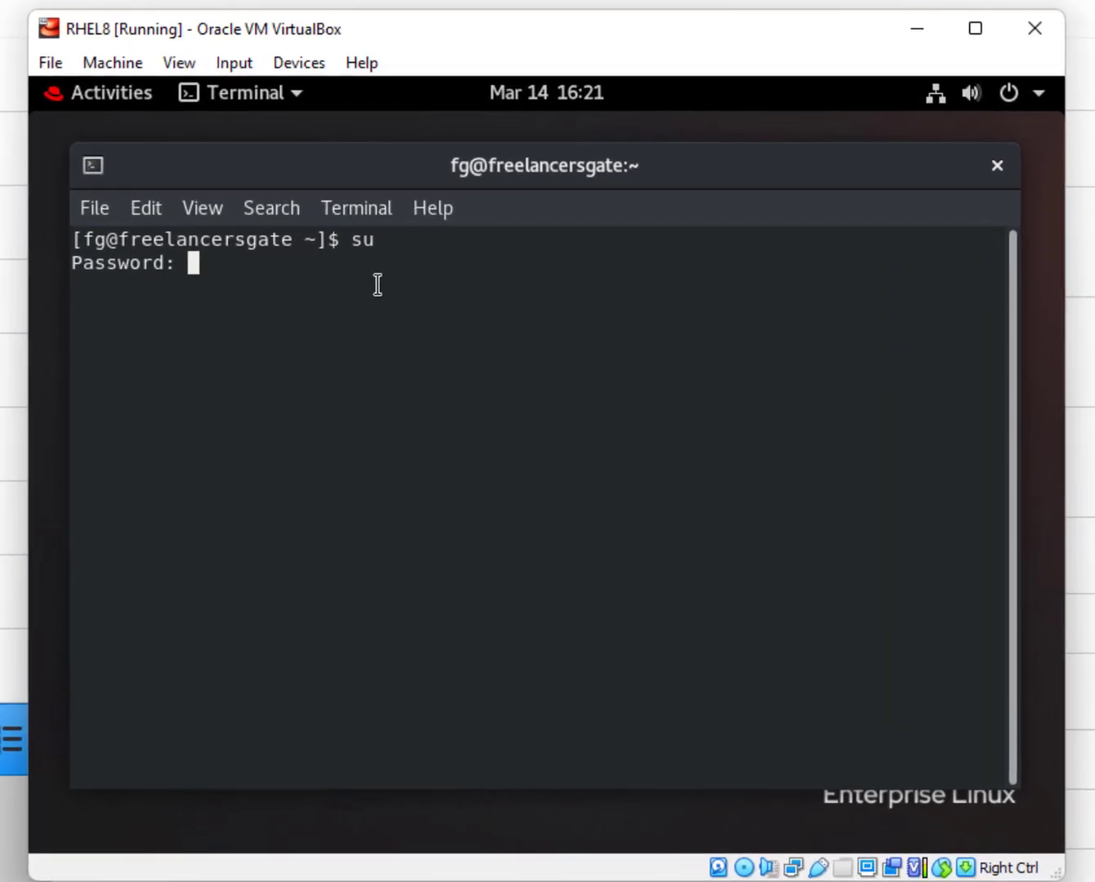
key(Return)
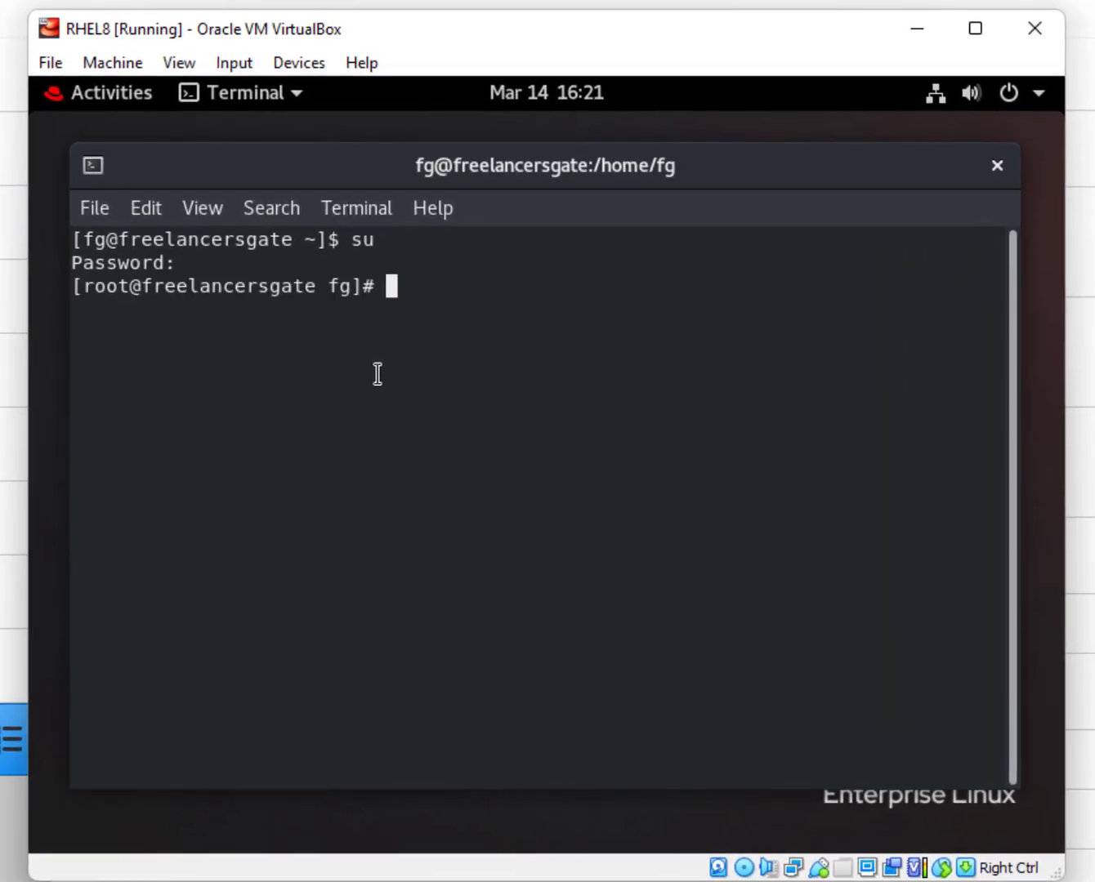
Run yum update, confirming the transaction and importing both Red Hat GPG keys.
text(yum update)
key(Return)
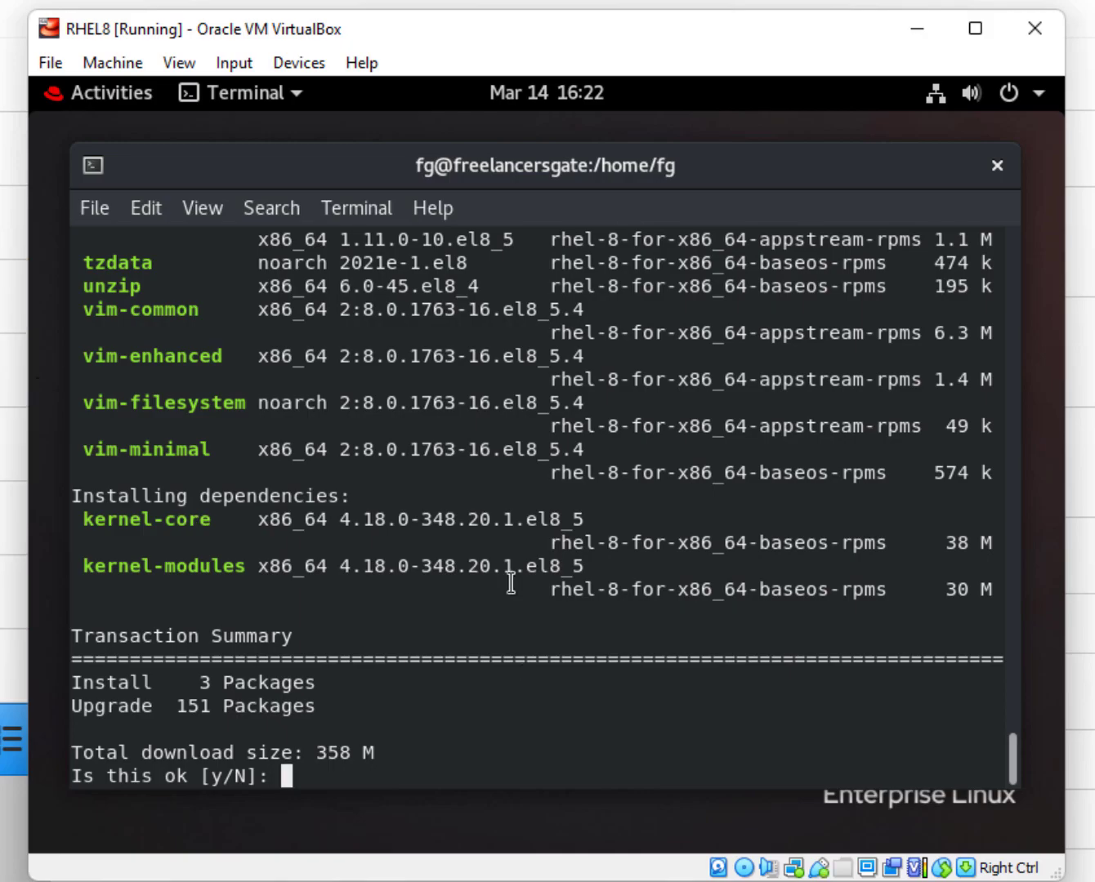
text(y)
key(Return)
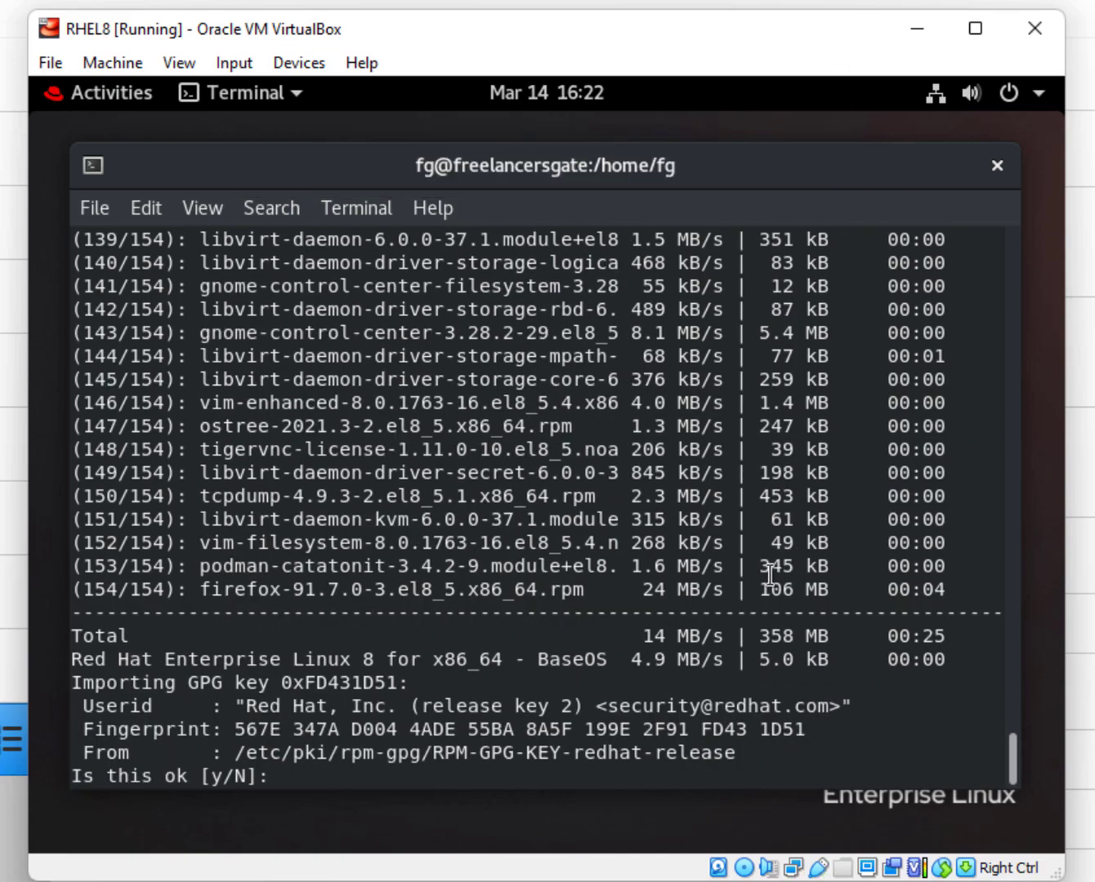
text(y)
key(Return)
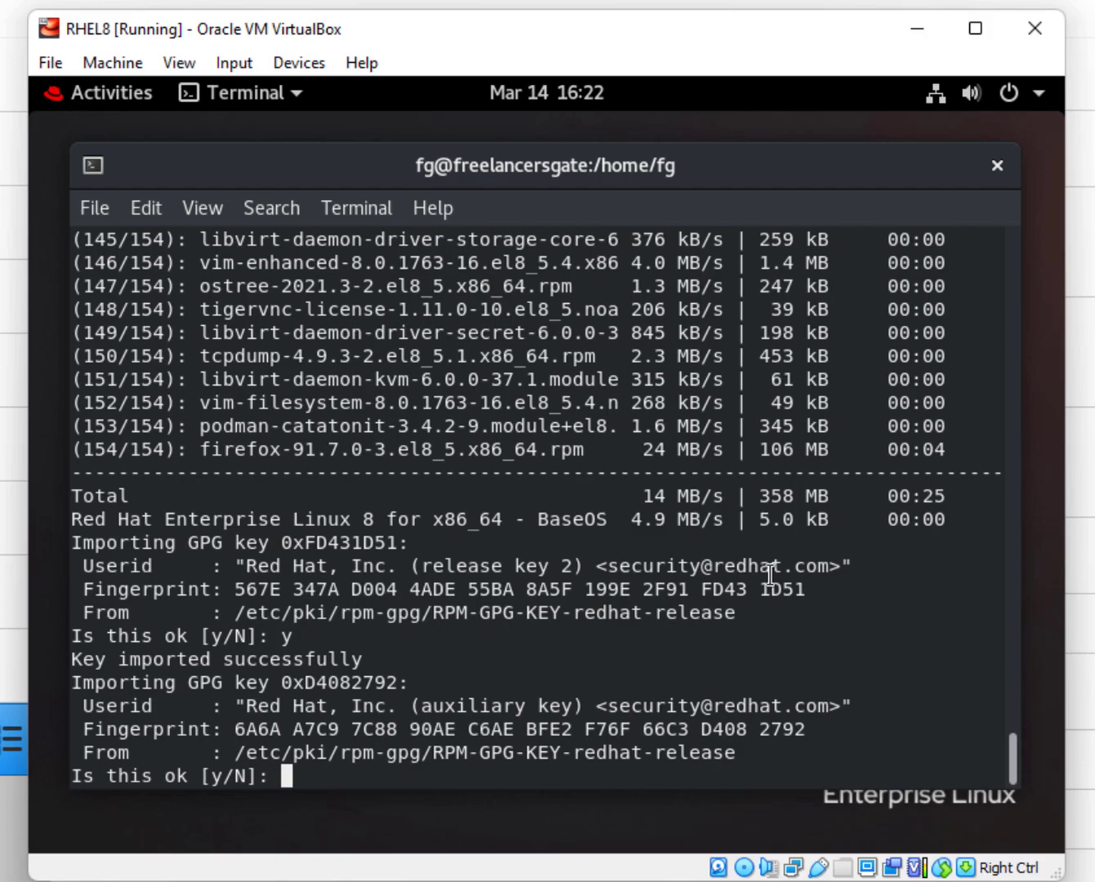
text(y)
key(Return)
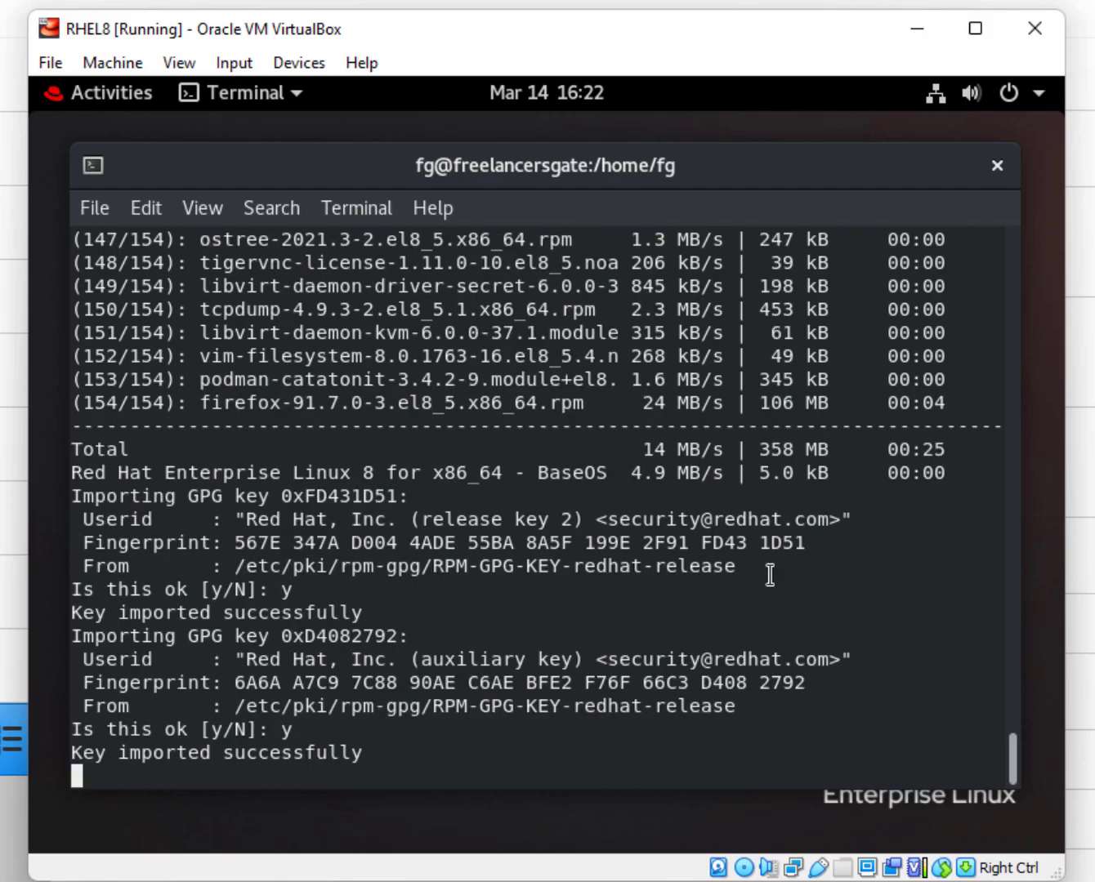
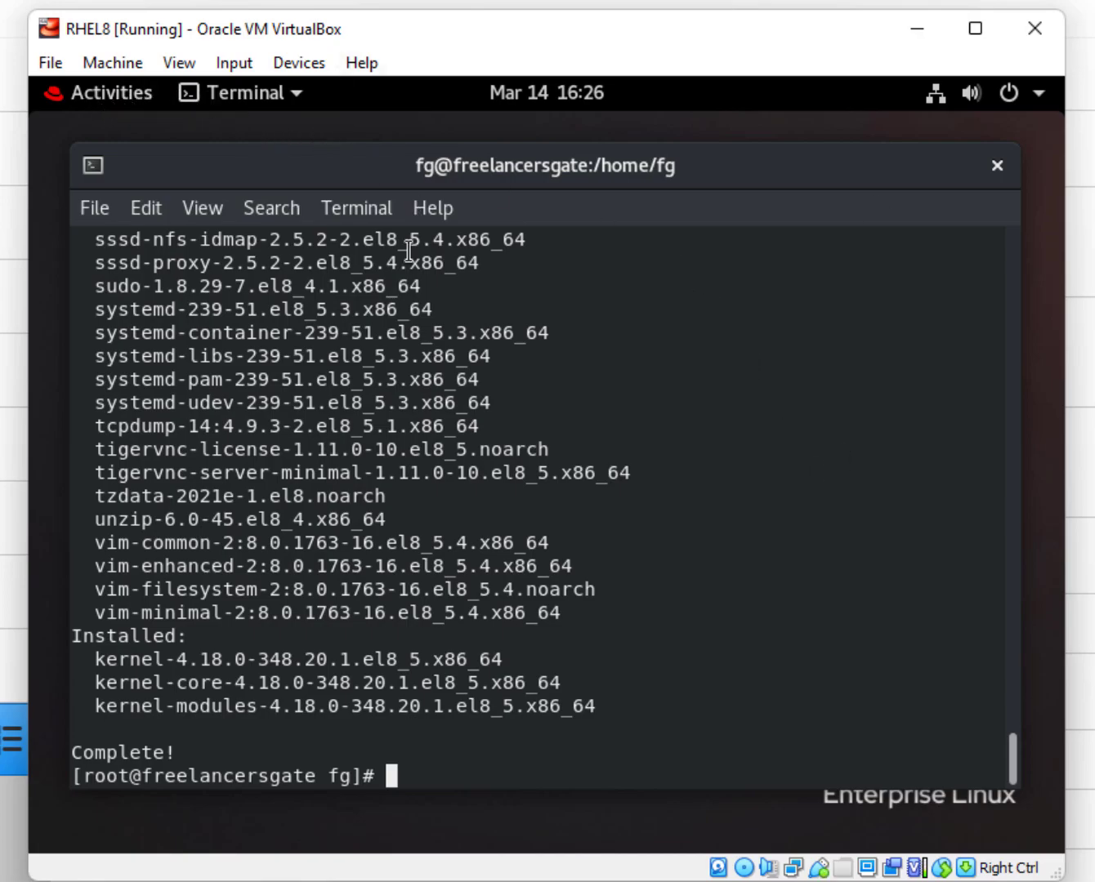
Maximize the terminal with the completed yum update by dropping it on the GNOME top bar.
drag(652, 176, 651, 88)
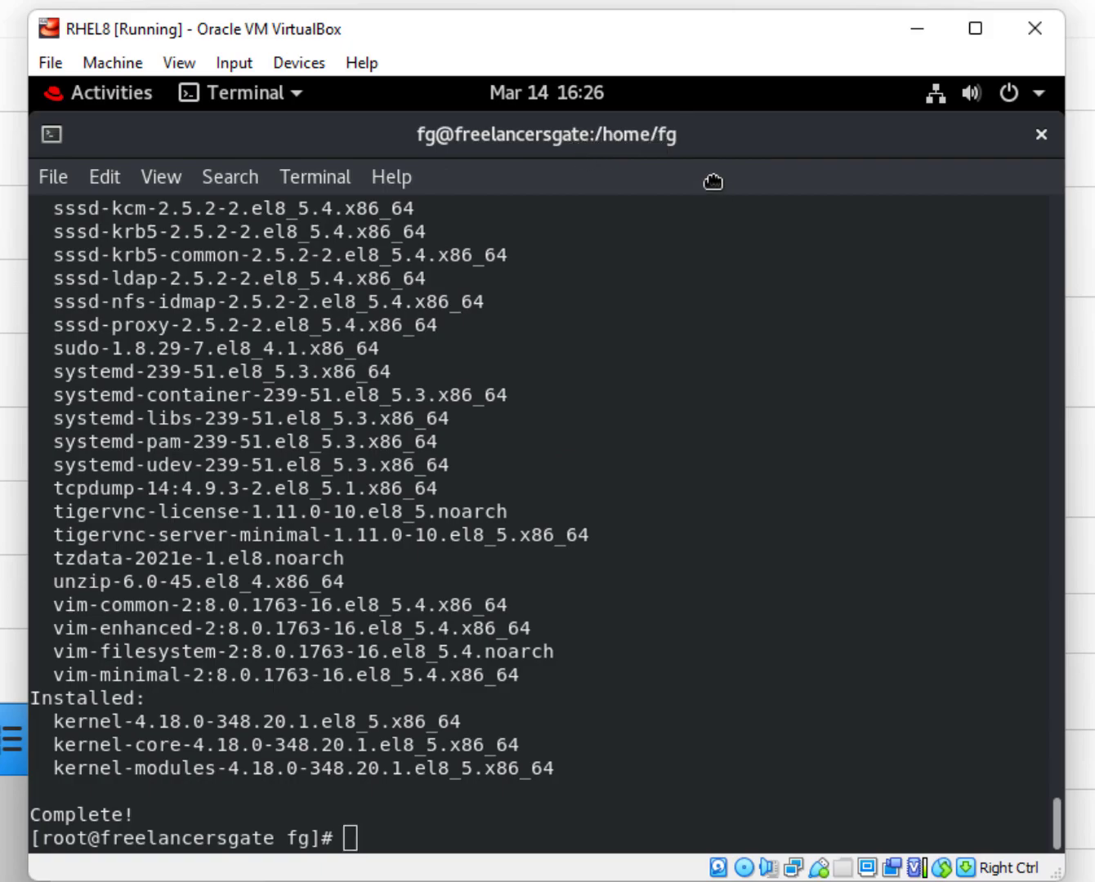
drag(705, 139, 603, 220)
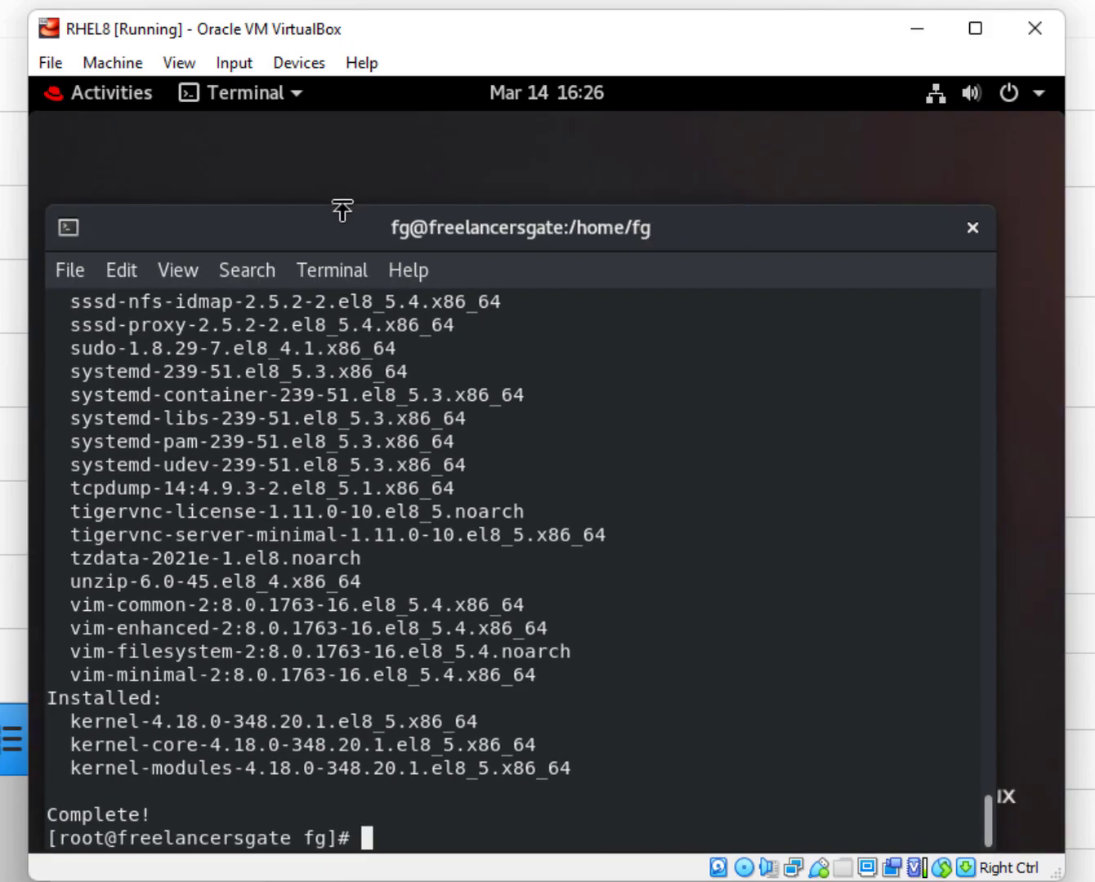
drag(338, 231, 260, 92)
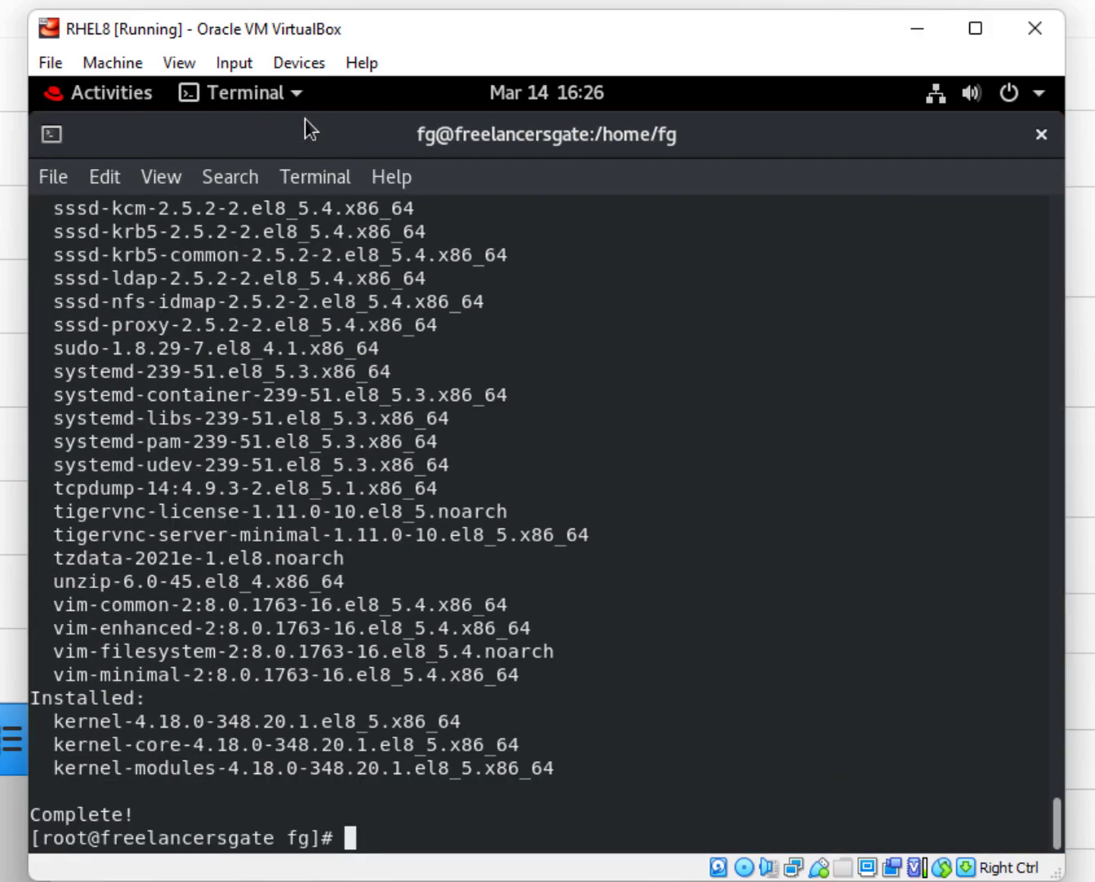
Retry inserting the Guest Additions CD image, dismiss the error, and close the root terminal.
click(294, 68)
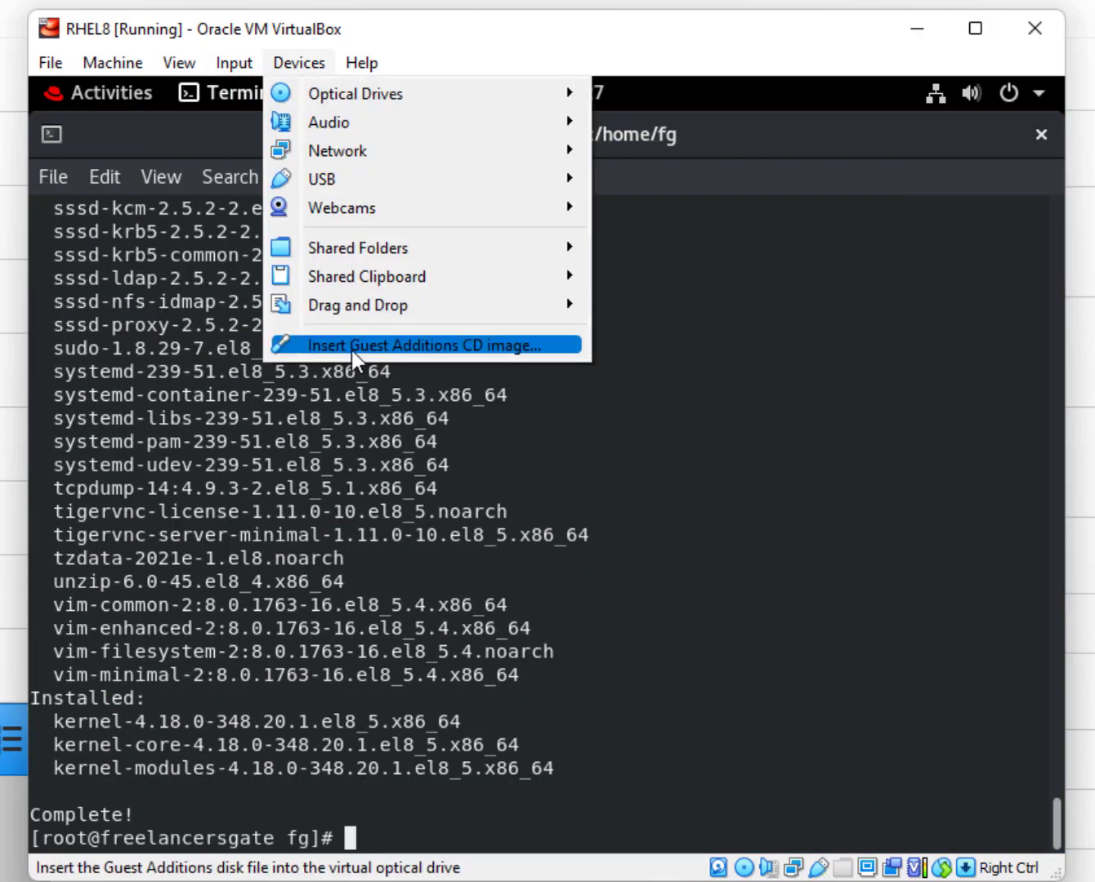
click(423, 348)
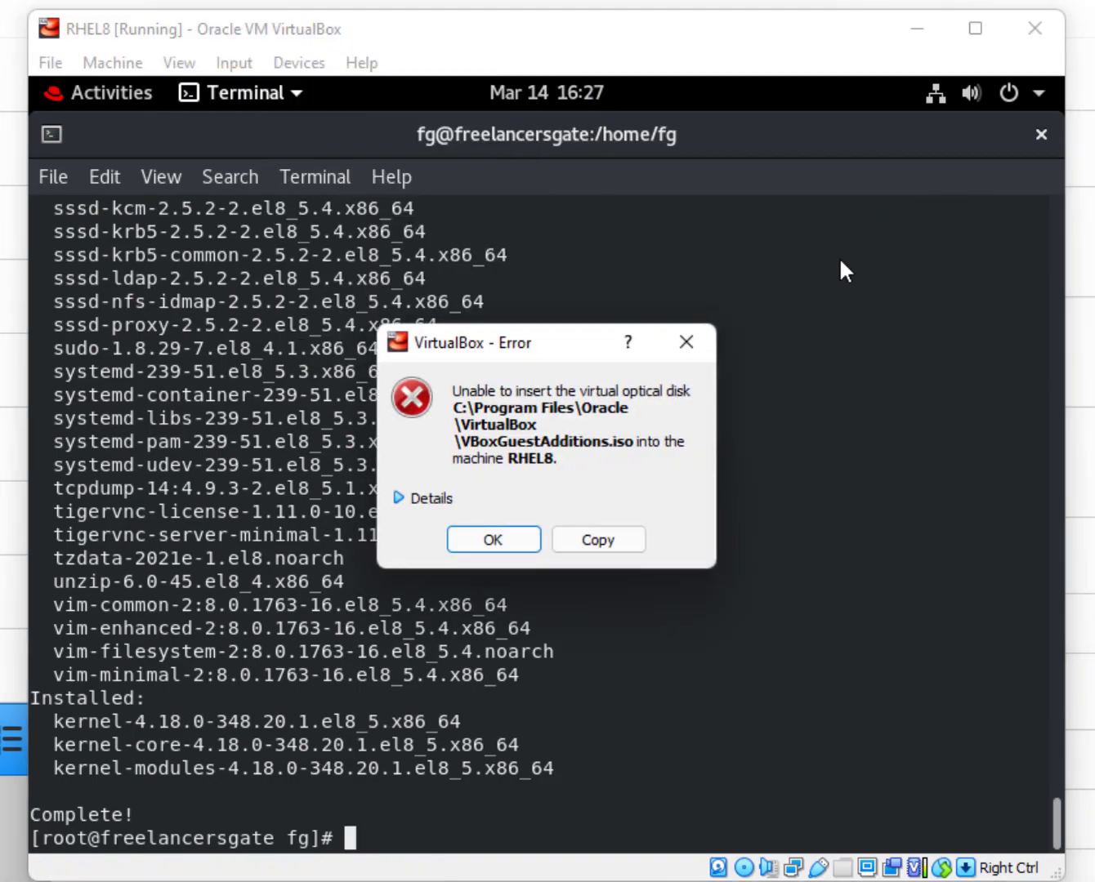
click(598, 545)
click(686, 342)
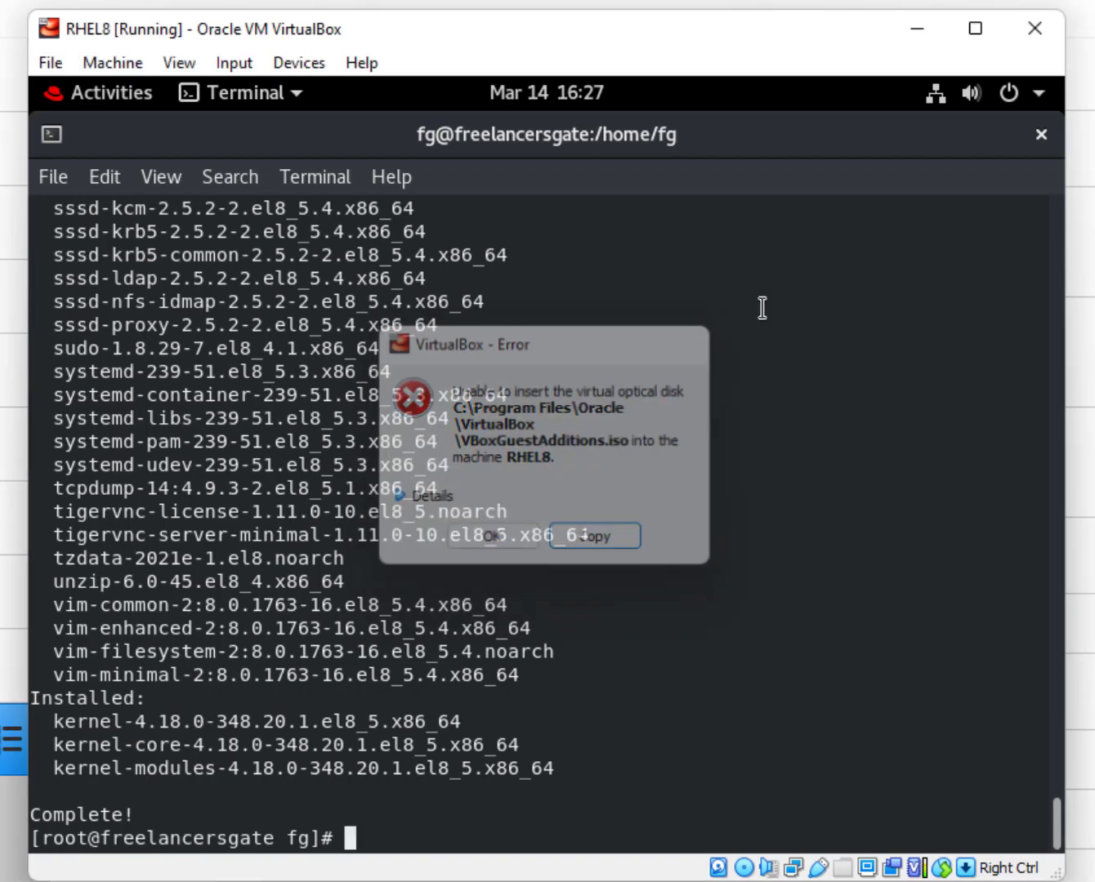
click(1041, 135)
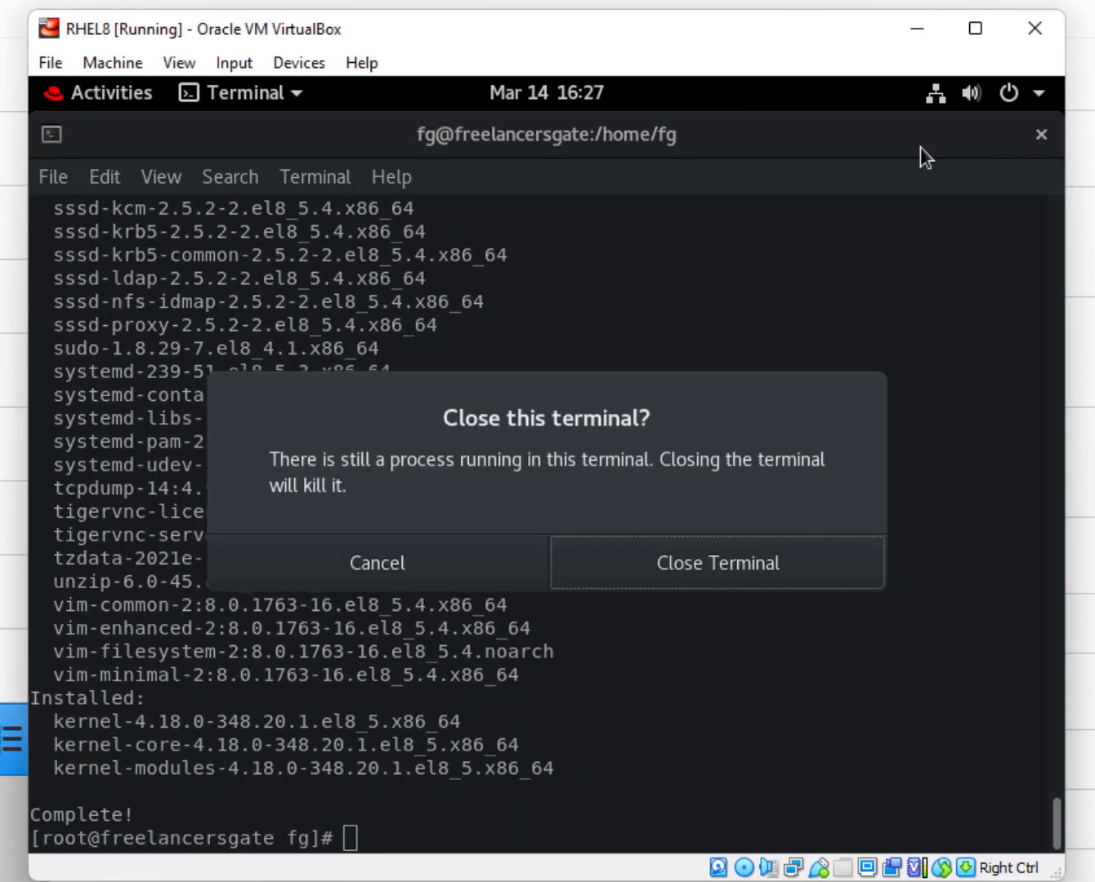
click(662, 576)
Browse the Guest Additions disc in Files, then open a fresh Terminal.
click(123, 96)
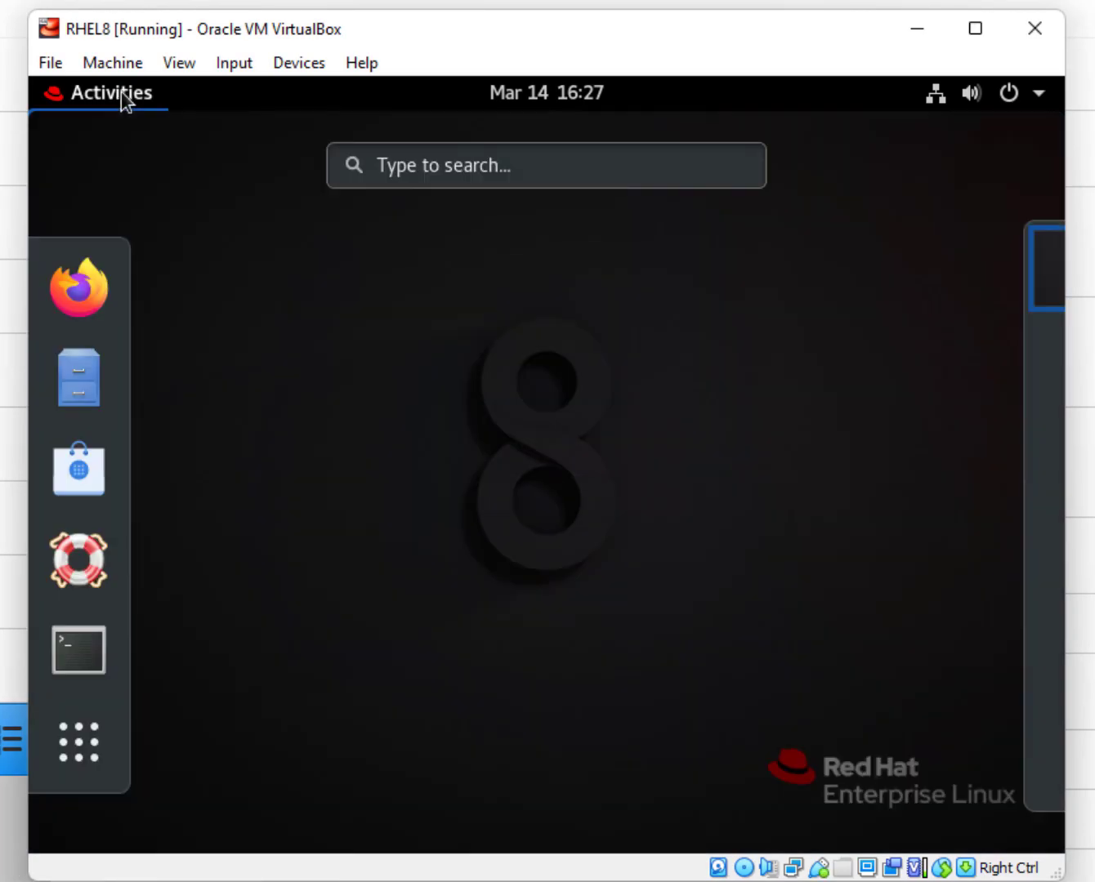
click(90, 372)
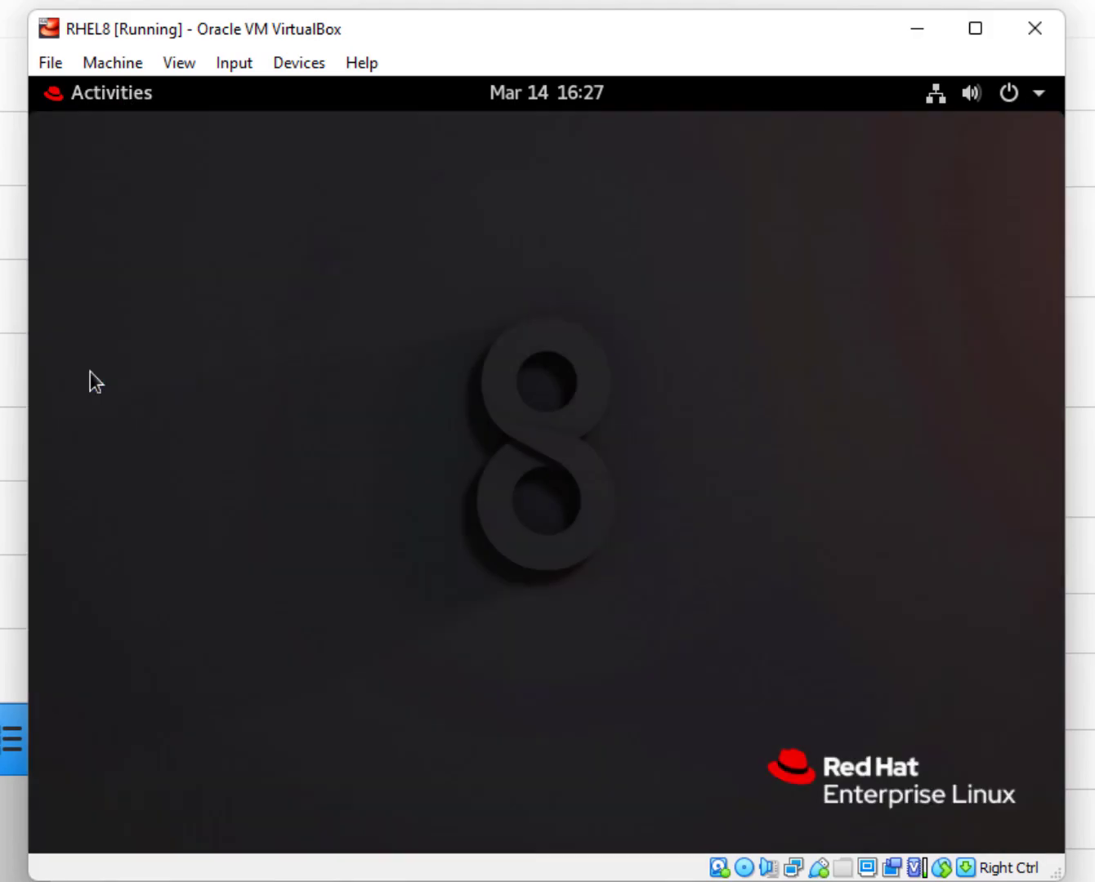
click(129, 643)
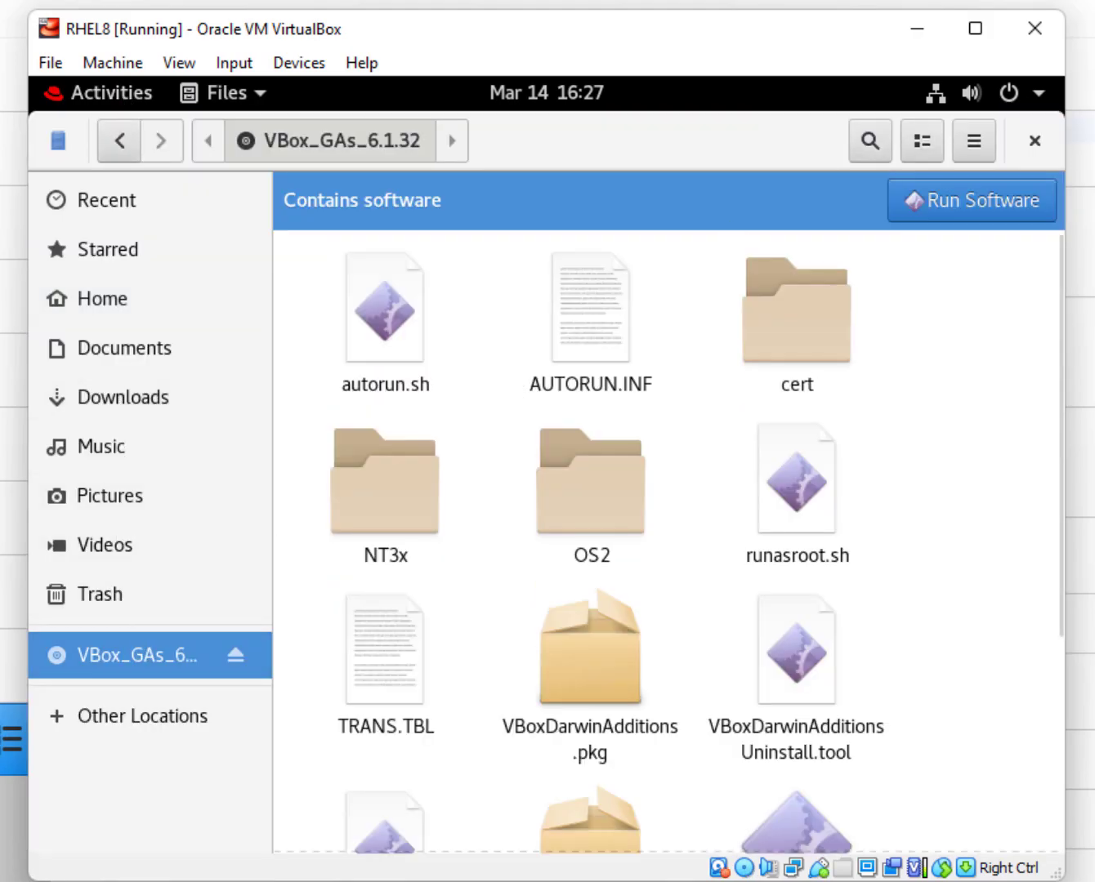
click(1031, 145)
click(120, 100)
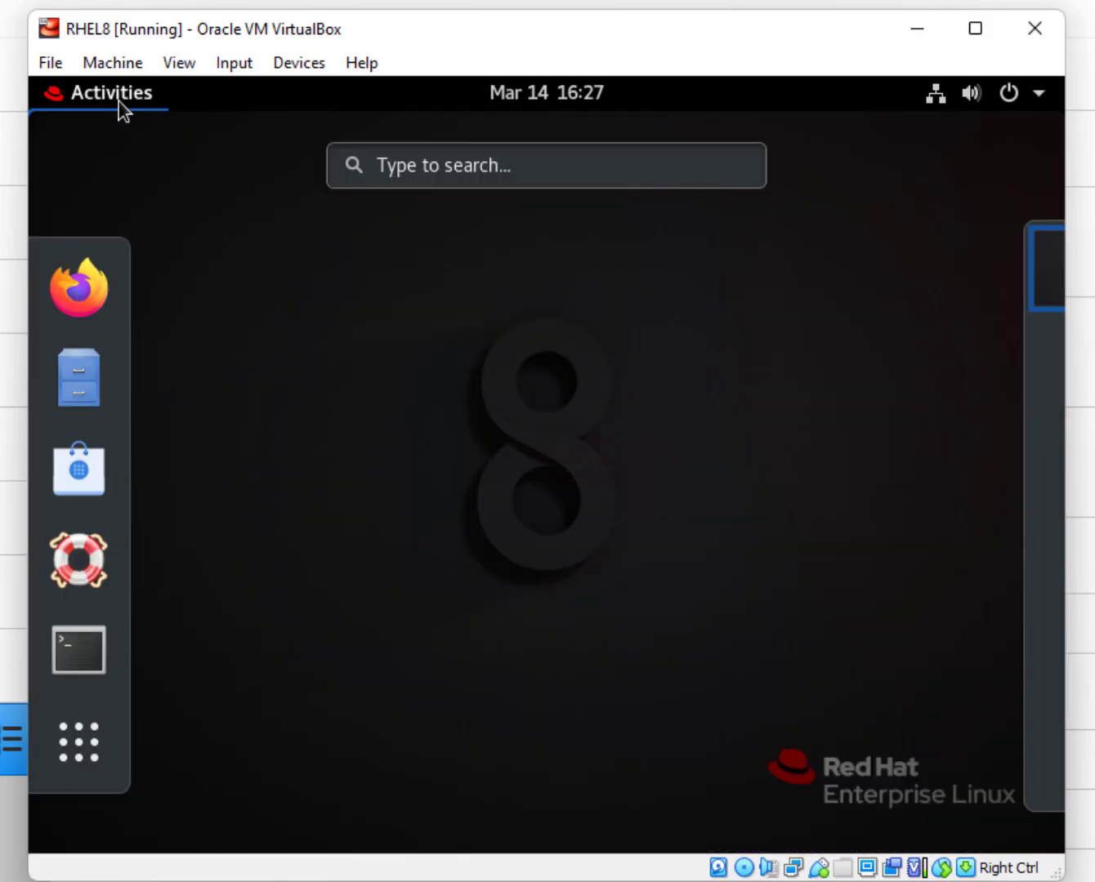
click(77, 652)
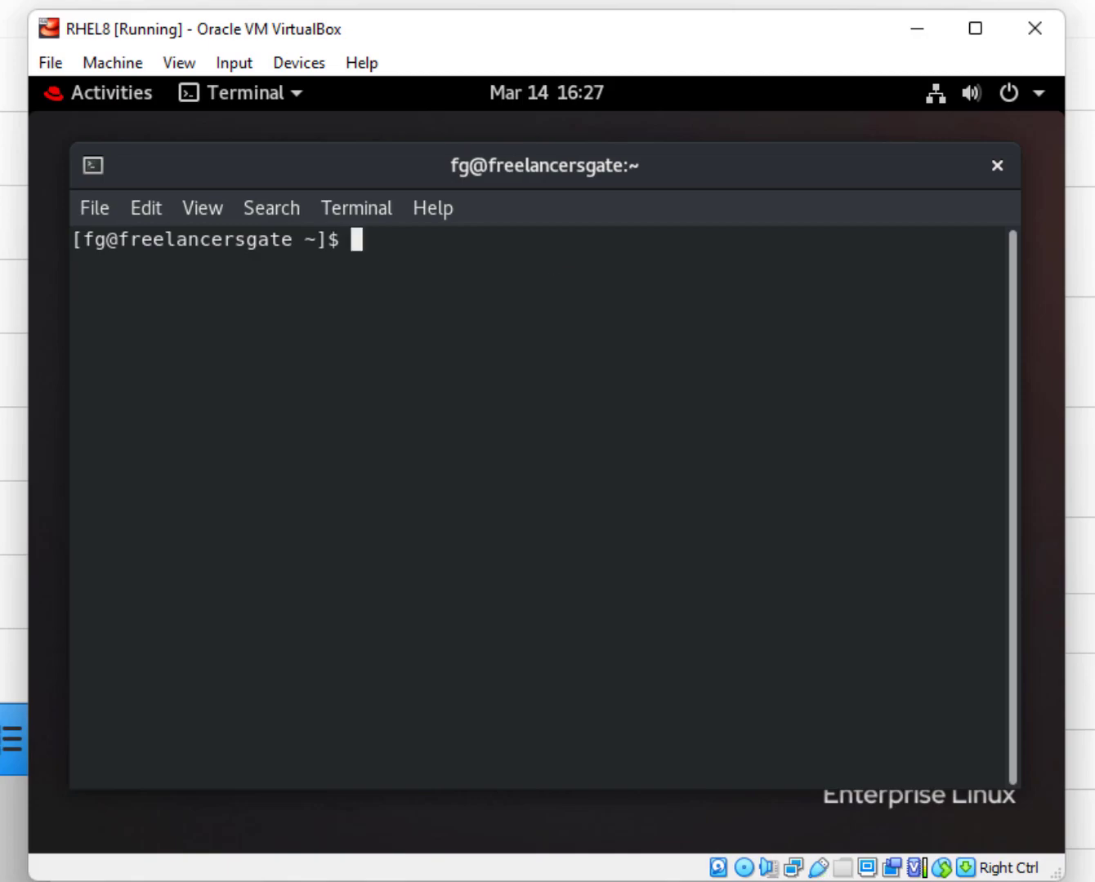
Type 'yum install kernel kernel-devel kernel-headers gcc make perl elfutils-libelf-devel bzip2 tar -y' at the prompt.
text(yuy)
key(BackSpace)
text(m)
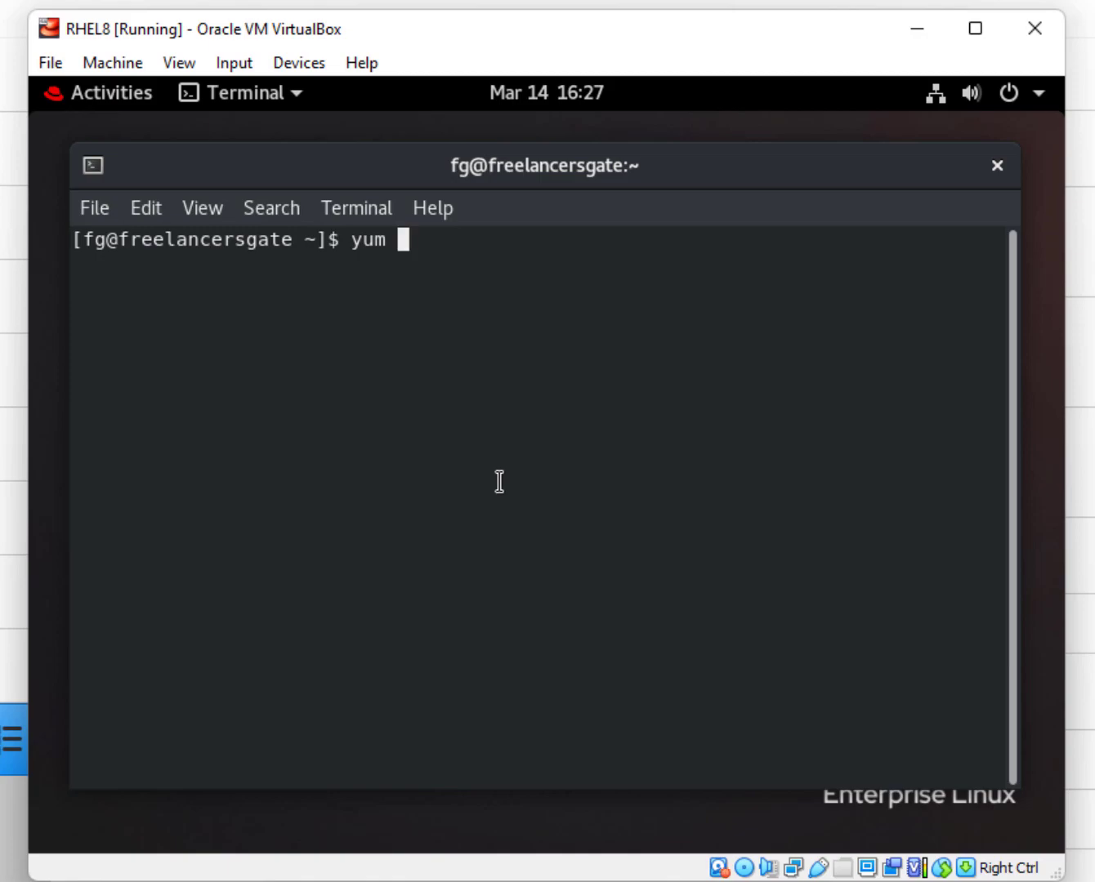
text( install )
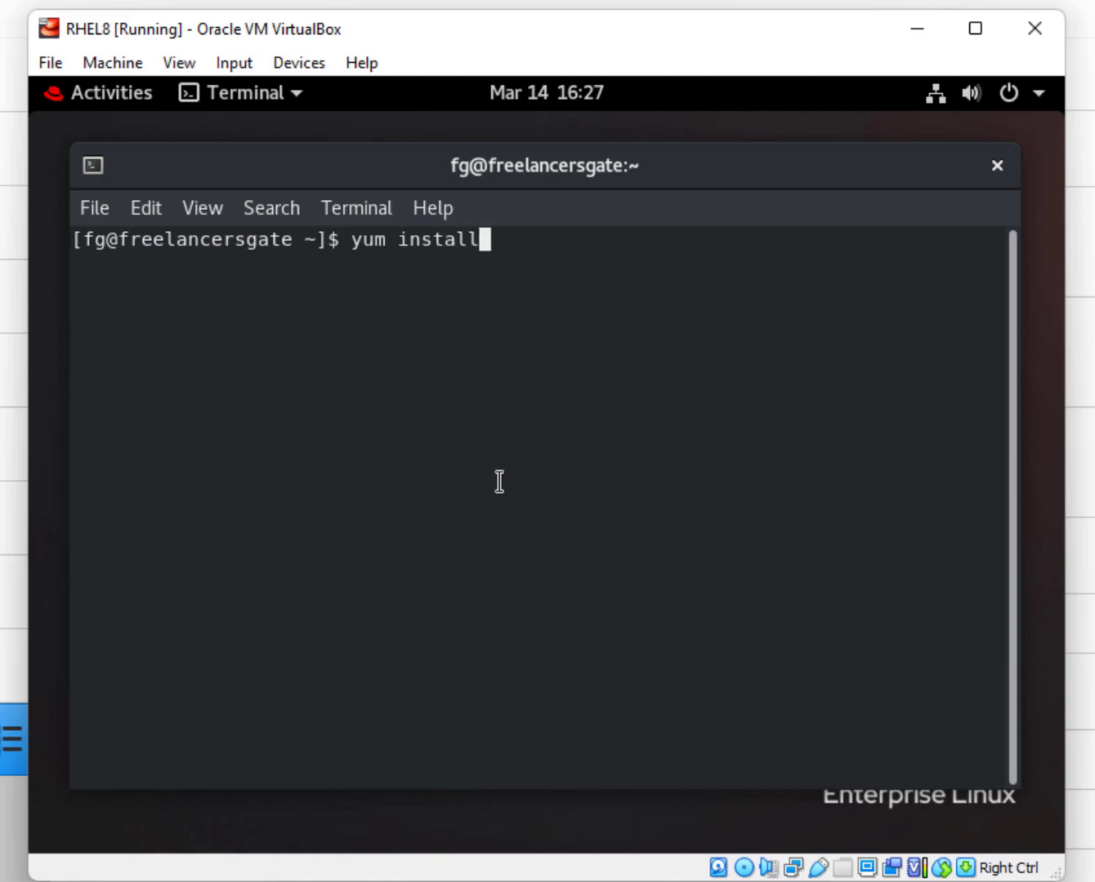
text(kernel k)
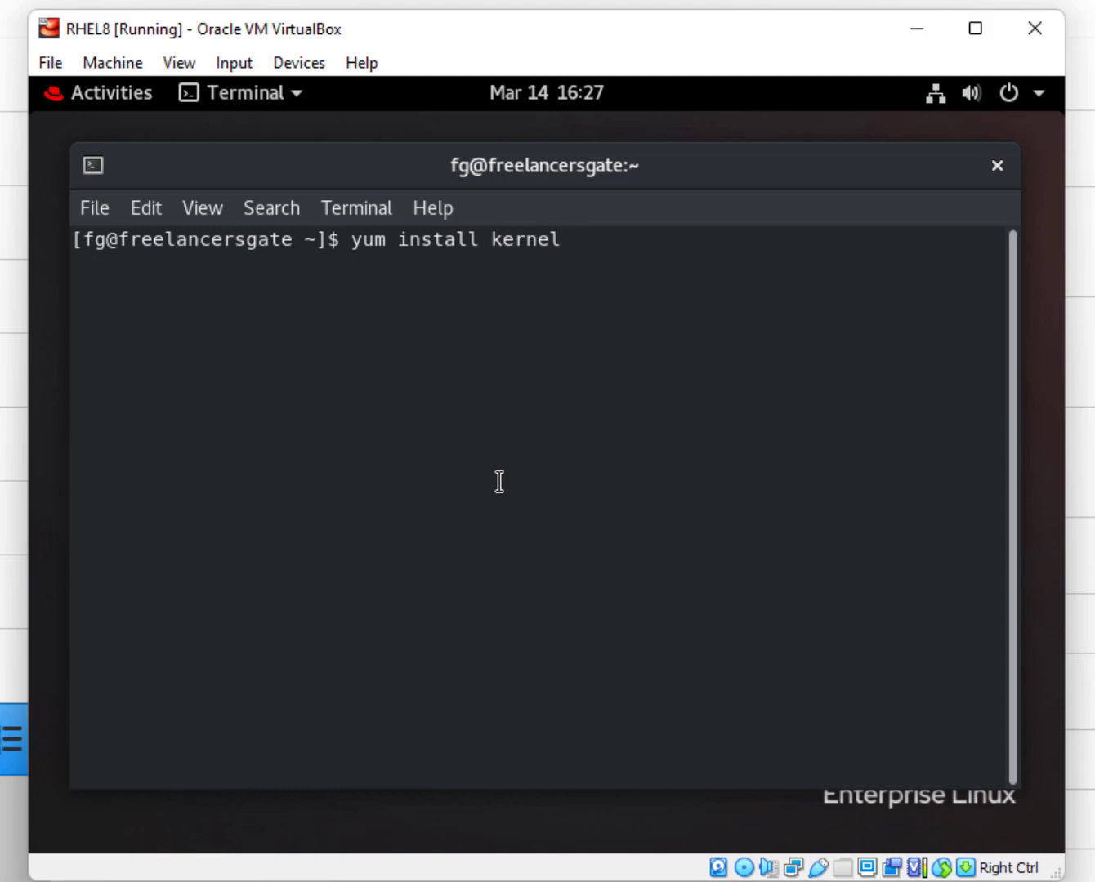
text(ernel-devel)
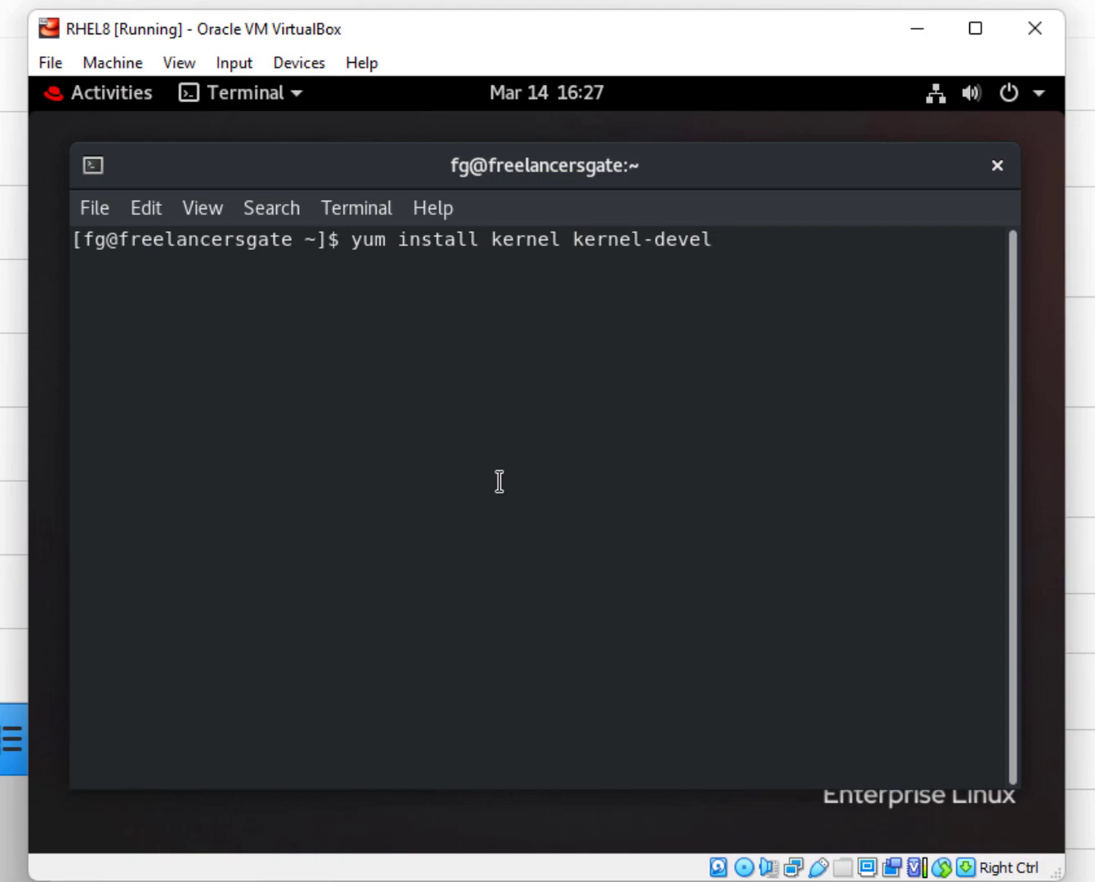
text( kernel)
key(BackSpace)
text(-)
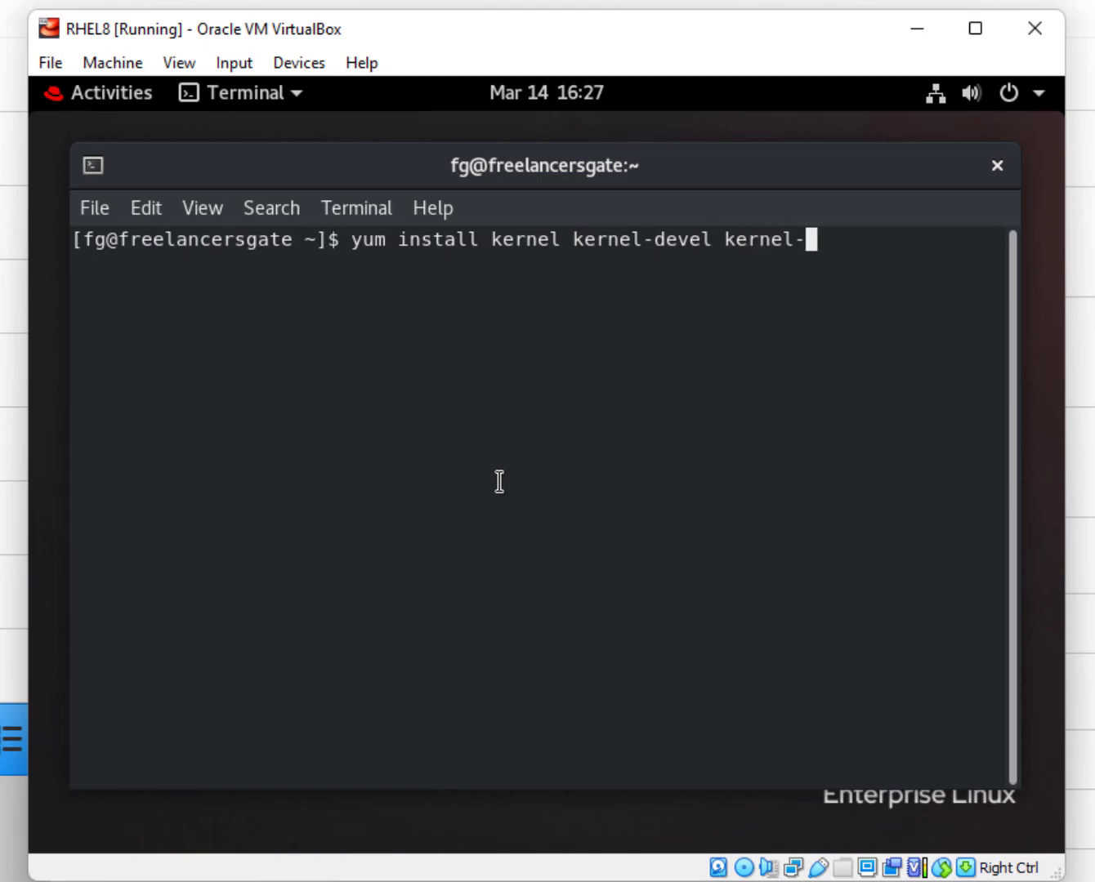
text(heade4)
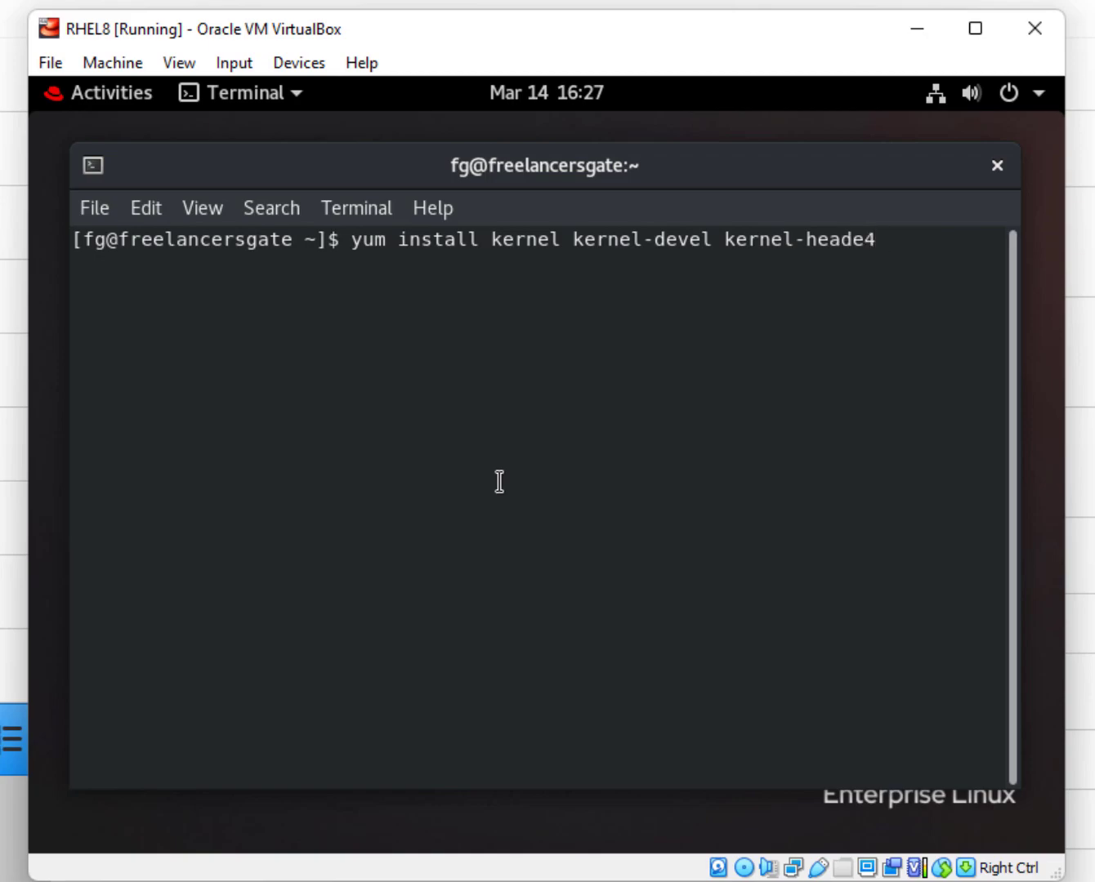
key(BackSpace)
text(rs gcc make per)
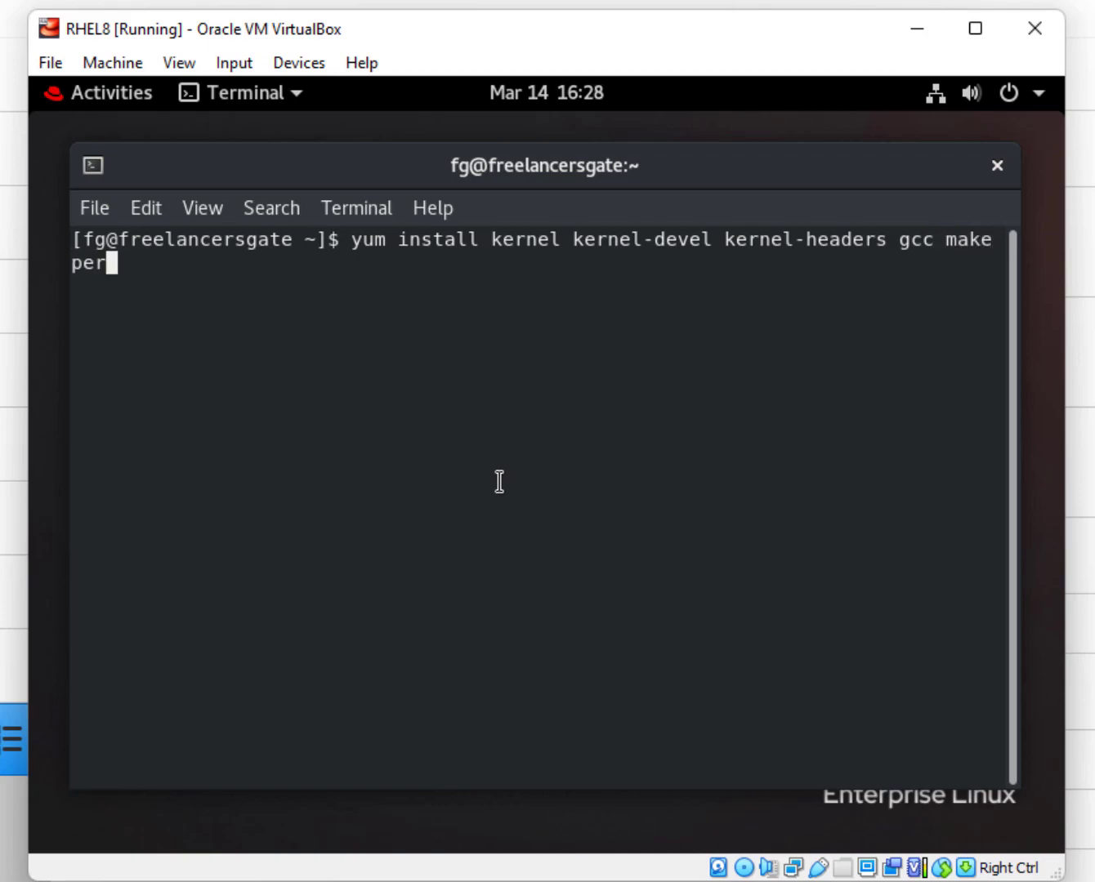
text(l elf)
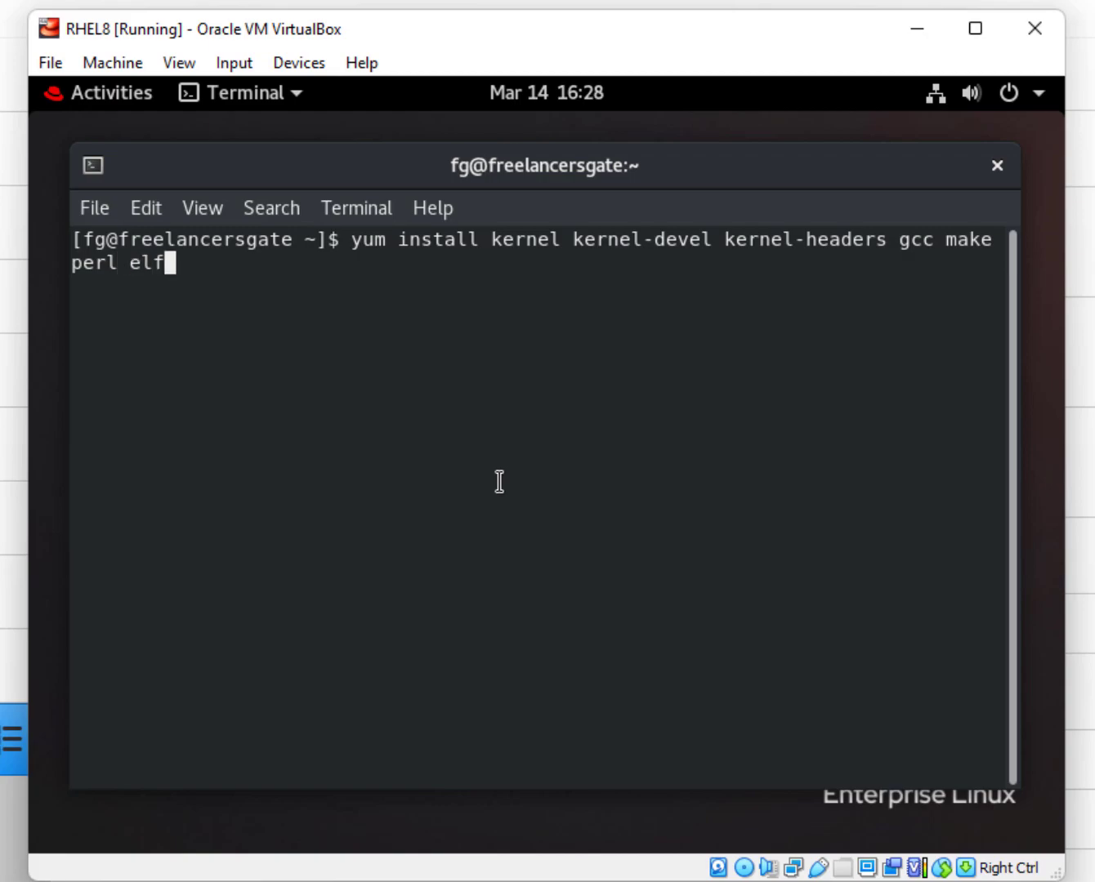
text(utils-libe)
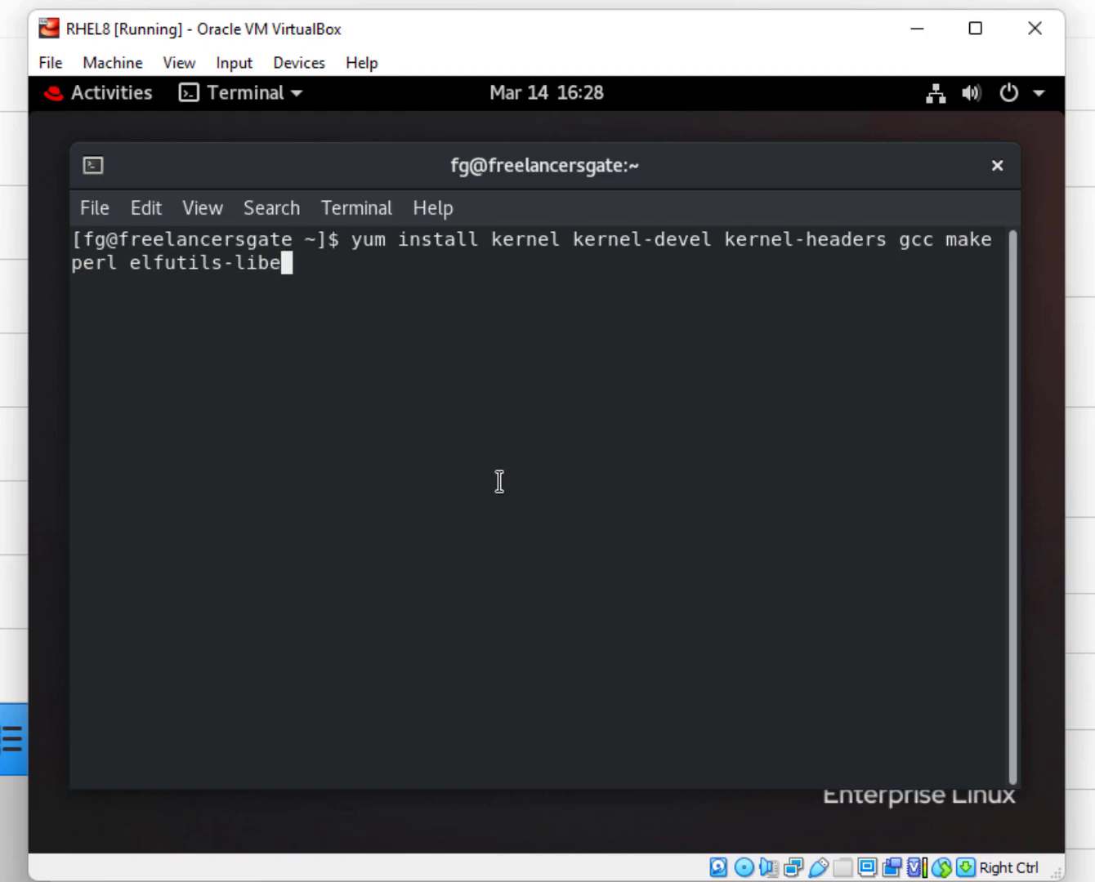
text(lf-devel)
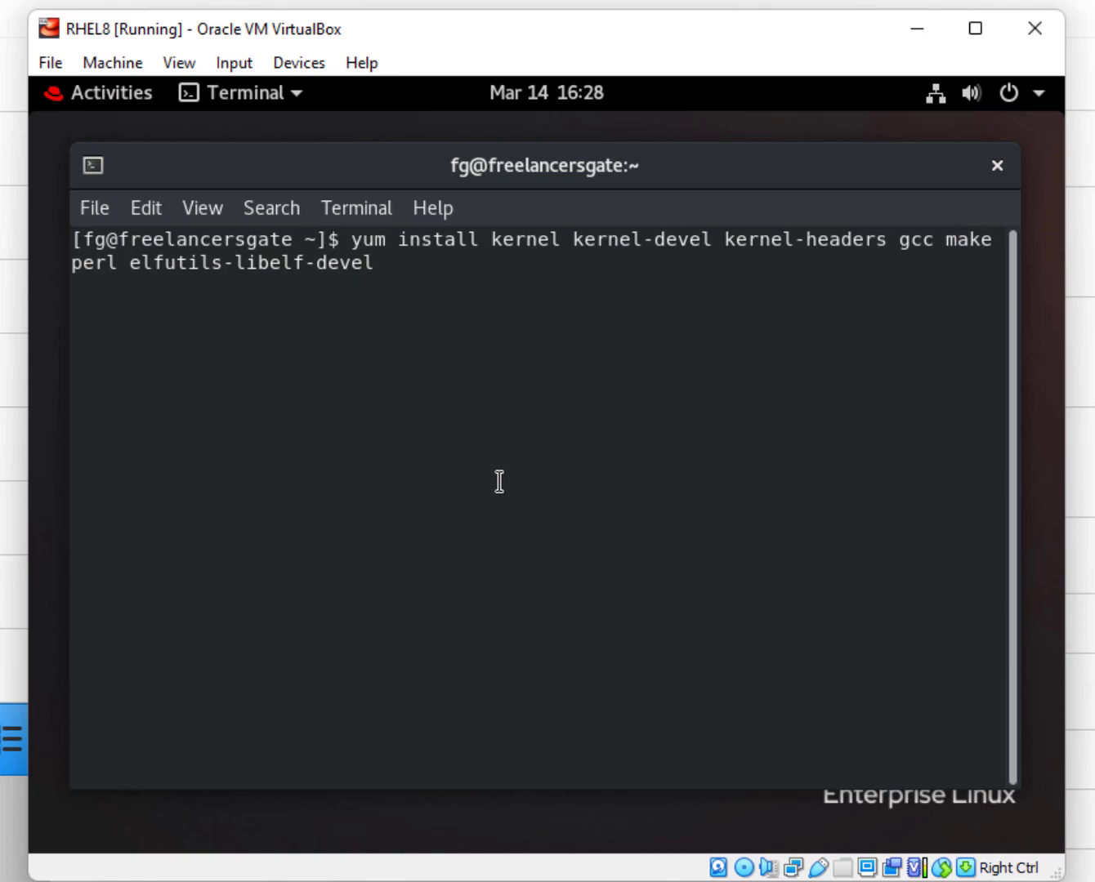
text( bzip2 tra)
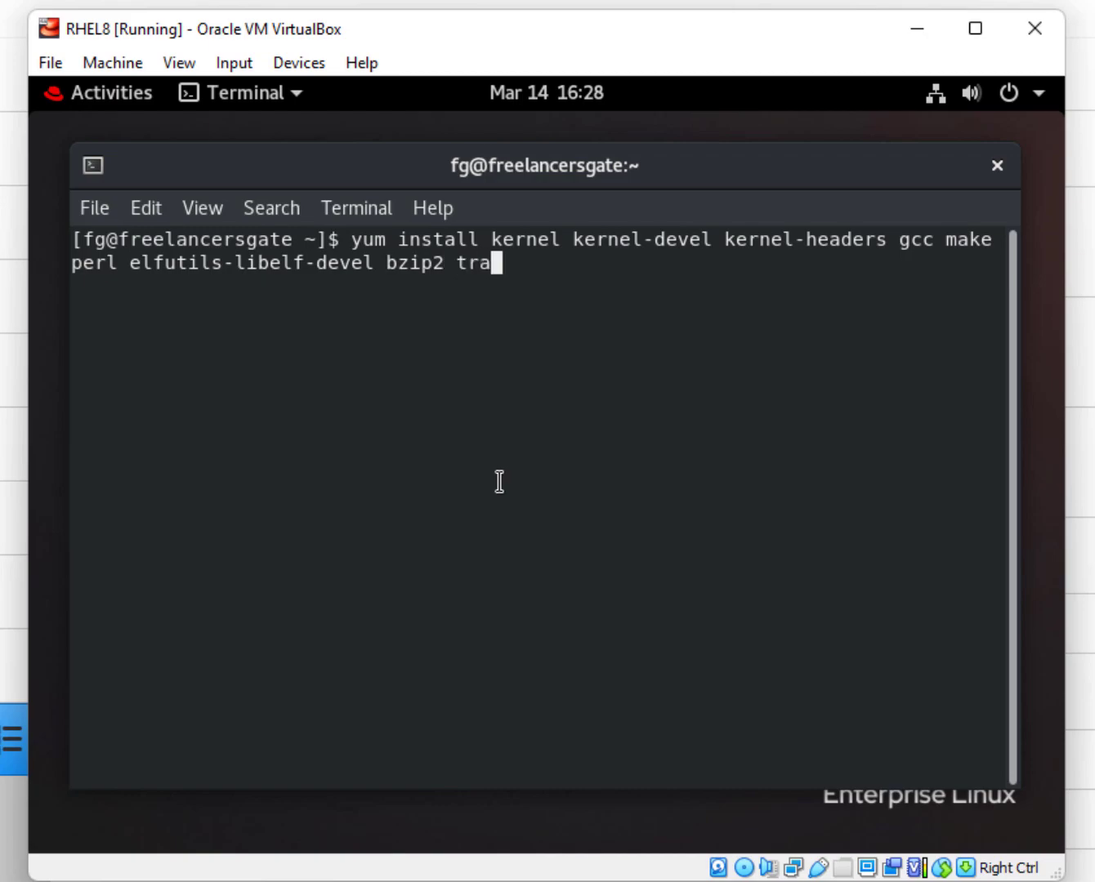
key(BackSpace)
key(BackSpace)
text(at)
key(BackSpace)
text(r -y)
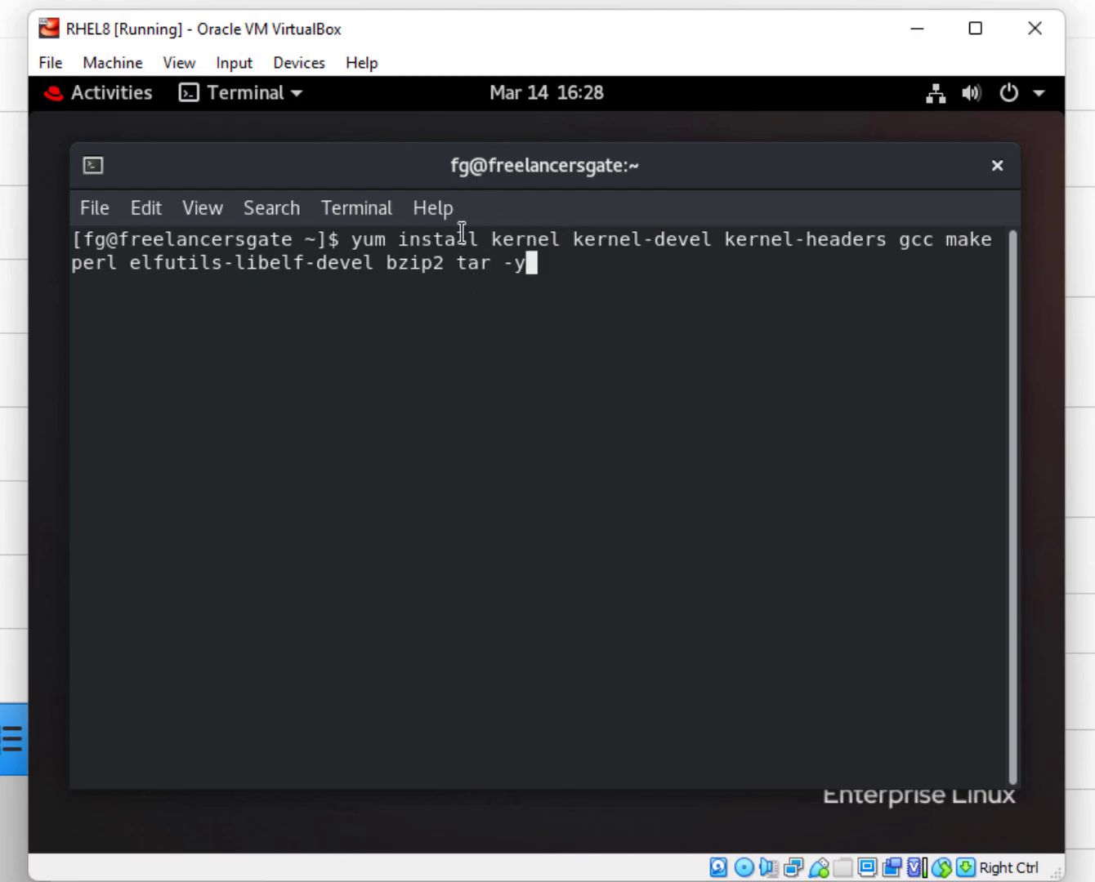
Select the full yum command line to check it, then deselect it.
drag(607, 285, 351, 241)
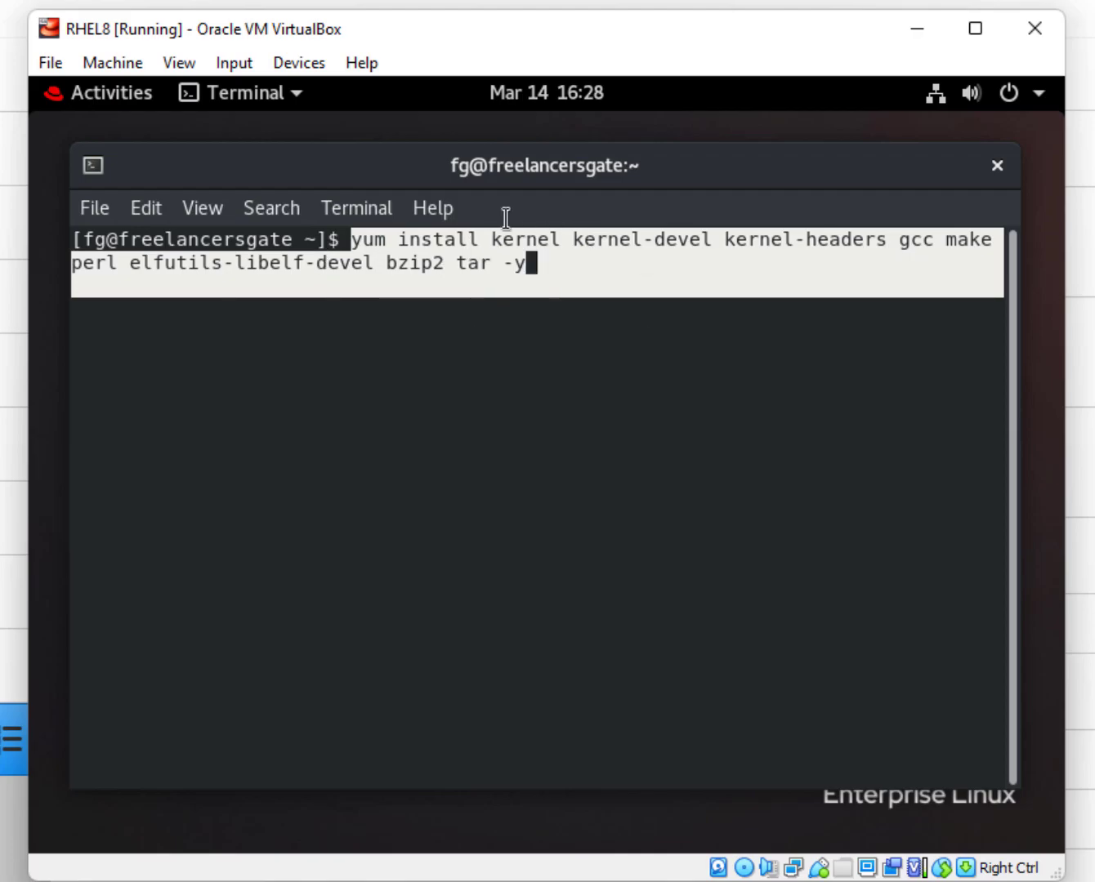
click(558, 265)
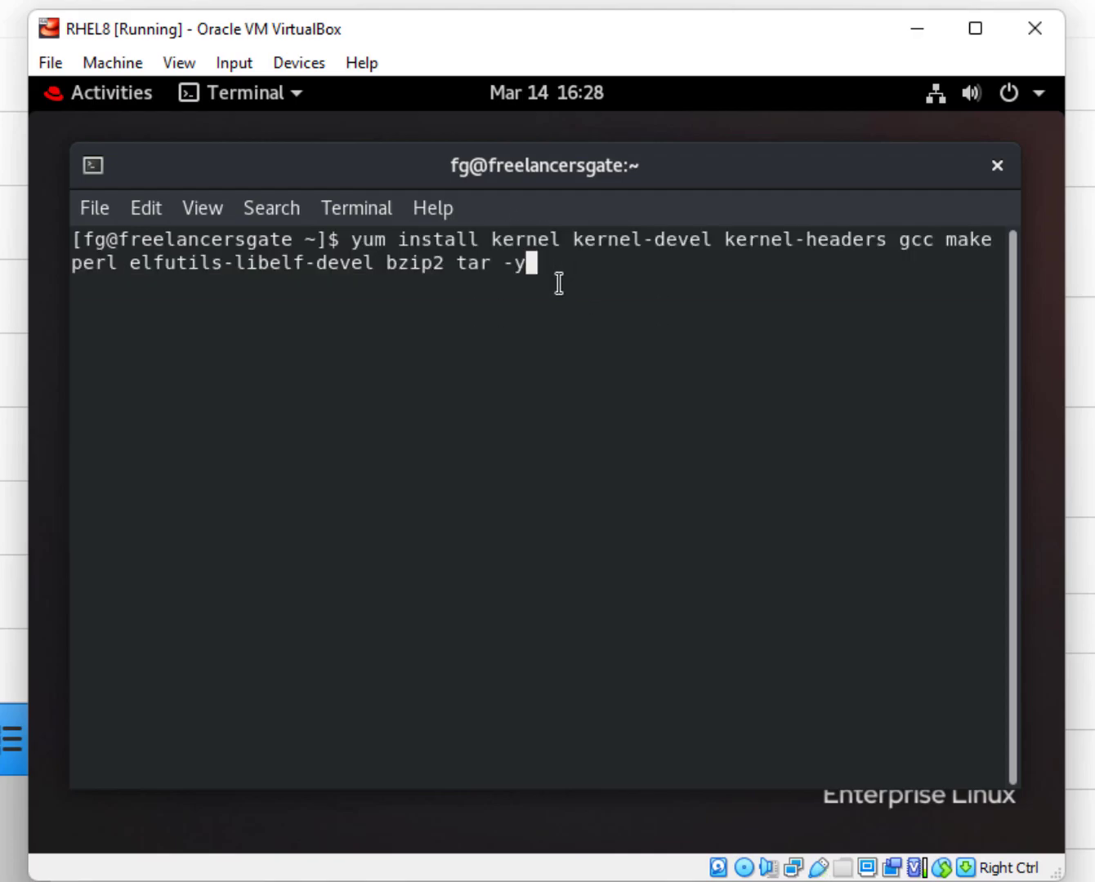
drag(559, 281, 364, 240)
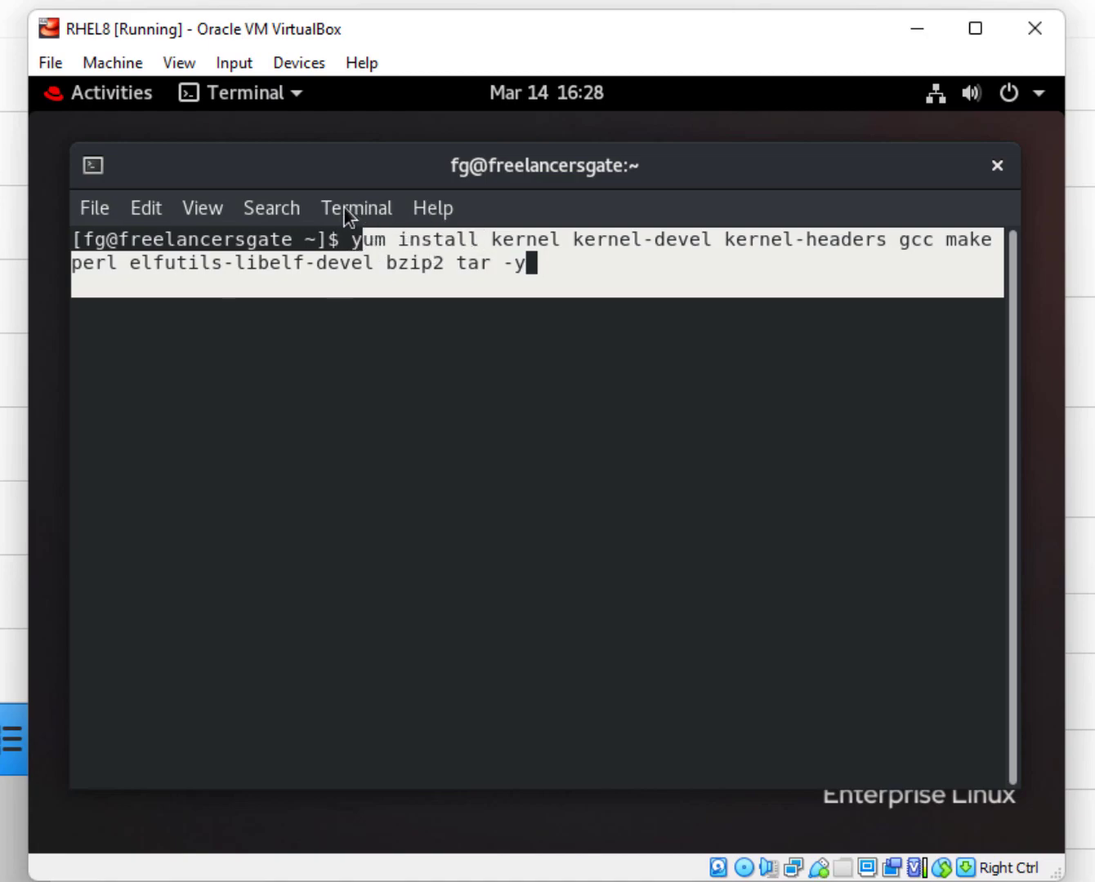
click(715, 316)
Run the yum command, which fails without root, then switch to root with su.
key(Return)
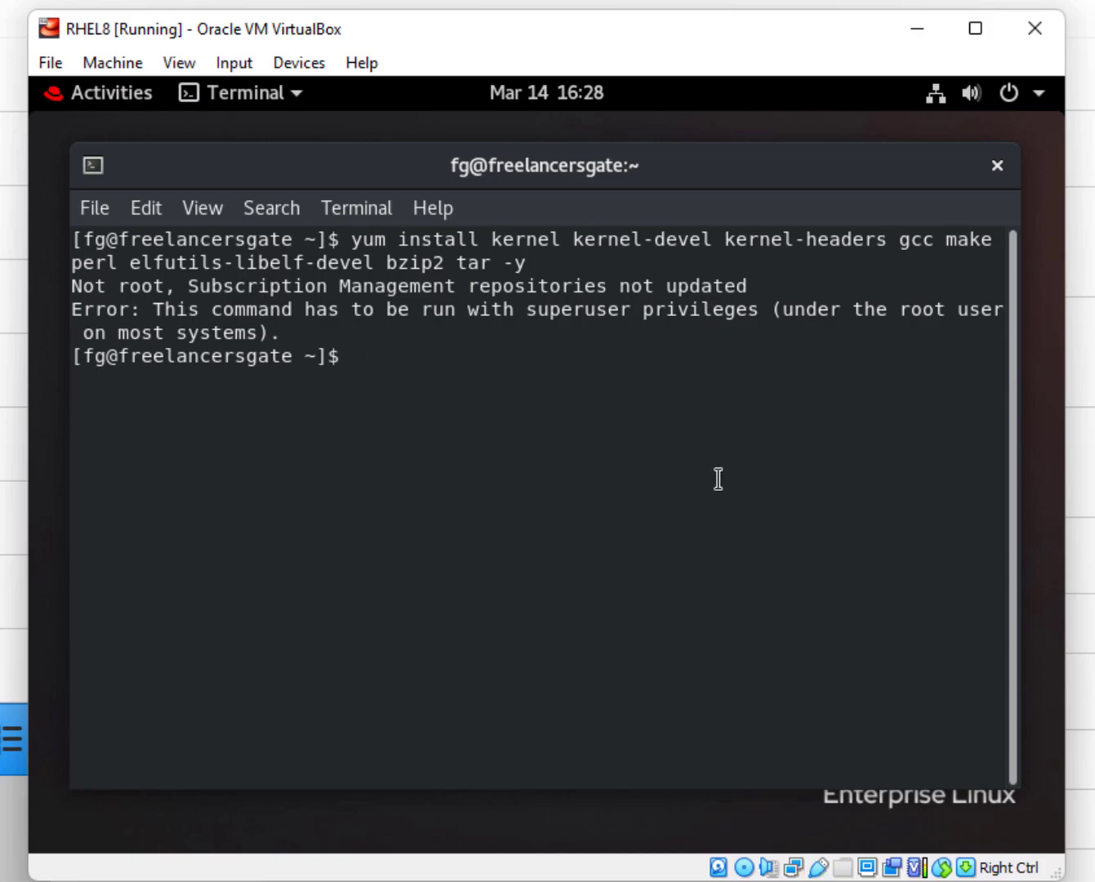
text(su)
key(Return)
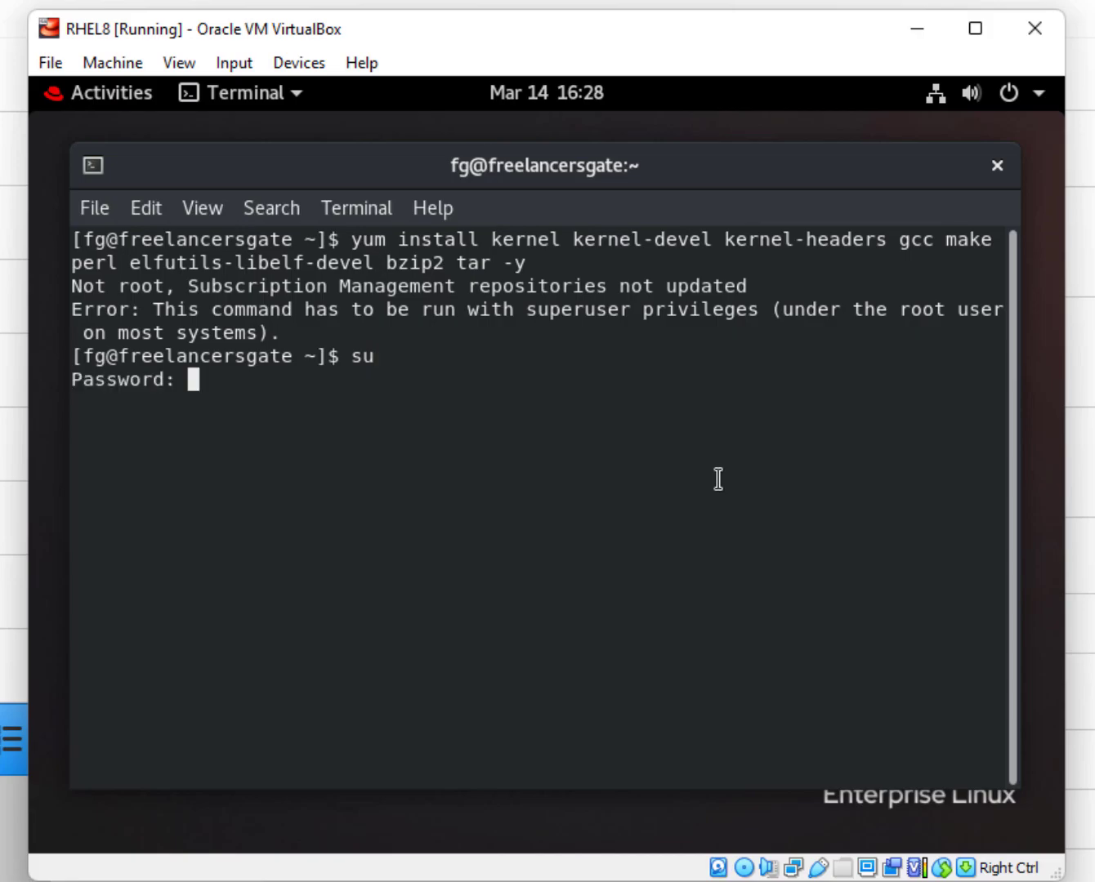
key(Return)
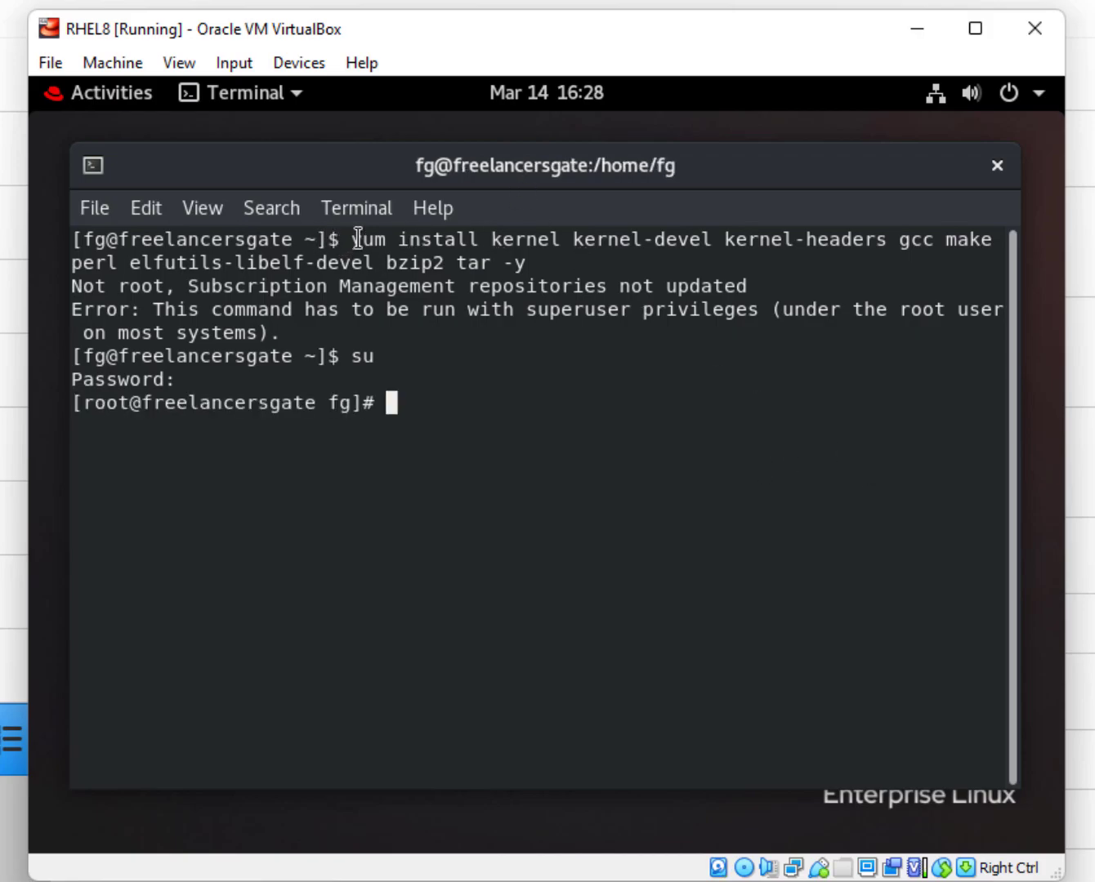
Copy the yum install command and paste it at the root prompt to install the packages.
mouse_move(360, 238)
mouse_down()
mouse_move(488, 235)
mouse_move(562, 276)
mouse_move(561, 266)
mouse_move(350, 238)
mouse_up()
click(538, 264)
right_click(393, 242)
click(435, 252)
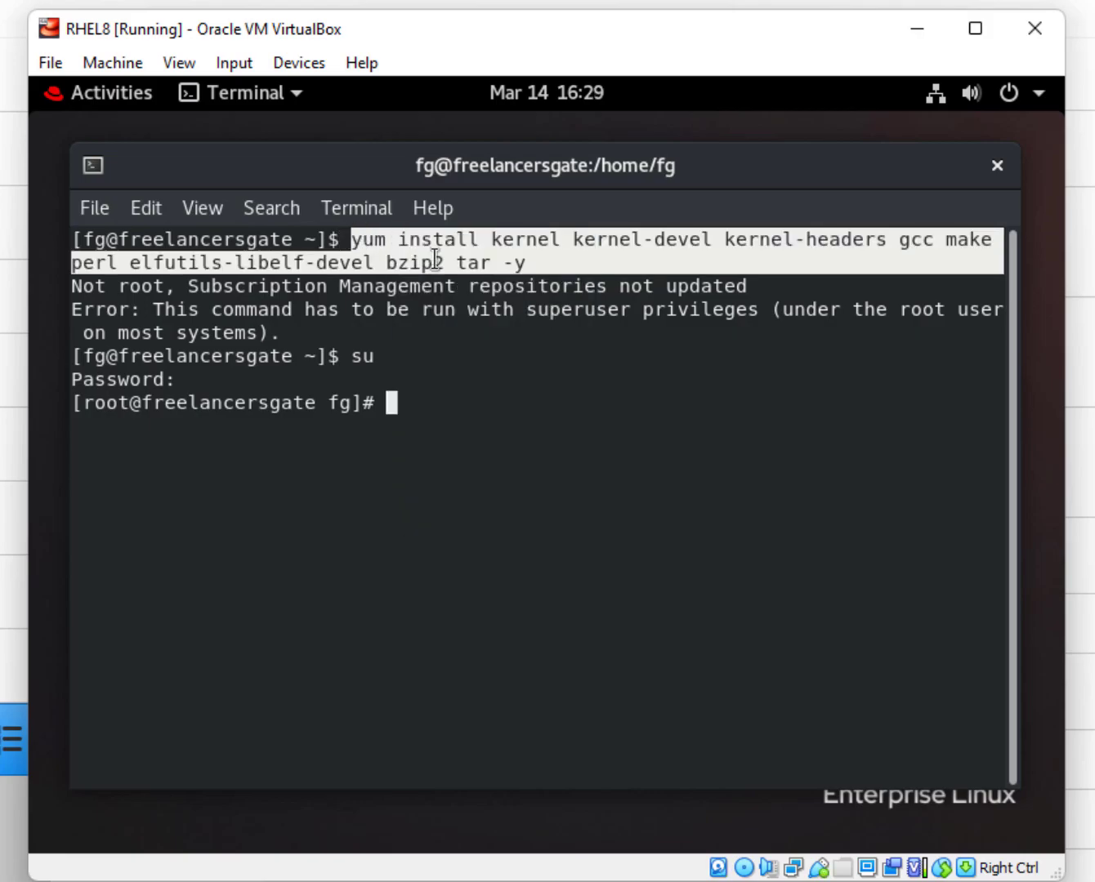
right_click(453, 401)
click(531, 498)
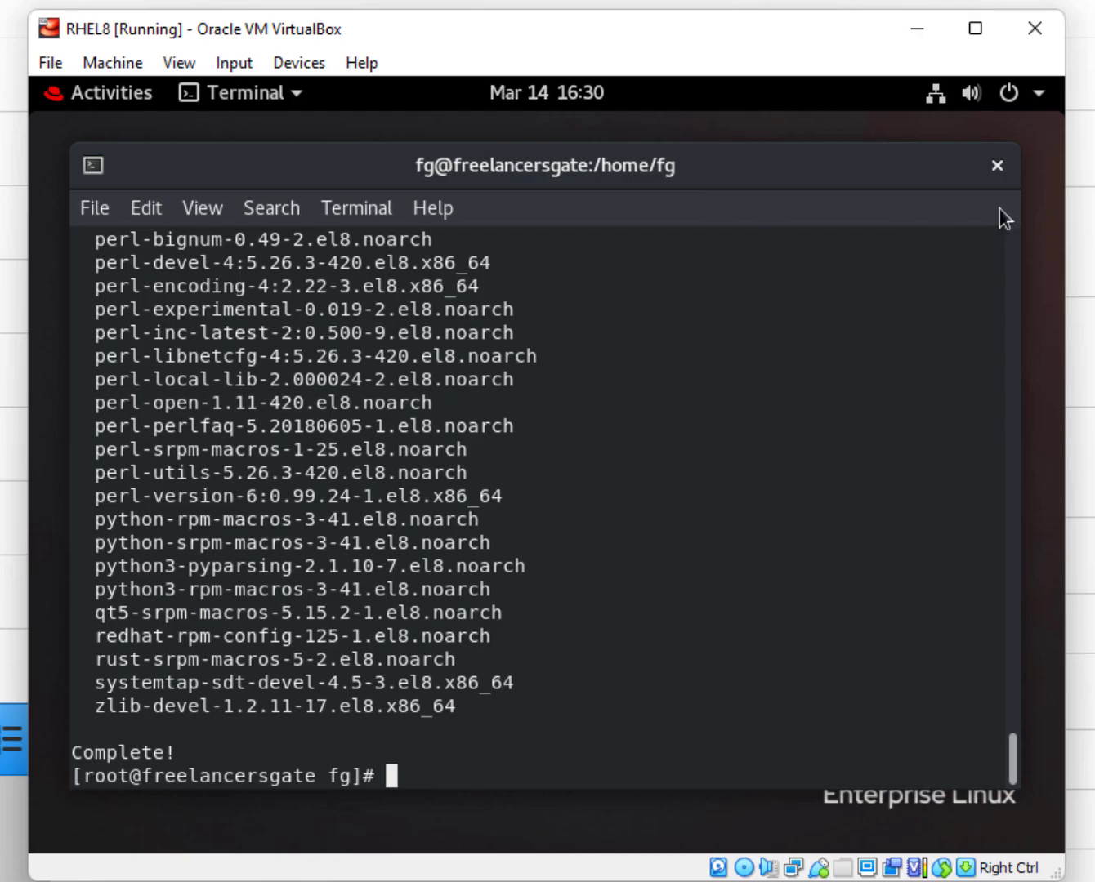
Close the terminal and open the VBox_GAs_6.1.32 disc in Files.
click(996, 165)
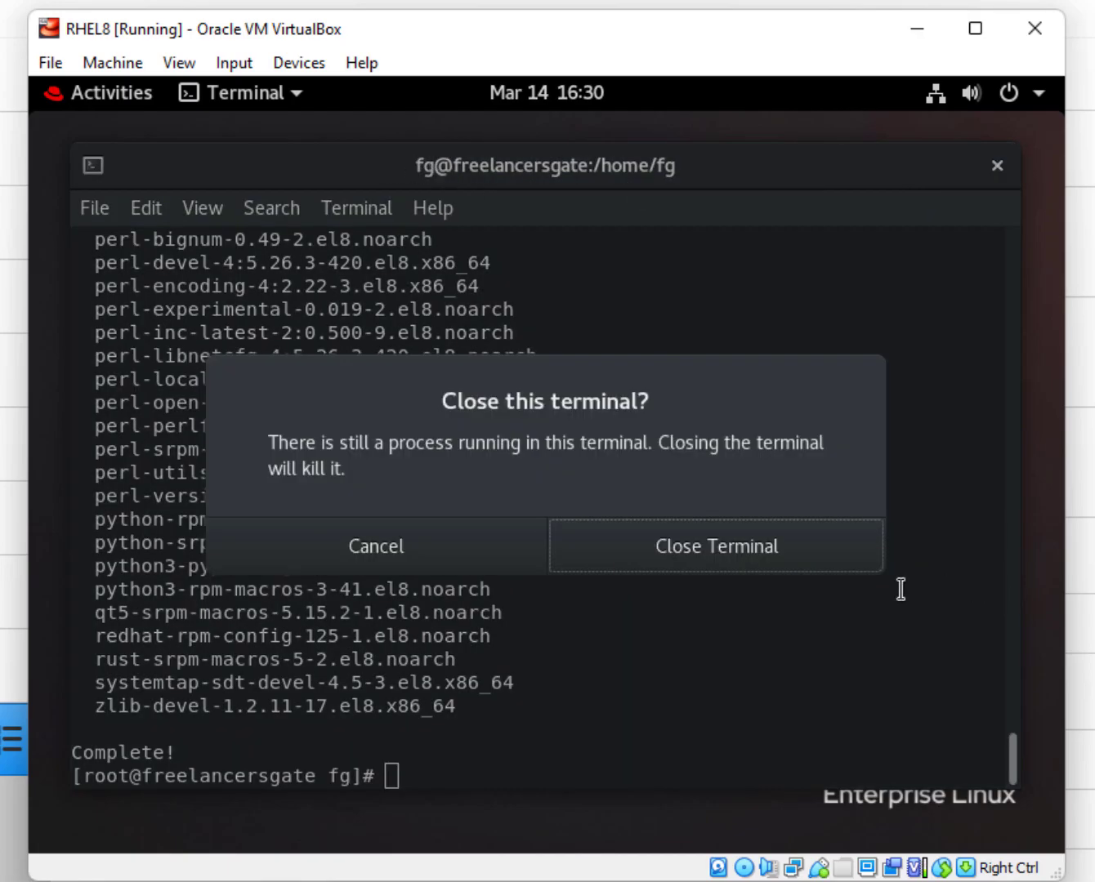
click(701, 544)
click(131, 101)
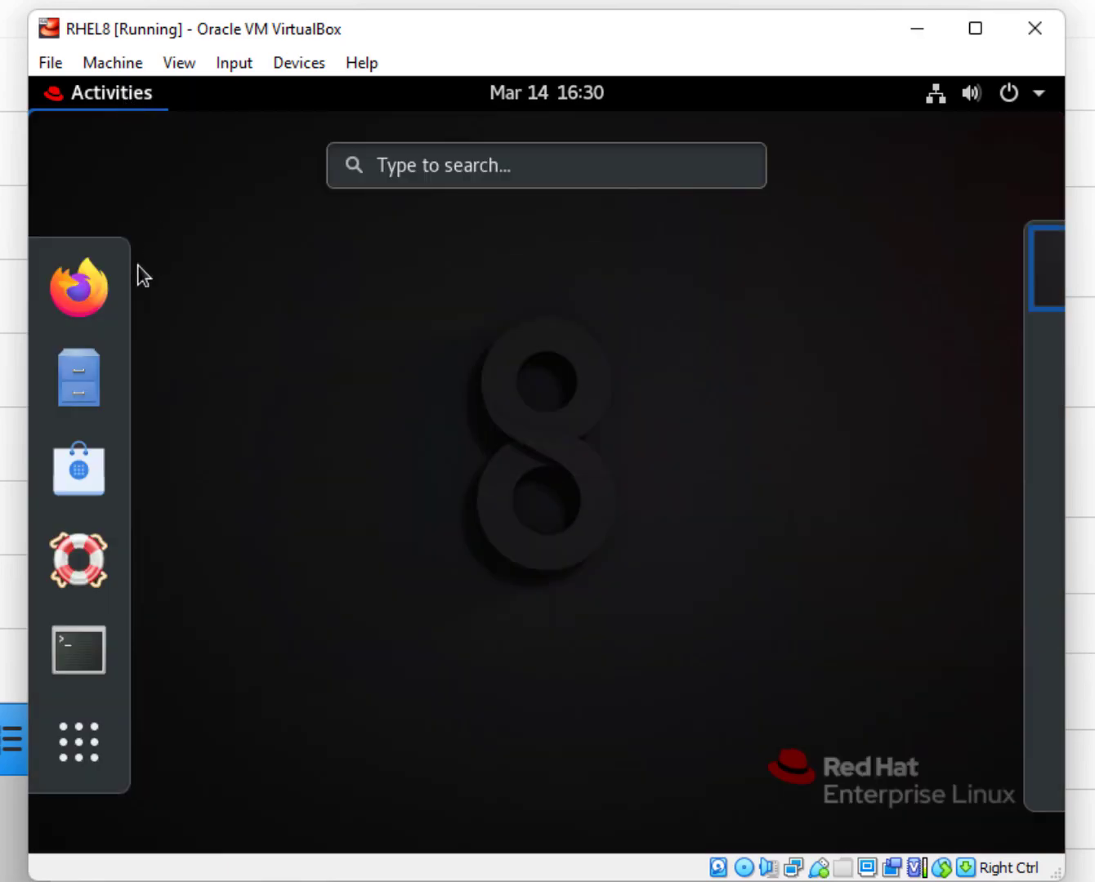
click(80, 378)
click(112, 658)
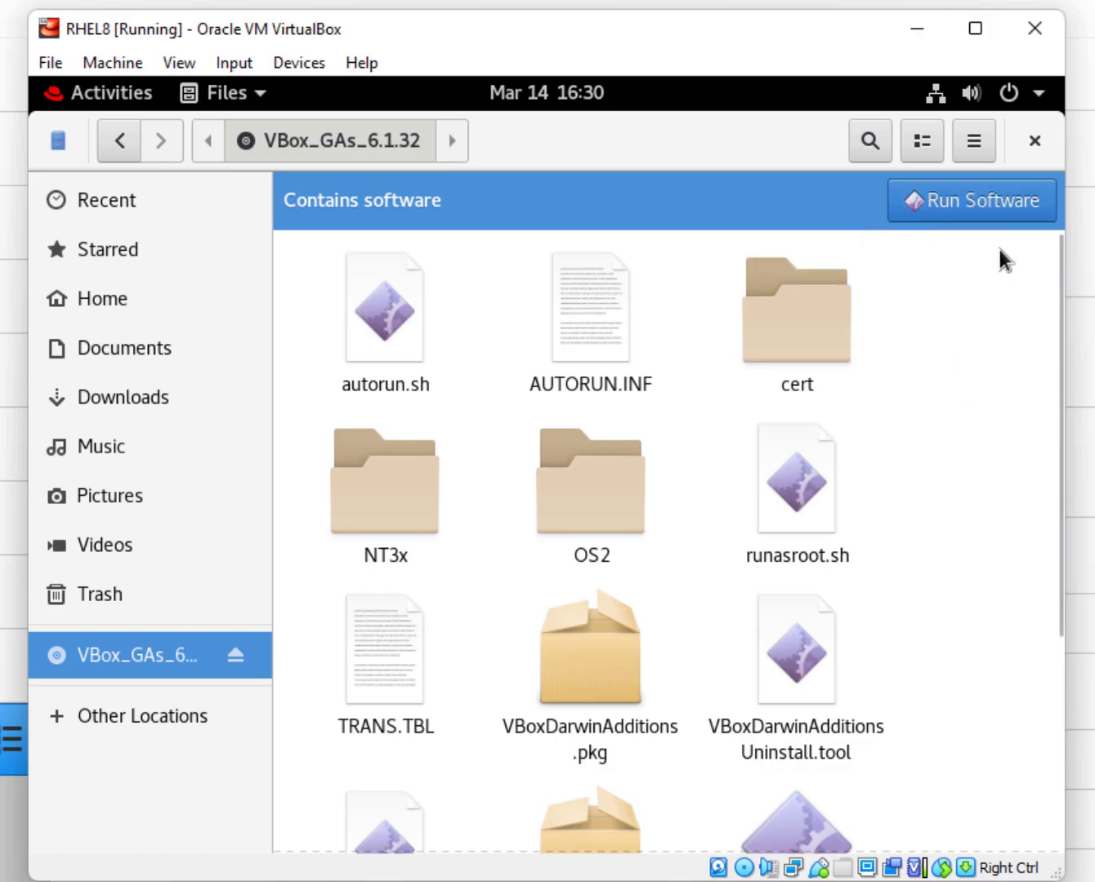
Scroll through the disc's files, then close the file manager.
scroll(984, 367, down, 5)
scroll(970, 391, up, 3)
scroll(1055, 319, down, 3)
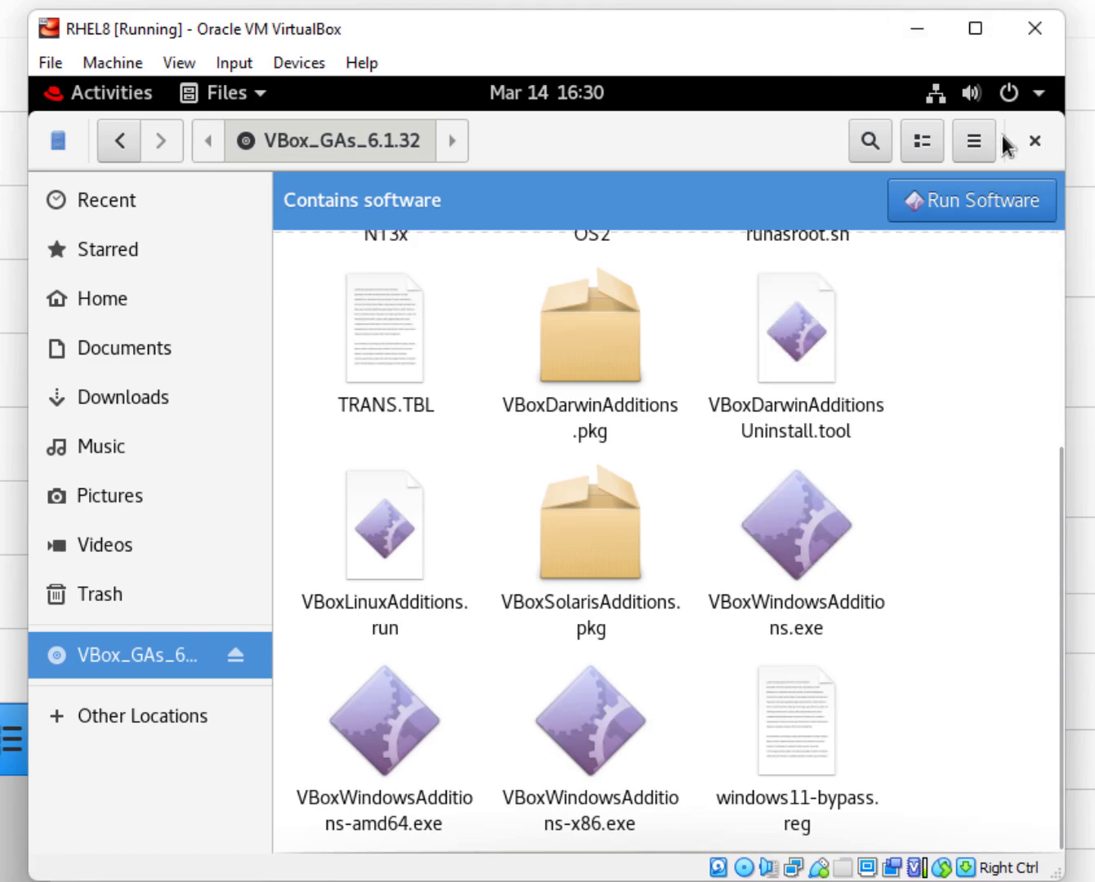
scroll(294, 378, up, 1)
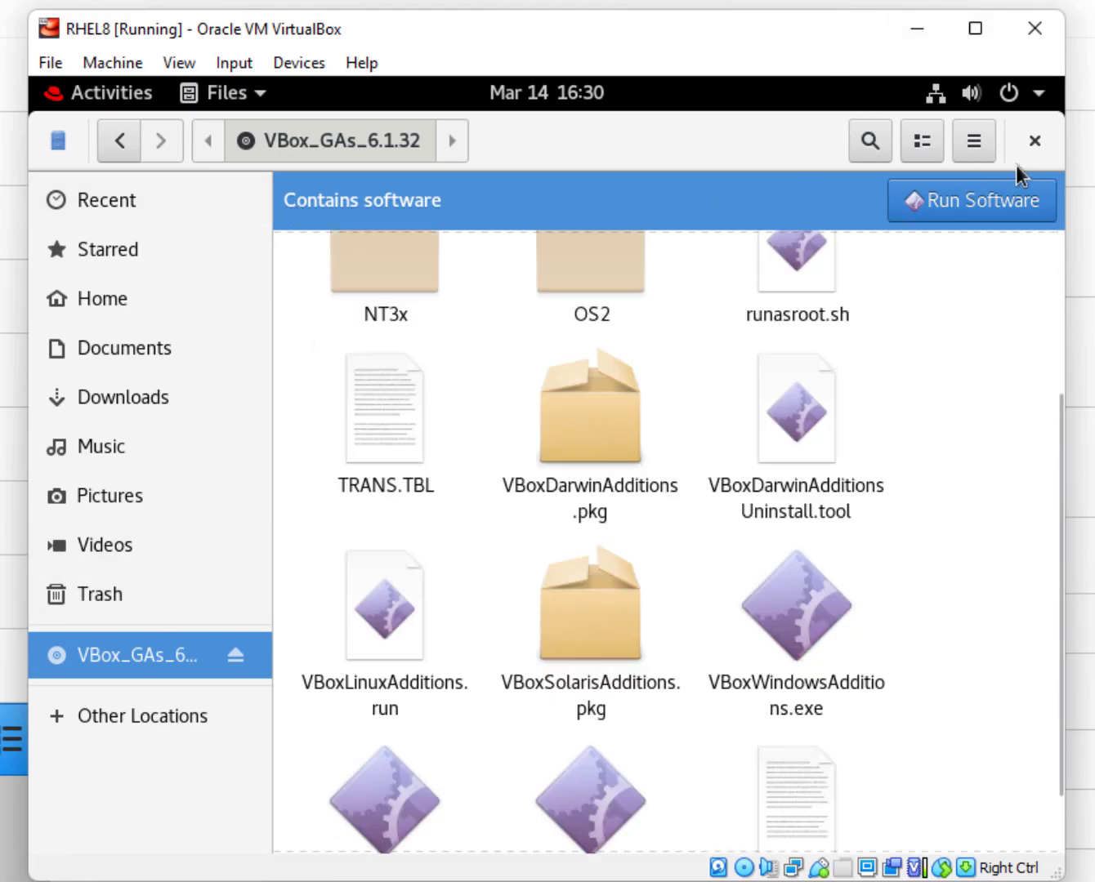
click(1033, 139)
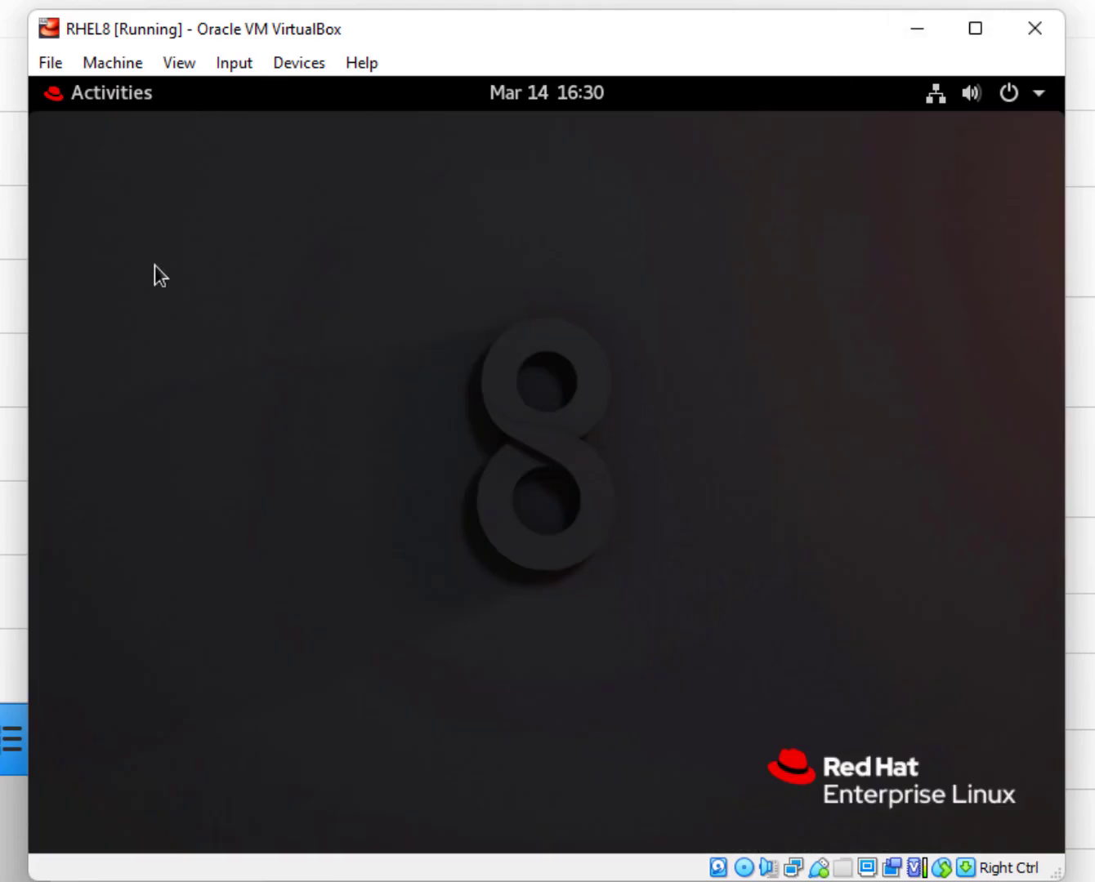